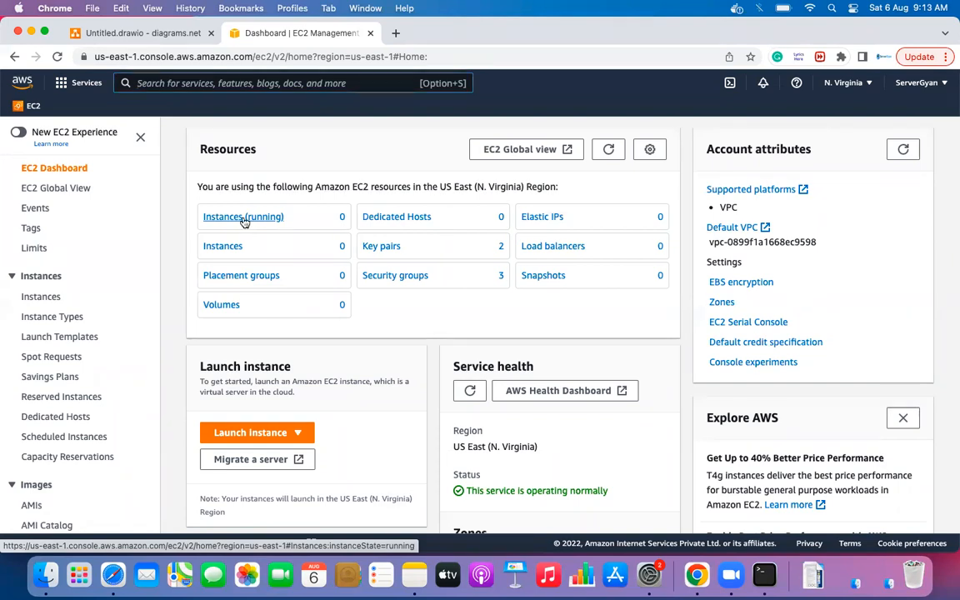
- Open the running instances list and clear its running-state filter
{"action": "left_click", "coordinate": [244, 219]}
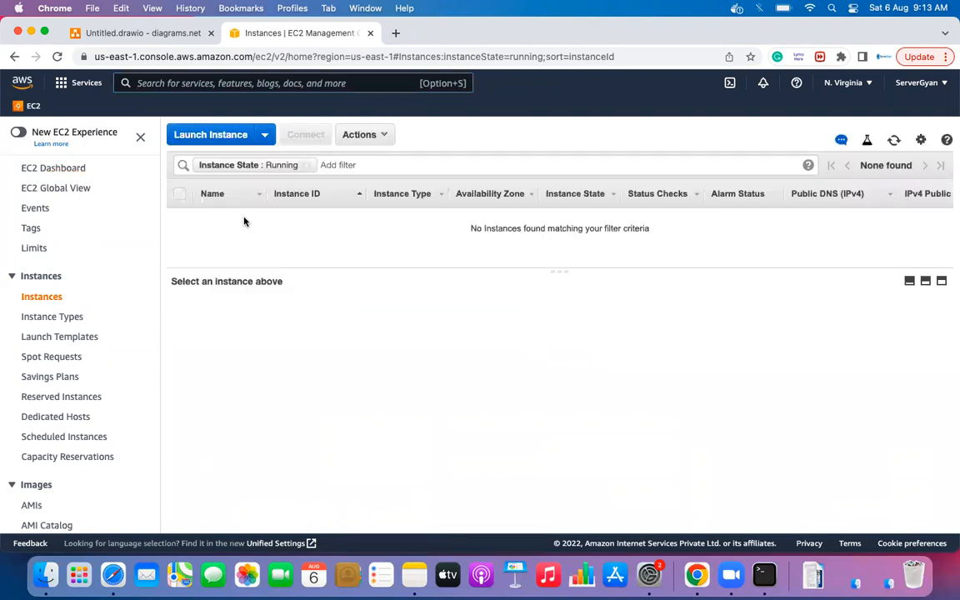
{"action": "left_click", "coordinate": [307, 165]}
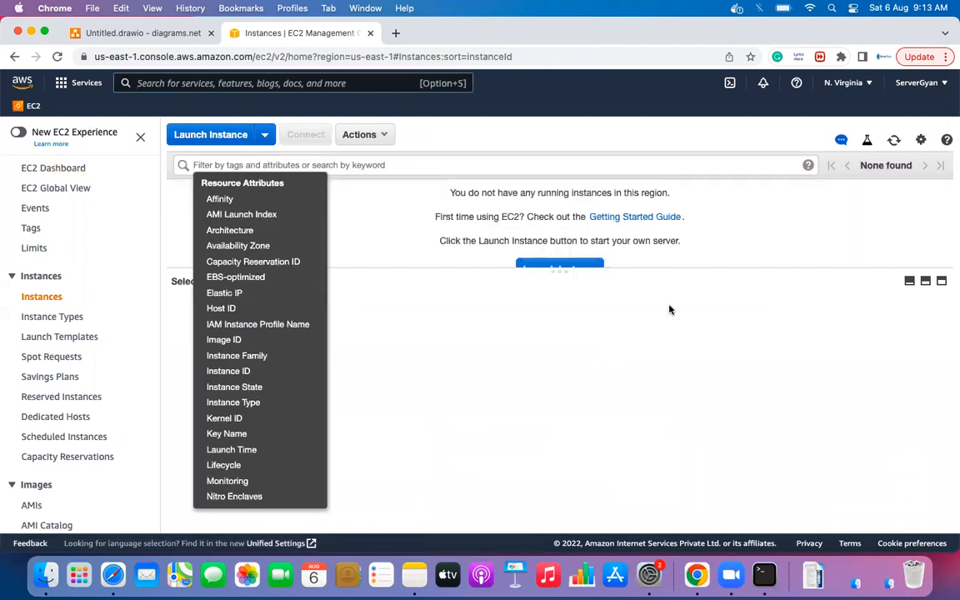
{"action": "left_click", "coordinate": [602, 274]}
- Switch the console region to Asia Pacific (Mumbai) and return to the EC2 dashboard
{"action": "left_click", "coordinate": [843, 84]}
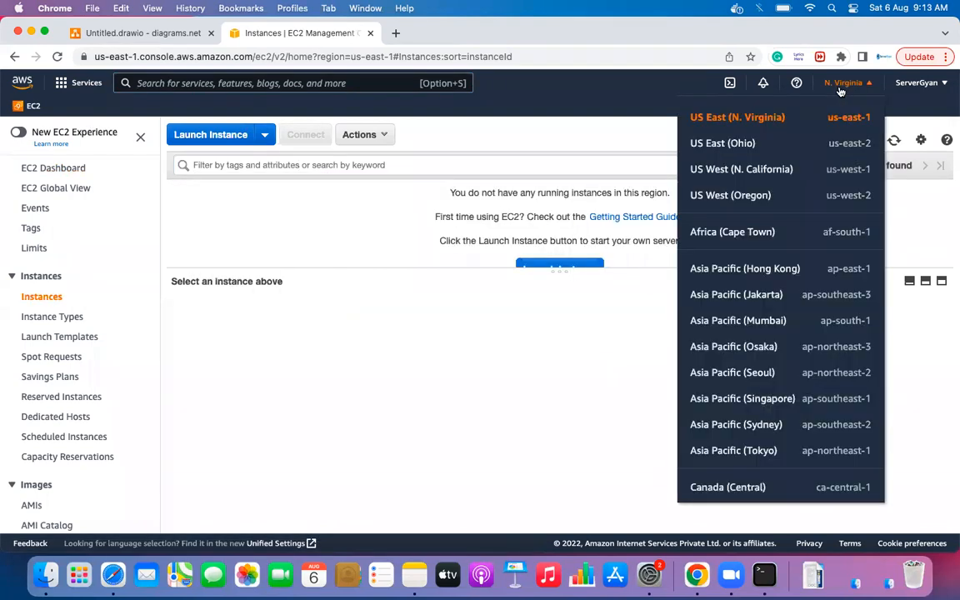
{"action": "left_click", "coordinate": [739, 322]}
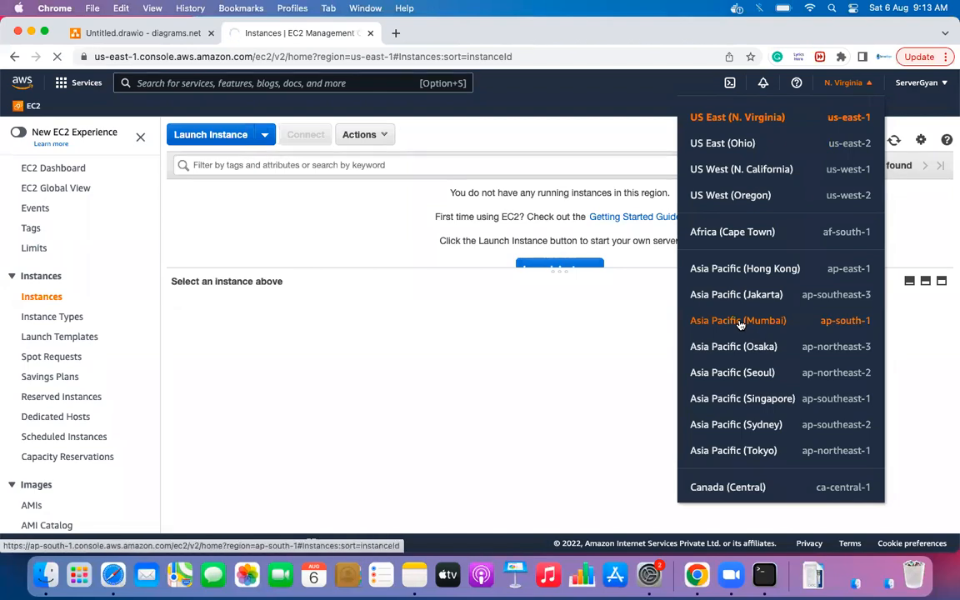
{"action": "left_click", "coordinate": [740, 323]}
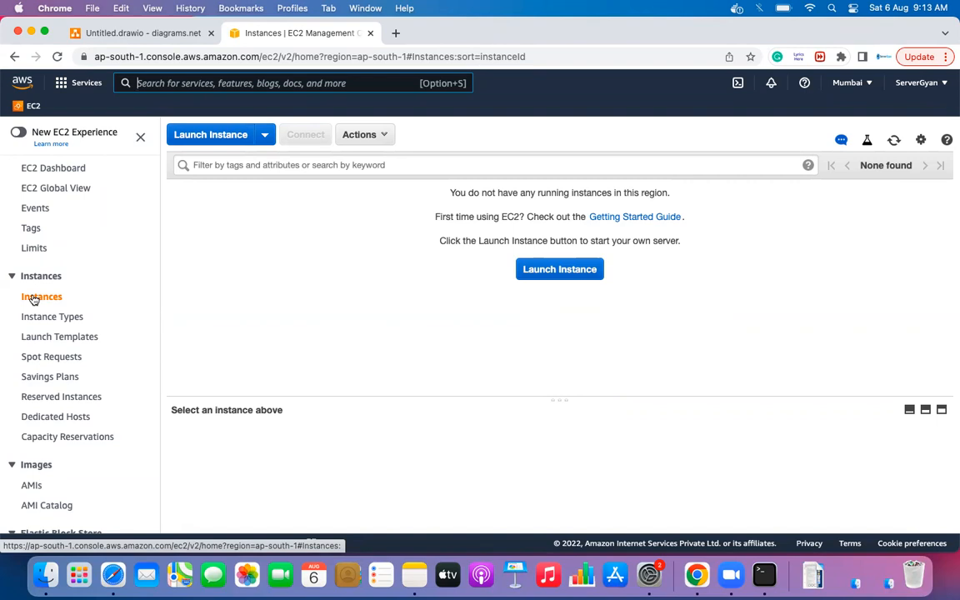
{"action": "scroll", "coordinate": [34, 298], "scroll_direction": "down", "scroll_amount": 5}
{"action": "scroll", "coordinate": [36, 276], "scroll_direction": "up", "scroll_amount": 5}
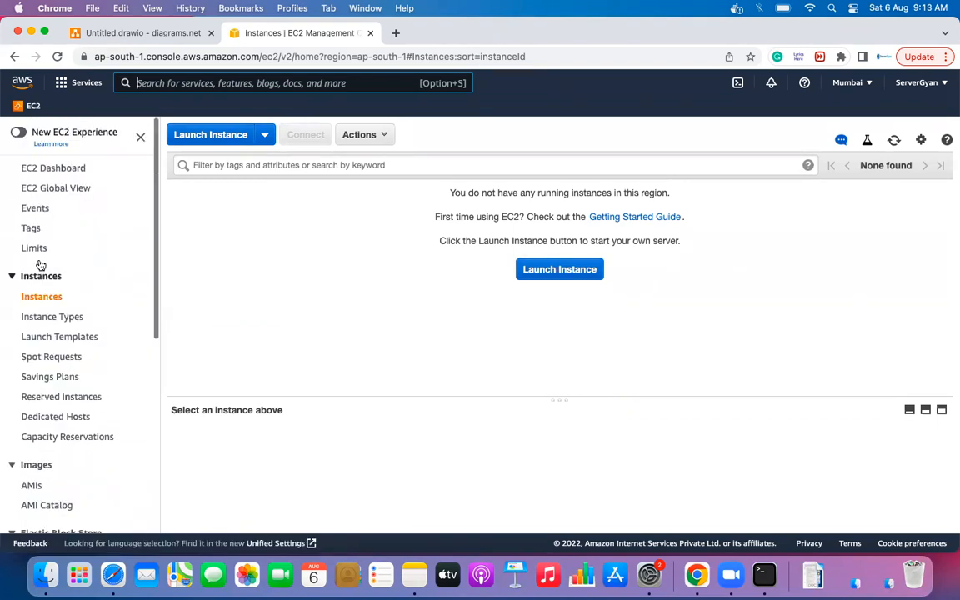
{"action": "left_click", "coordinate": [61, 170]}
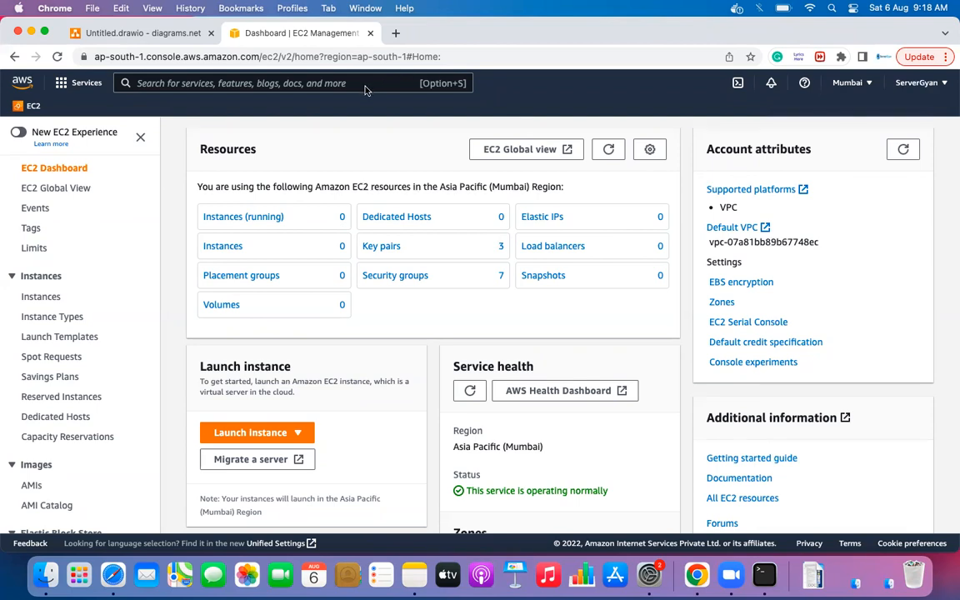
- Start a new instance launch in Mumbai and choose the Red Hat Enterprise Linux 8 AMI
{"action": "left_click", "coordinate": [229, 219]}
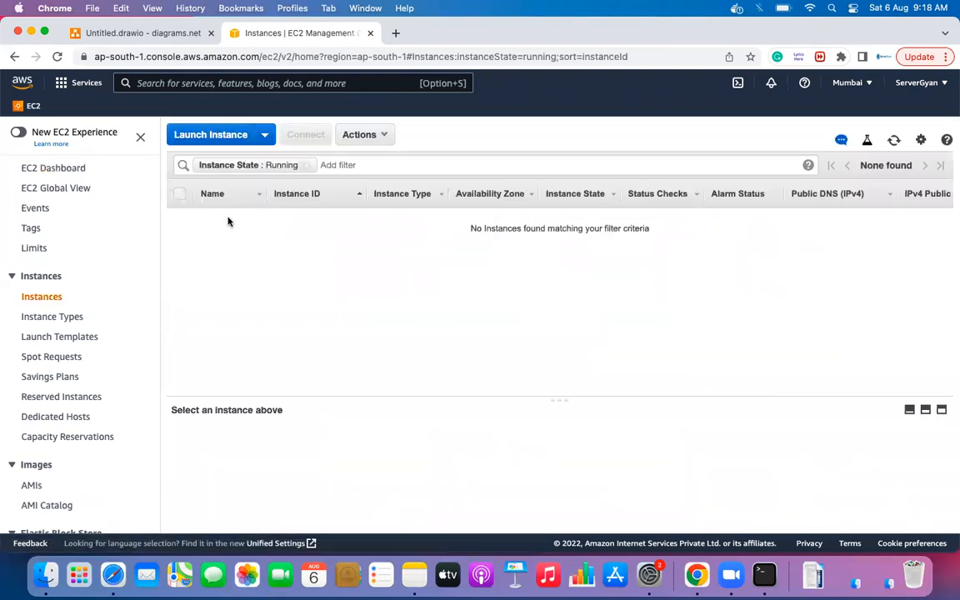
{"action": "left_click", "coordinate": [217, 136]}
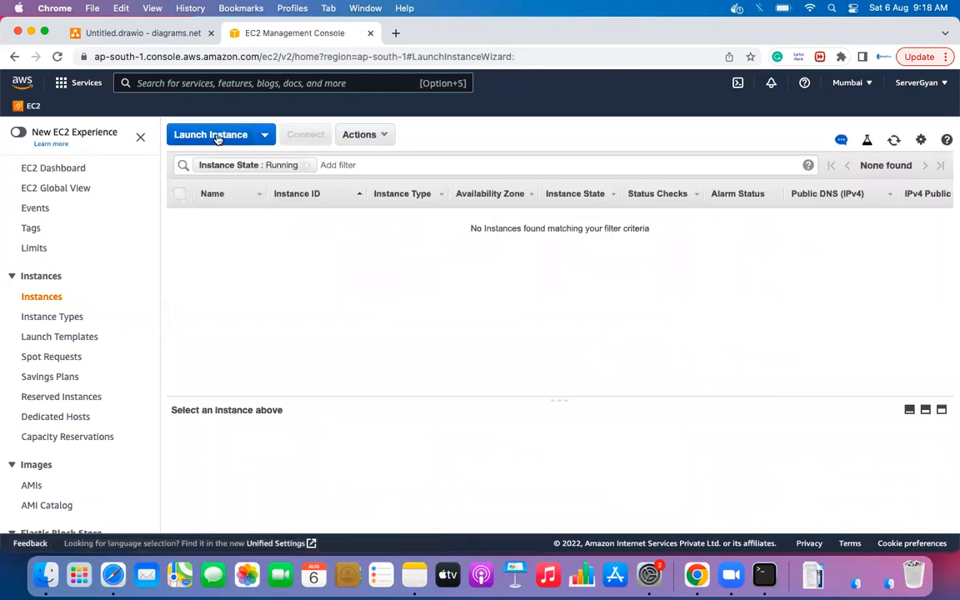
{"action": "scroll", "coordinate": [656, 282], "scroll_direction": "down", "scroll_amount": 1}
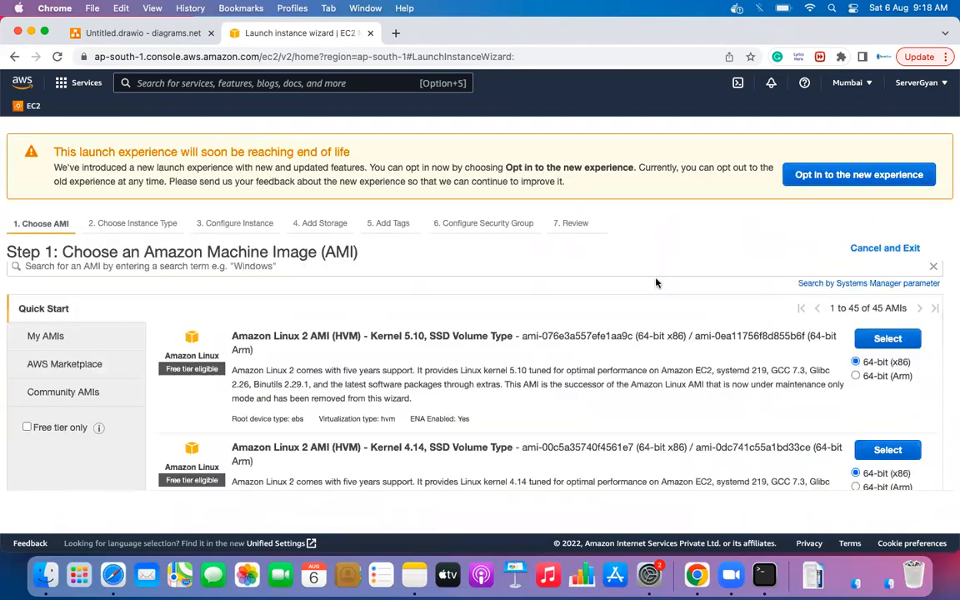
{"action": "scroll", "coordinate": [656, 282], "scroll_direction": "down", "scroll_amount": 10}
{"action": "scroll", "coordinate": [656, 283], "scroll_direction": "down", "scroll_amount": 3}
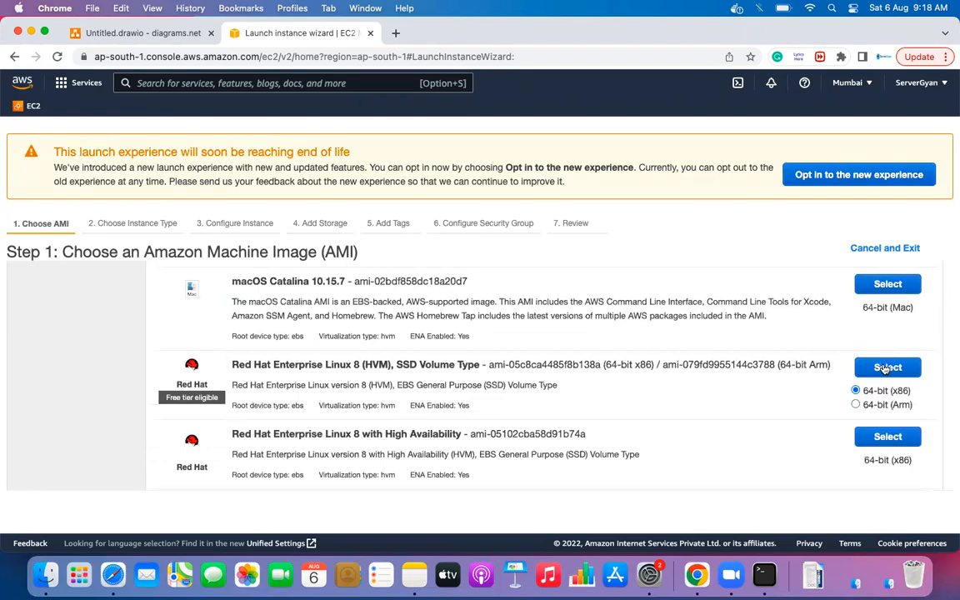
{"action": "left_click", "coordinate": [887, 368]}
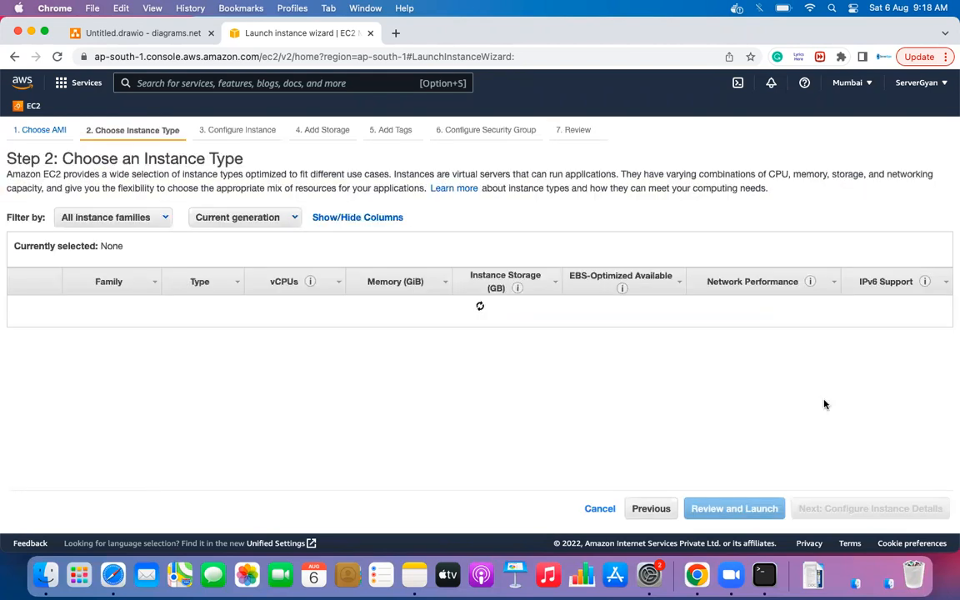
- Keep t2.micro and default storage, tags and security group, then launch with the key pair acknowledged
{"action": "left_click", "coordinate": [917, 513]}
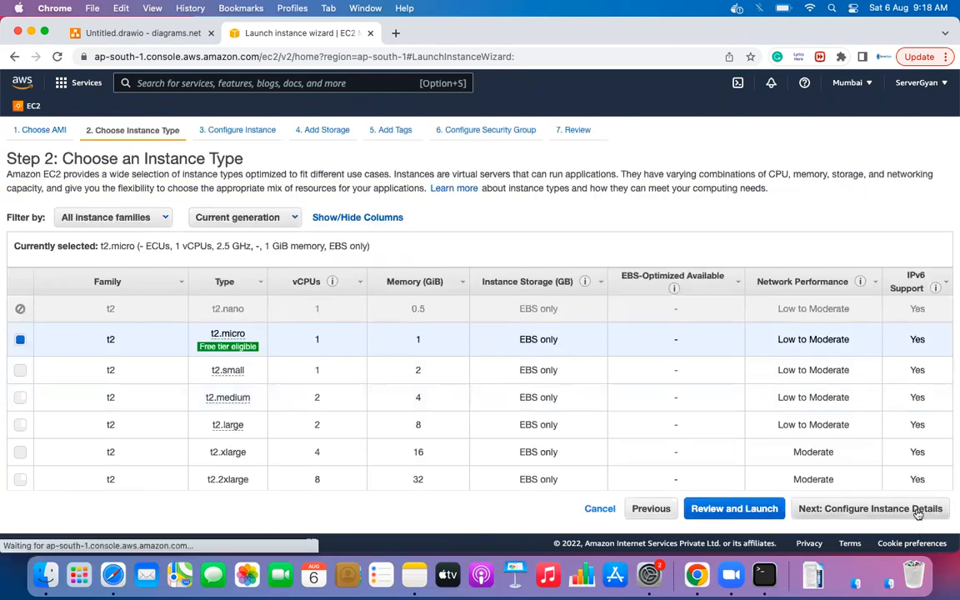
{"action": "left_click", "coordinate": [917, 510]}
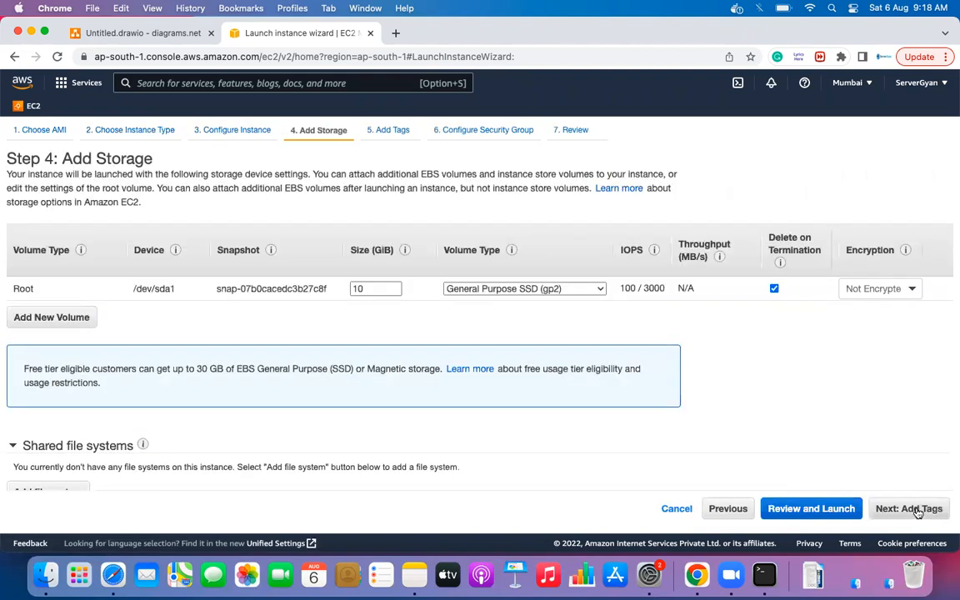
{"action": "left_click", "coordinate": [917, 511]}
{"action": "left_click", "coordinate": [920, 510]}
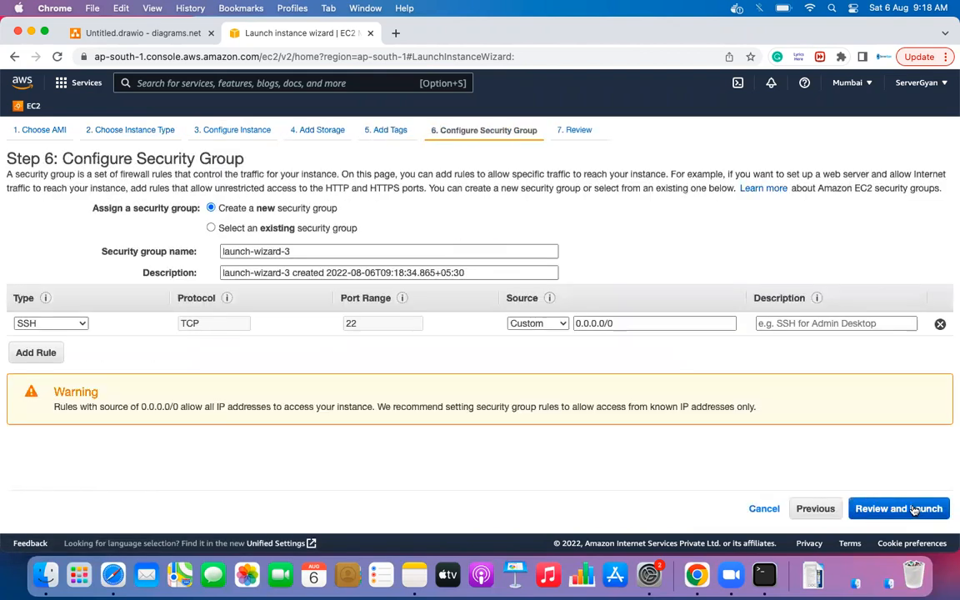
{"action": "left_click", "coordinate": [914, 510]}
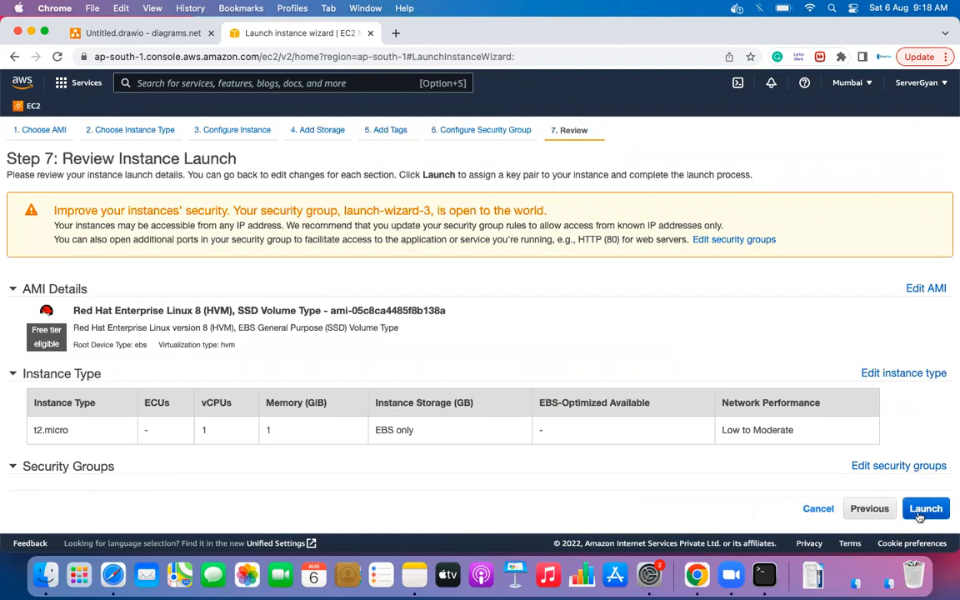
{"action": "left_click", "coordinate": [923, 509]}
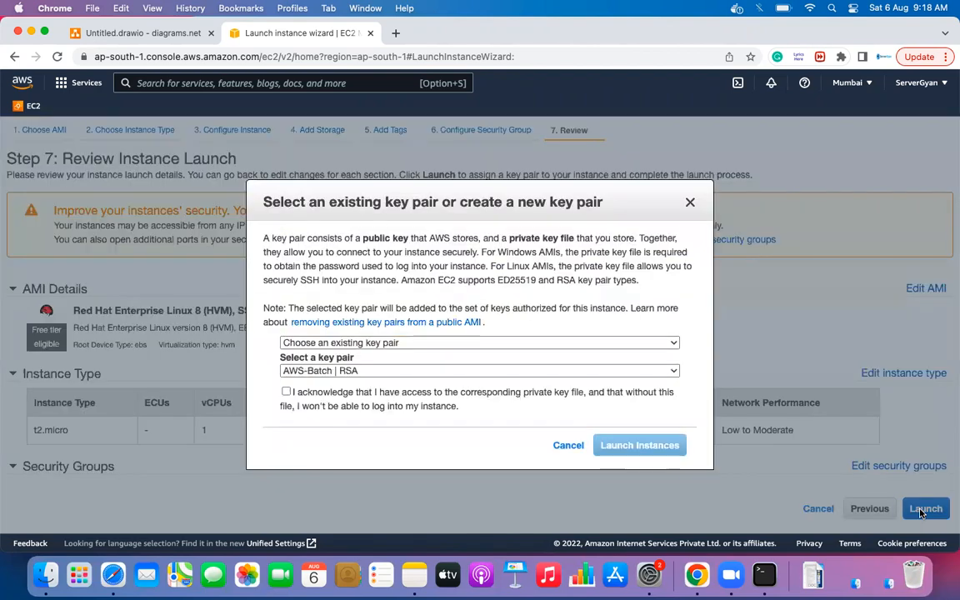
{"action": "left_click", "coordinate": [286, 392]}
{"action": "left_click", "coordinate": [634, 446]}
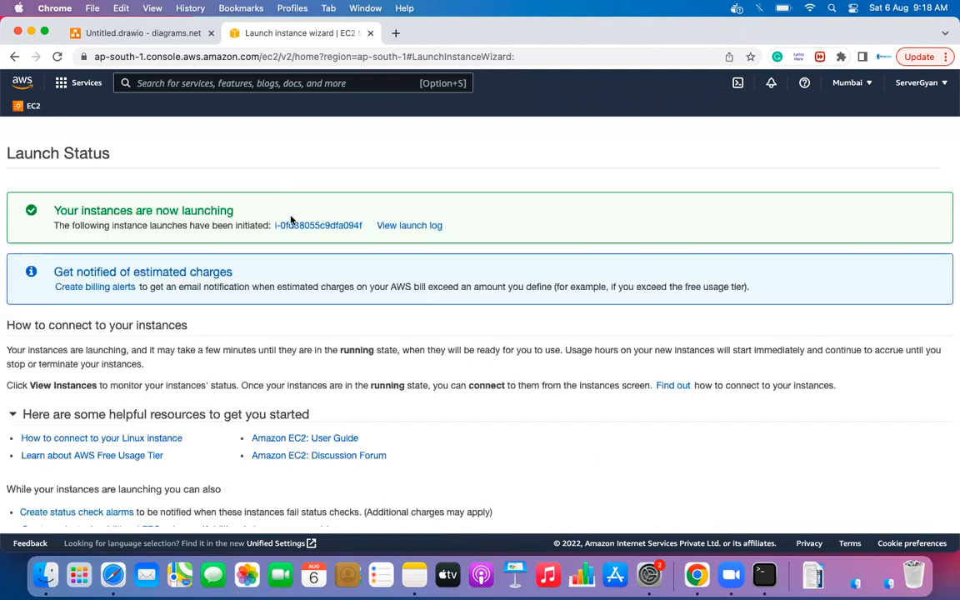
- Refresh the instances list until the new t2.micro instance shows as running
{"action": "left_click", "coordinate": [295, 225]}
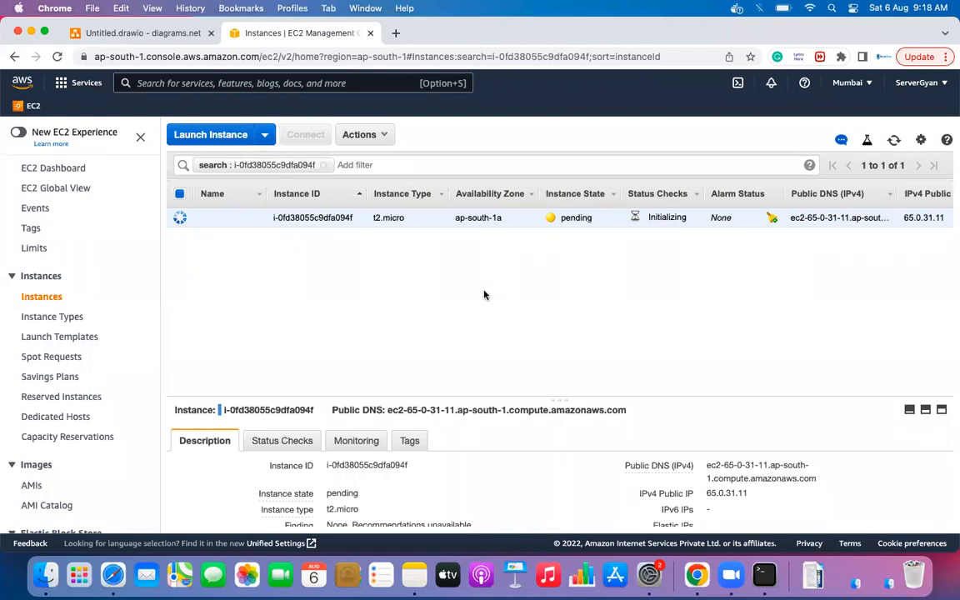
{"action": "left_click", "coordinate": [894, 142]}
{"action": "left_click", "coordinate": [894, 142]}
{"action": "left_click", "coordinate": [895, 140]}
{"action": "left_click", "coordinate": [893, 140]}
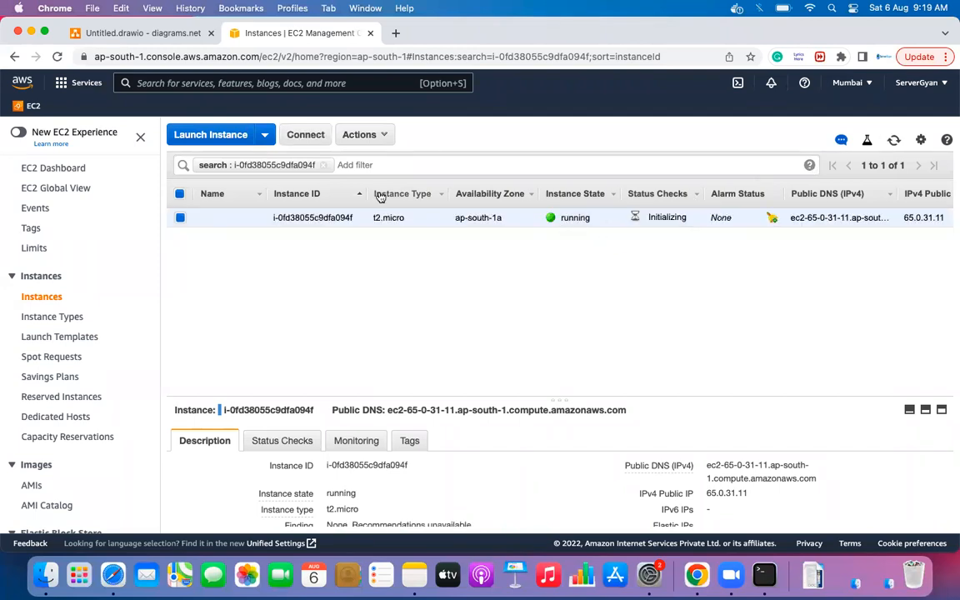
- Copy the example ssh command from the instance's standalone SSH client connection instructions
{"action": "left_click", "coordinate": [302, 135]}
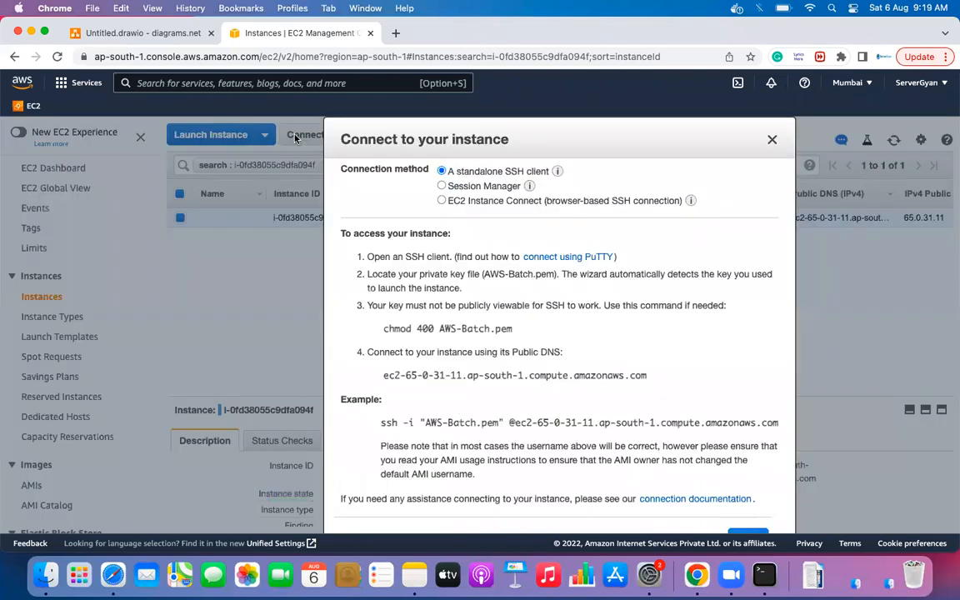
{"action": "triple_click", "coordinate": [607, 421]}
{"action": "key", "text": "super+c"}
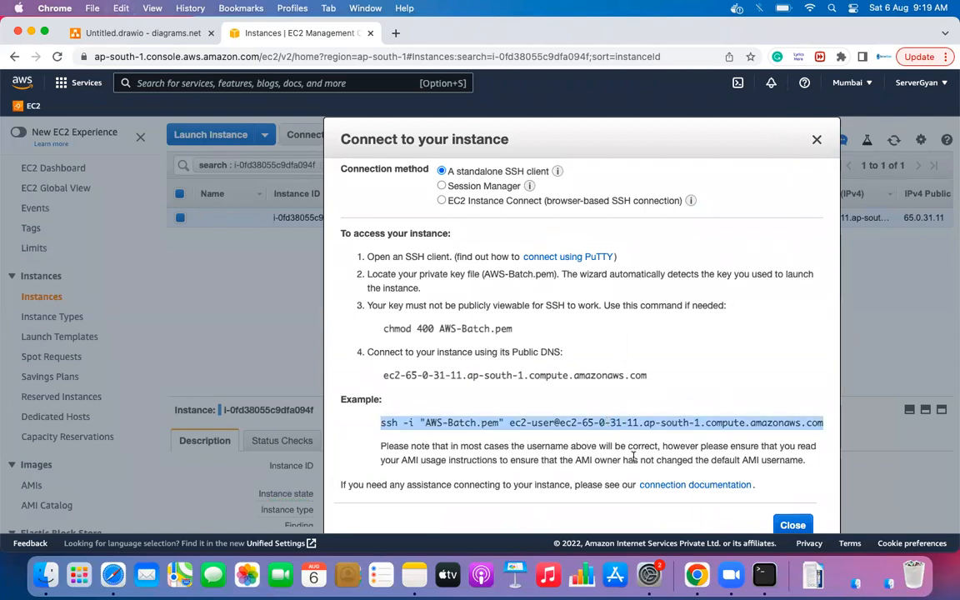
- In a cleared Terminal, run the pasted ssh command and answer 'yes' to trust the host
{"action": "left_click", "coordinate": [765, 575]}
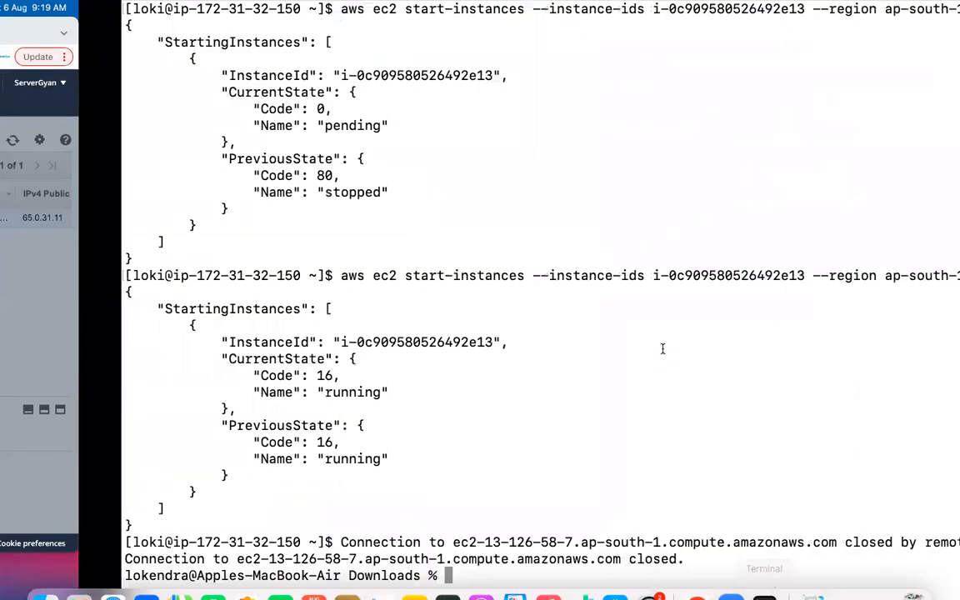
{"action": "key", "text": "super+k"}
{"action": "key", "text": "super+v"}
{"action": "key", "text": "Return"}
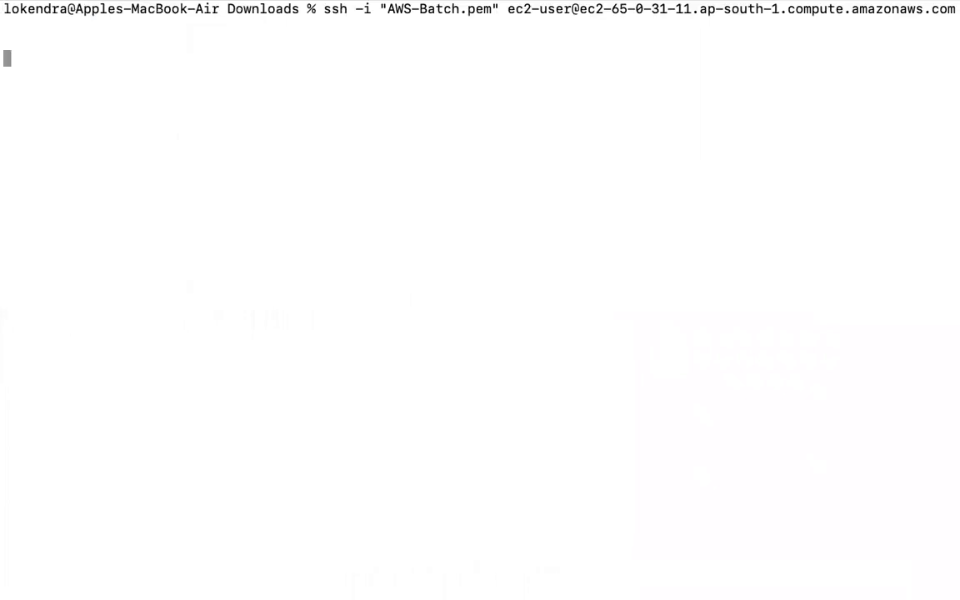
{"action": "type", "text": "yes"}
{"action": "key", "text": "Return"}
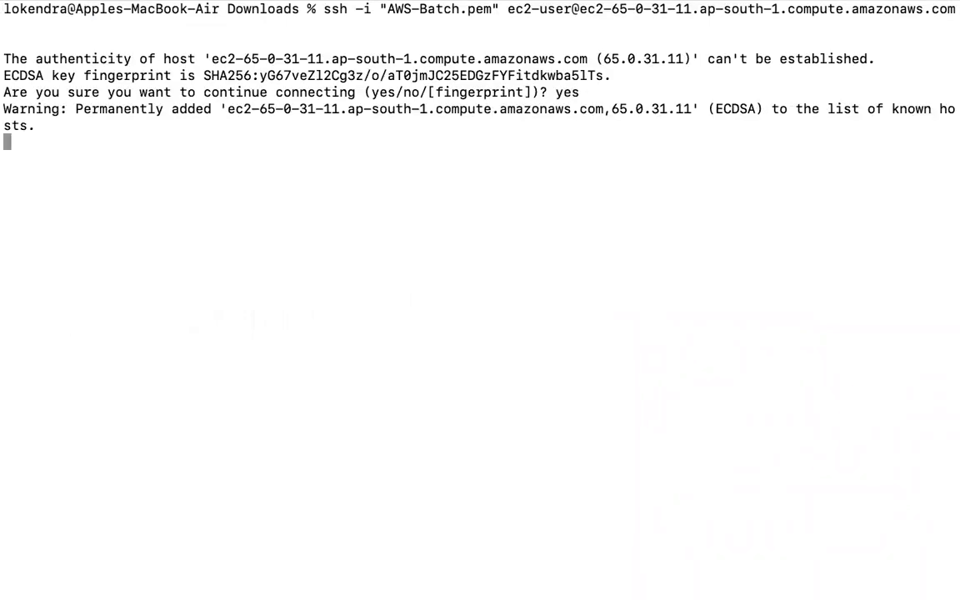
- Become root with 'sudo su -' and clear the remote screen
{"action": "type", "text": "sudo su -"}
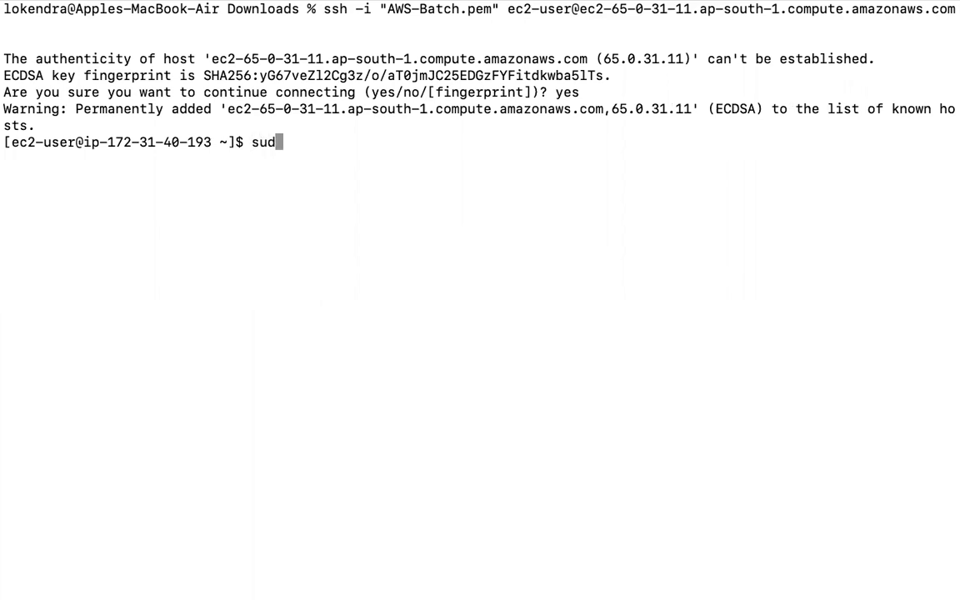
{"action": "key", "text": "Return"}
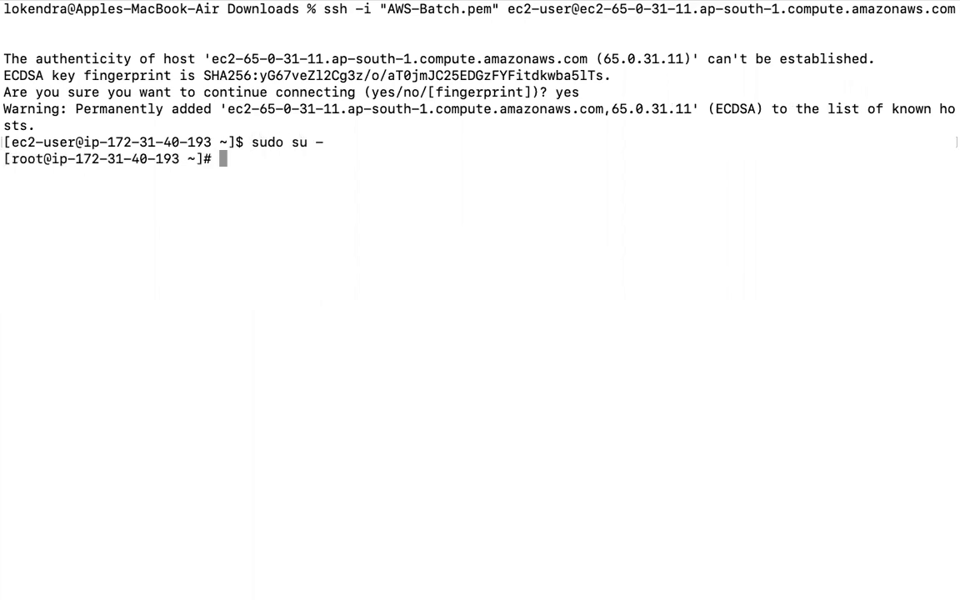
{"action": "key", "text": "ctrl+l"}
{"action": "key", "text": "Return"}
{"action": "key", "text": "Return"}
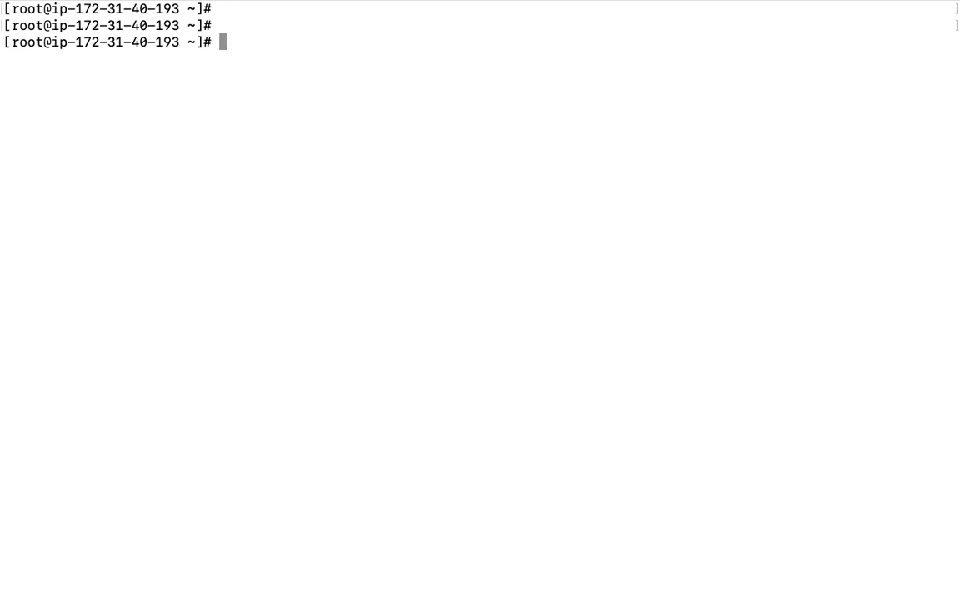
- Run top on the instance to monitor its processes
{"action": "type", "text": "p"}
{"action": "key", "text": "BackSpace"}
{"action": "type", "text": "top\\"}
{"action": "key", "text": "BackSpace"}
{"action": "key", "text": "Return"}
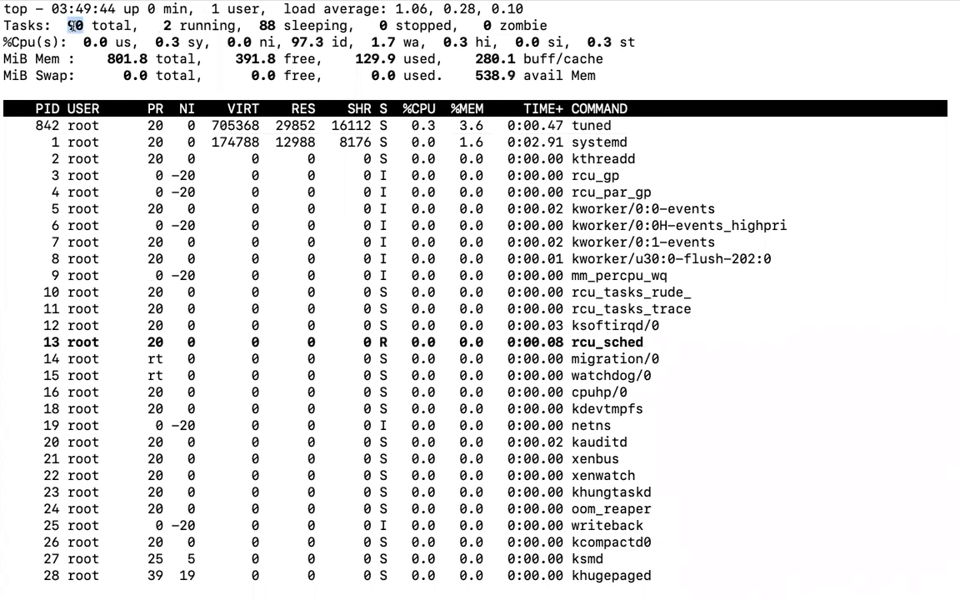
- Highlight the 89 total tasks and the memory figures: 801.8 total, 127.2 used, free and buff/cache
{"action": "left_click_drag", "start_coordinate": [70, 25], "coordinate": [81, 26]}
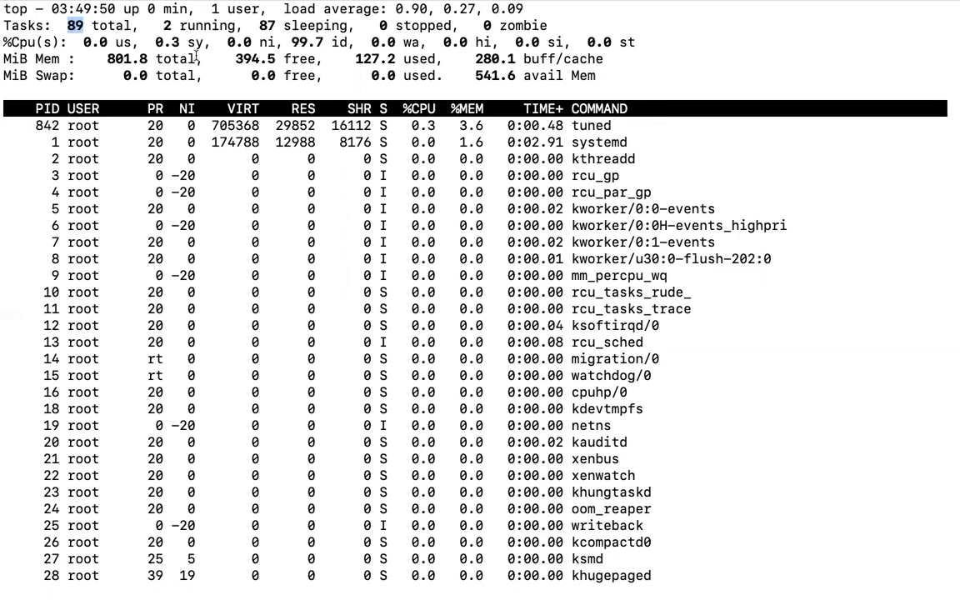
{"action": "double_click", "coordinate": [116, 58]}
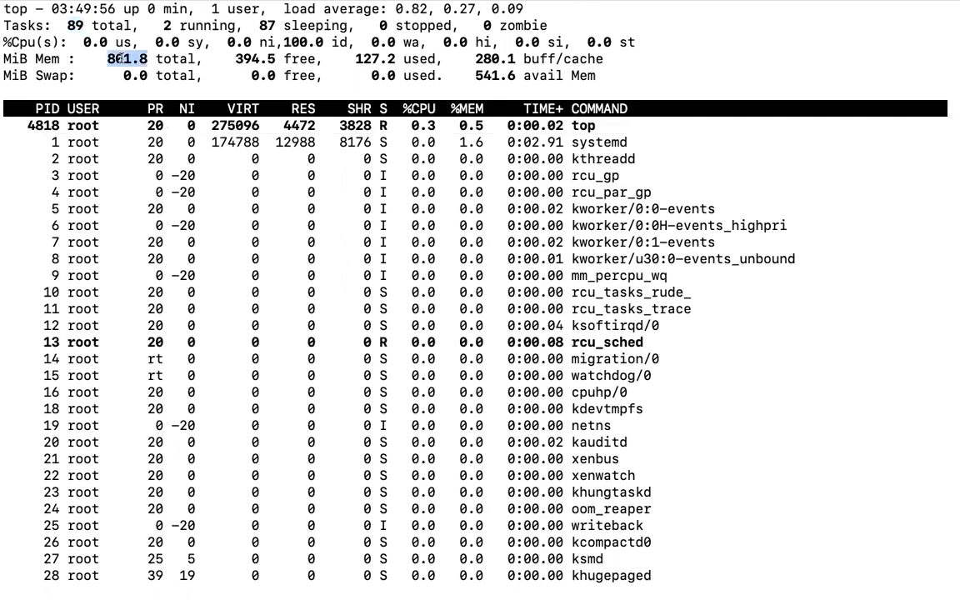
{"action": "double_click", "coordinate": [361, 58]}
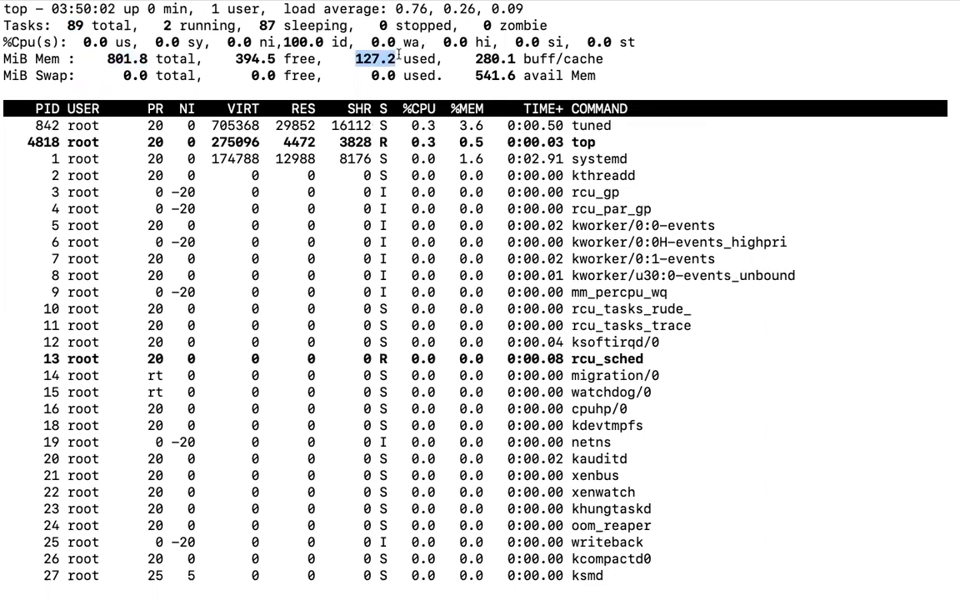
{"action": "left_click", "coordinate": [242, 57]}
{"action": "left_click_drag", "start_coordinate": [240, 57], "coordinate": [262, 59]}
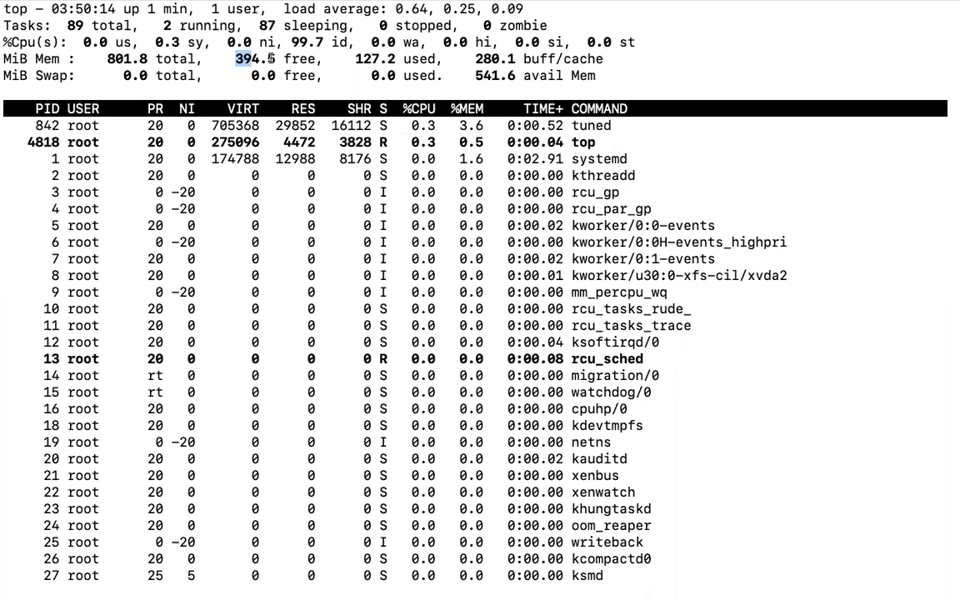
{"action": "left_click_drag", "start_coordinate": [356, 58], "coordinate": [516, 55]}
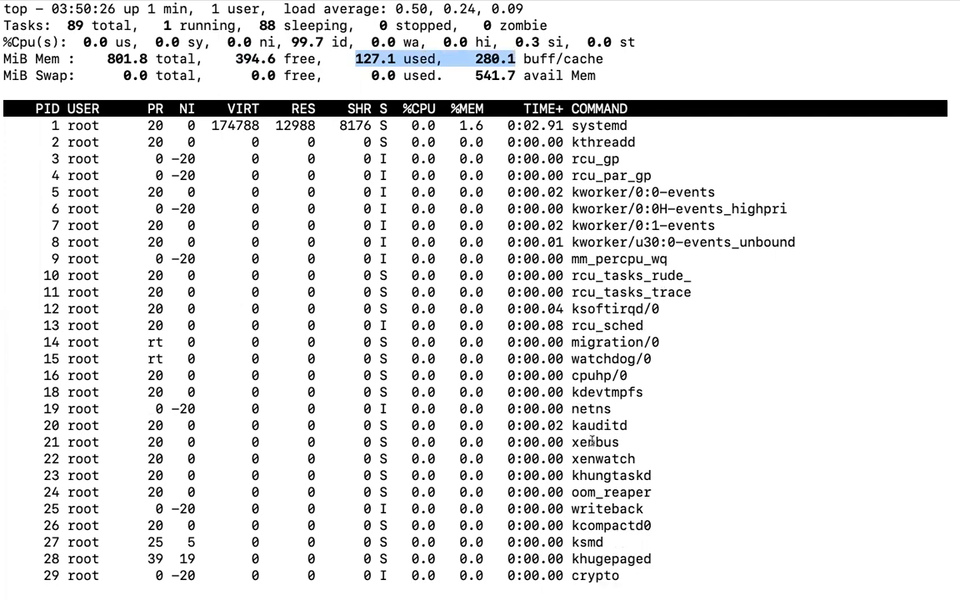
- Highlight the xenbus, netns, ksoftirqd and tuned processes and the first several process rows
{"action": "triple_click", "coordinate": [593, 442]}
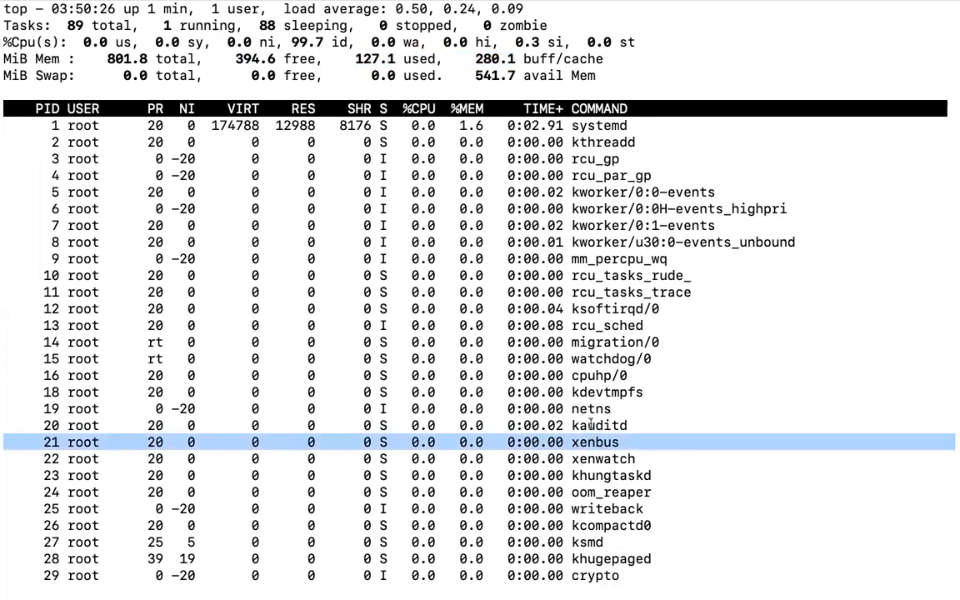
{"action": "double_click", "coordinate": [593, 408]}
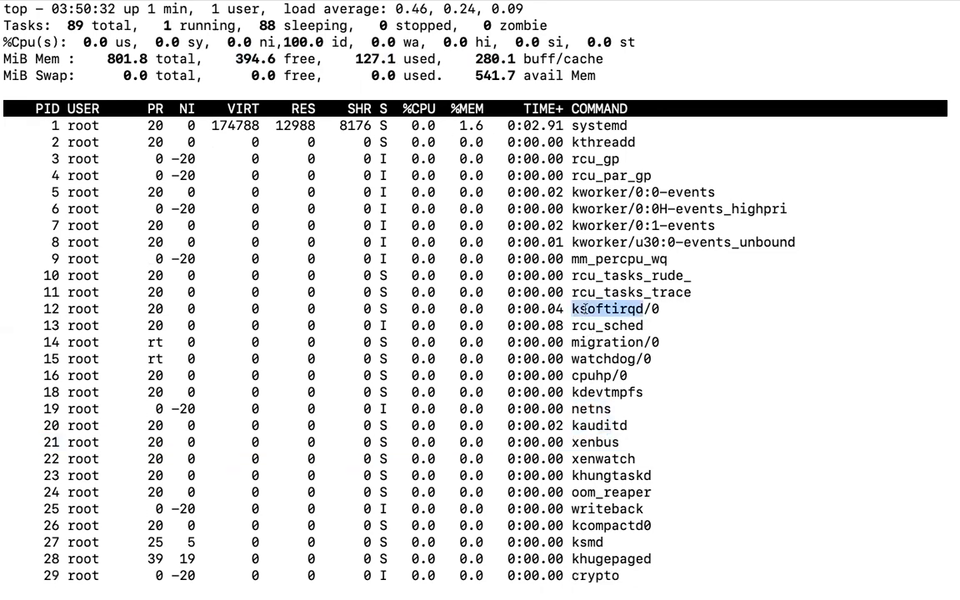
{"action": "triple_click", "coordinate": [588, 308]}
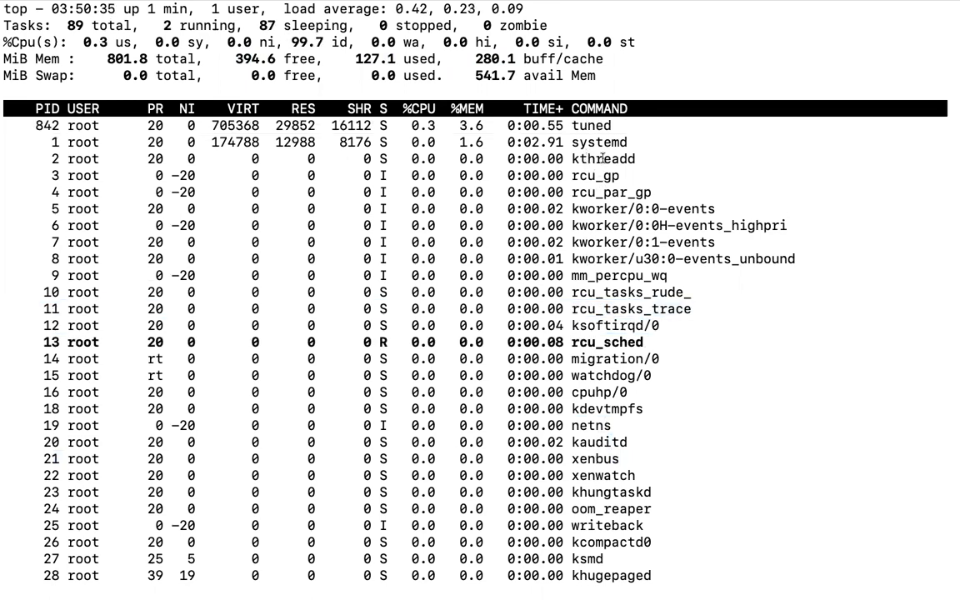
{"action": "double_click", "coordinate": [575, 126]}
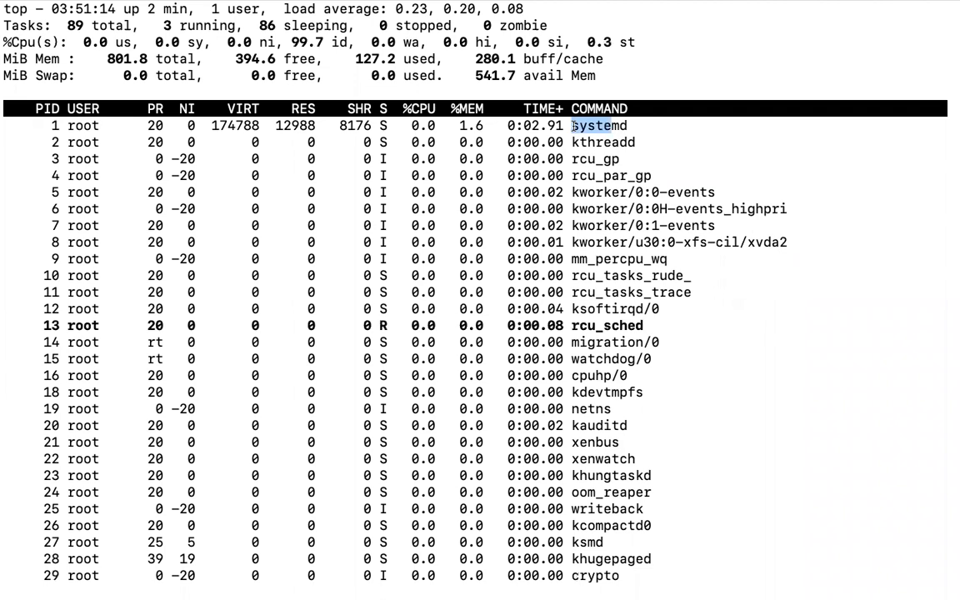
{"action": "left_click_drag", "start_coordinate": [29, 123], "coordinate": [956, 590]}
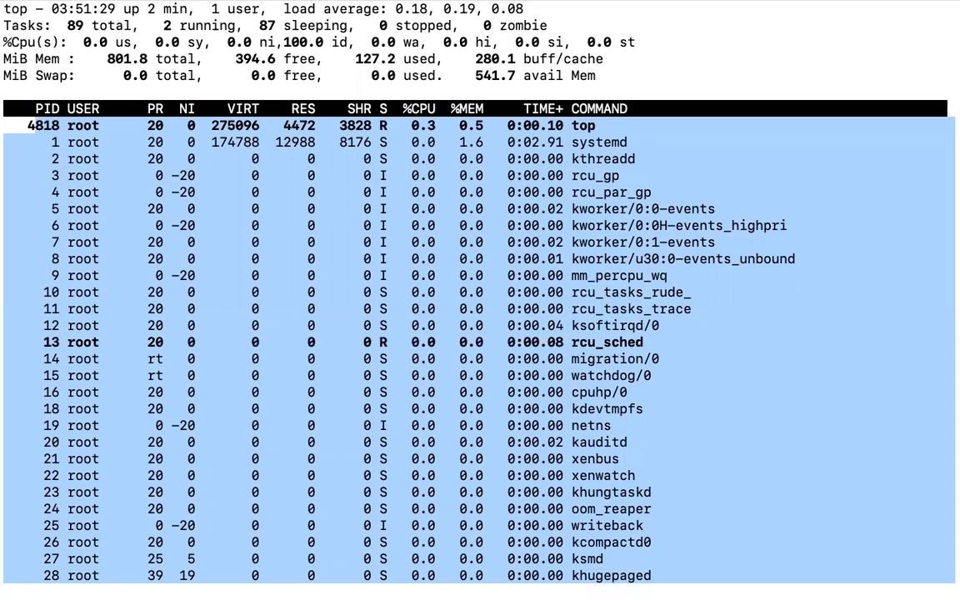
- Quit top, install httpd with 'yum install httpd -y', then clear the screen
{"action": "key", "text": "q"}
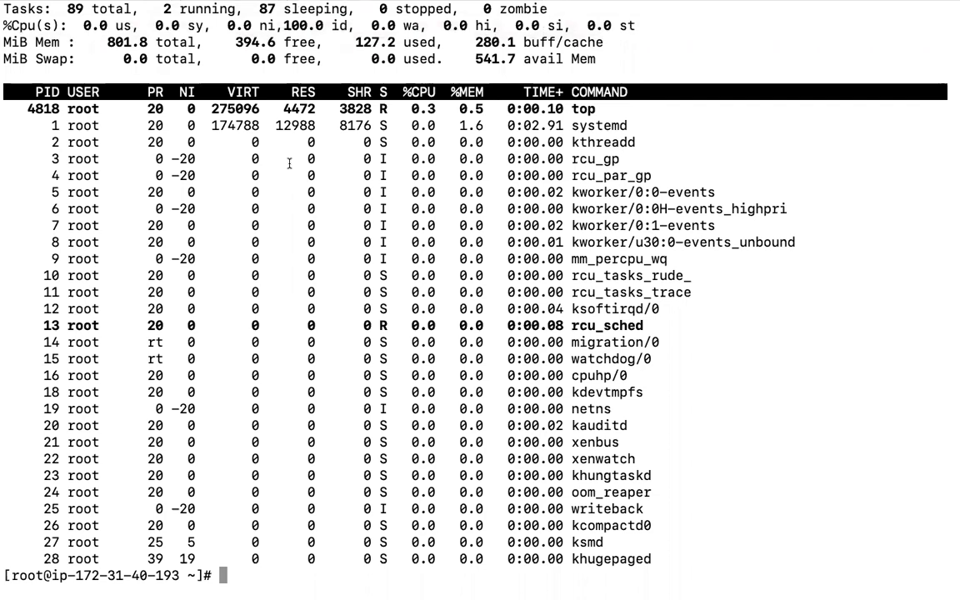
{"action": "type", "text": "yum install "}
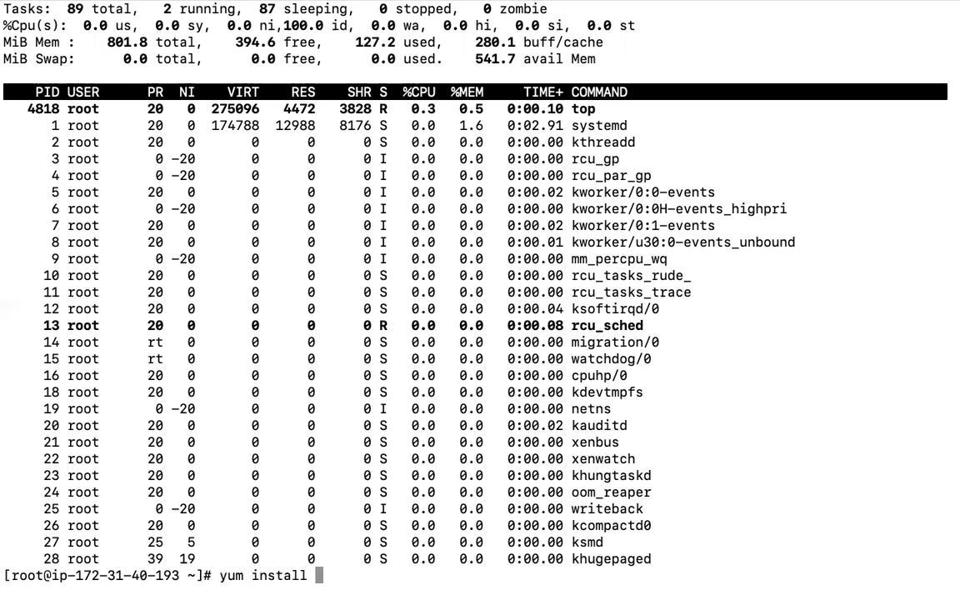
{"action": "type", "text": "httpd -y"}
{"action": "key", "text": "Return"}
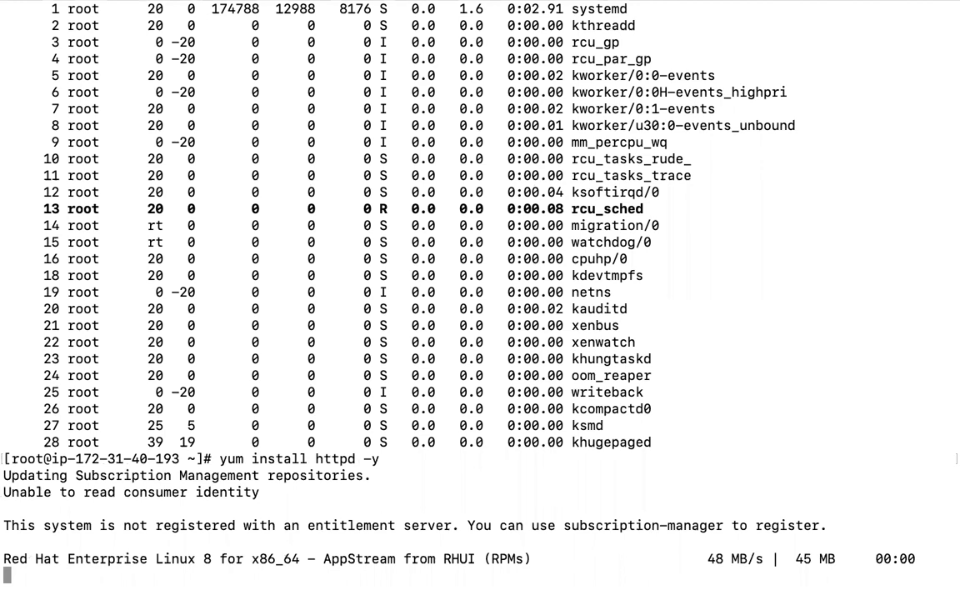
{"action": "double_click", "coordinate": [329, 459]}
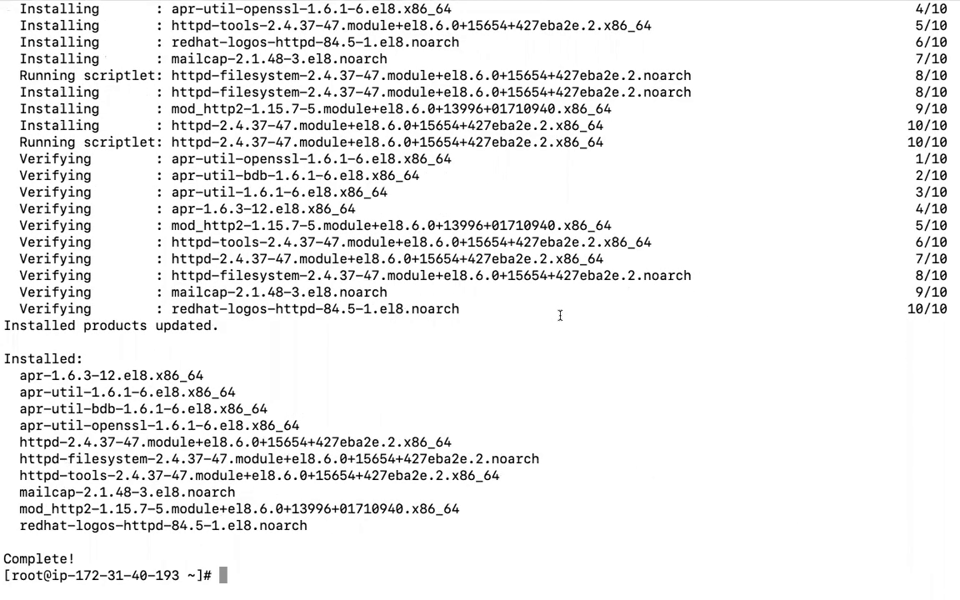
{"action": "key", "text": "ctrl+l"}
{"action": "key", "text": "Return"}
{"action": "key", "text": "Return"}
- Check for http processes with 'ps -ef | grep http', then run 'systemctl start httpd'
{"action": "type", "text": "ps -ef | grep http"}
{"action": "key", "text": "Return"}
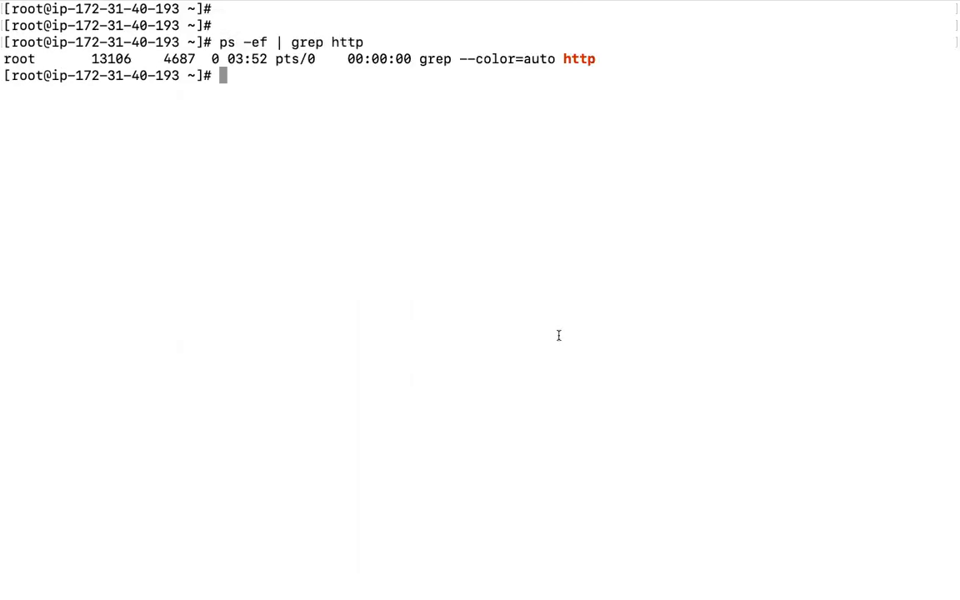
{"action": "type", "text": "ae"}
{"action": "key", "text": "BackSpace"}
{"action": "key", "text": "BackSpace"}
{"action": "type", "text": "systemctl "}
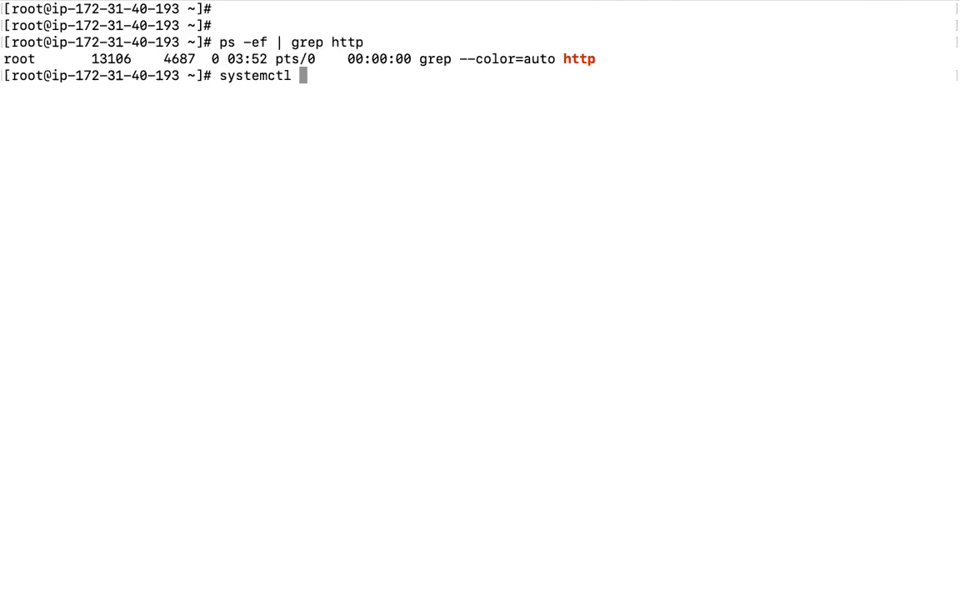
{"action": "type", "text": "start httpd"}
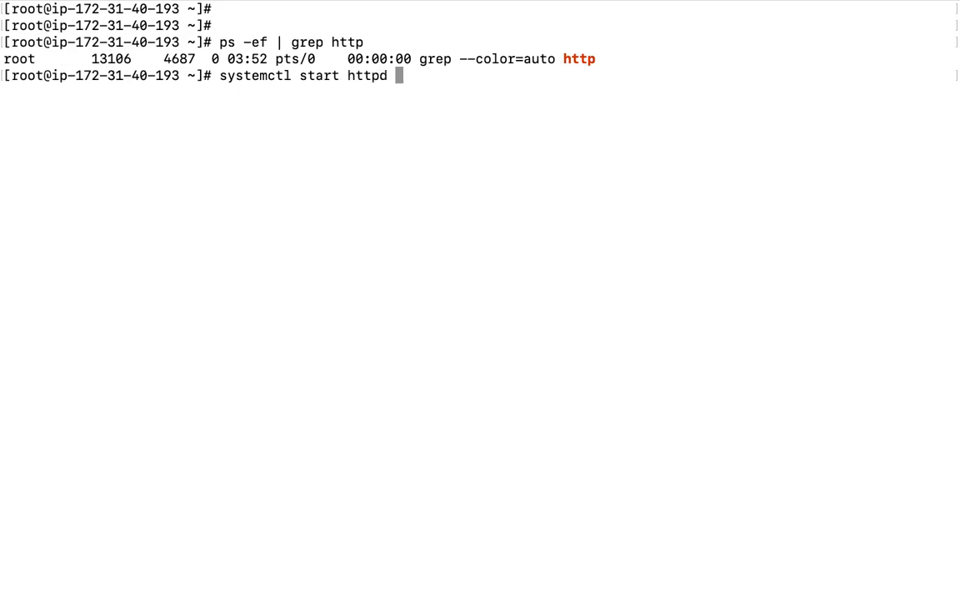
{"action": "key", "text": "Return"}
- Rerun the process search and highlight the root httpd process and four apache workers
{"action": "key", "text": "Up"}
{"action": "key", "text": "Up"}
{"action": "key", "text": "Return"}
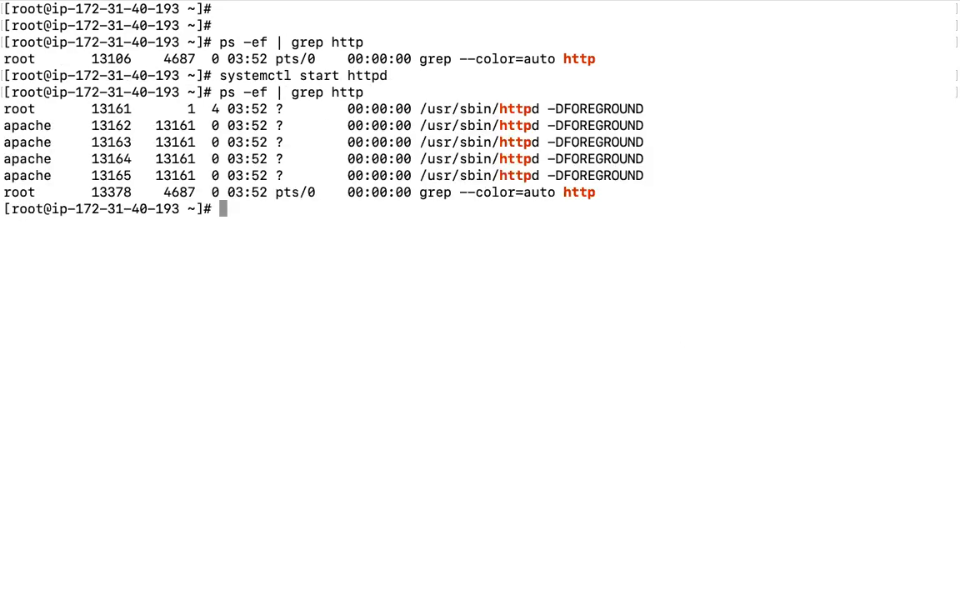
{"action": "triple_click", "coordinate": [13, 108]}
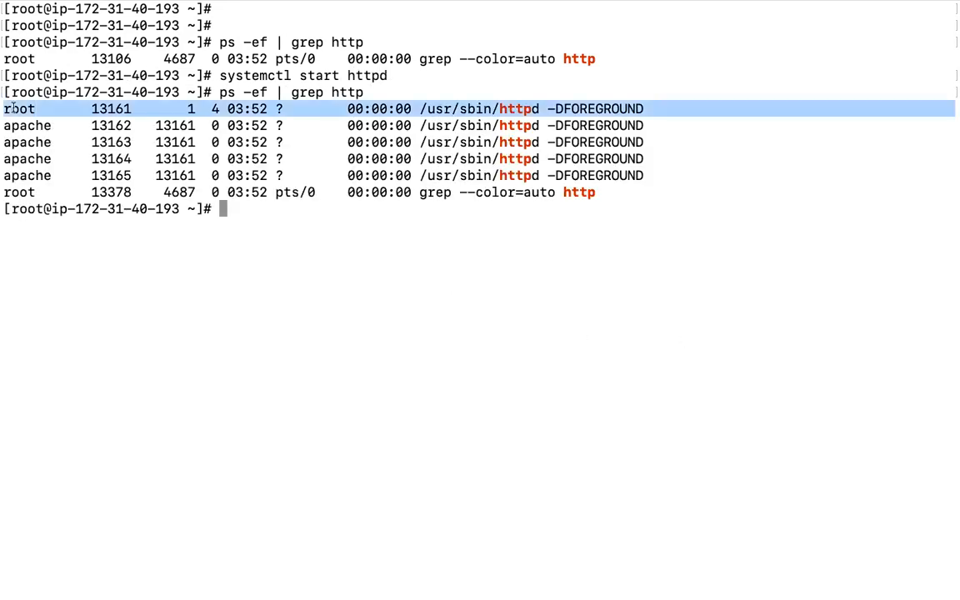
{"action": "left_click_drag", "start_coordinate": [421, 127], "coordinate": [656, 175]}
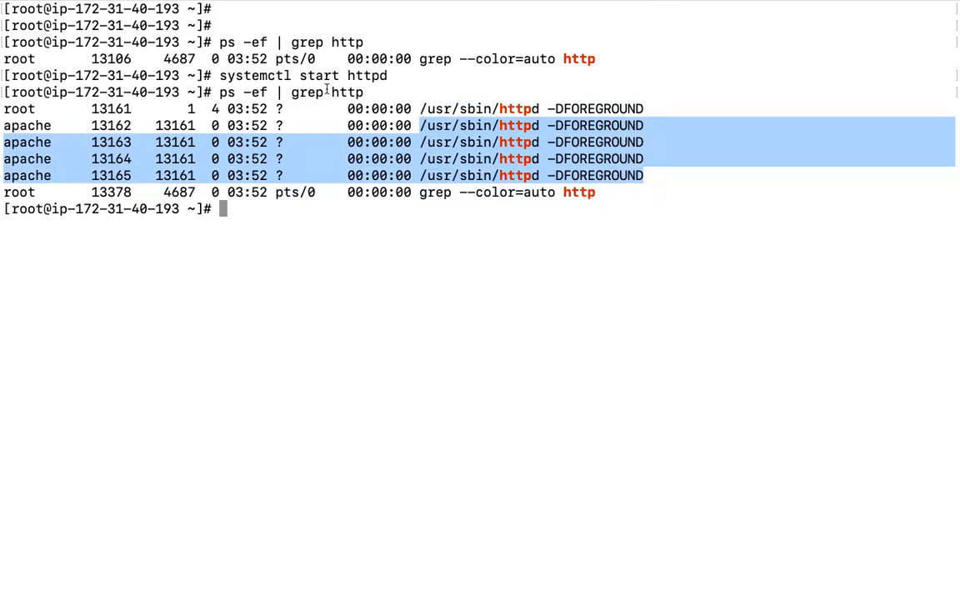
{"action": "left_click_drag", "start_coordinate": [4, 91], "coordinate": [646, 173]}
- Return to the EC2 console in Chrome and select the example ssh command
{"action": "key", "text": "super+Tab"}
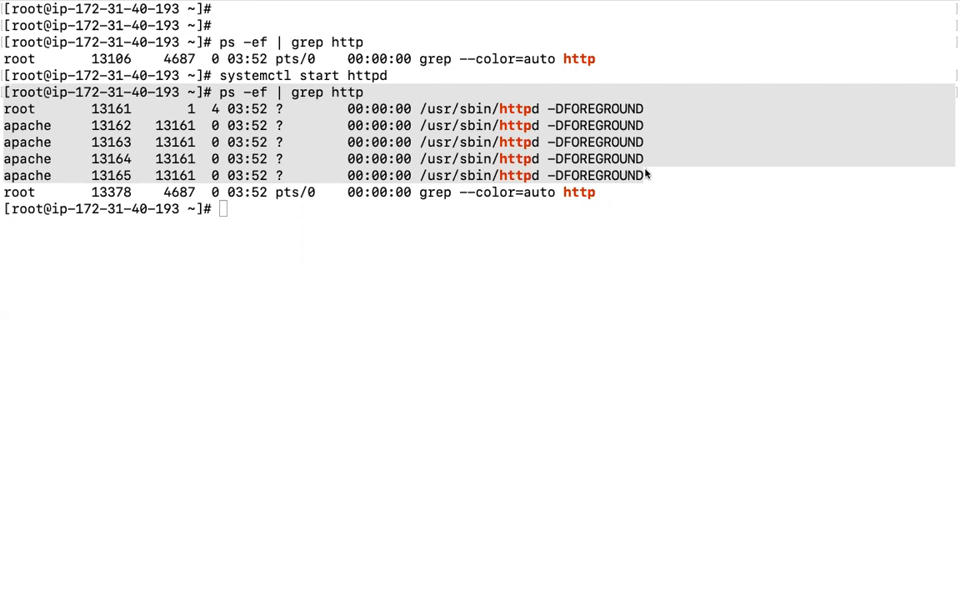
{"action": "left_click", "coordinate": [646, 174]}
{"action": "key", "text": "ctrl+Left"}
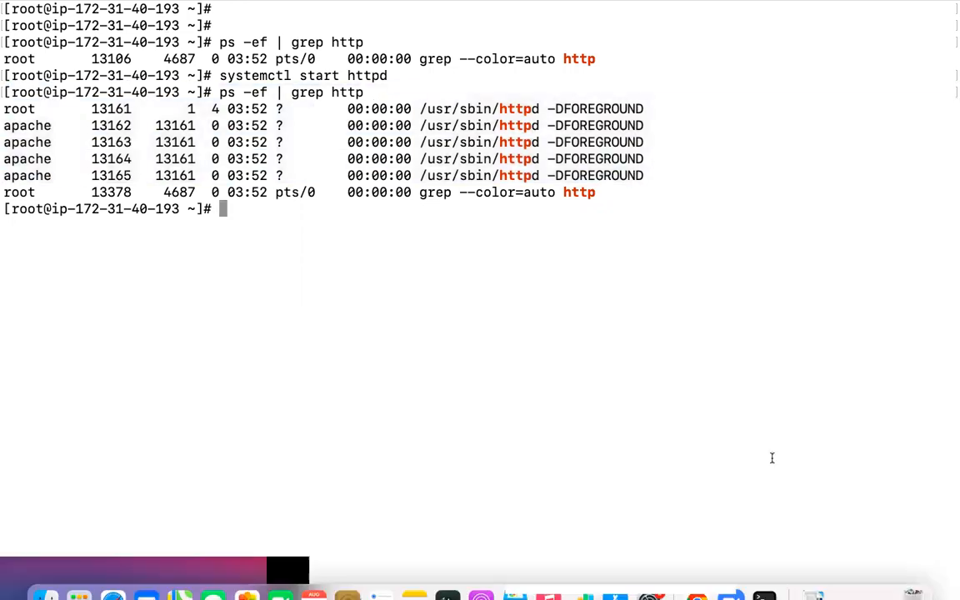
{"action": "triple_click", "coordinate": [658, 391]}
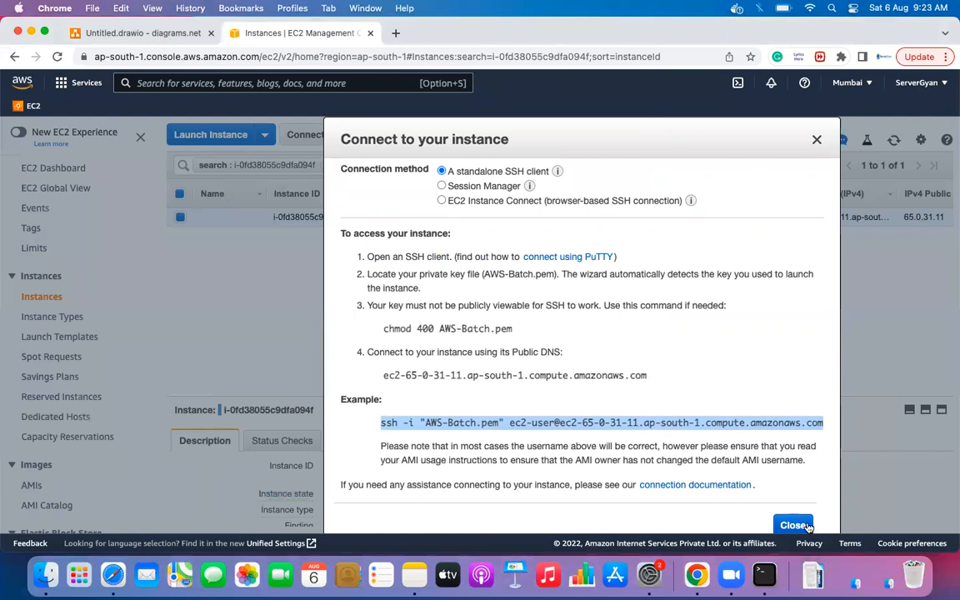
- Close the Connect dialog, terminate the t2.micro instance via Actions, and open the EC2 Dashboard
{"action": "left_click", "coordinate": [794, 523]}
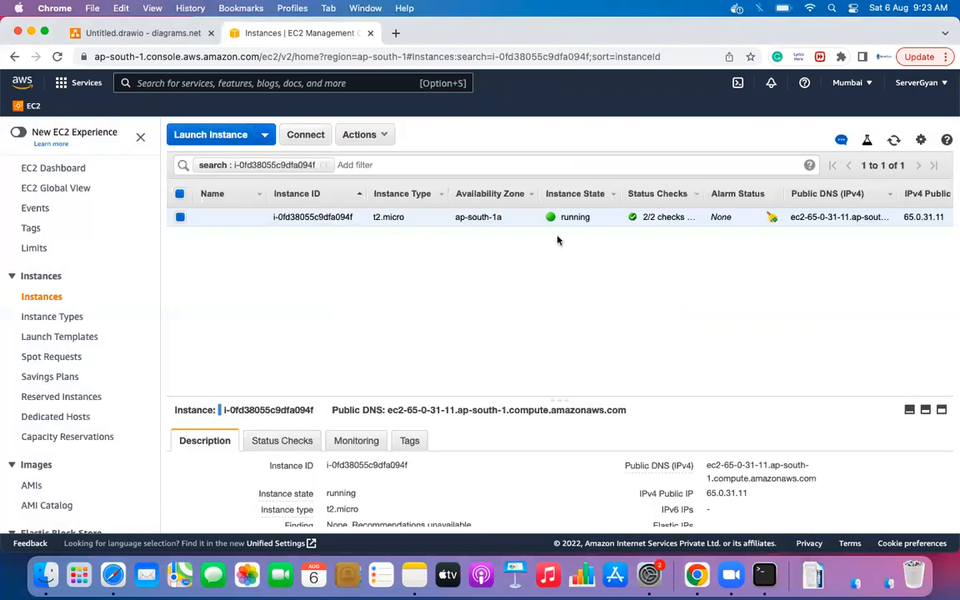
{"action": "left_click", "coordinate": [379, 135]}
{"action": "mouse_move", "coordinate": [379, 223]}
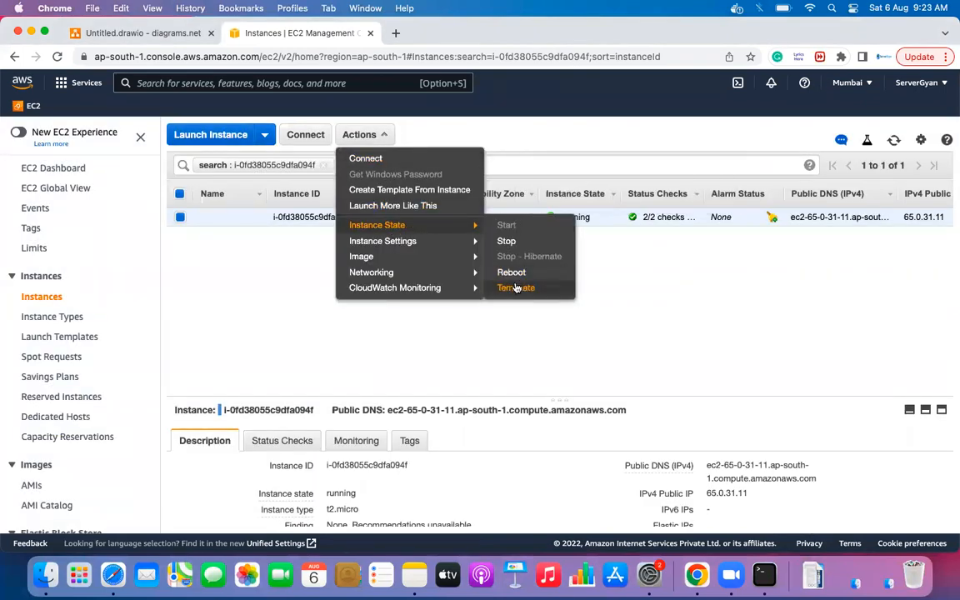
{"action": "left_click", "coordinate": [517, 288]}
{"action": "left_click", "coordinate": [748, 413]}
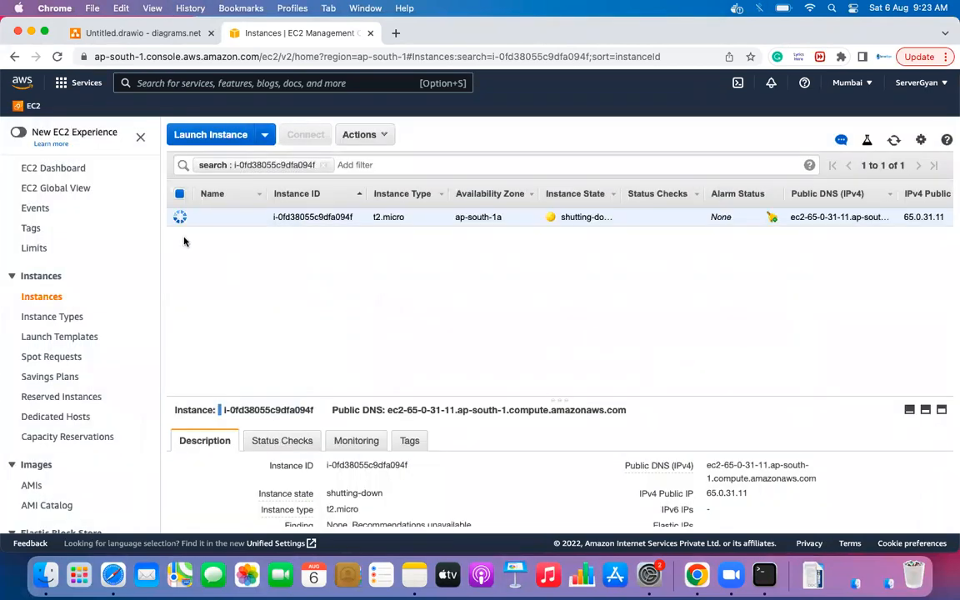
{"action": "left_click", "coordinate": [46, 168]}
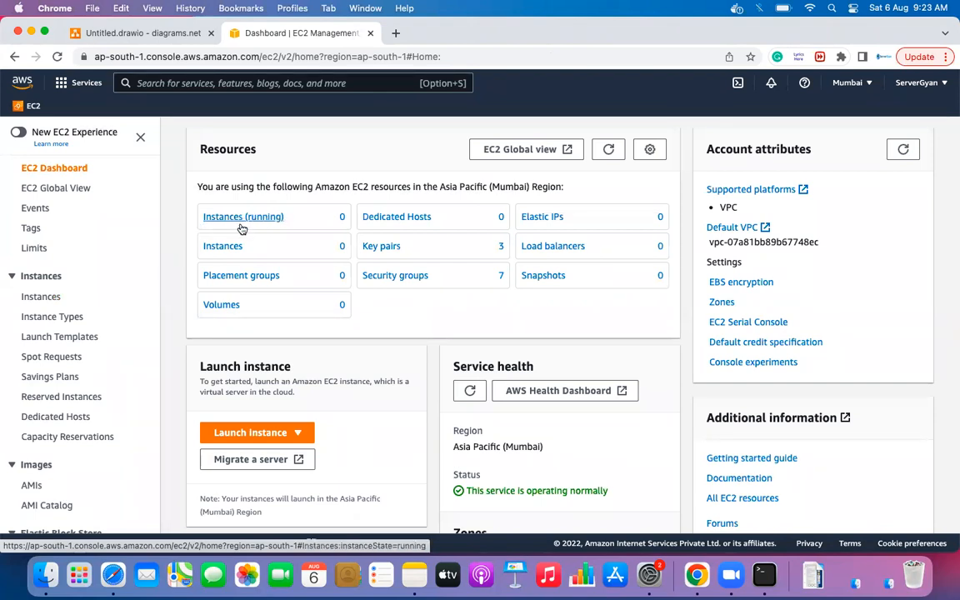
- Refresh the Mumbai resource counts: 0 running instances, 1 volume, 3 key pairs, 8 security groups
{"action": "left_click", "coordinate": [608, 151]}
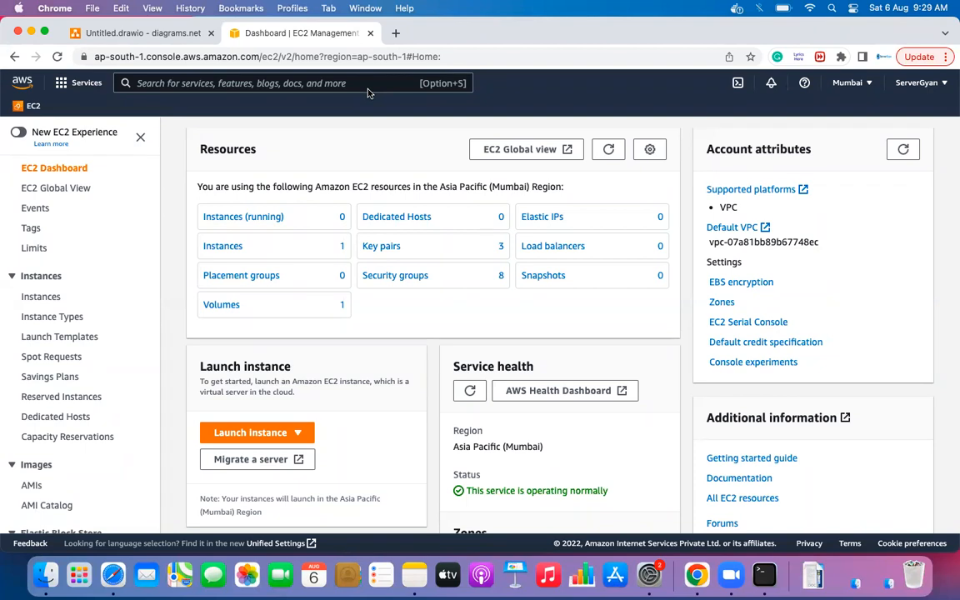
{"action": "left_click", "coordinate": [373, 275]}
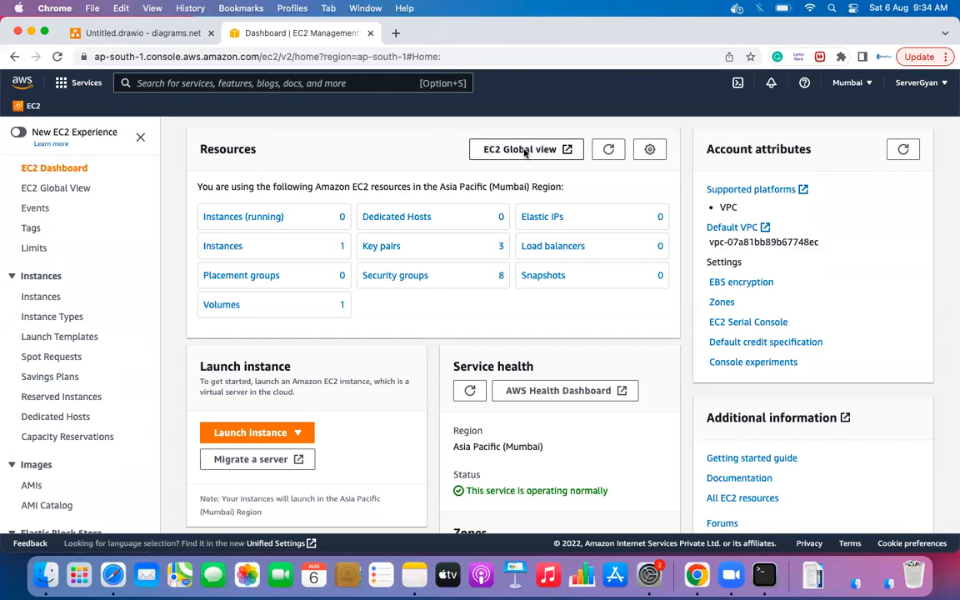
{"action": "right_click", "coordinate": [525, 151]}
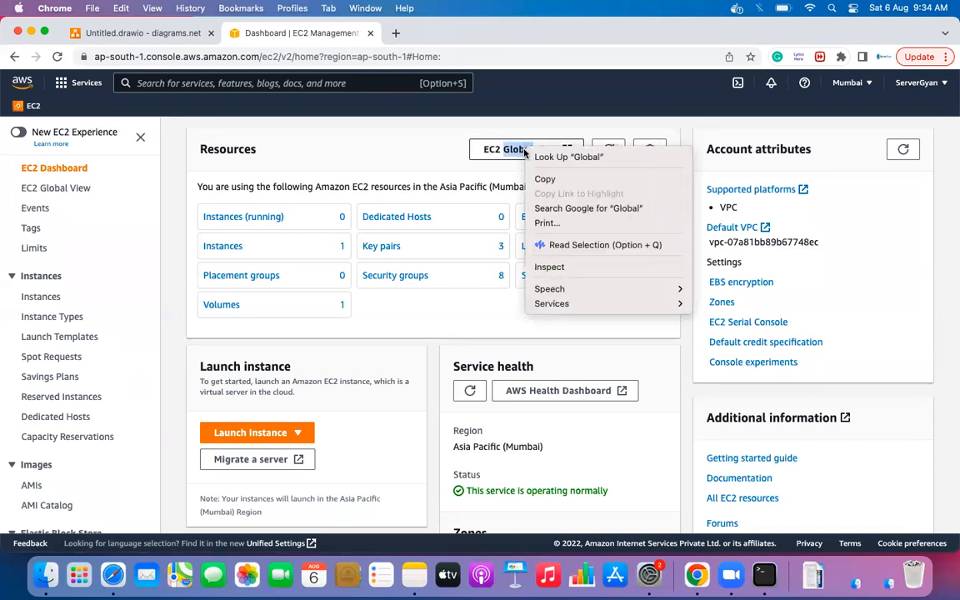
{"action": "left_click", "coordinate": [442, 140]}
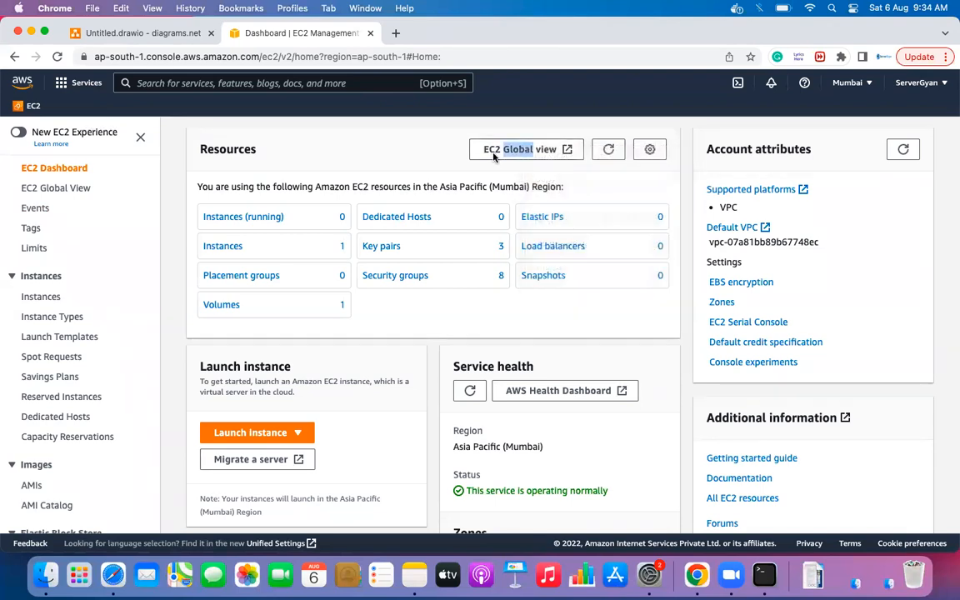
- Open EC2 Global View in a new tab, then return to the 'Dashboard | EC2 Management' tab
{"action": "left_click", "coordinate": [546, 150]}
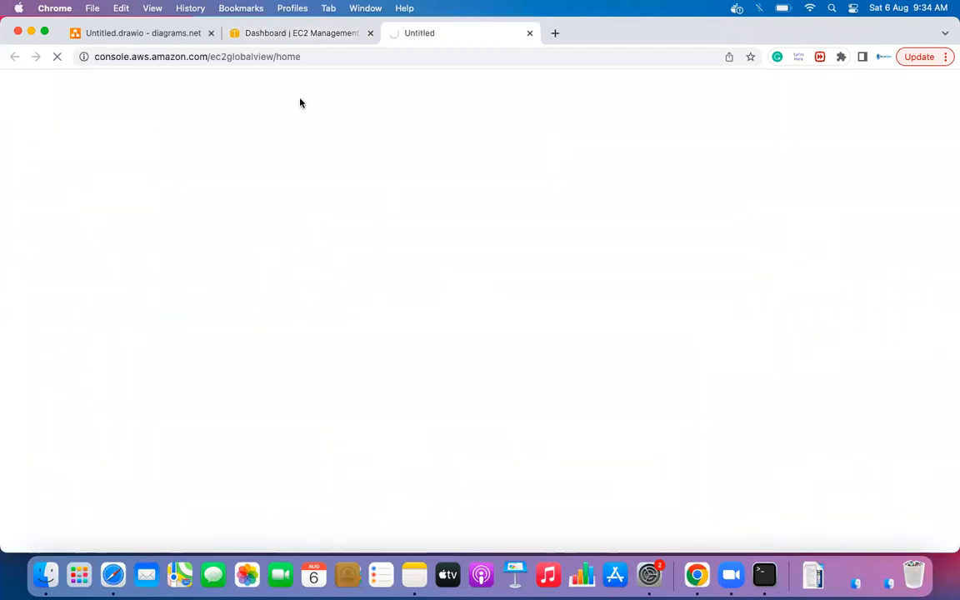
{"action": "left_click", "coordinate": [243, 31]}
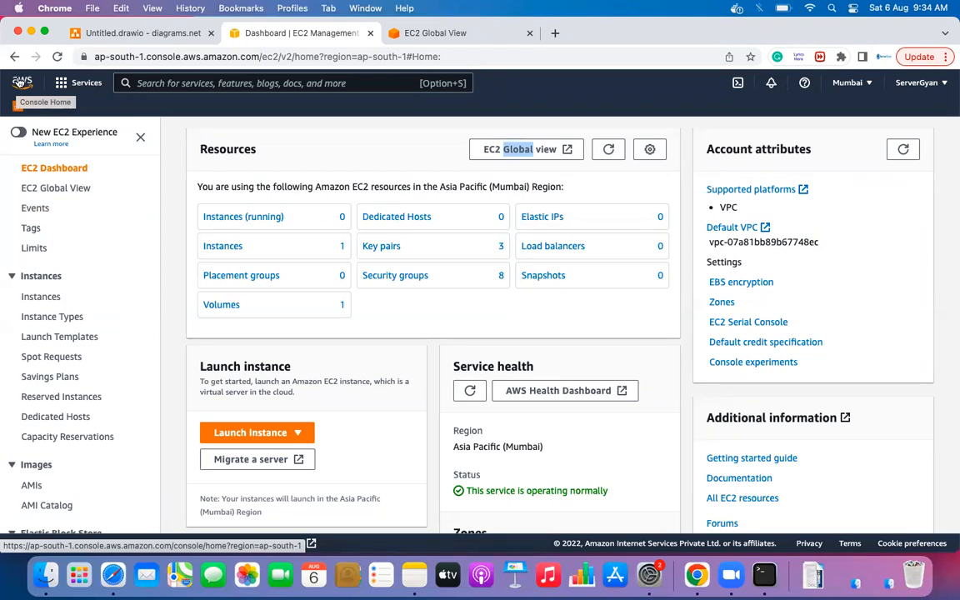
- Return to Console Home through the AWS logo in the navigation bar
{"action": "left_click", "coordinate": [19, 83]}
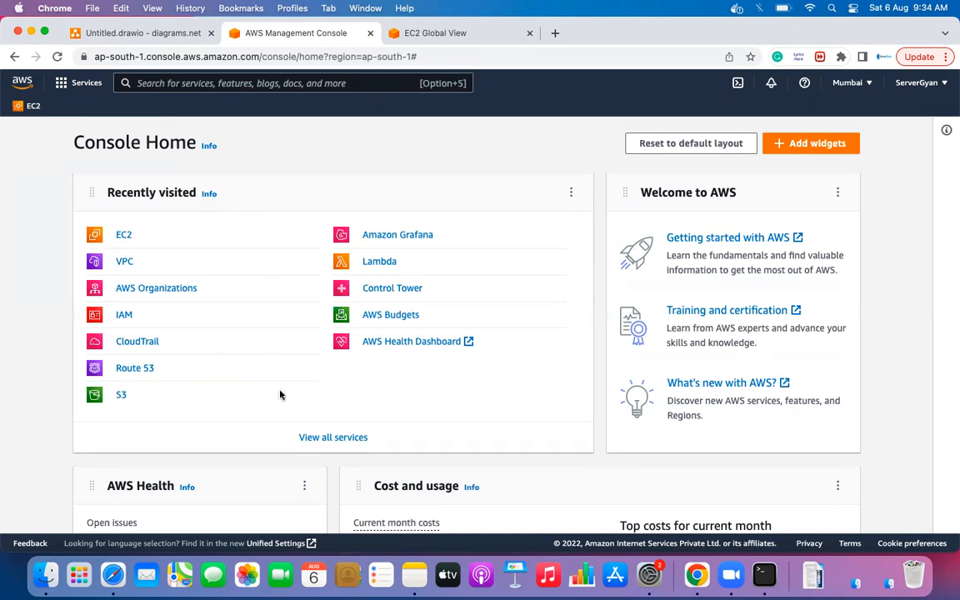
- Open 'View all services' and scroll down through the service categories
{"action": "left_click", "coordinate": [327, 439]}
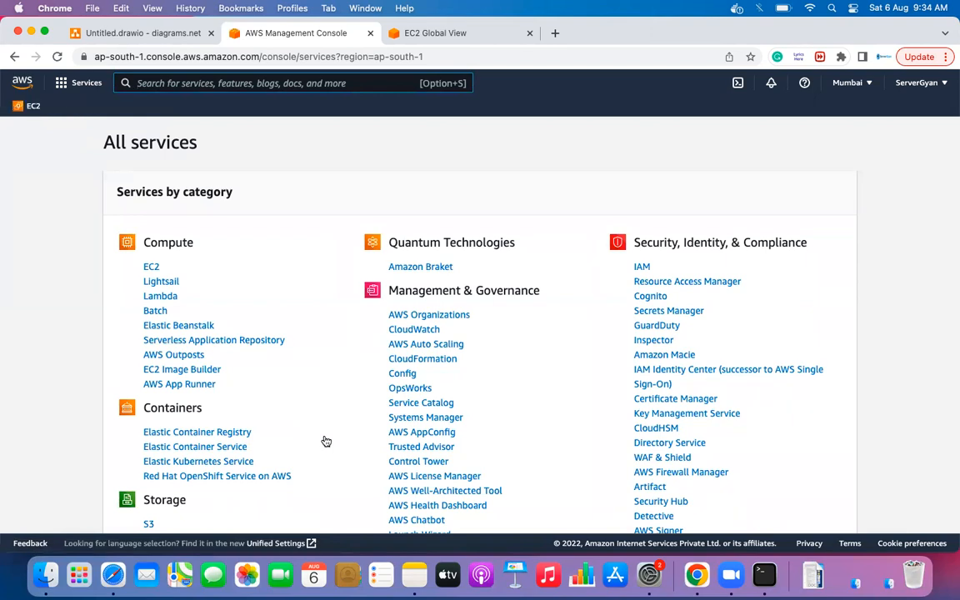
{"action": "scroll", "coordinate": [326, 441], "scroll_direction": "down", "scroll_amount": 1}
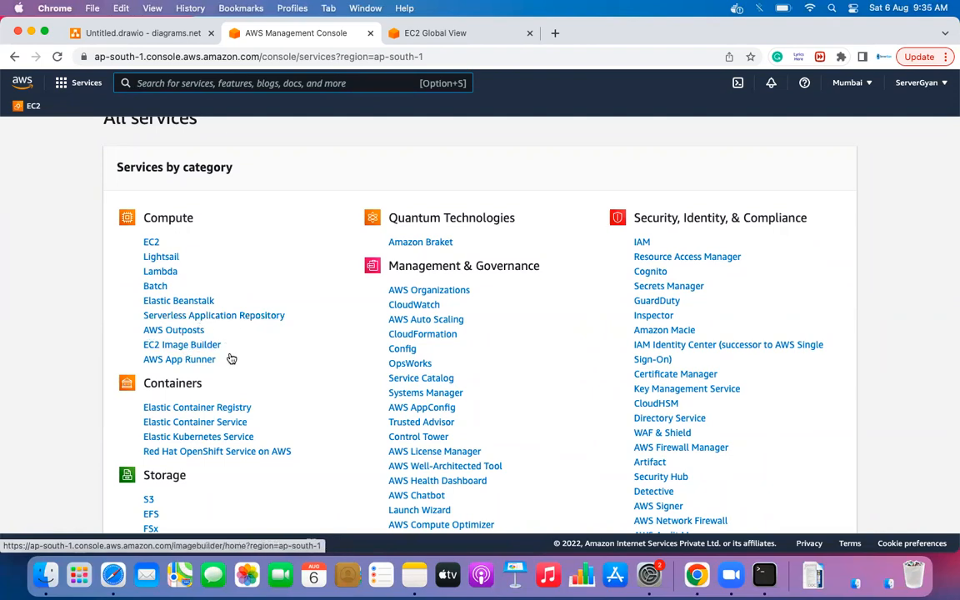
{"action": "scroll", "coordinate": [231, 360], "scroll_direction": "down", "scroll_amount": 1}
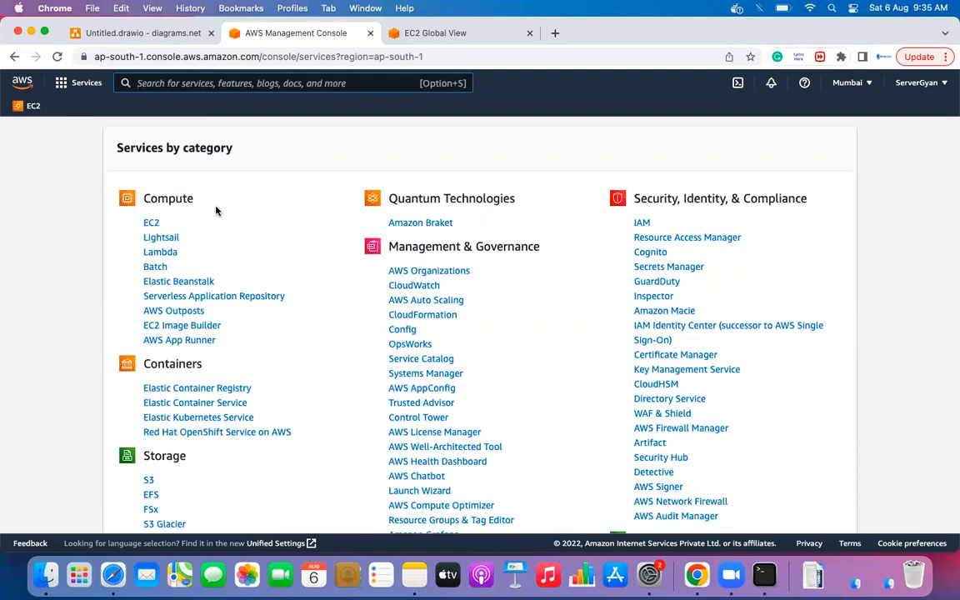
{"action": "scroll", "coordinate": [216, 211], "scroll_direction": "down", "scroll_amount": 5}
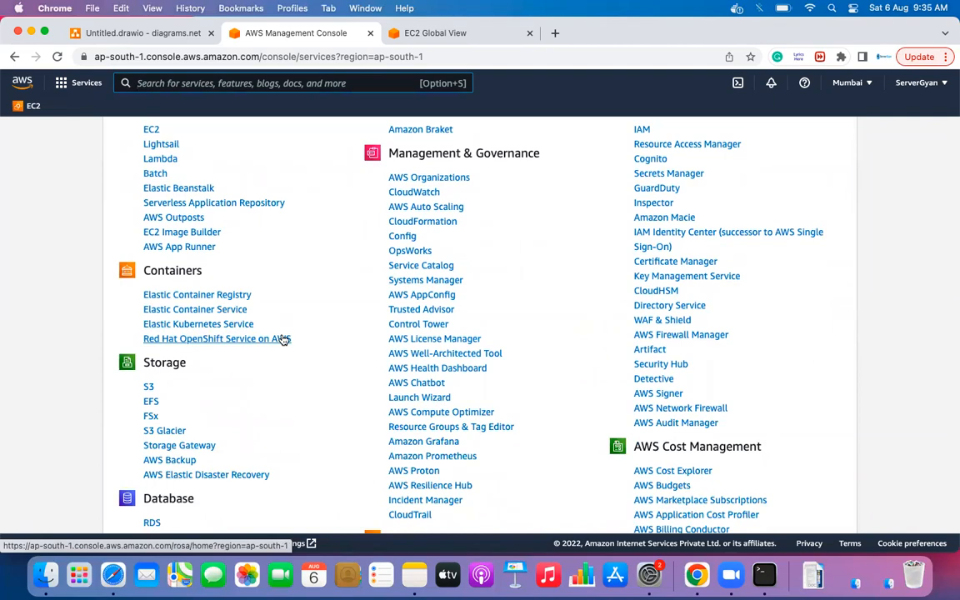
{"action": "scroll", "coordinate": [241, 341], "scroll_direction": "down", "scroll_amount": 3}
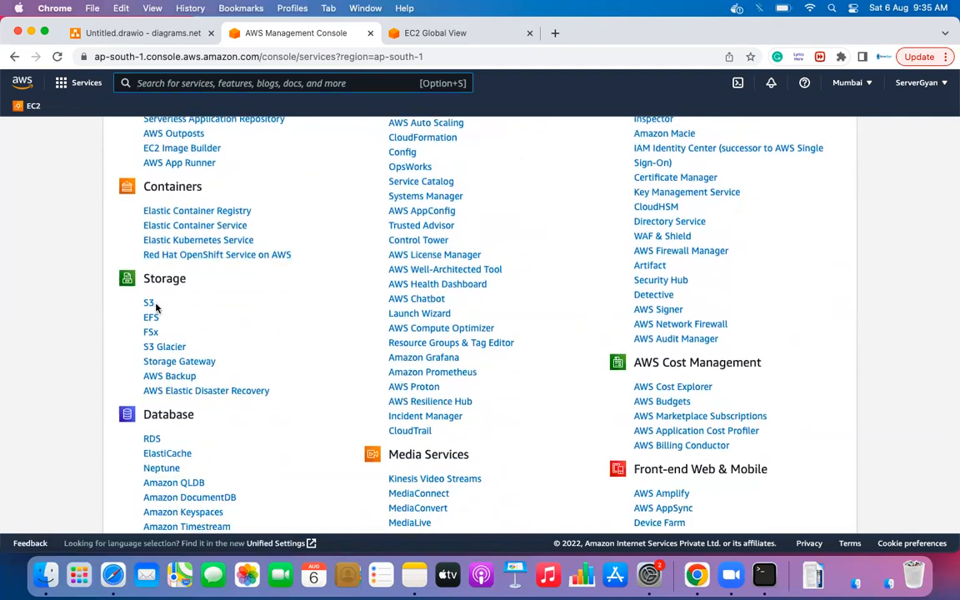
{"action": "scroll", "coordinate": [175, 400], "scroll_direction": "down", "scroll_amount": 8}
{"action": "scroll", "coordinate": [175, 401], "scroll_direction": "down", "scroll_amount": 5}
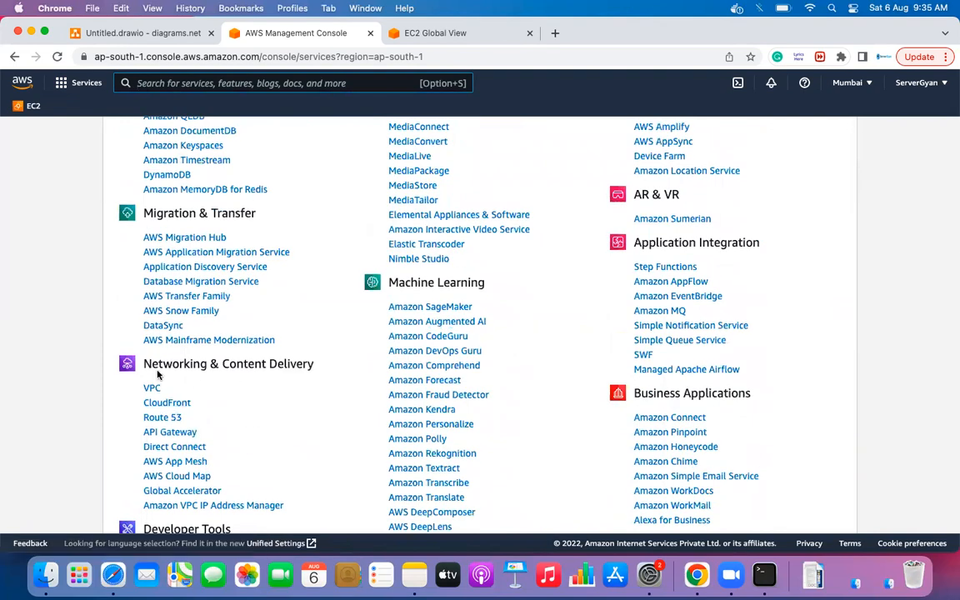
{"action": "scroll", "coordinate": [288, 382], "scroll_direction": "down", "scroll_amount": 1}
{"action": "scroll", "coordinate": [289, 382], "scroll_direction": "down", "scroll_amount": 5}
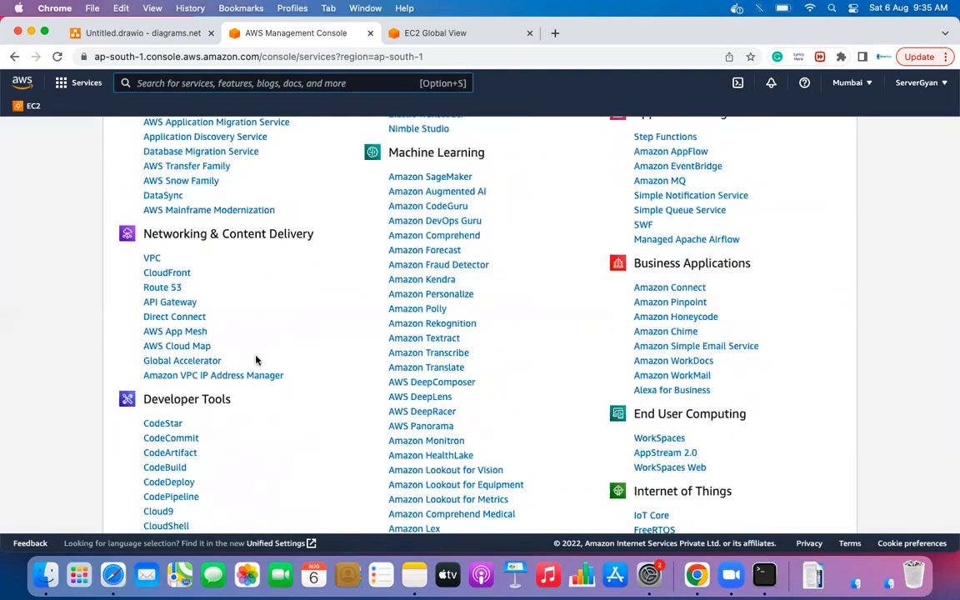
{"action": "scroll", "coordinate": [256, 360], "scroll_direction": "down", "scroll_amount": 3}
{"action": "scroll", "coordinate": [250, 329], "scroll_direction": "down", "scroll_amount": 1}
- Focus the service search with Alt+S, then scroll the services list down and back up
{"action": "key", "text": "alt+s"}
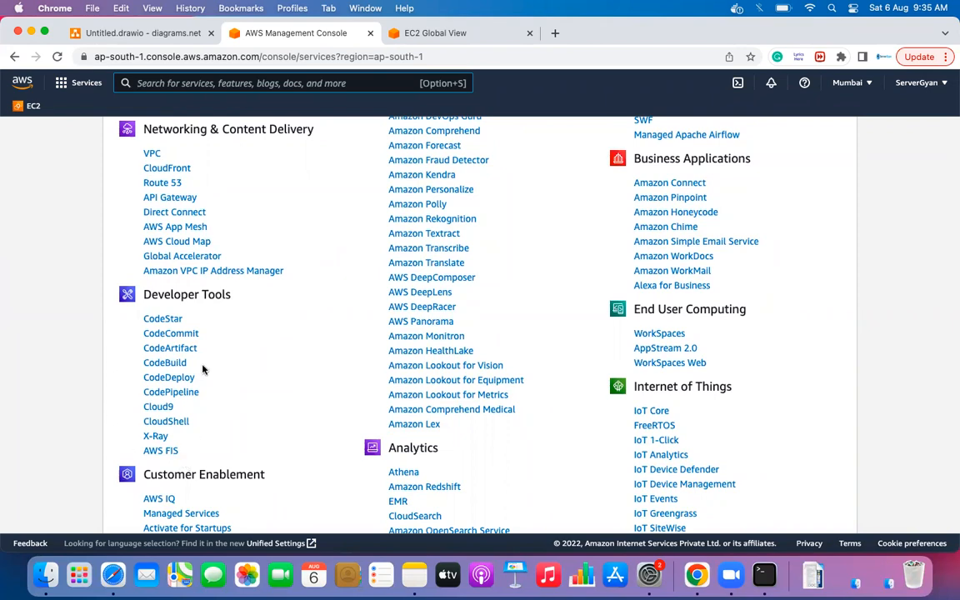
{"action": "scroll", "coordinate": [206, 429], "scroll_direction": "down", "scroll_amount": 3}
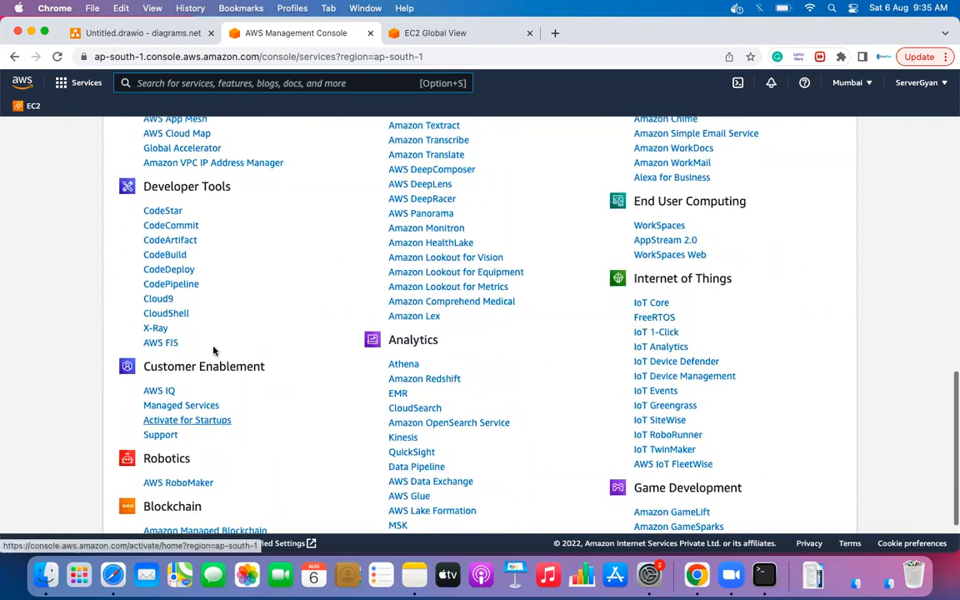
{"action": "scroll", "coordinate": [289, 401], "scroll_direction": "down", "scroll_amount": 2}
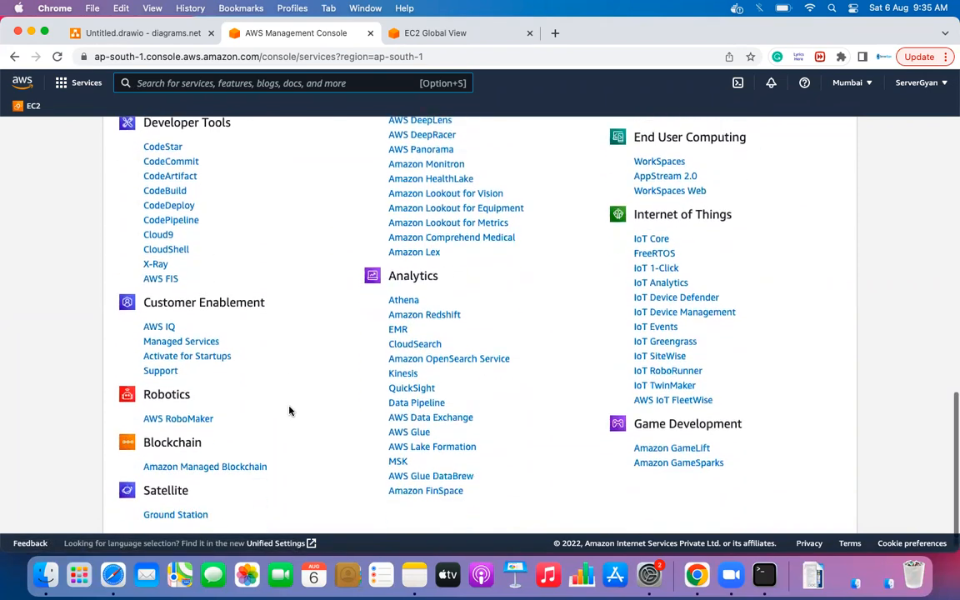
{"action": "scroll", "coordinate": [277, 452], "scroll_direction": "up", "scroll_amount": 15}
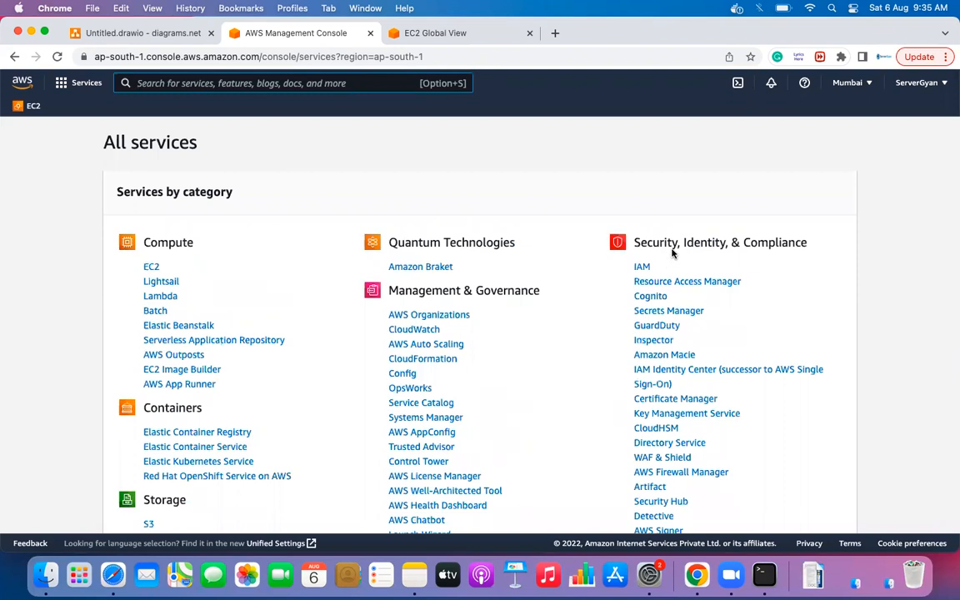
{"action": "scroll", "coordinate": [762, 241], "scroll_direction": "down", "scroll_amount": 1}
{"action": "scroll", "coordinate": [762, 241], "scroll_direction": "down", "scroll_amount": 2}
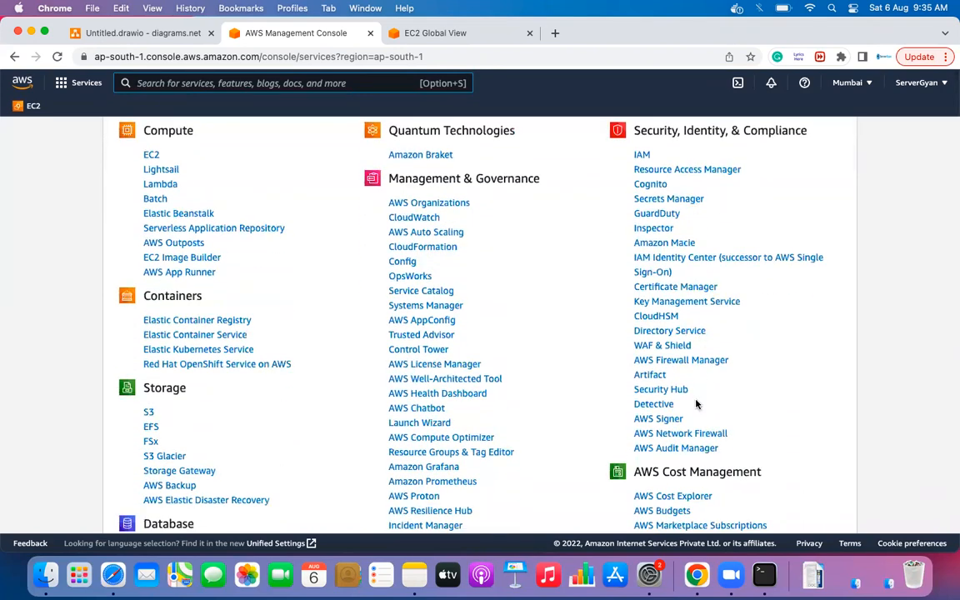
{"action": "scroll", "coordinate": [525, 252], "scroll_direction": "down", "scroll_amount": 9}
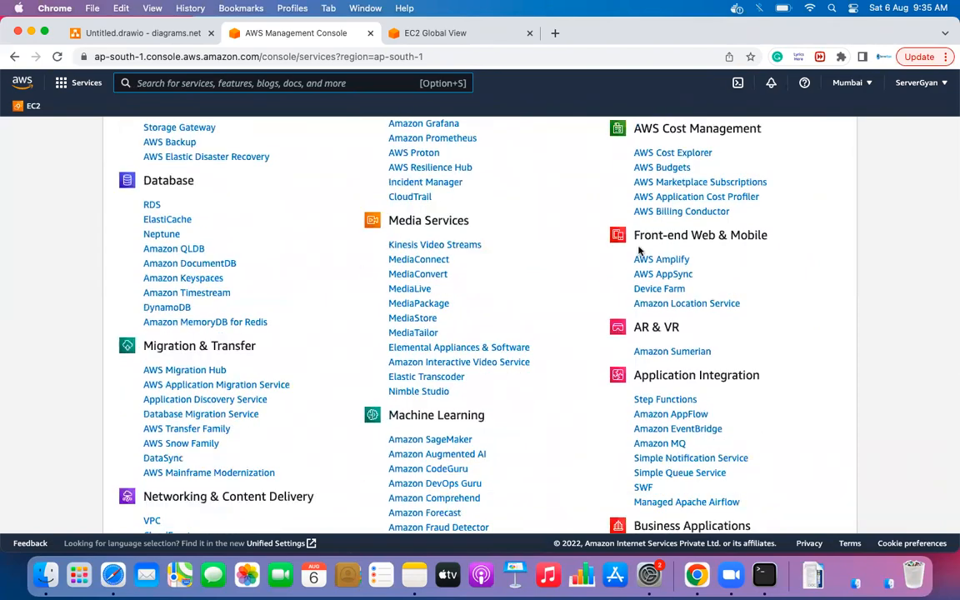
{"action": "scroll", "coordinate": [747, 315], "scroll_direction": "down", "scroll_amount": 12}
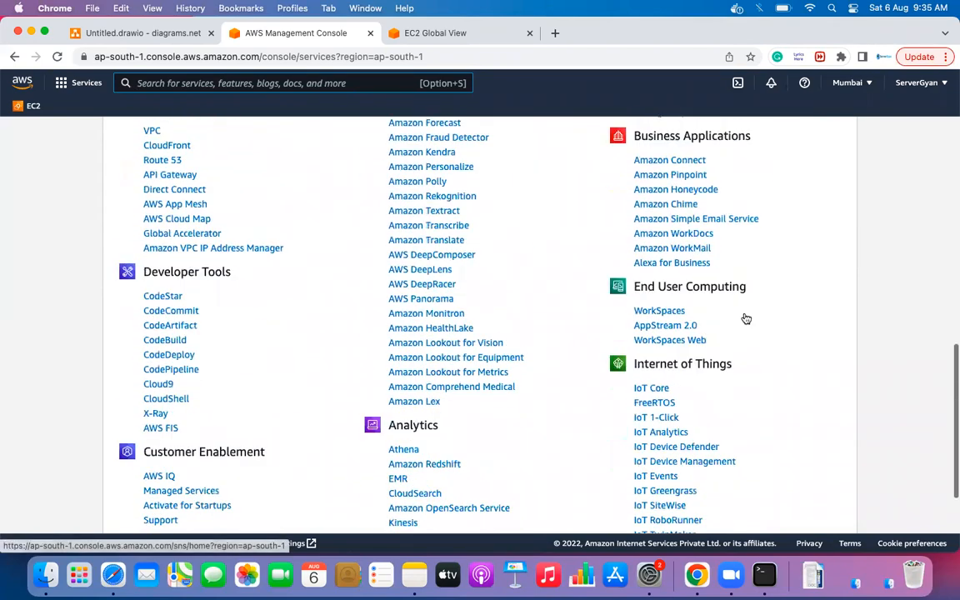
{"action": "scroll", "coordinate": [746, 317], "scroll_direction": "up", "scroll_amount": 20}
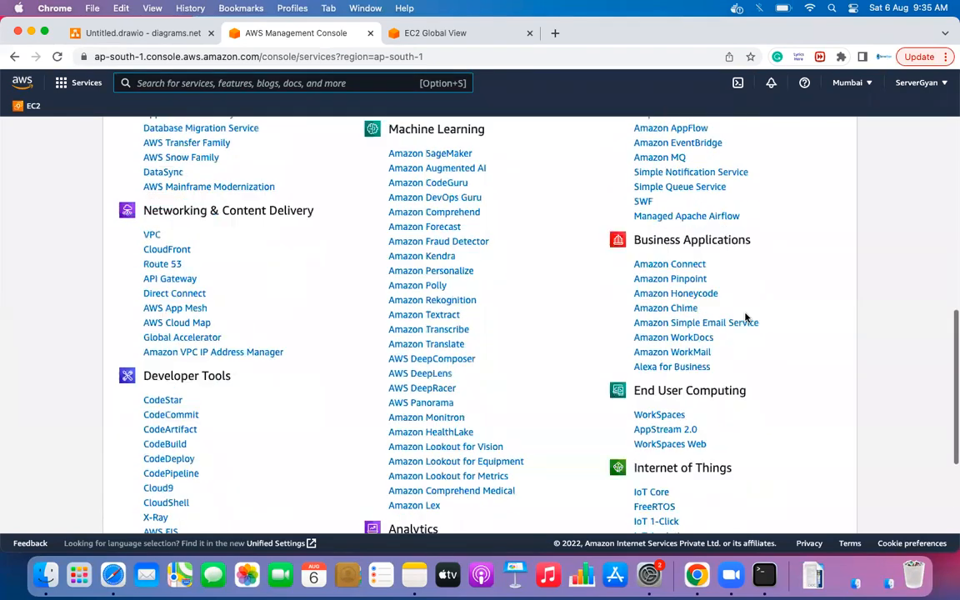
{"action": "key", "text": "alt+s"}
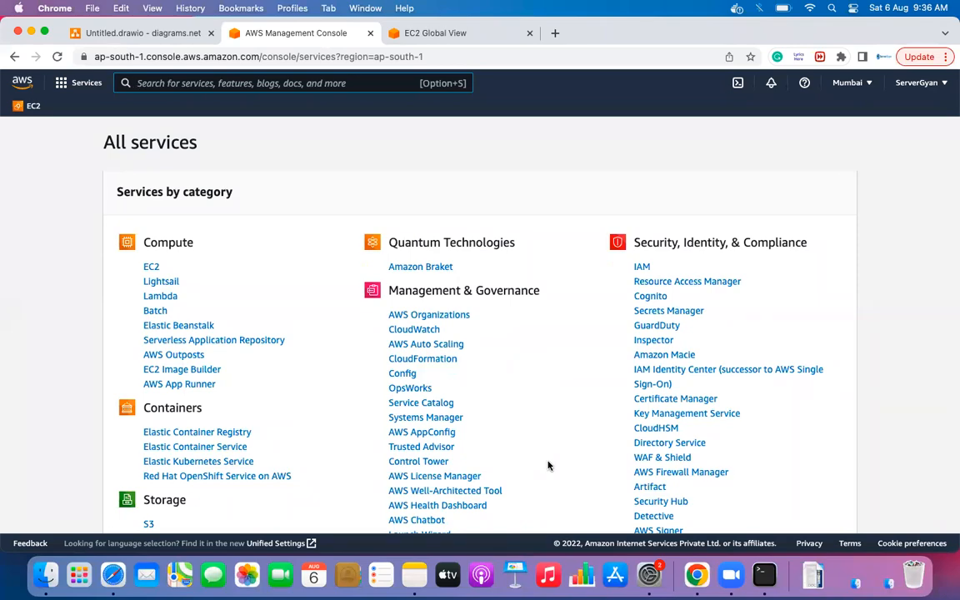
{"action": "scroll", "coordinate": [548, 466], "scroll_direction": "down", "scroll_amount": 20}
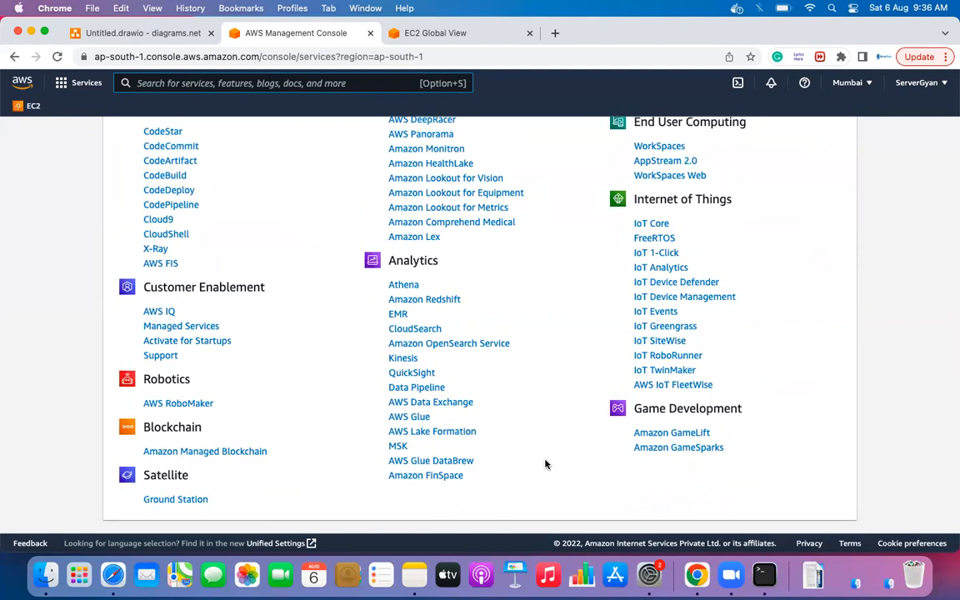
{"action": "scroll", "coordinate": [545, 464], "scroll_direction": "up", "scroll_amount": 10}
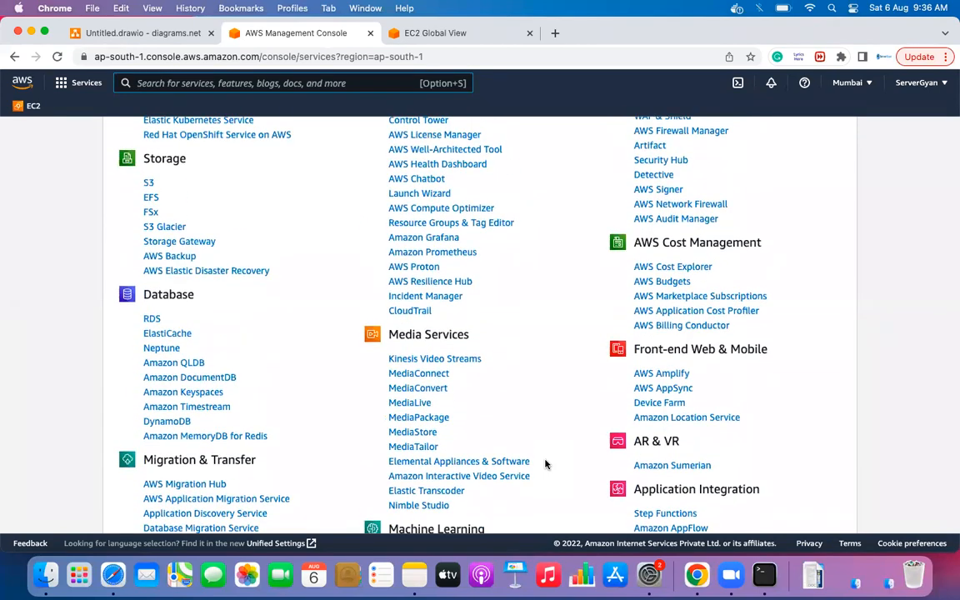
{"action": "scroll", "coordinate": [545, 464], "scroll_direction": "up", "scroll_amount": 5}
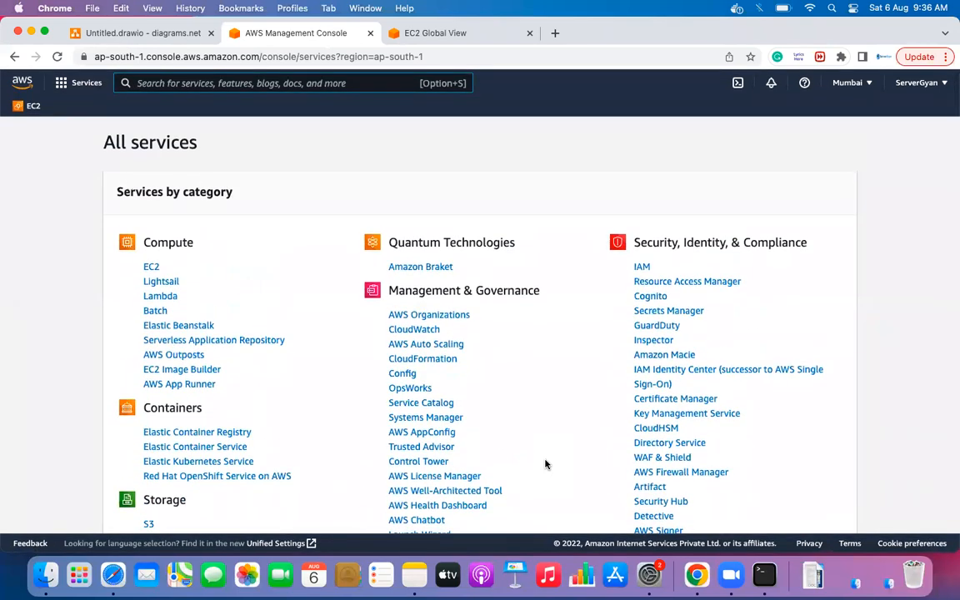
- Open the Services panel and scroll through its categories and Recently visited list
{"action": "left_click", "coordinate": [73, 83]}
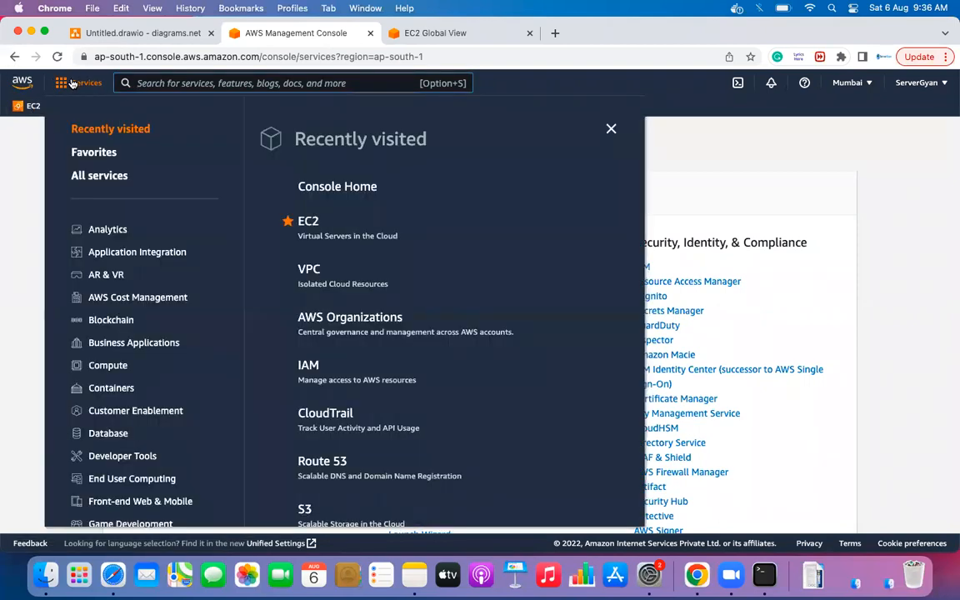
{"action": "scroll", "coordinate": [166, 349], "scroll_direction": "down", "scroll_amount": 5}
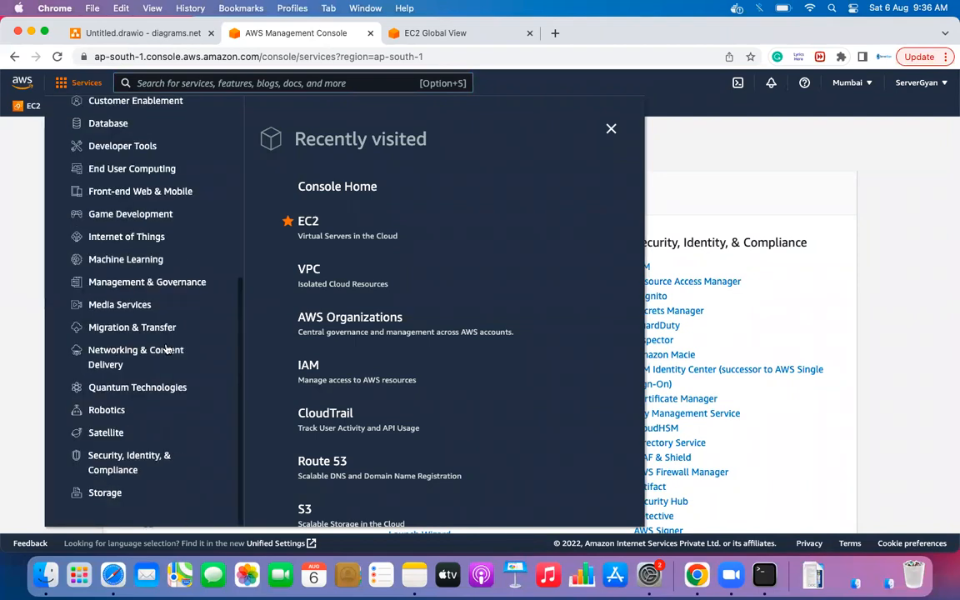
{"action": "scroll", "coordinate": [153, 195], "scroll_direction": "up", "scroll_amount": 5}
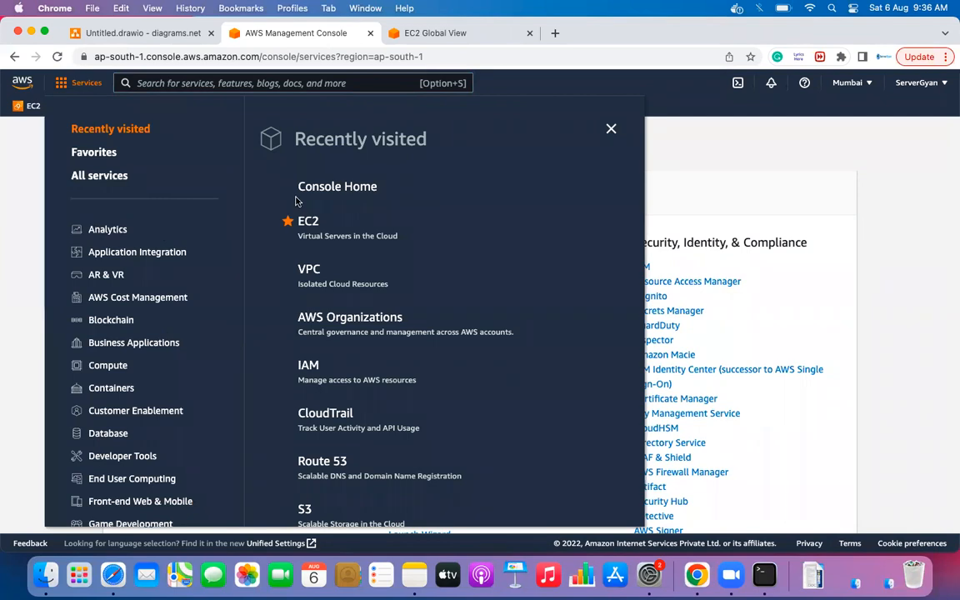
{"action": "scroll", "coordinate": [165, 356], "scroll_direction": "down", "scroll_amount": 5}
{"action": "scroll", "coordinate": [319, 472], "scroll_direction": "down", "scroll_amount": 5}
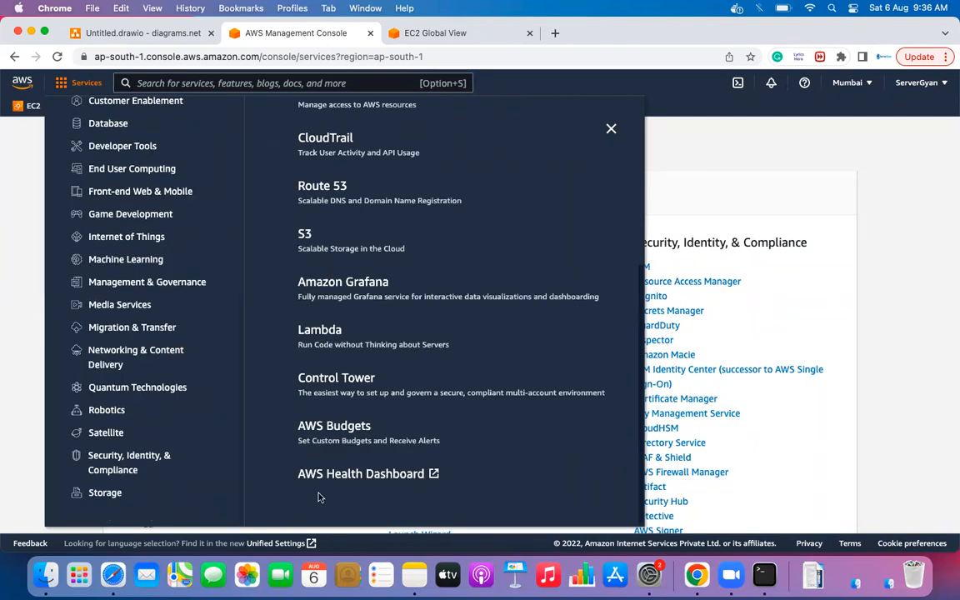
{"action": "scroll", "coordinate": [237, 200], "scroll_direction": "up", "scroll_amount": 5}
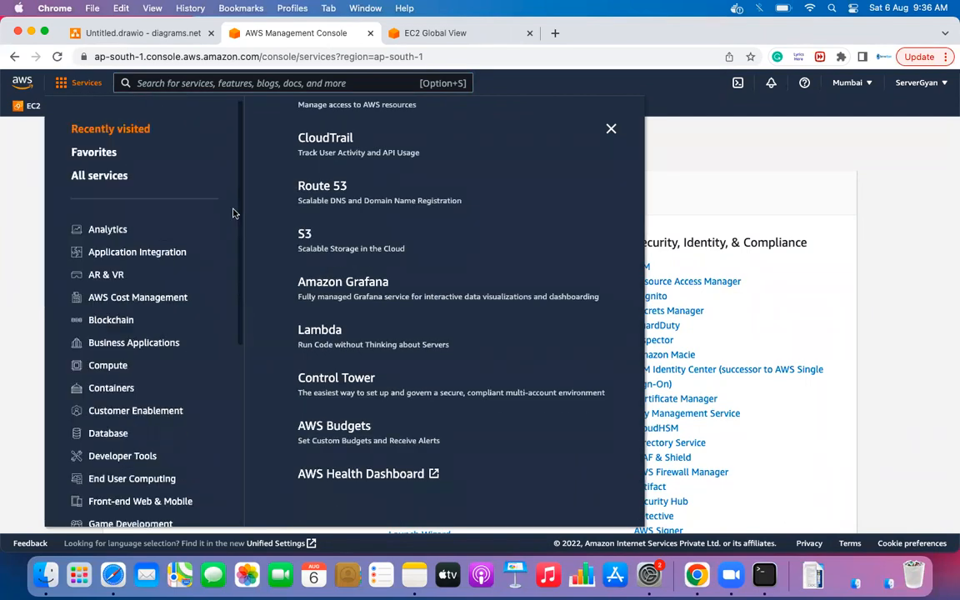
- Search 'dns' in the console search bar, then launch AWS CloudShell
{"action": "left_click", "coordinate": [343, 81]}
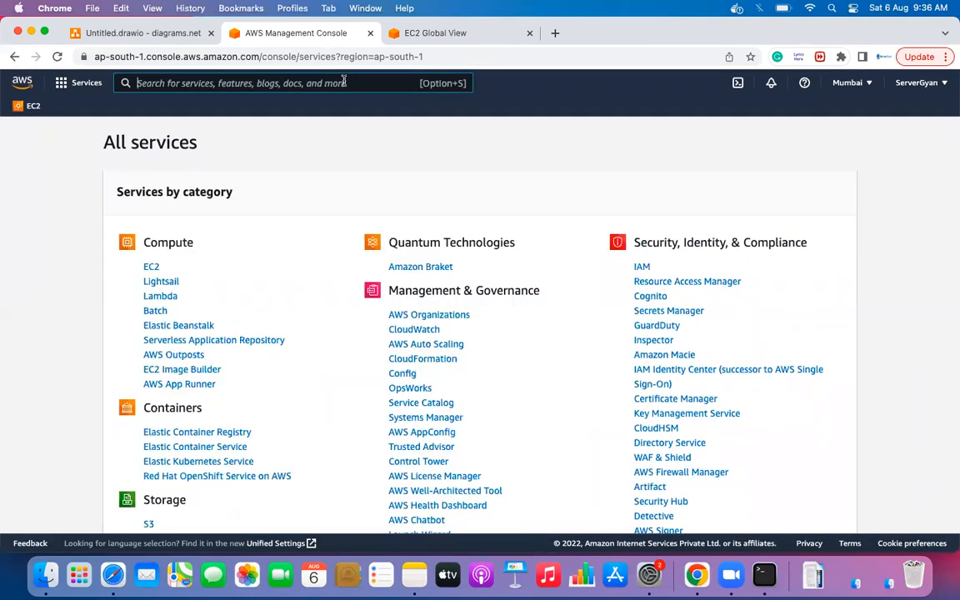
{"action": "type", "text": "dns"}
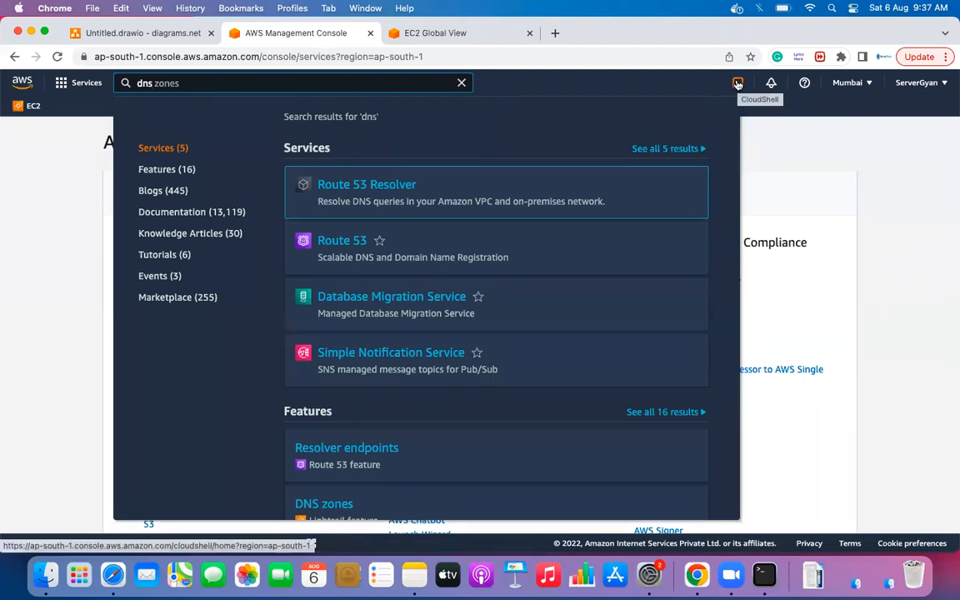
{"action": "left_click", "coordinate": [737, 85]}
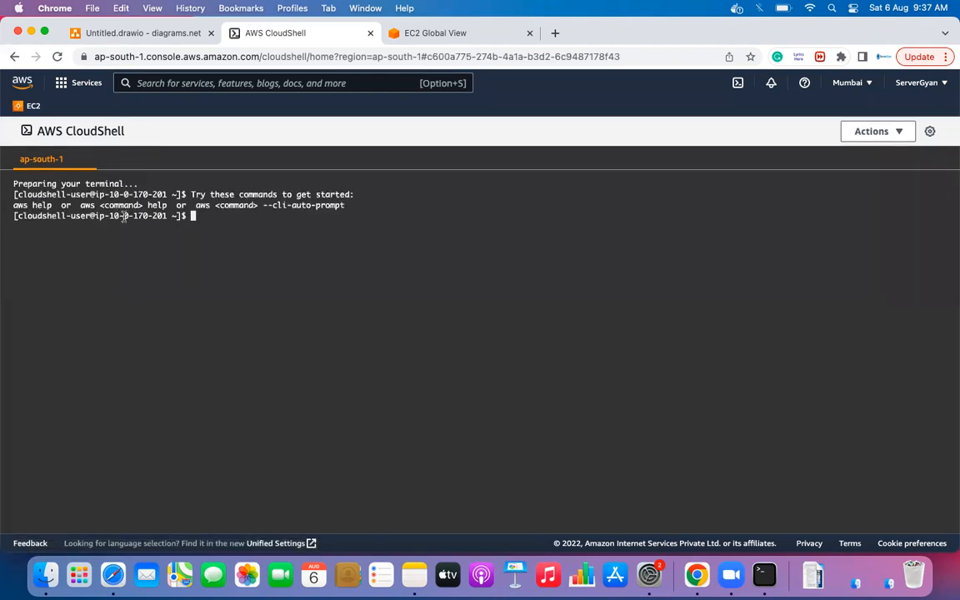
- Run 'ip r', 'ls' and 'df -Th' in the CloudShell terminal
{"action": "type", "text": "ip r"}
{"action": "key", "text": "Return"}
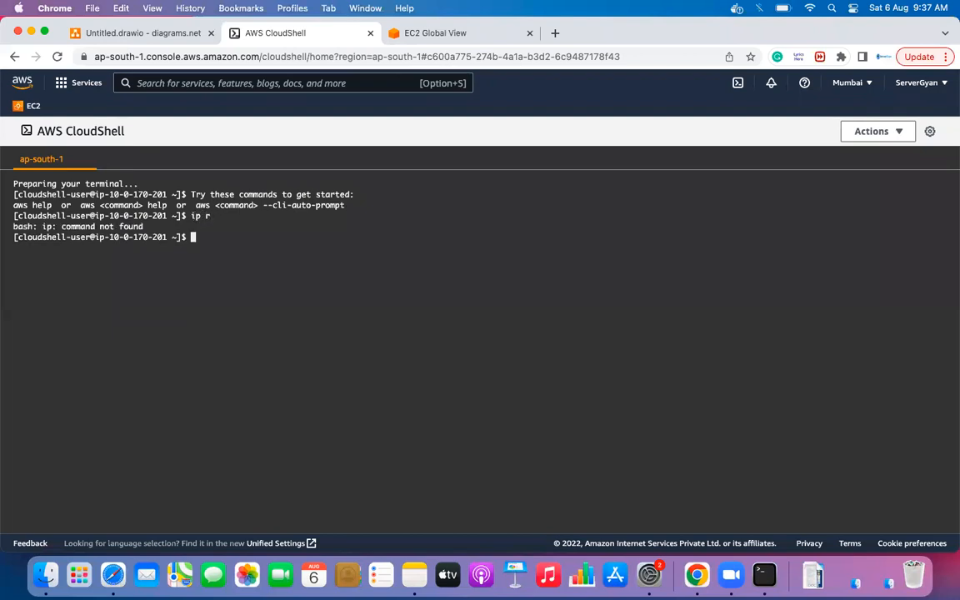
{"action": "type", "text": "ifcon"}
{"action": "key", "text": "BackSpace"}
{"action": "key", "text": "BackSpace"}
{"action": "key", "text": "BackSpace"}
{"action": "key", "text": "BackSpace"}
{"action": "type", "text": "ls"}
{"action": "key", "text": "Return"}
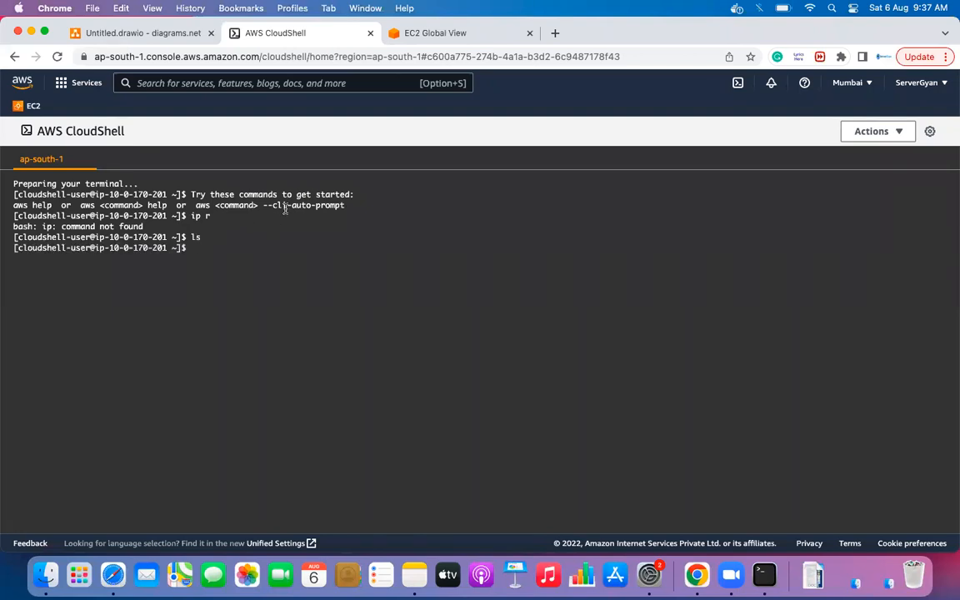
{"action": "type", "text": "df -Th"}
{"action": "key", "text": "Return"}
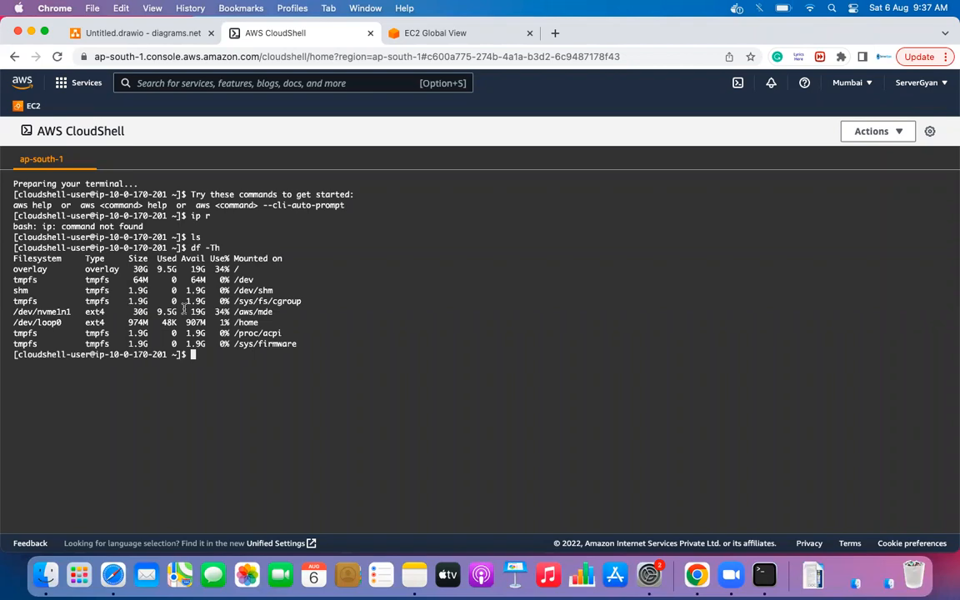
- Highlight the size and usage figures of the overlay and /dev/nvme1n1 rows
{"action": "left_click_drag", "start_coordinate": [131, 270], "coordinate": [225, 310]}
{"action": "left_click_drag", "start_coordinate": [131, 312], "coordinate": [288, 311]}
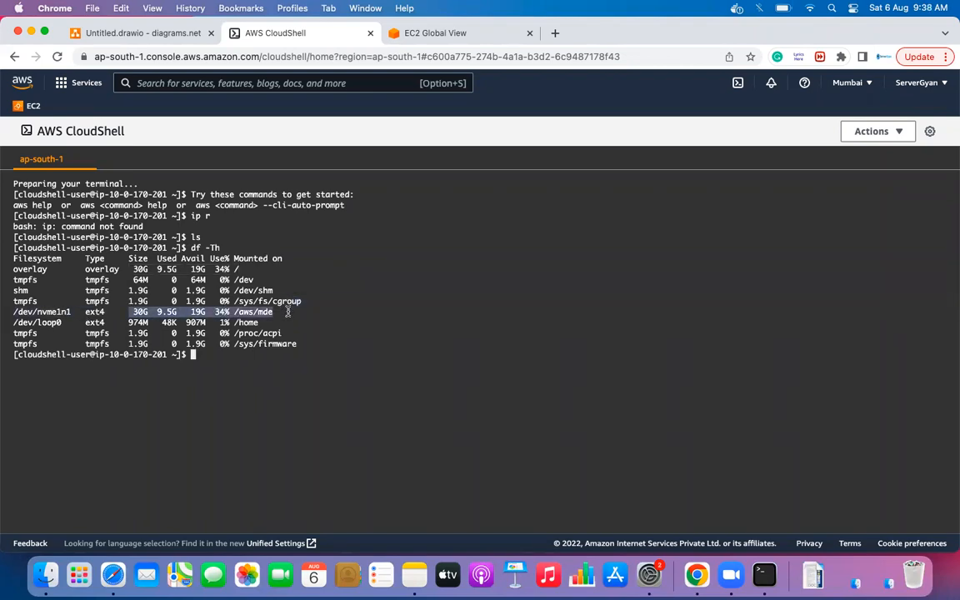
{"action": "left_click_drag", "start_coordinate": [131, 269], "coordinate": [240, 269]}
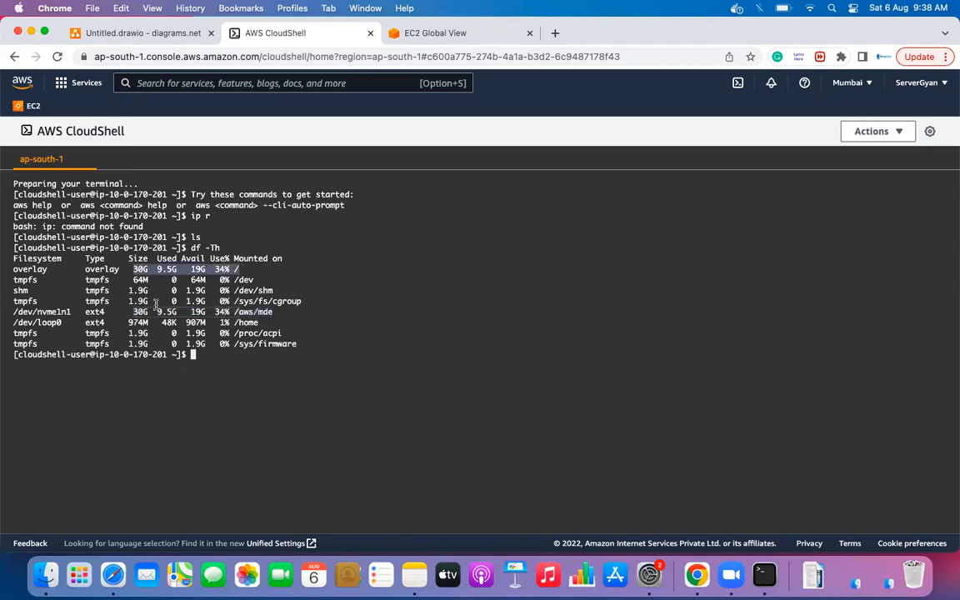
{"action": "triple_click", "coordinate": [17, 268]}
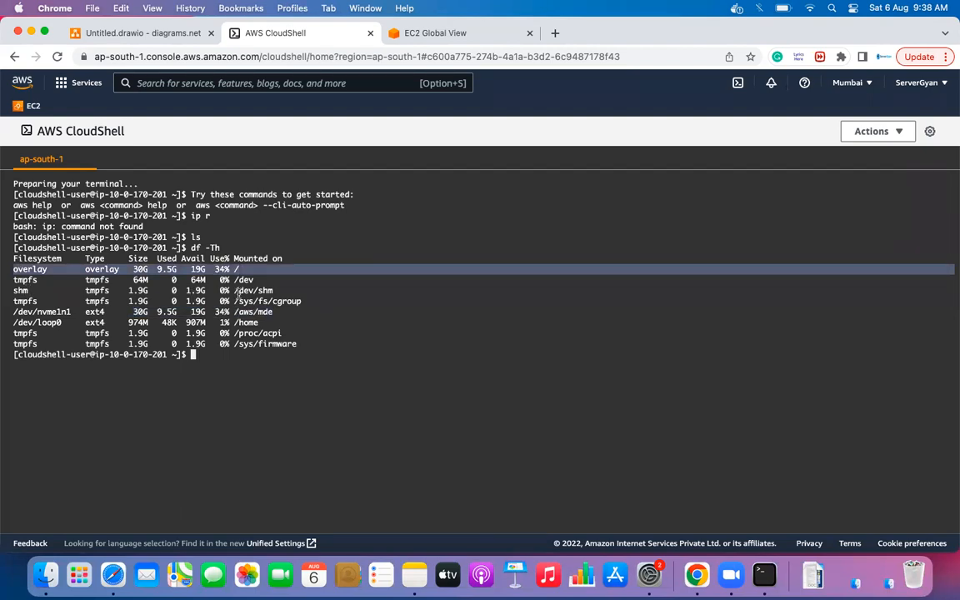
{"action": "left_click", "coordinate": [211, 289]}
- Run 'ps -ef', highlight the /aws/mde/controller line, then go to the EC2 dashboard
{"action": "type", "text": "ps -ef"}
{"action": "key", "text": "Return"}
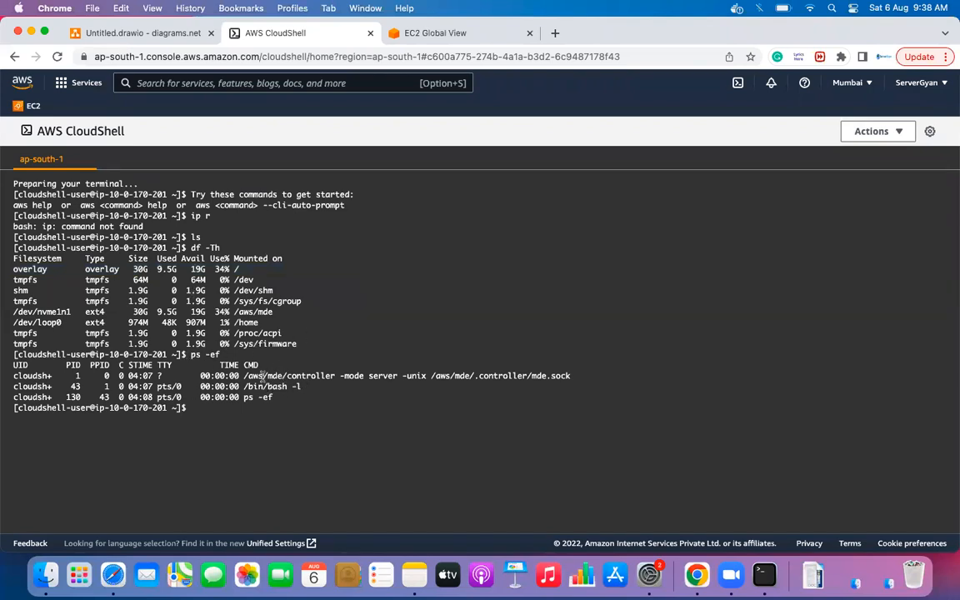
{"action": "left_click_drag", "start_coordinate": [245, 376], "coordinate": [596, 370]}
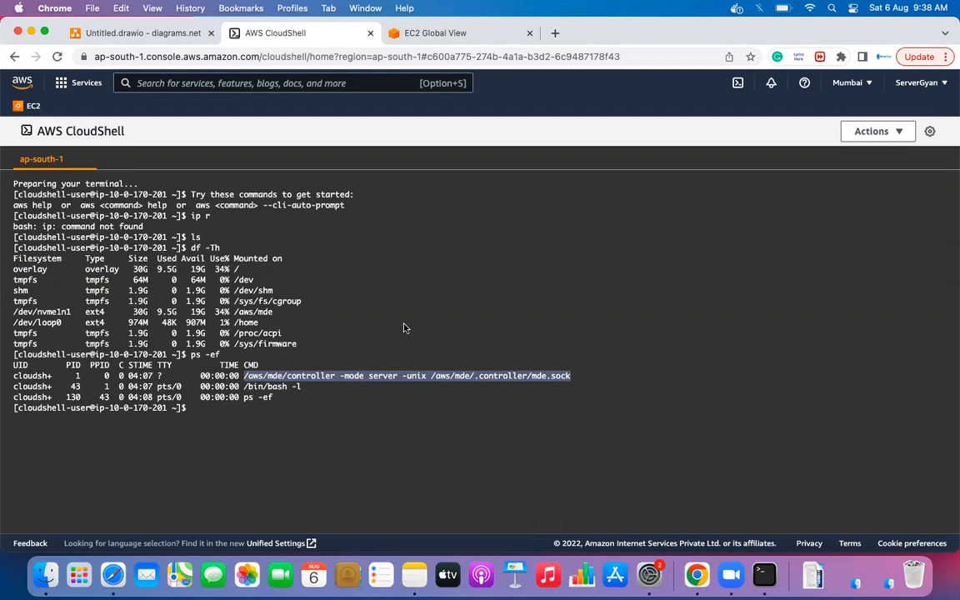
{"action": "left_click", "coordinate": [250, 381]}
{"action": "left_click_drag", "start_coordinate": [250, 381], "coordinate": [595, 381]}
{"action": "double_click", "coordinate": [30, 270]}
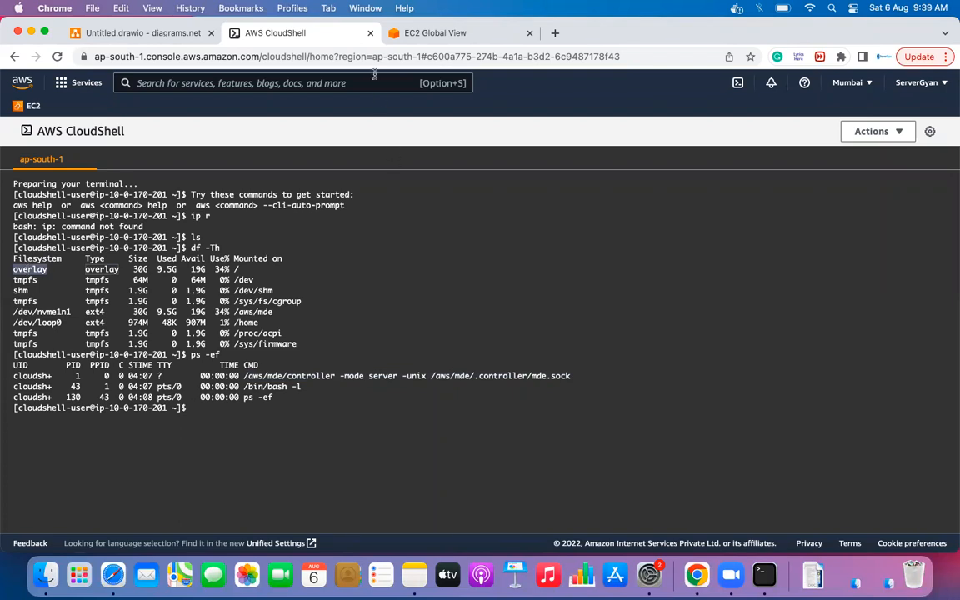
{"action": "left_click", "coordinate": [30, 106]}
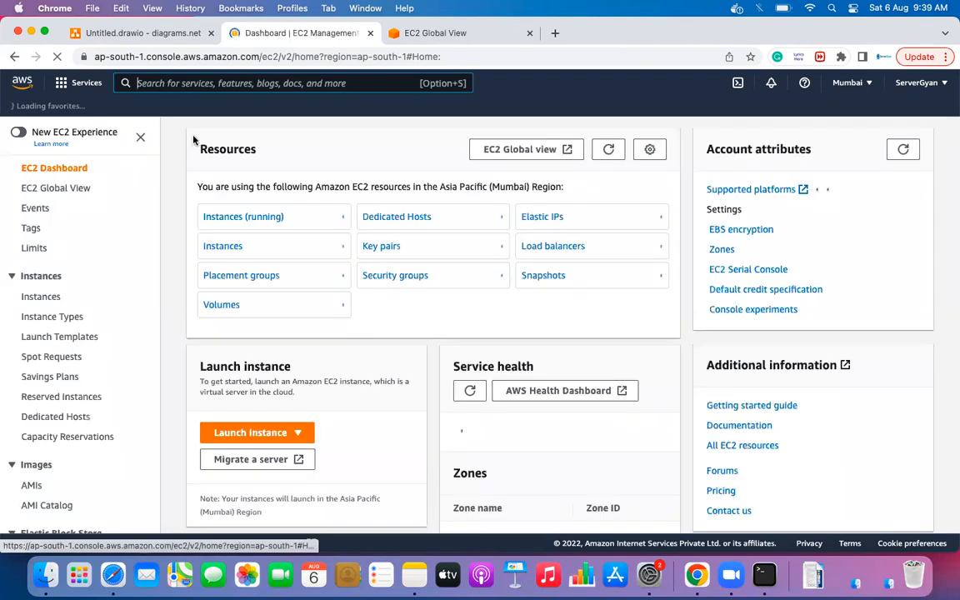
- Switch to the EC2 Global View tab and check the notifications list
{"action": "left_click", "coordinate": [55, 187]}
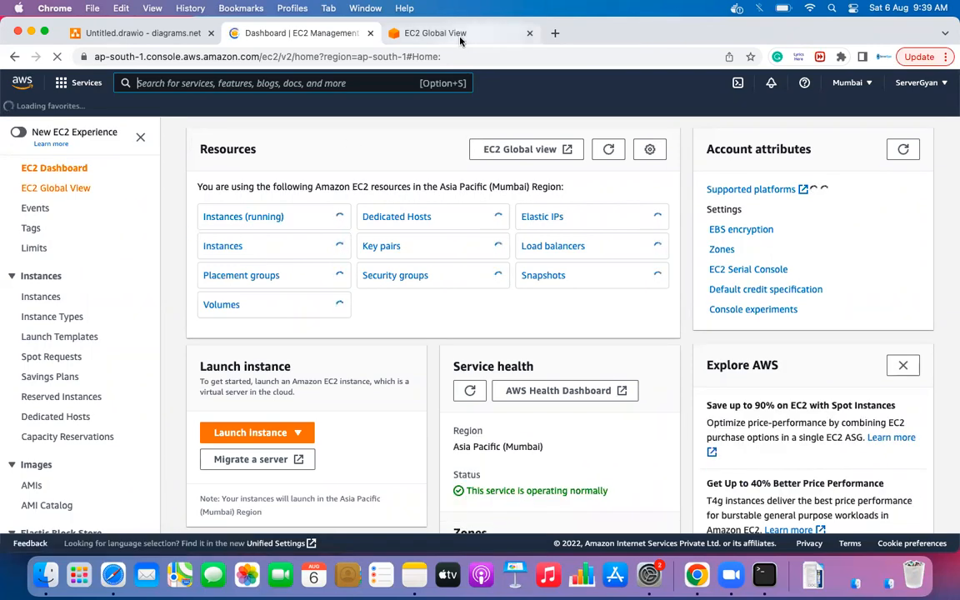
{"action": "left_click", "coordinate": [414, 33]}
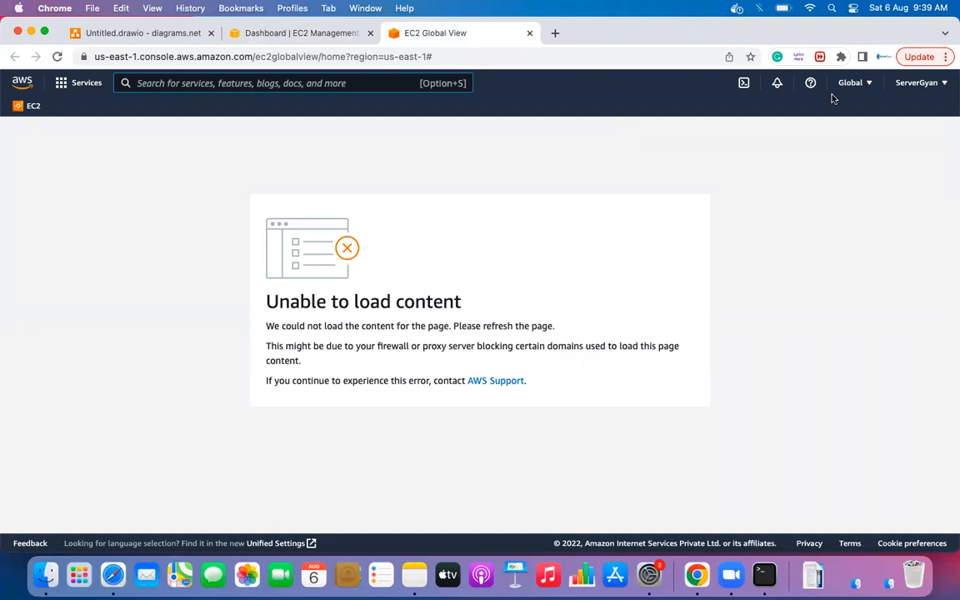
{"action": "left_click", "coordinate": [778, 85]}
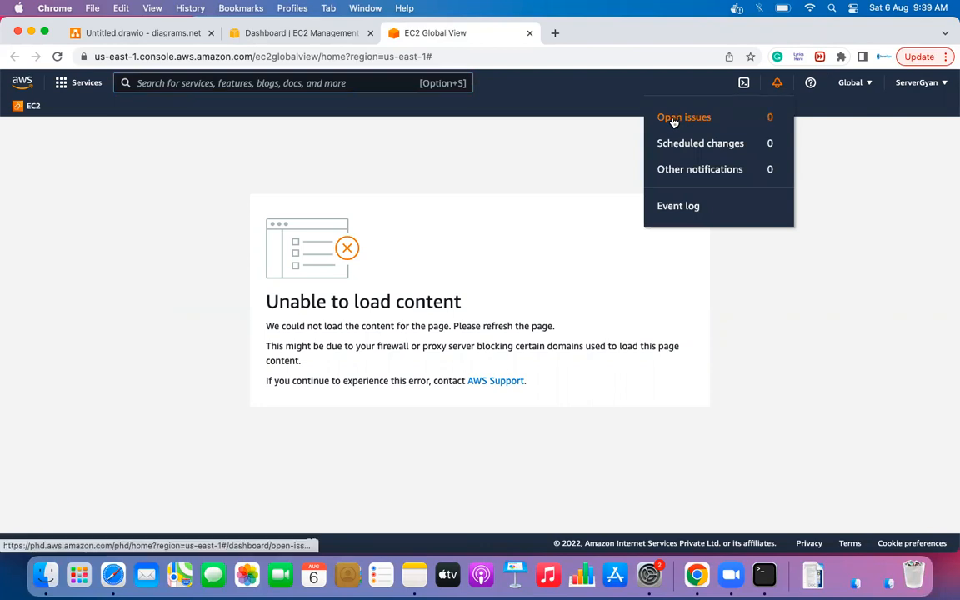
{"action": "left_click", "coordinate": [867, 166]}
- Look through the header's Help, Global region and account menus
{"action": "left_click", "coordinate": [810, 83]}
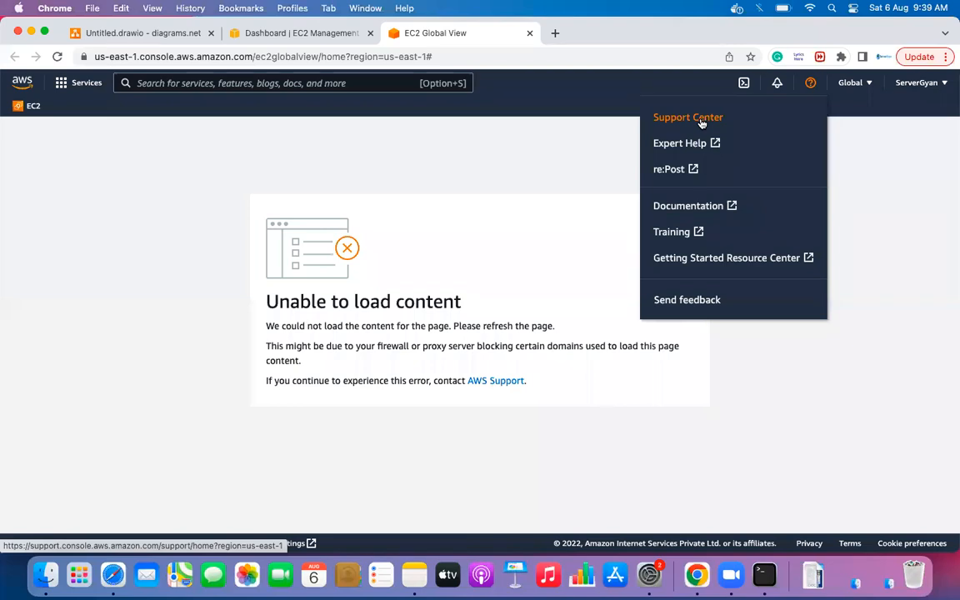
{"action": "left_click", "coordinate": [851, 83]}
{"action": "scroll", "coordinate": [740, 154], "scroll_direction": "down", "scroll_amount": 5}
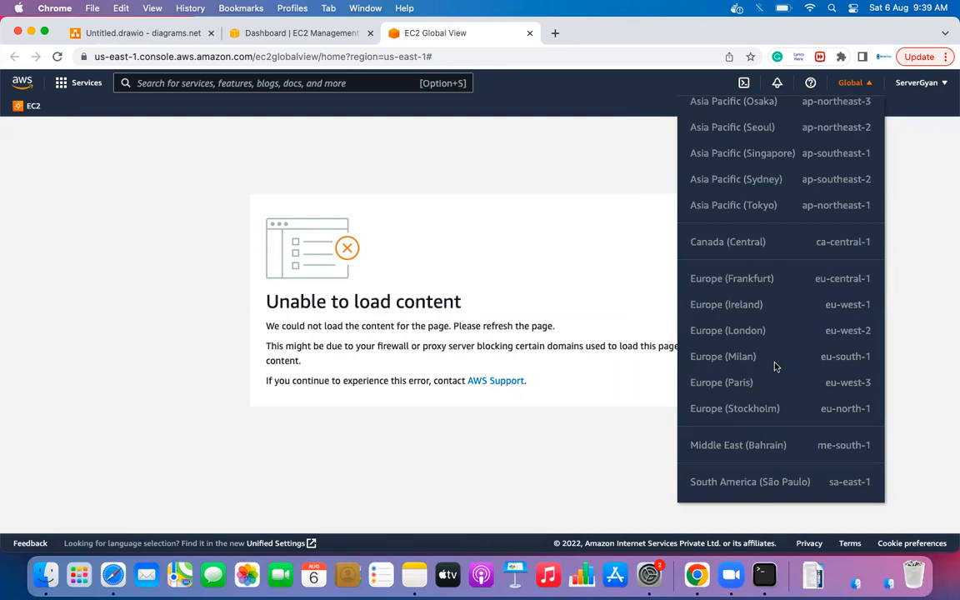
{"action": "scroll", "coordinate": [775, 367], "scroll_direction": "up", "scroll_amount": 5}
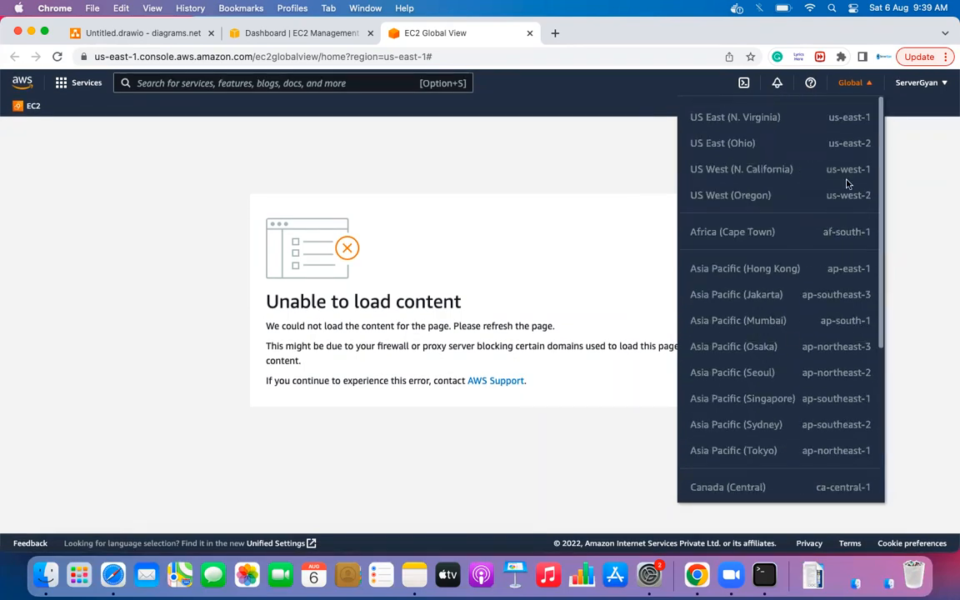
{"action": "left_click", "coordinate": [917, 82]}
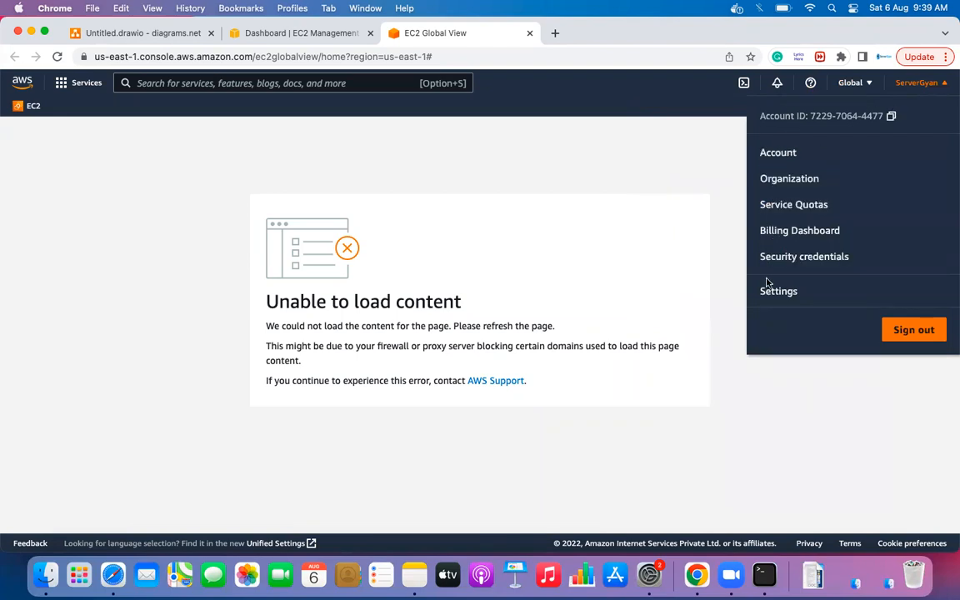
{"action": "left_click", "coordinate": [789, 375]}
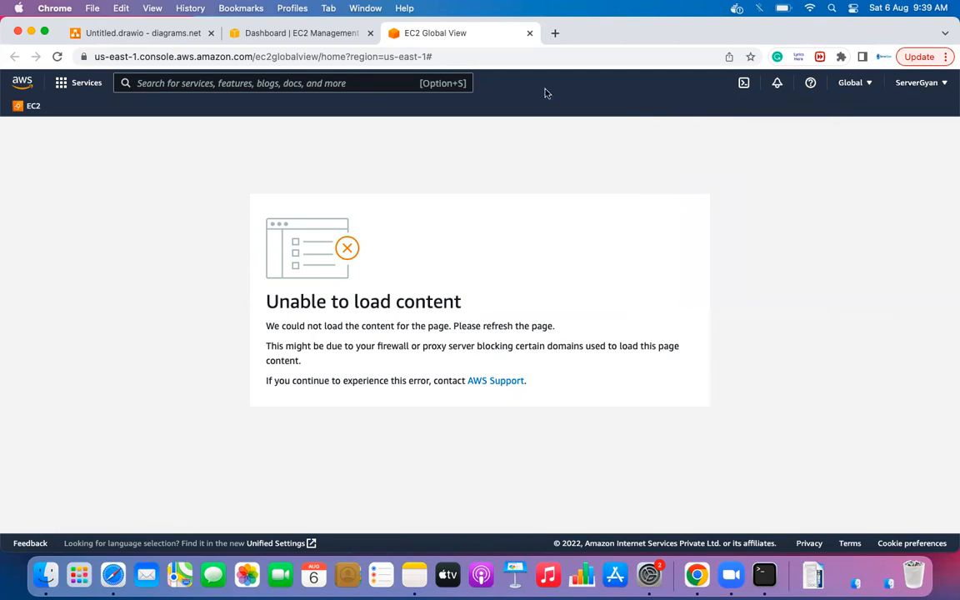
- From the EC2 dashboard, open the running instances list and start the Launch Instance wizard
{"action": "left_click", "coordinate": [28, 108]}
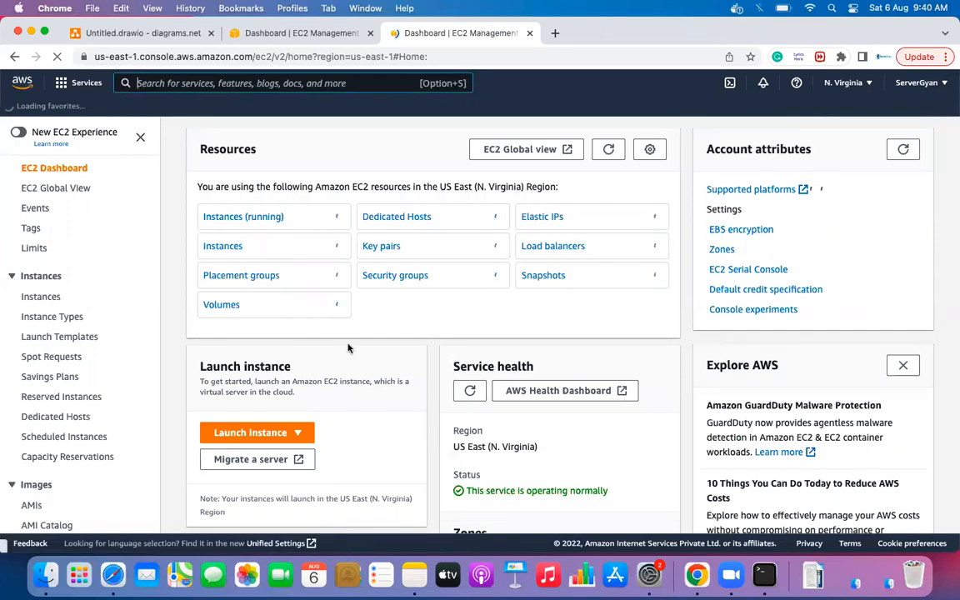
{"action": "scroll", "coordinate": [119, 334], "scroll_direction": "down", "scroll_amount": 1}
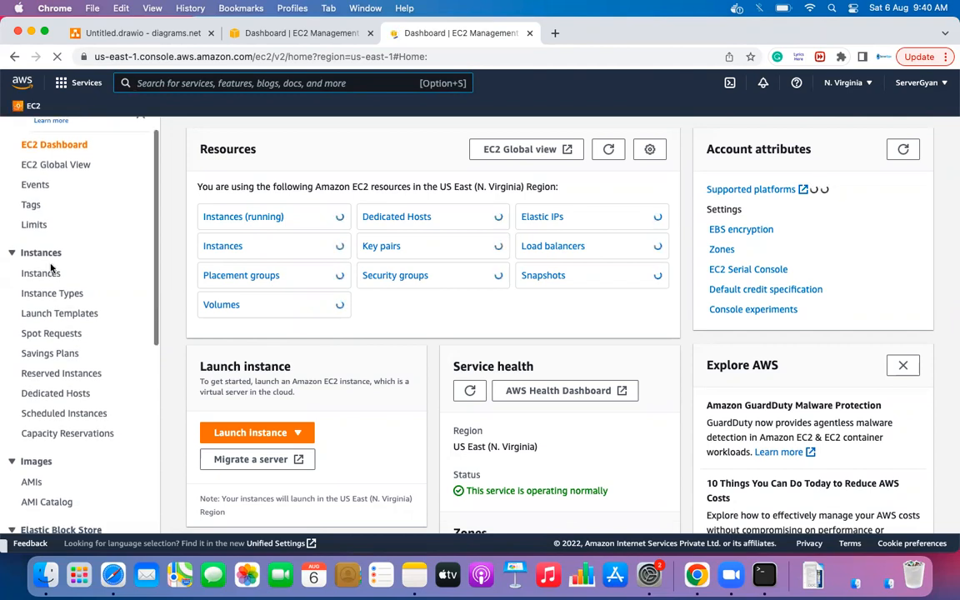
{"action": "left_click", "coordinate": [231, 218]}
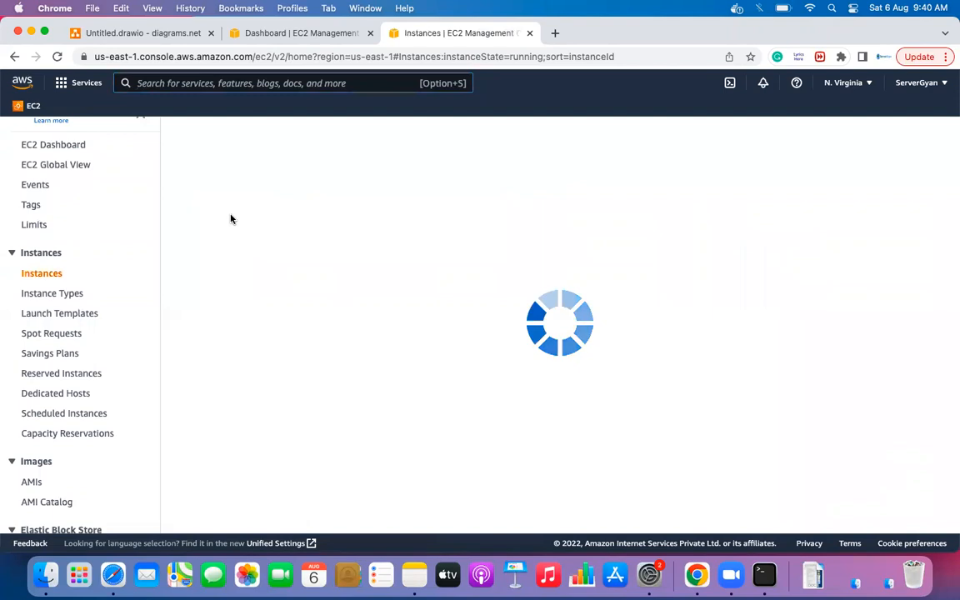
{"action": "left_click", "coordinate": [210, 139]}
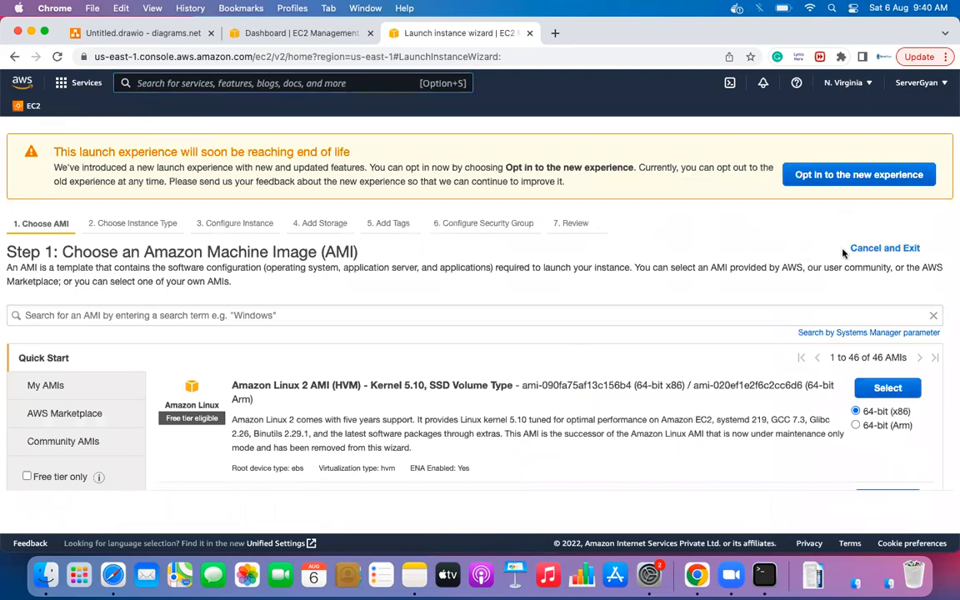
{"action": "left_click", "coordinate": [875, 250]}
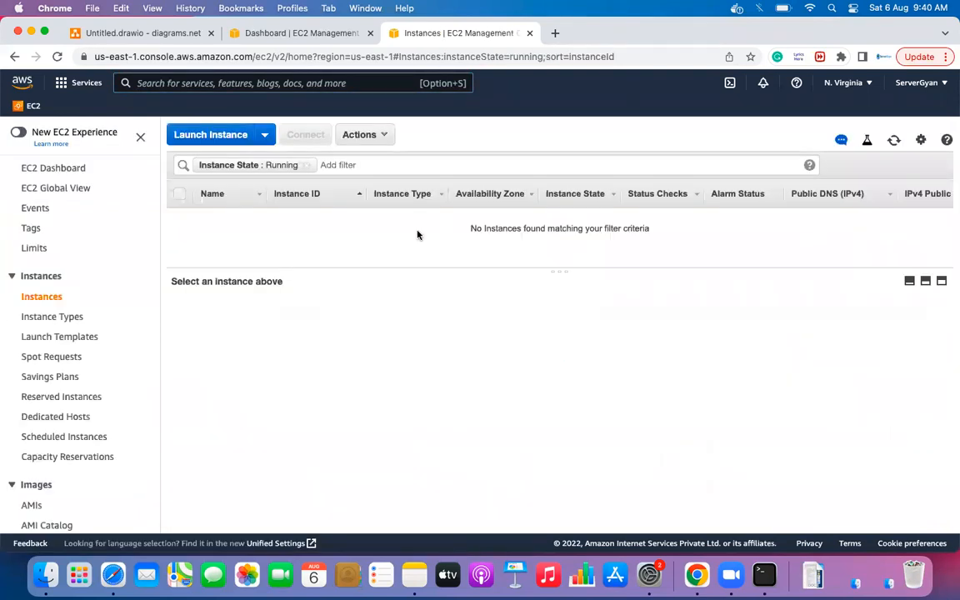
{"action": "left_click", "coordinate": [212, 135]}
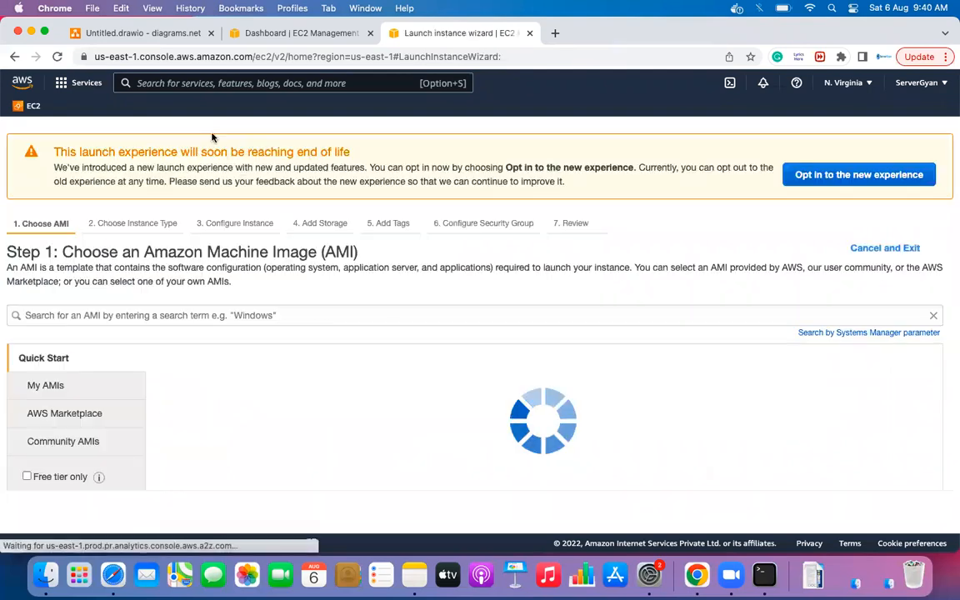
{"action": "scroll", "coordinate": [667, 261], "scroll_direction": "down", "scroll_amount": 2}
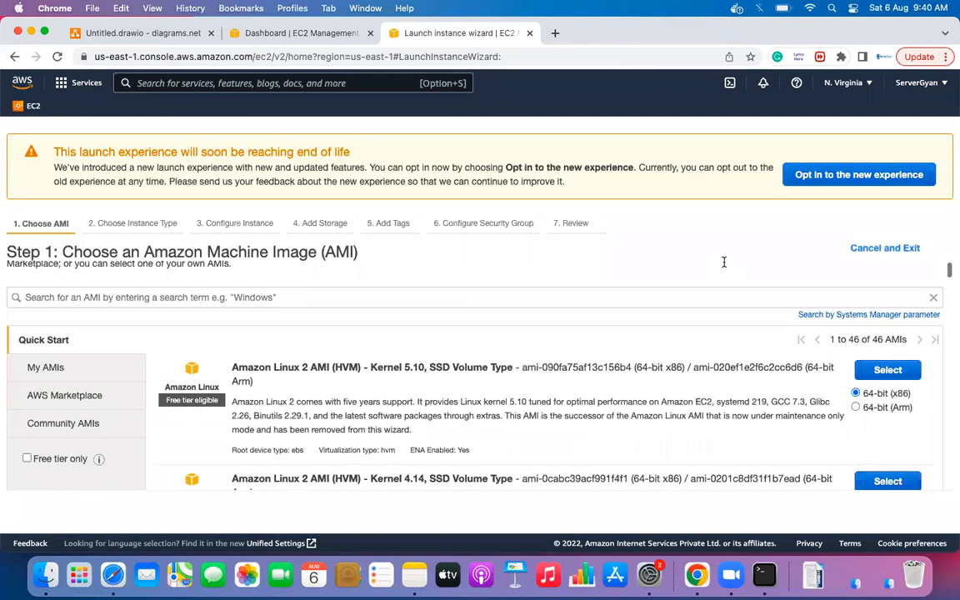
{"action": "scroll", "coordinate": [724, 262], "scroll_direction": "down", "scroll_amount": 2}
{"action": "scroll", "coordinate": [724, 261], "scroll_direction": "up", "scroll_amount": 3}
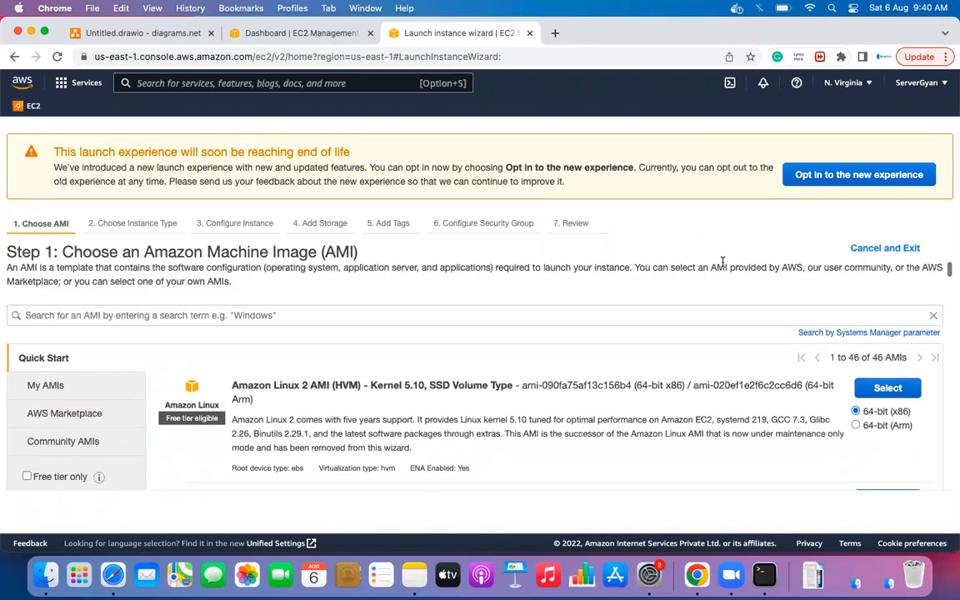
{"action": "left_click_drag", "start_coordinate": [62, 251], "coordinate": [316, 245]}
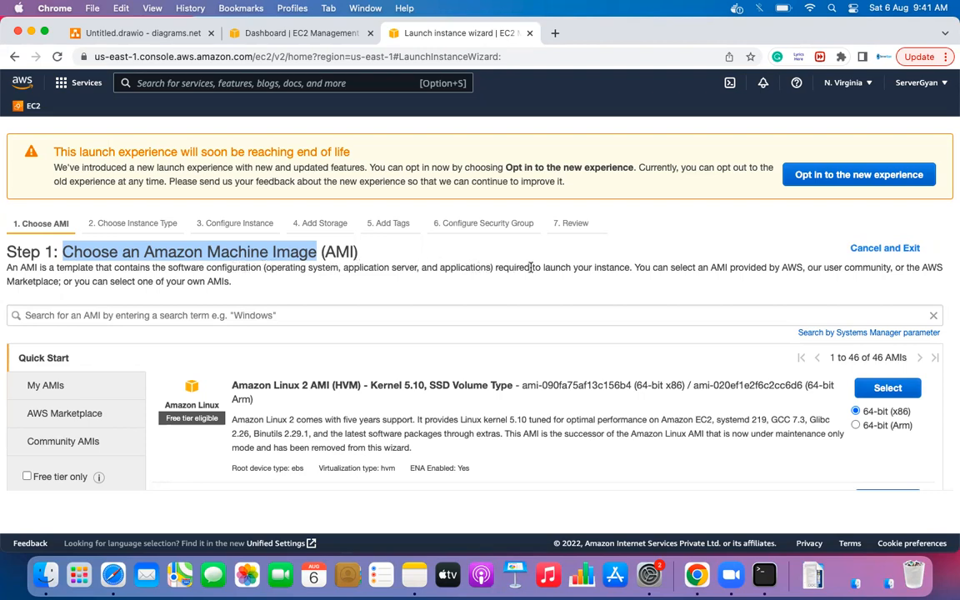
- Review the Quick Start AMIs, noting the Amazon Linux 2 AMI (HVM) Kernel 5.10 and 4.14 versions
{"action": "double_click", "coordinate": [612, 268]}
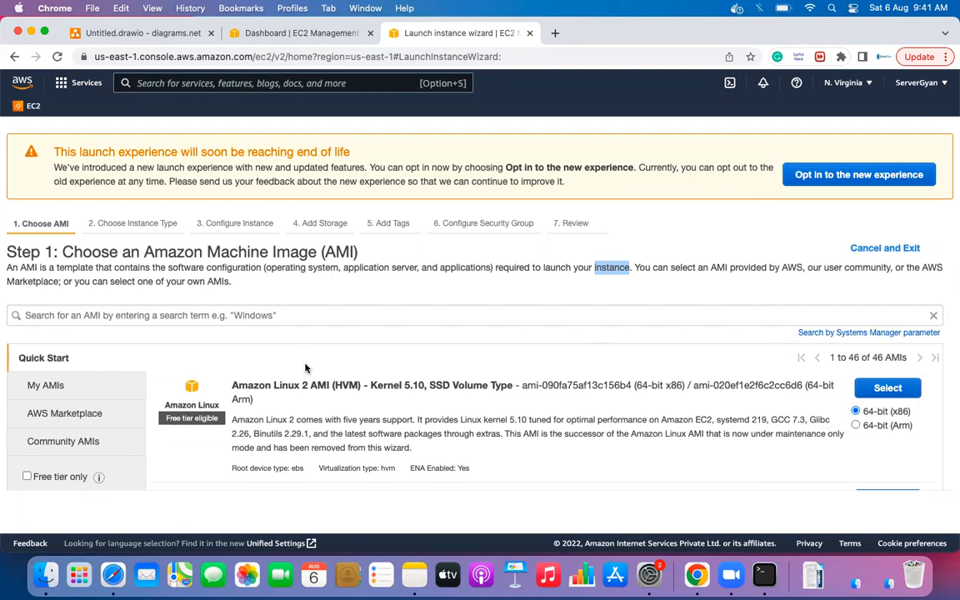
{"action": "left_click", "coordinate": [623, 308]}
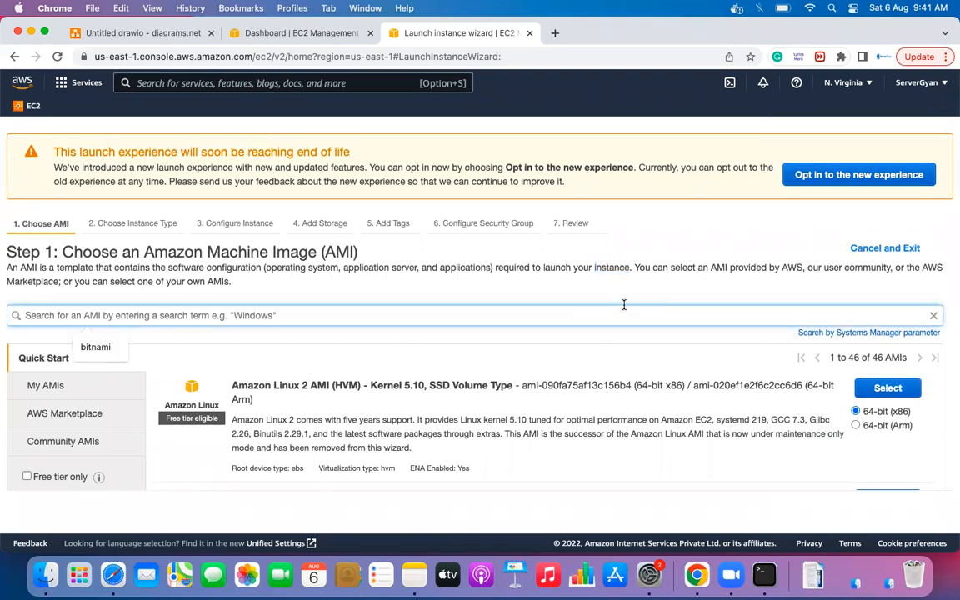
{"action": "scroll", "coordinate": [475, 357], "scroll_direction": "down", "scroll_amount": 2}
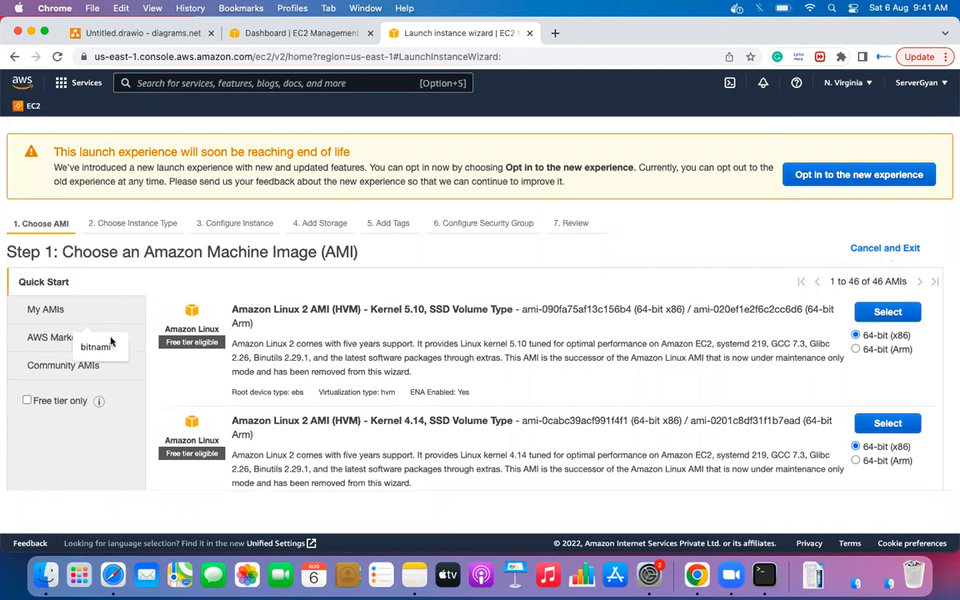
{"action": "left_click_drag", "start_coordinate": [232, 309], "coordinate": [360, 310]}
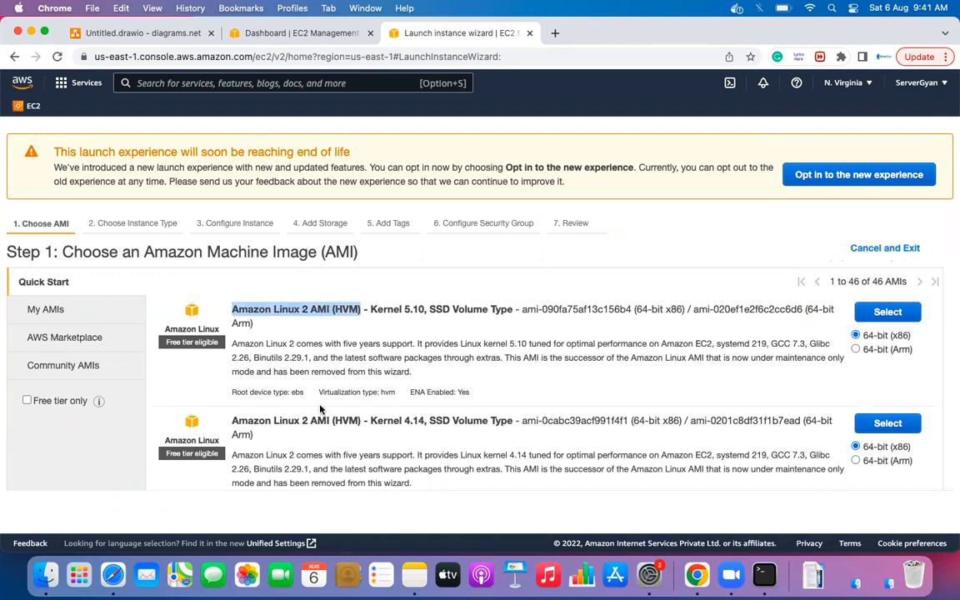
{"action": "left_click_drag", "start_coordinate": [371, 310], "coordinate": [426, 309]}
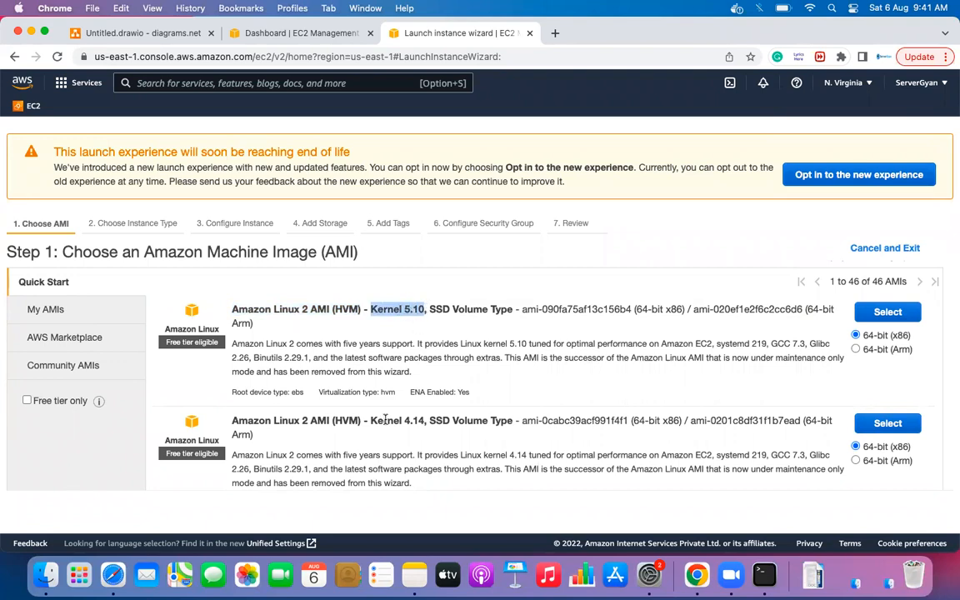
{"action": "left_click_drag", "start_coordinate": [370, 421], "coordinate": [430, 421]}
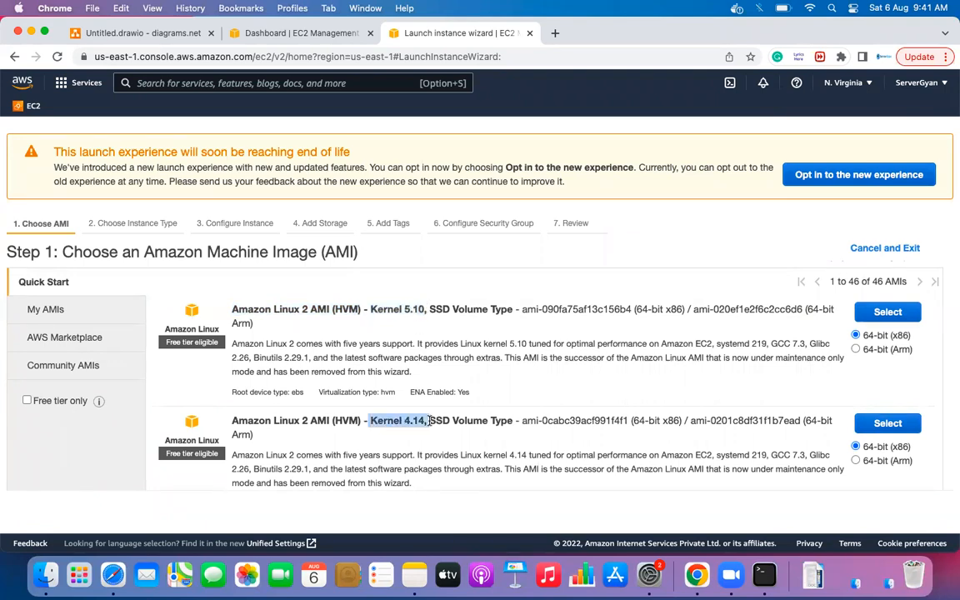
{"action": "scroll", "coordinate": [427, 421], "scroll_direction": "down", "scroll_amount": 1}
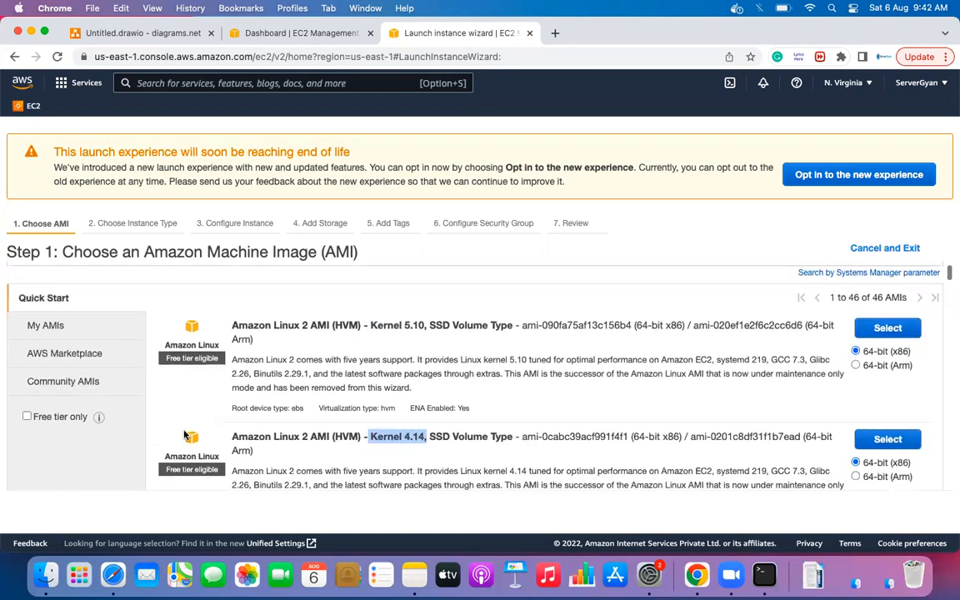
{"action": "scroll", "coordinate": [187, 429], "scroll_direction": "down", "scroll_amount": 5}
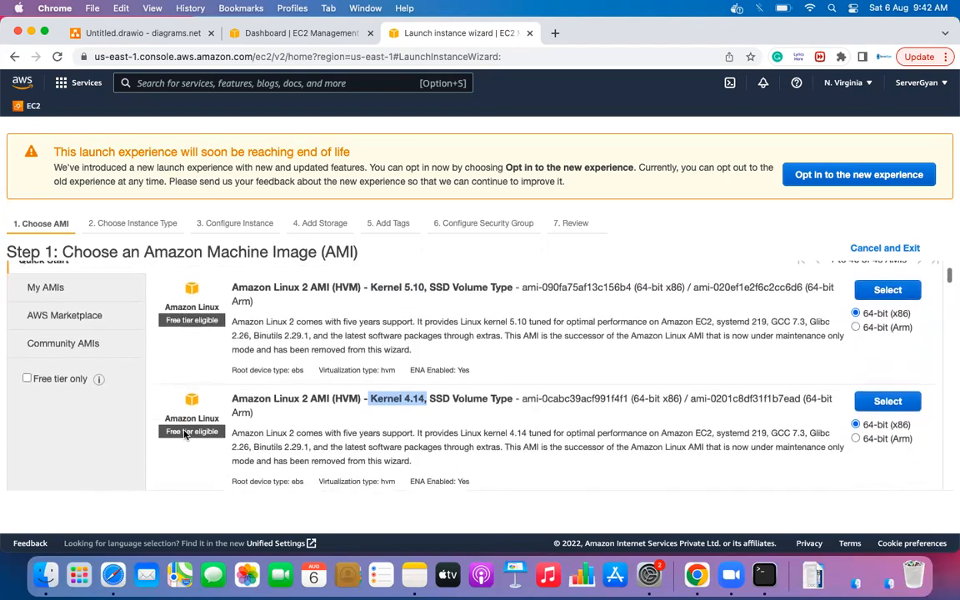
{"action": "scroll", "coordinate": [189, 423], "scroll_direction": "down", "scroll_amount": 1}
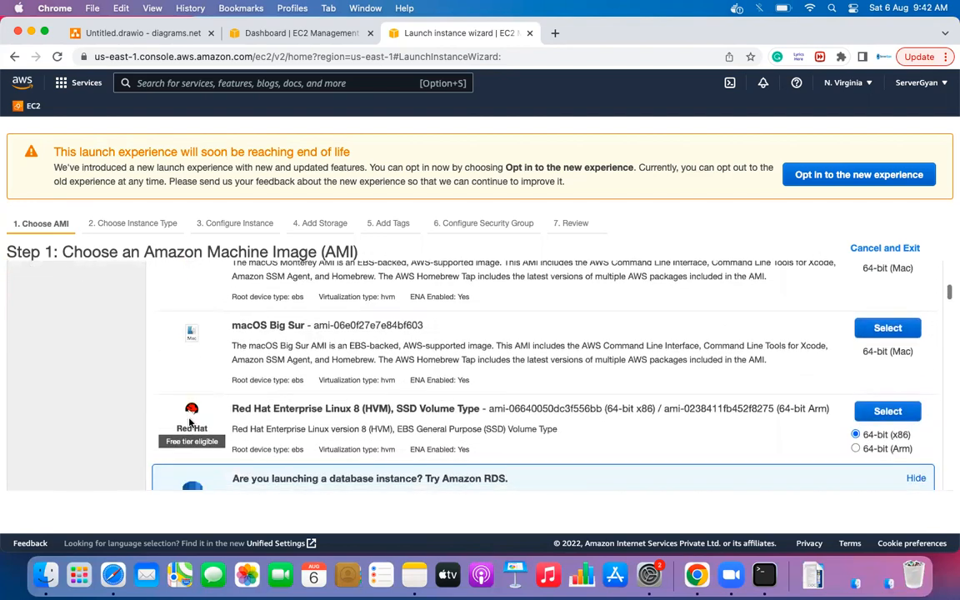
{"action": "scroll", "coordinate": [188, 423], "scroll_direction": "up", "scroll_amount": 2}
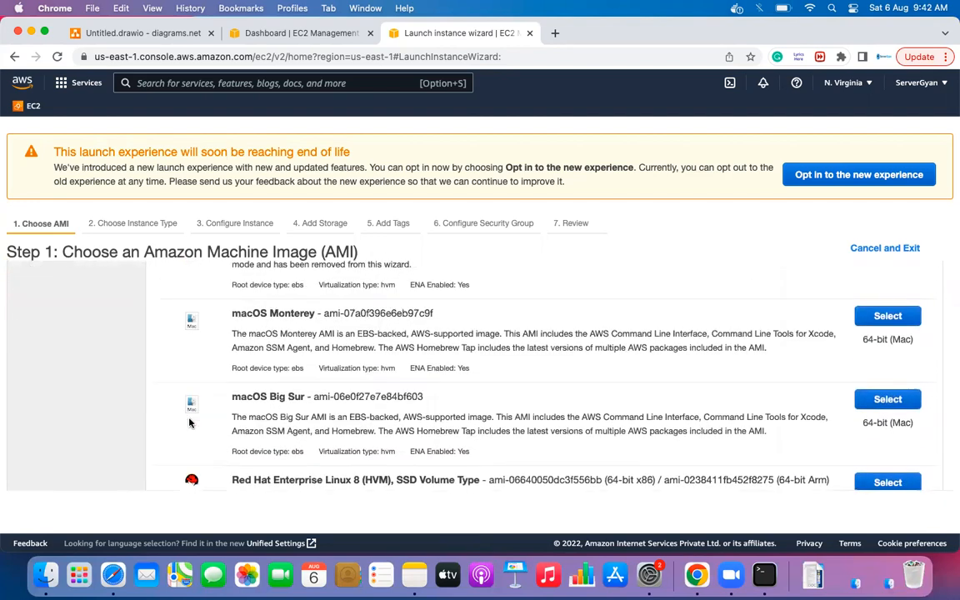
{"action": "scroll", "coordinate": [189, 423], "scroll_direction": "down", "scroll_amount": 4}
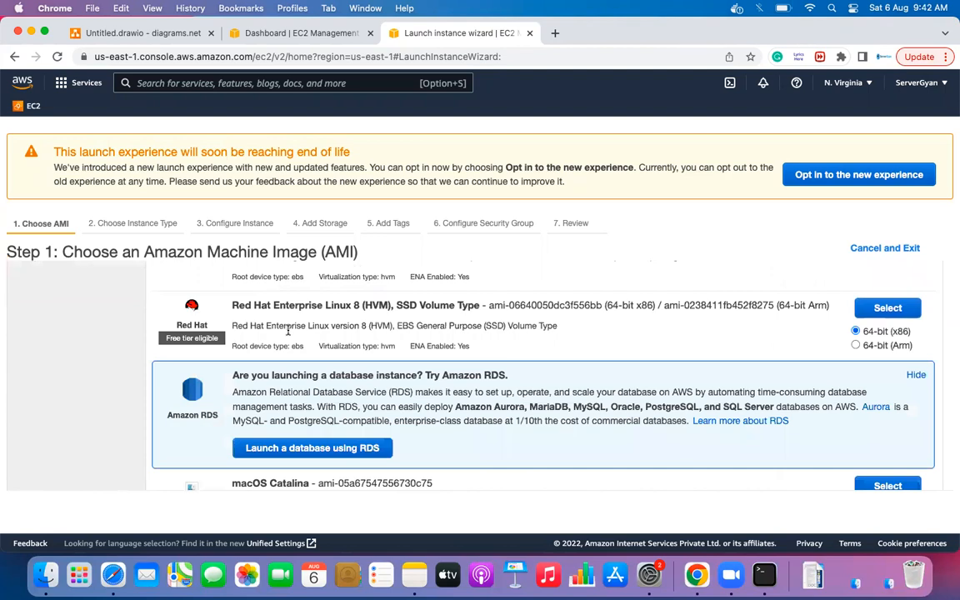
{"action": "scroll", "coordinate": [316, 330], "scroll_direction": "up", "scroll_amount": 10}
{"action": "scroll", "coordinate": [357, 334], "scroll_direction": "down", "scroll_amount": 1}
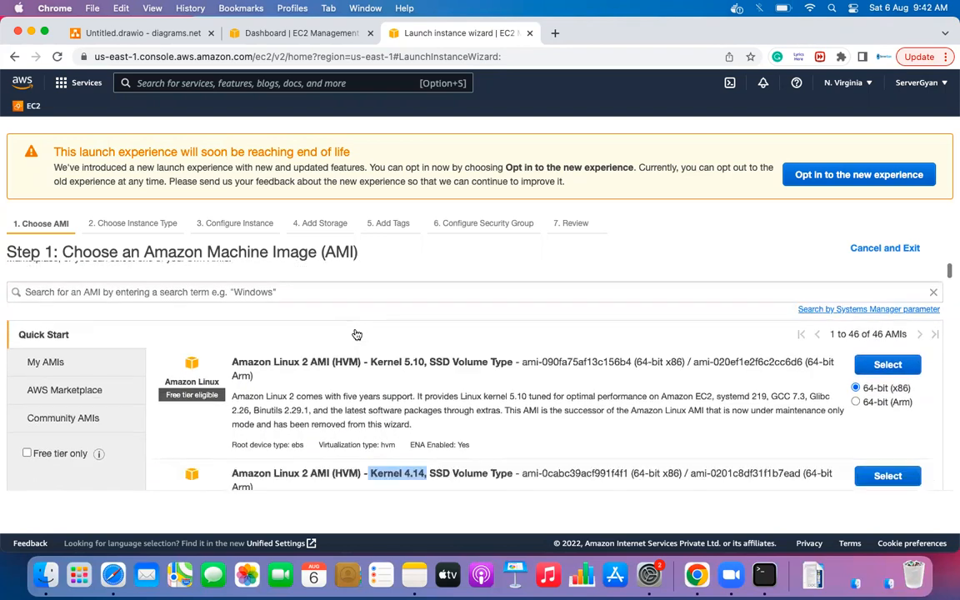
- Check My AMIs, then browse AWS Marketplace's featured software and product categories down to DevOps
{"action": "left_click", "coordinate": [65, 366]}
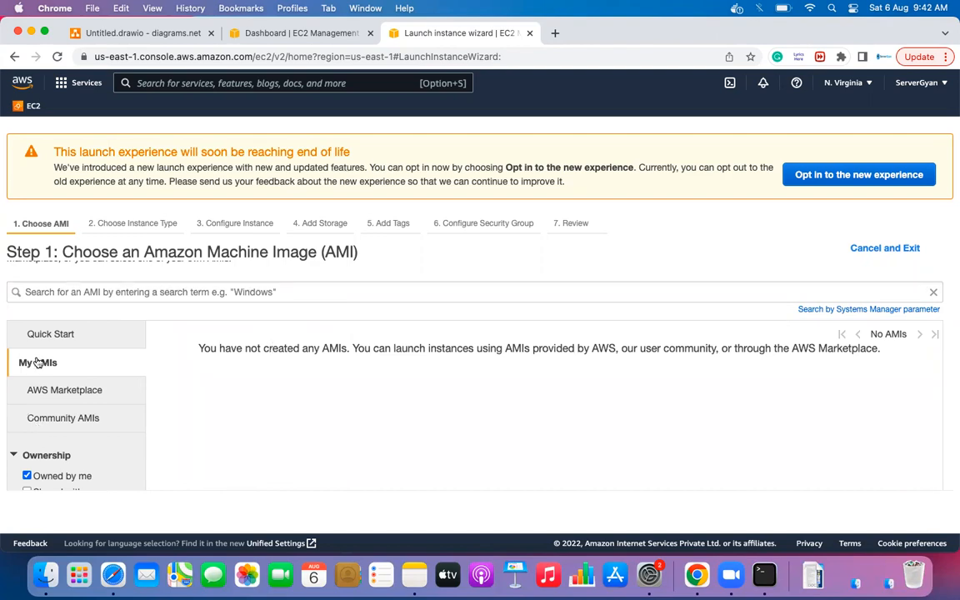
{"action": "left_click", "coordinate": [56, 392]}
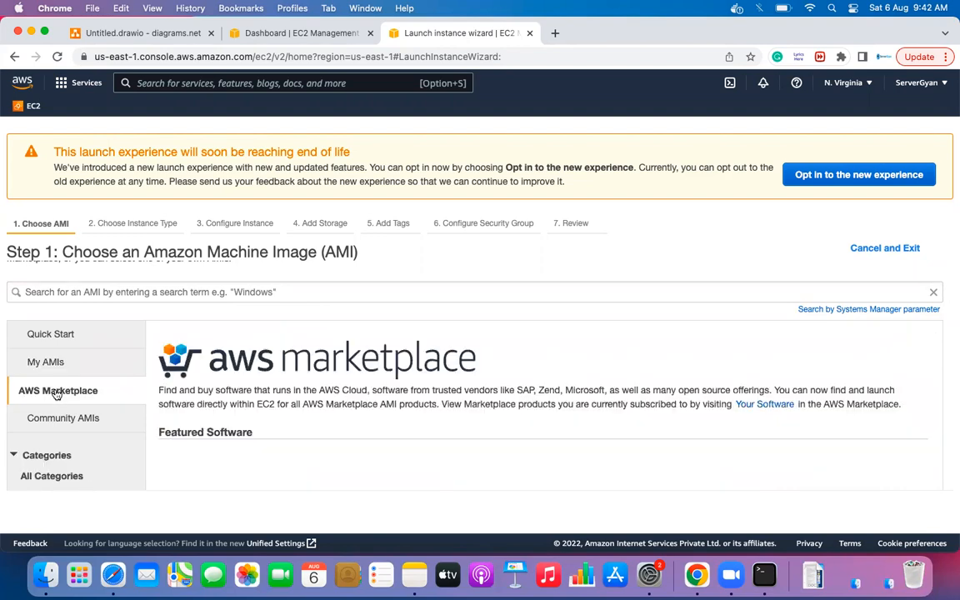
{"action": "scroll", "coordinate": [367, 446], "scroll_direction": "down", "scroll_amount": 3}
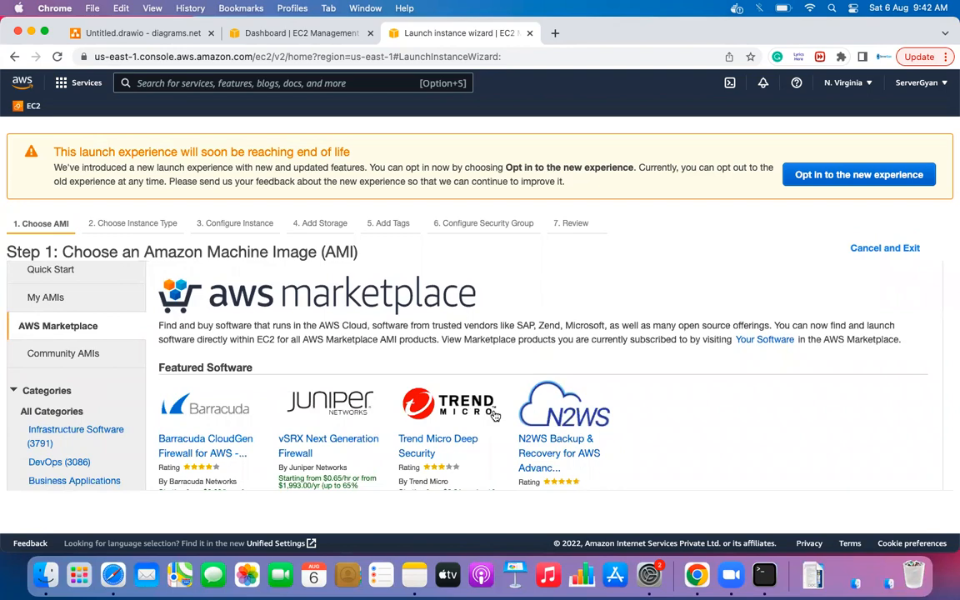
{"action": "scroll", "coordinate": [557, 425], "scroll_direction": "down", "scroll_amount": 2}
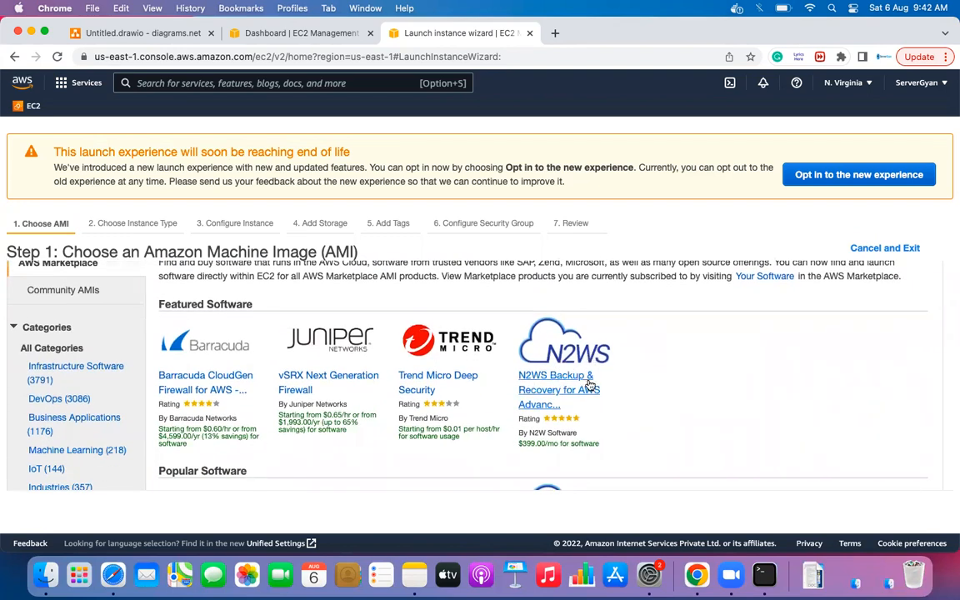
{"action": "scroll", "coordinate": [579, 376], "scroll_direction": "down", "scroll_amount": 4}
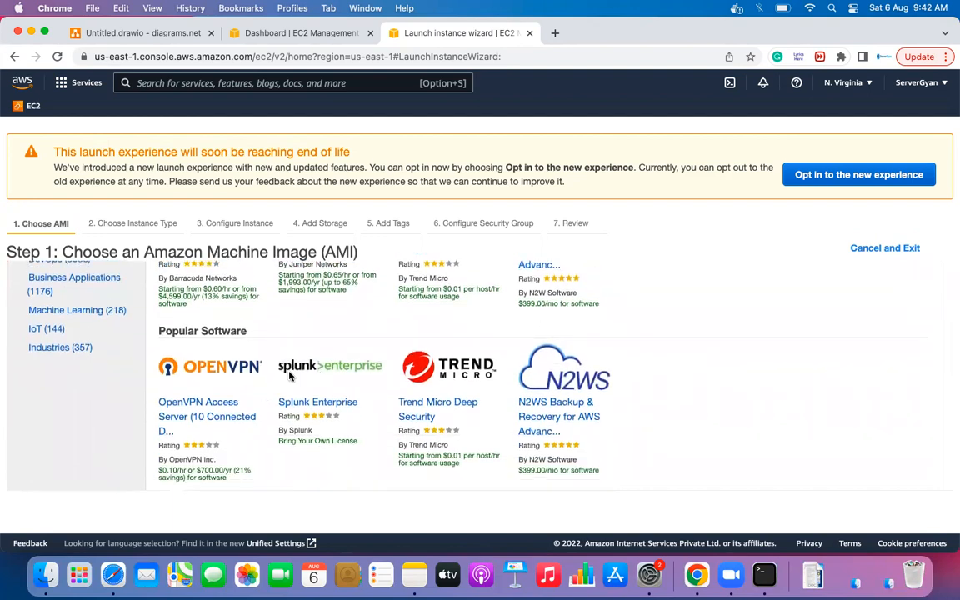
{"action": "scroll", "coordinate": [488, 376], "scroll_direction": "down", "scroll_amount": 1}
{"action": "scroll", "coordinate": [490, 375], "scroll_direction": "down", "scroll_amount": 1}
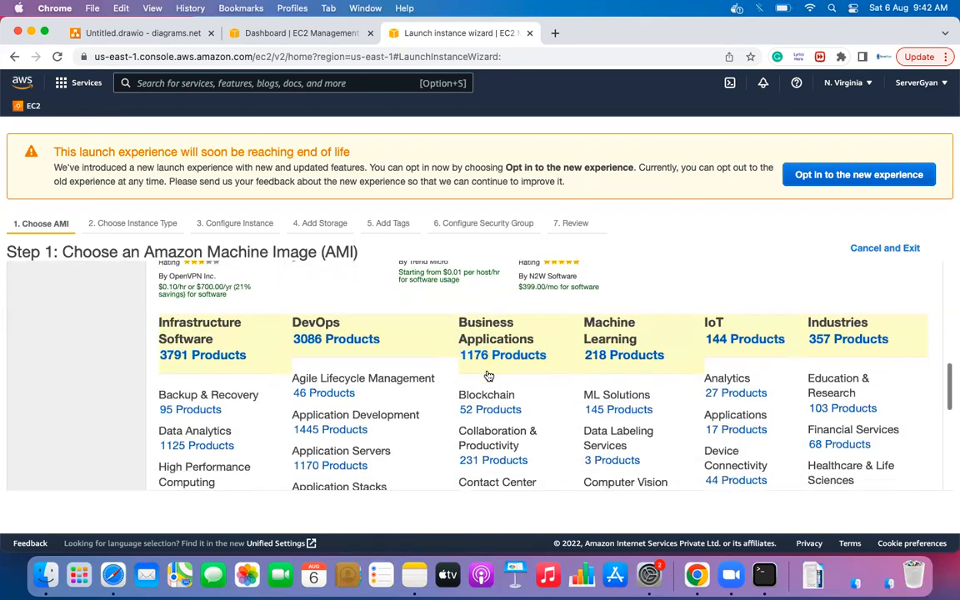
- Filter Marketplace to the DevOps category's 3,086 products and scroll through the results
{"action": "left_click", "coordinate": [316, 339]}
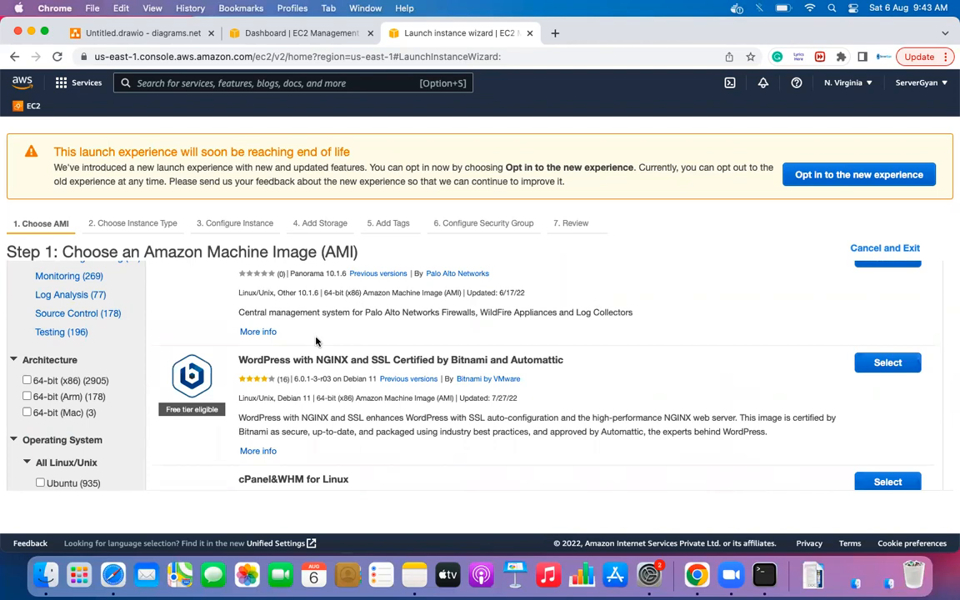
{"action": "scroll", "coordinate": [319, 343], "scroll_direction": "down", "scroll_amount": 5}
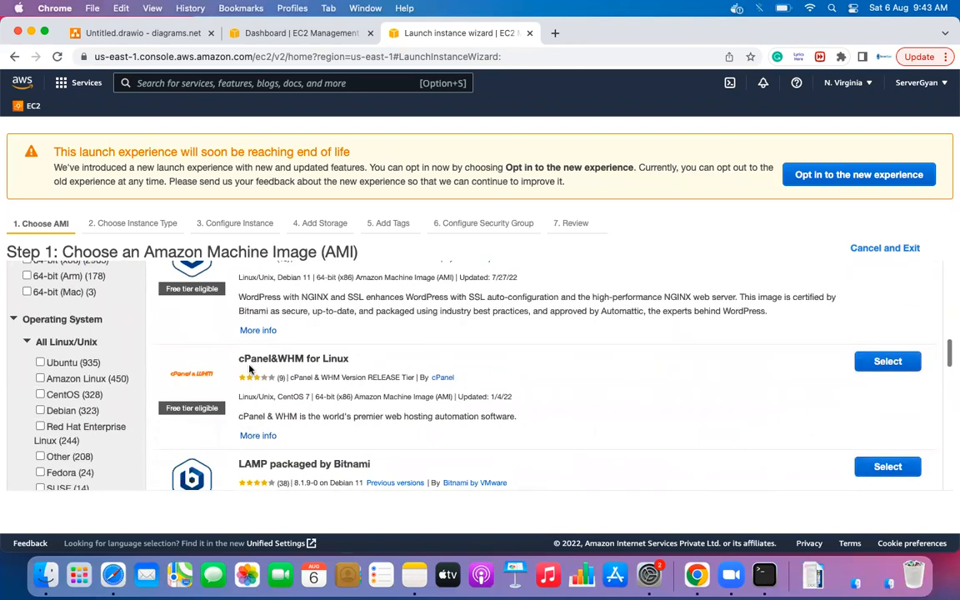
{"action": "scroll", "coordinate": [433, 389], "scroll_direction": "down", "scroll_amount": 5}
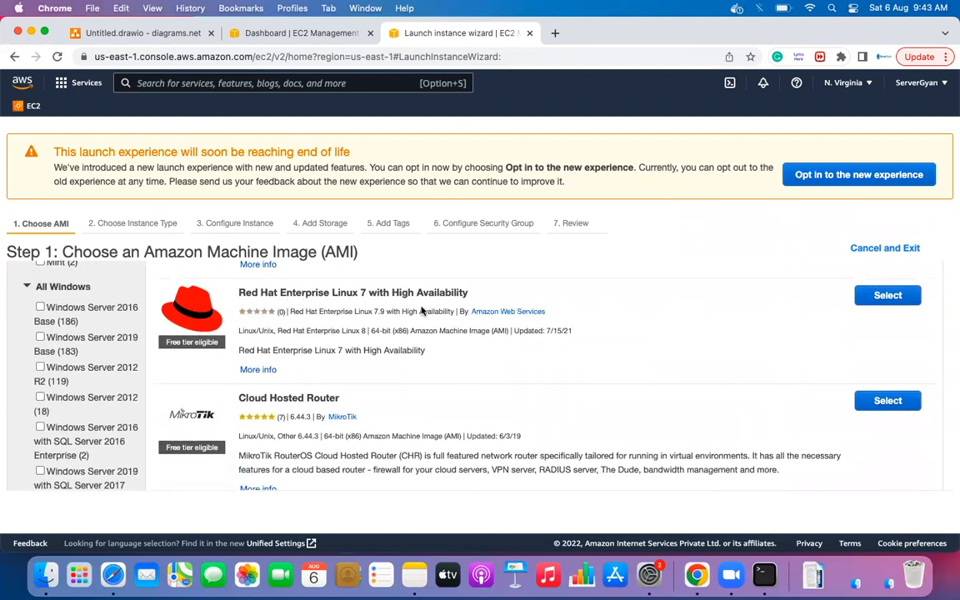
{"action": "scroll", "coordinate": [441, 322], "scroll_direction": "down", "scroll_amount": 2}
{"action": "scroll", "coordinate": [441, 322], "scroll_direction": "down", "scroll_amount": 1}
{"action": "scroll", "coordinate": [396, 326], "scroll_direction": "down", "scroll_amount": 1}
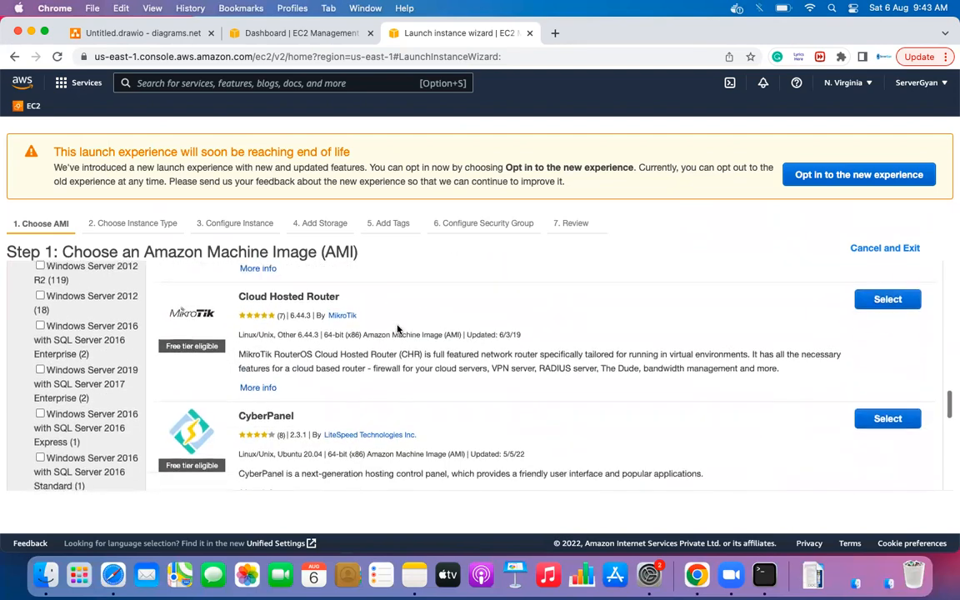
{"action": "scroll", "coordinate": [397, 326], "scroll_direction": "down", "scroll_amount": 2}
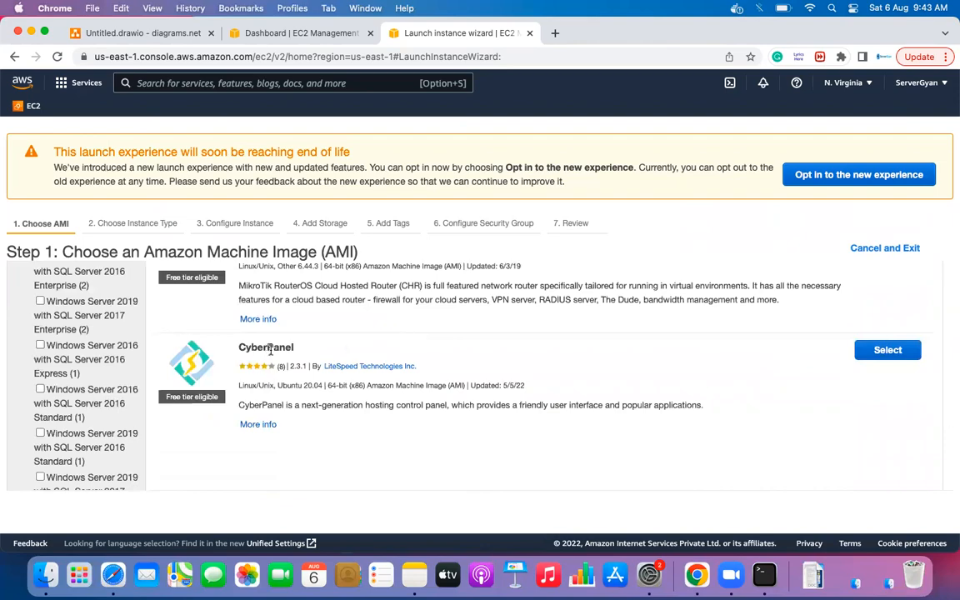
{"action": "scroll", "coordinate": [410, 340], "scroll_direction": "down", "scroll_amount": 2}
{"action": "scroll", "coordinate": [410, 341], "scroll_direction": "up", "scroll_amount": 5}
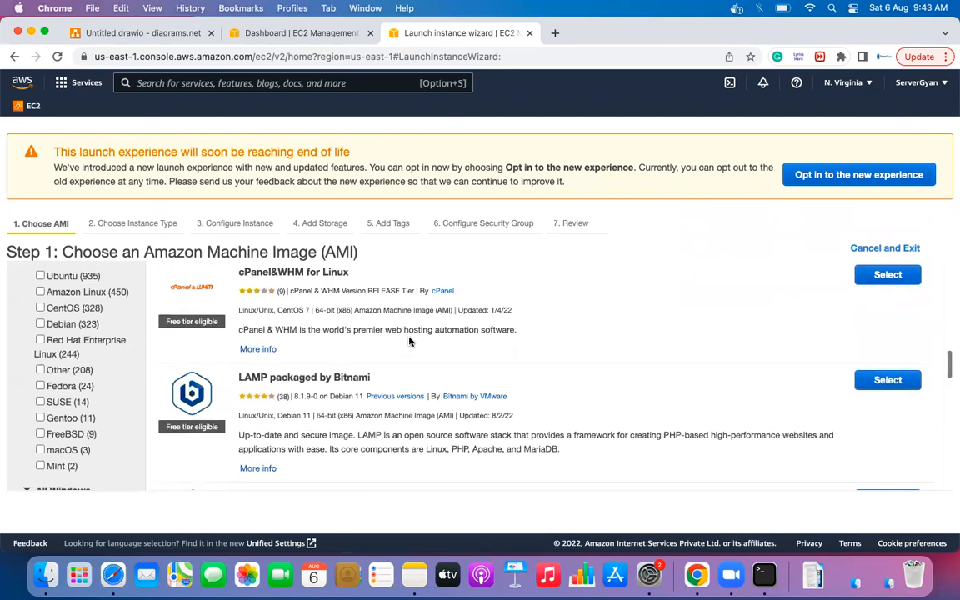
{"action": "scroll", "coordinate": [409, 340], "scroll_direction": "up", "scroll_amount": 10}
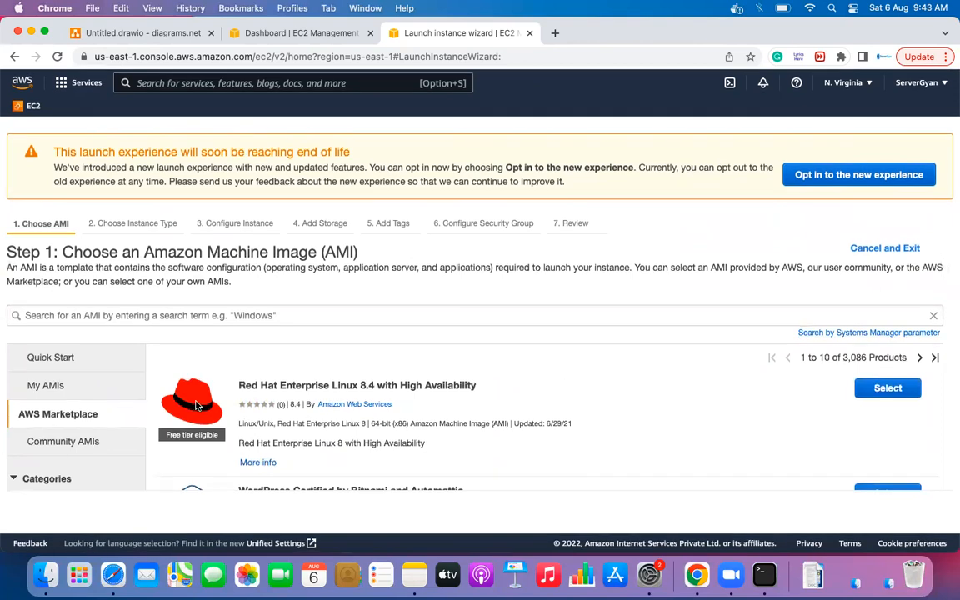
{"action": "scroll", "coordinate": [197, 405], "scroll_direction": "down", "scroll_amount": 2}
{"action": "scroll", "coordinate": [196, 405], "scroll_direction": "up", "scroll_amount": 3}
{"action": "scroll", "coordinate": [88, 433], "scroll_direction": "down", "scroll_amount": 2}
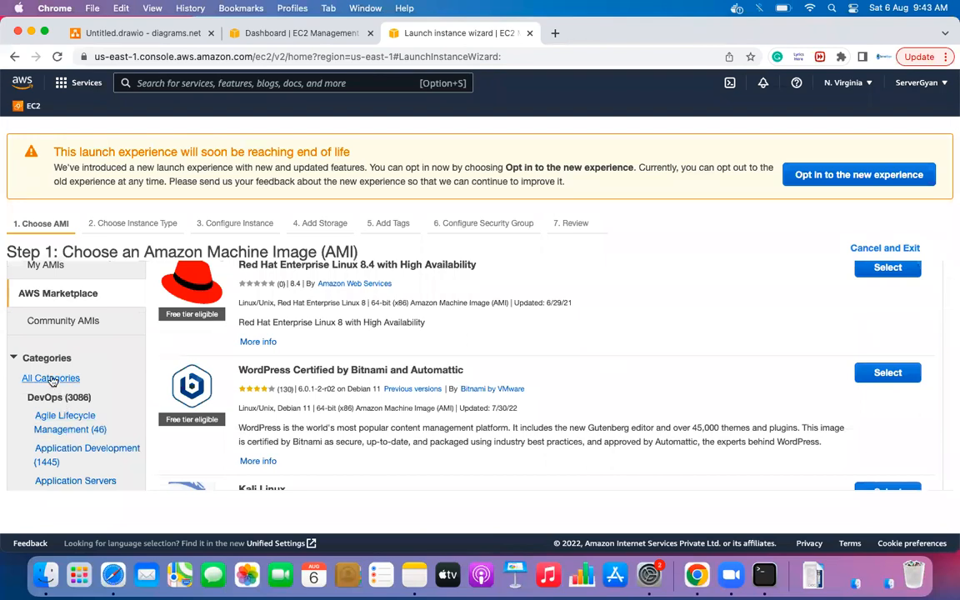
{"action": "scroll", "coordinate": [167, 435], "scroll_direction": "down", "scroll_amount": 4}
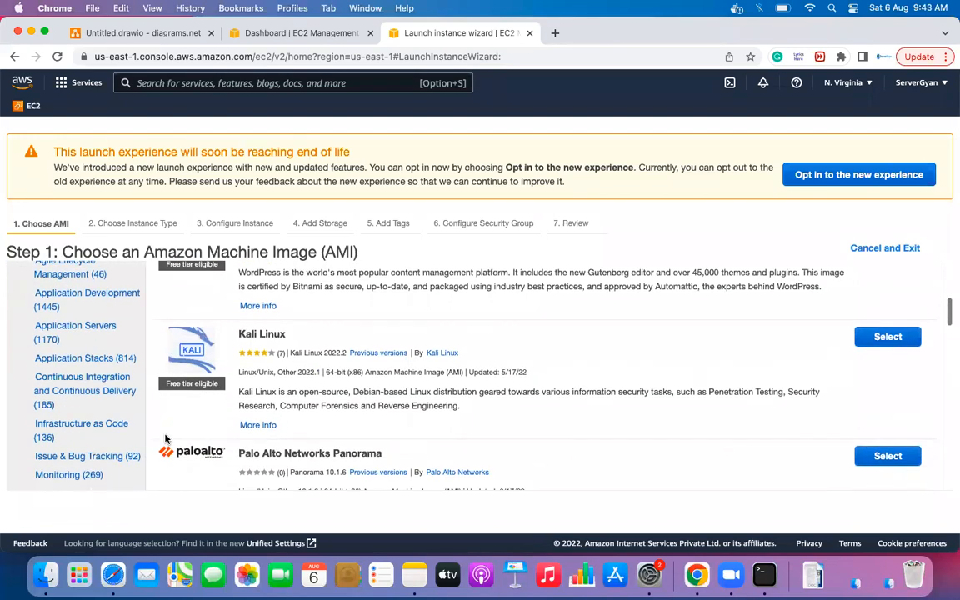
{"action": "scroll", "coordinate": [87, 380], "scroll_direction": "up", "scroll_amount": 6}
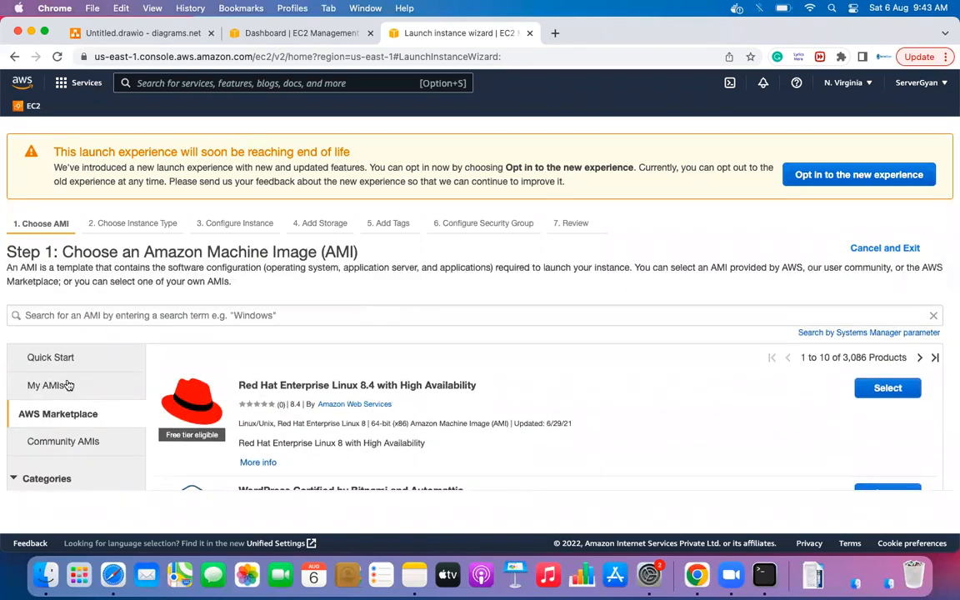
- Look at the Community AMIs, then return to the 46 Quick Start images
{"action": "left_click", "coordinate": [57, 441]}
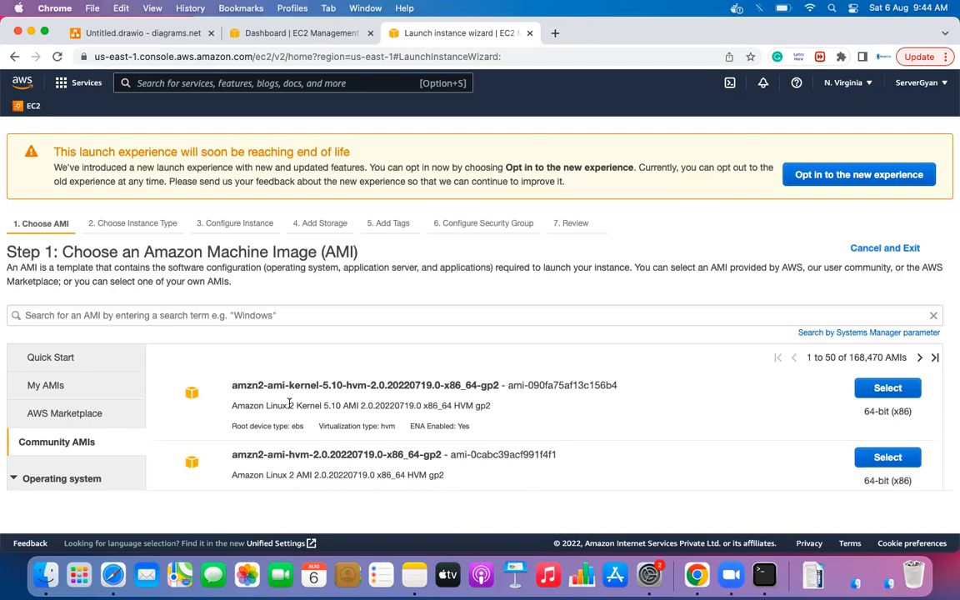
{"action": "left_click", "coordinate": [82, 359]}
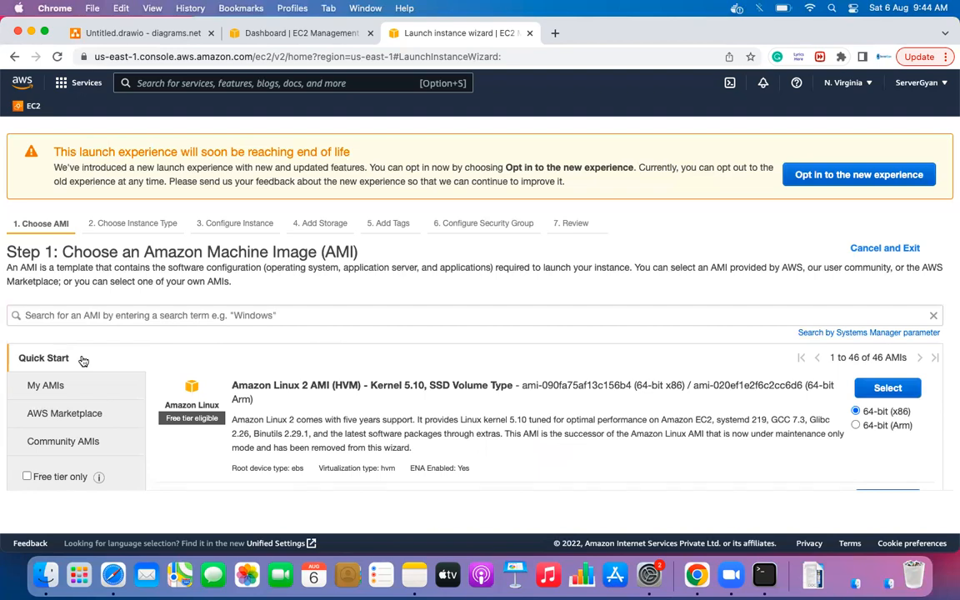
- Inspect the first image's title (Amazon Linux 2 AMI, HVM, Kernel 5.10, SSD), AMI ID and Arm option
{"action": "scroll", "coordinate": [301, 391], "scroll_direction": "down", "scroll_amount": 2}
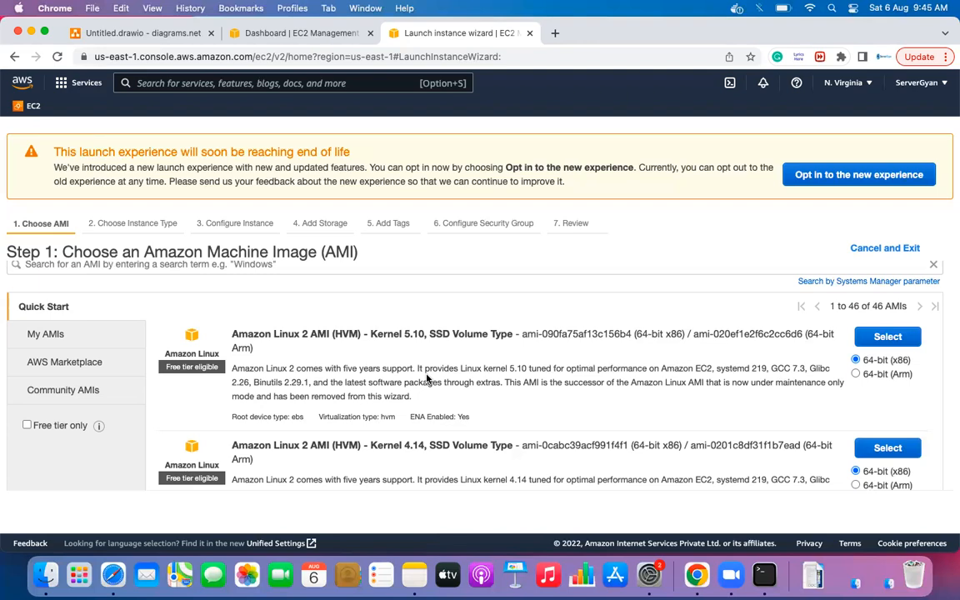
{"action": "left_click_drag", "start_coordinate": [233, 336], "coordinate": [332, 334]}
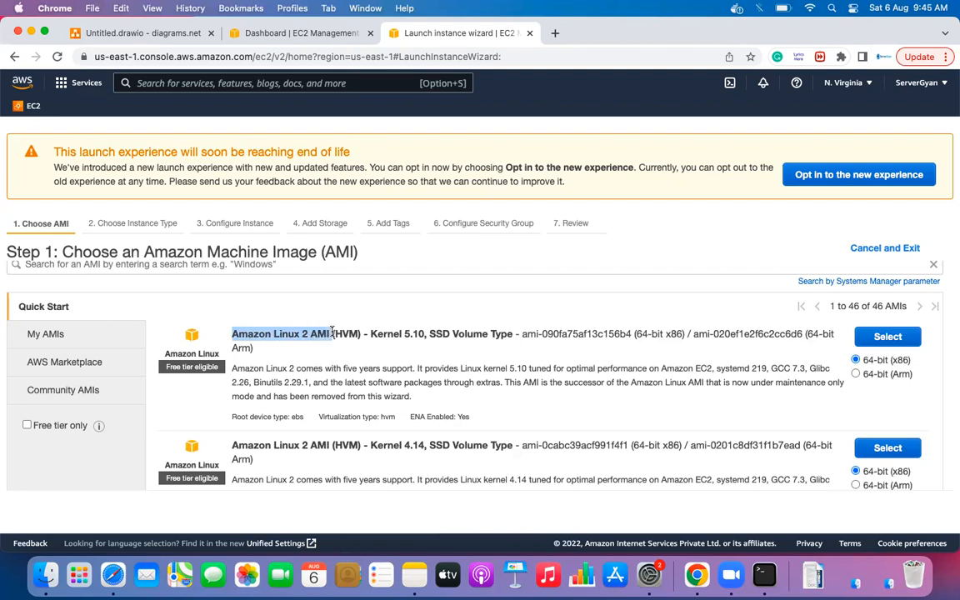
{"action": "double_click", "coordinate": [346, 334]}
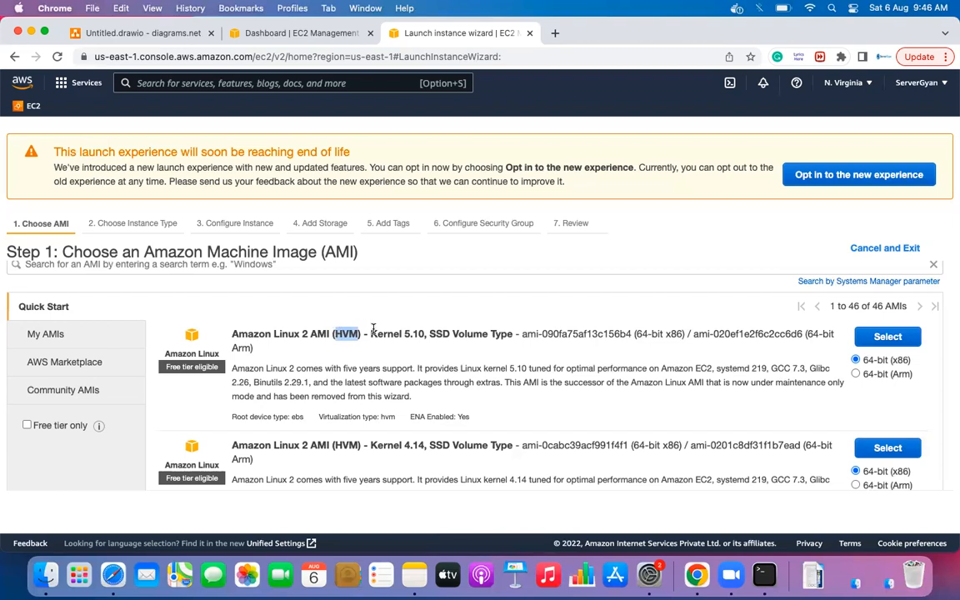
{"action": "left_click_drag", "start_coordinate": [371, 334], "coordinate": [427, 333]}
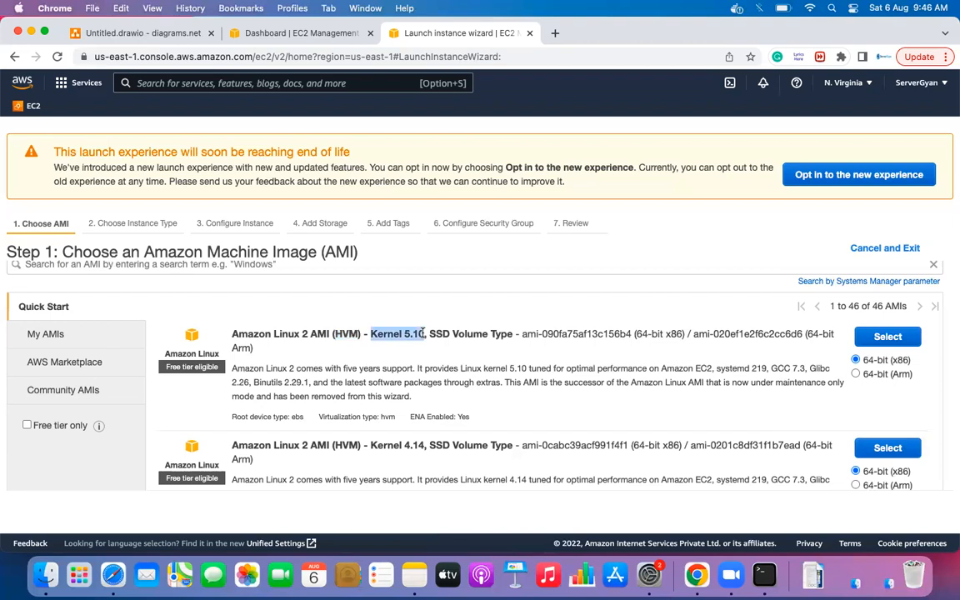
{"action": "left_click_drag", "start_coordinate": [430, 333], "coordinate": [449, 333]}
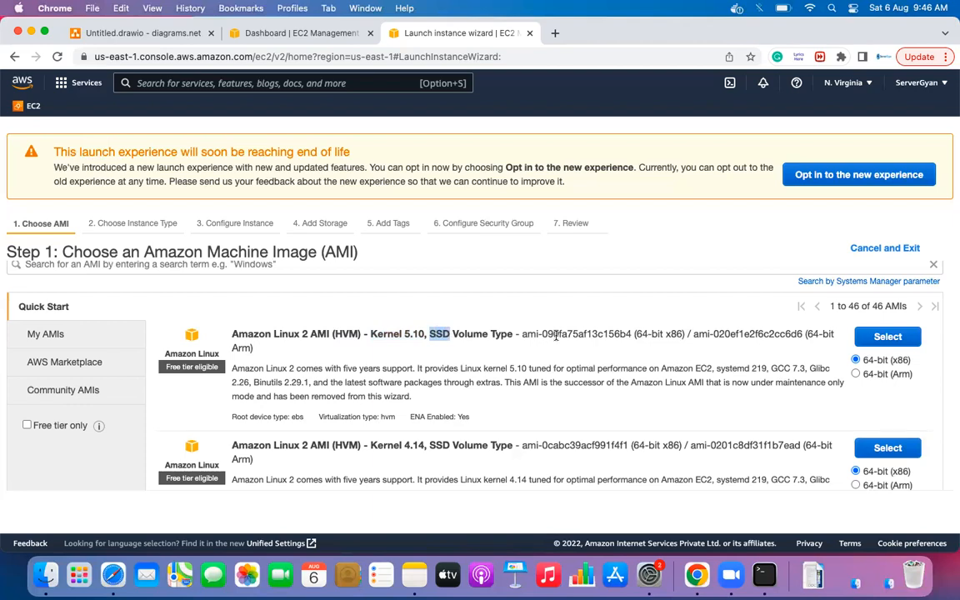
{"action": "left_click_drag", "start_coordinate": [521, 333], "coordinate": [680, 332]}
{"action": "left_click", "coordinate": [639, 334]}
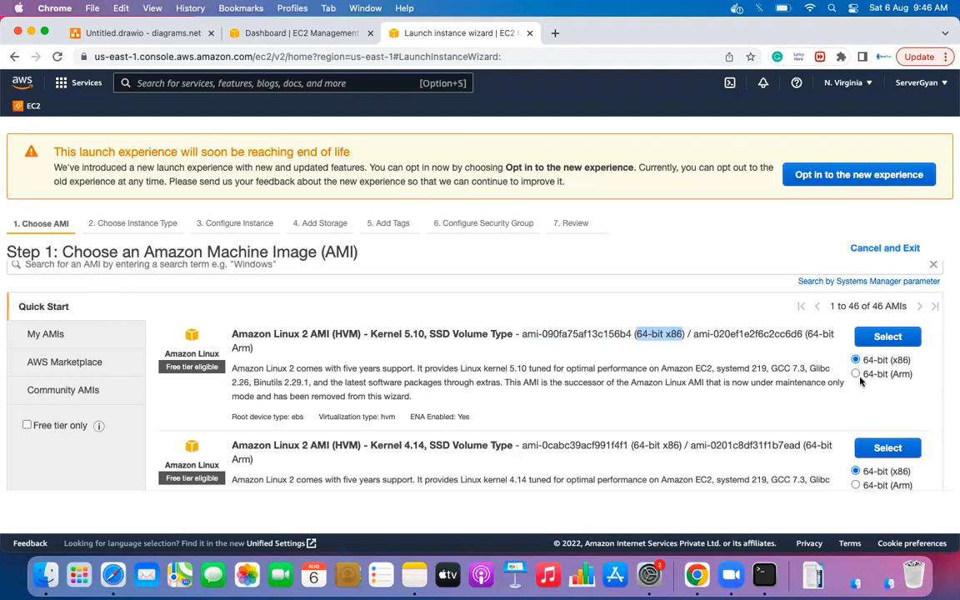
{"action": "left_click_drag", "start_coordinate": [892, 375], "coordinate": [912, 375]}
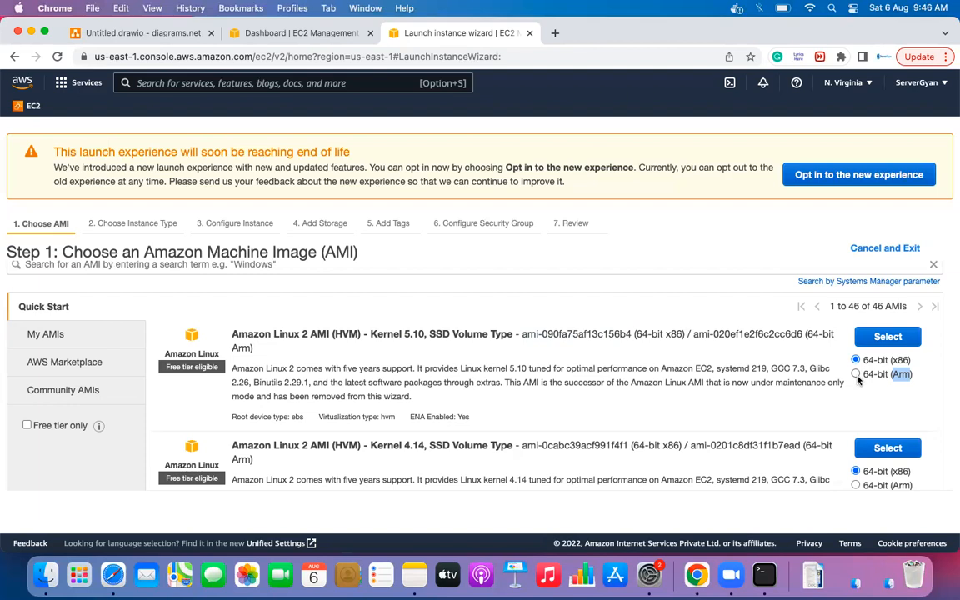
- Toggle the Kernel 5.10 image between x86 and Arm, leaving it on 64-bit (Arm)
{"action": "left_click", "coordinate": [856, 376]}
{"action": "left_click", "coordinate": [856, 361]}
{"action": "left_click", "coordinate": [856, 375]}
{"action": "left_click", "coordinate": [856, 360]}
{"action": "left_click", "coordinate": [856, 374]}
{"action": "left_click_drag", "start_coordinate": [228, 417], "coordinate": [303, 416]}
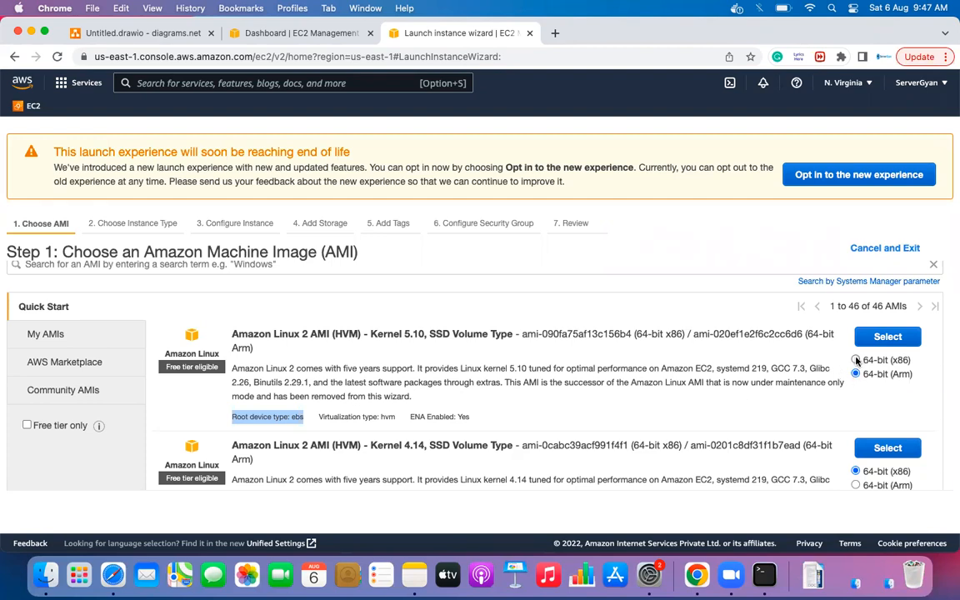
{"action": "scroll", "coordinate": [504, 415], "scroll_direction": "down", "scroll_amount": 5}
{"action": "scroll", "coordinate": [503, 415], "scroll_direction": "down", "scroll_amount": 5}
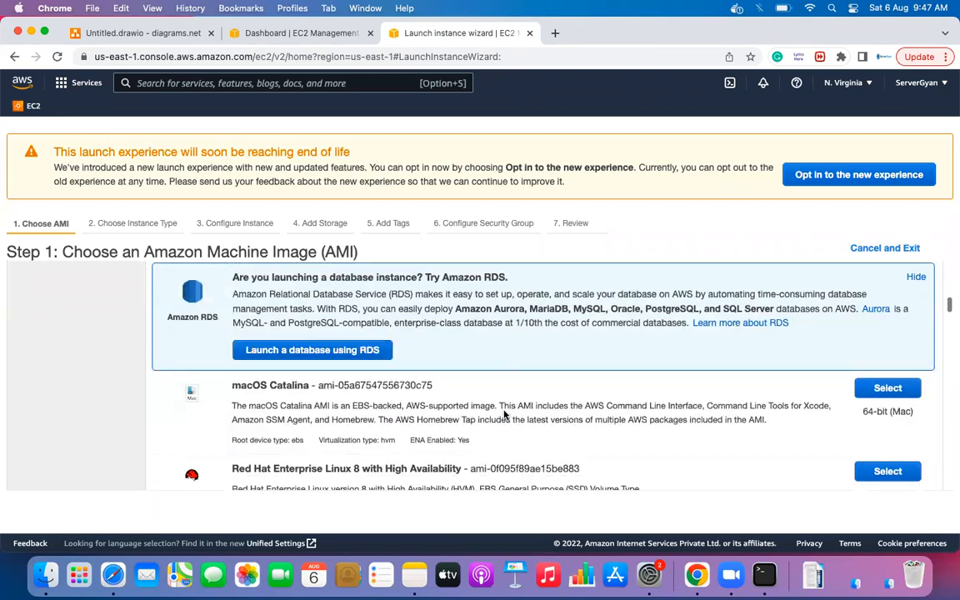
{"action": "scroll", "coordinate": [503, 412], "scroll_direction": "up", "scroll_amount": 3}
{"action": "scroll", "coordinate": [386, 431], "scroll_direction": "up", "scroll_amount": 3}
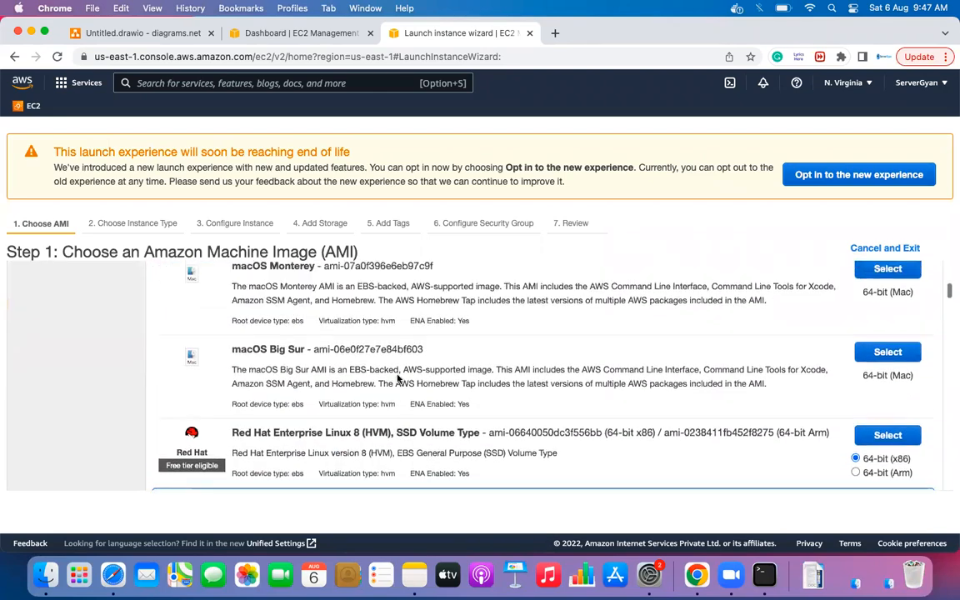
{"action": "left_click_drag", "start_coordinate": [232, 325], "coordinate": [315, 324]}
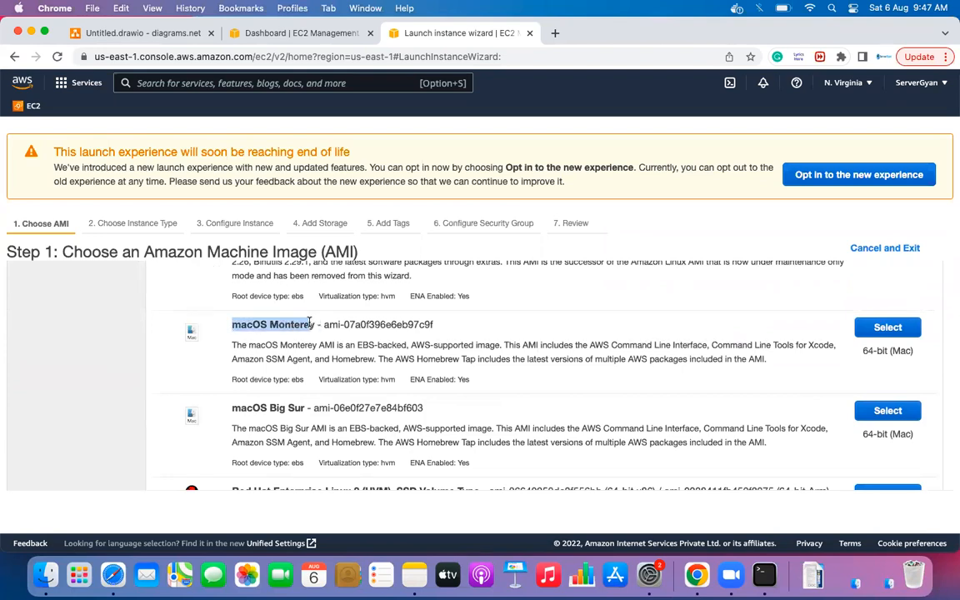
{"action": "scroll", "coordinate": [406, 275], "scroll_direction": "up", "scroll_amount": 3}
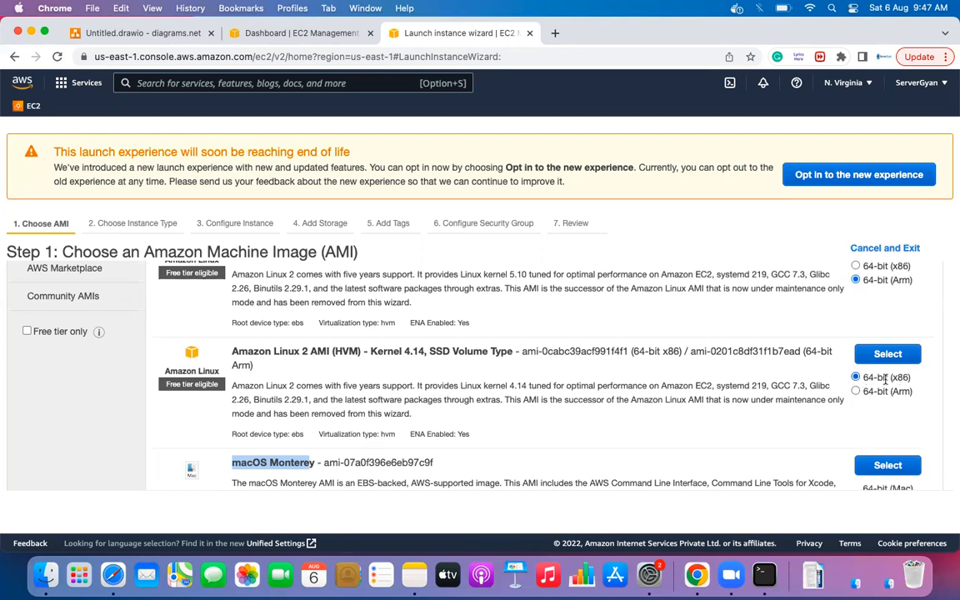
- Switch the Kernel 4.14 image to 64-bit (Arm) and review its ebs, hvm and ENA details
{"action": "left_click", "coordinate": [856, 392]}
{"action": "left_click_drag", "start_coordinate": [861, 391], "coordinate": [923, 393]}
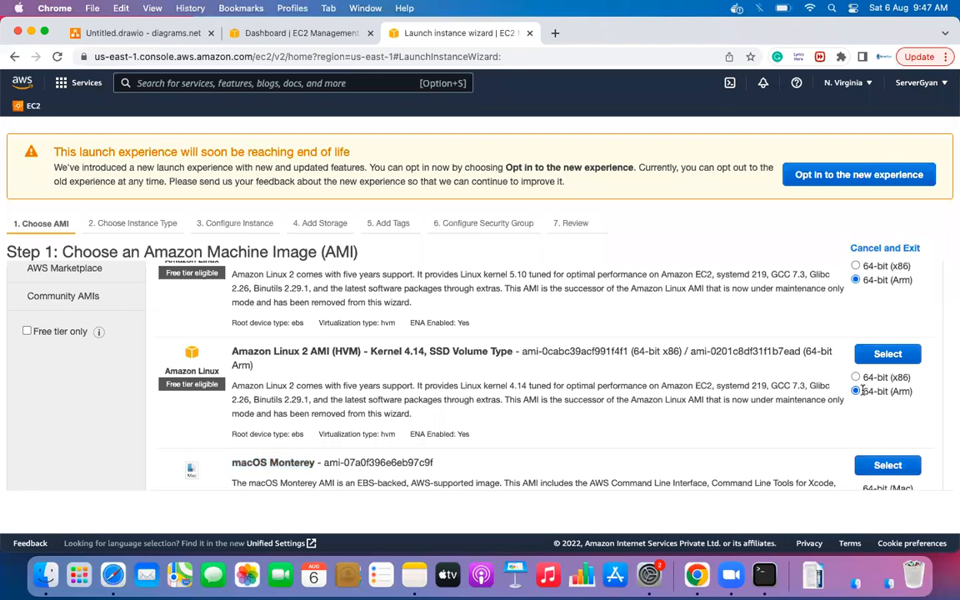
{"action": "left_click", "coordinate": [922, 392]}
{"action": "left_click_drag", "start_coordinate": [291, 433], "coordinate": [305, 435]}
{"action": "triple_click", "coordinate": [331, 431]}
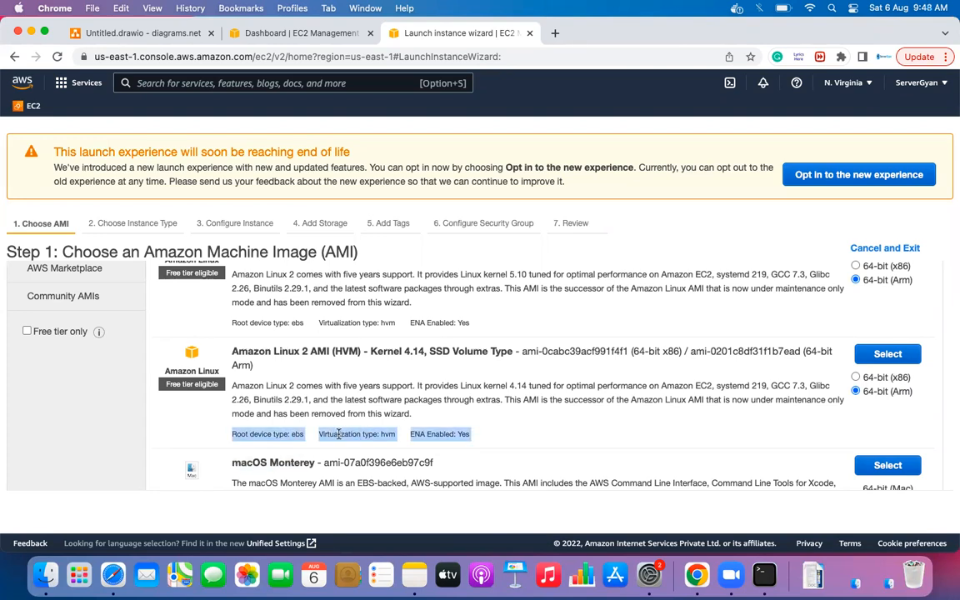
{"action": "double_click", "coordinate": [385, 434]}
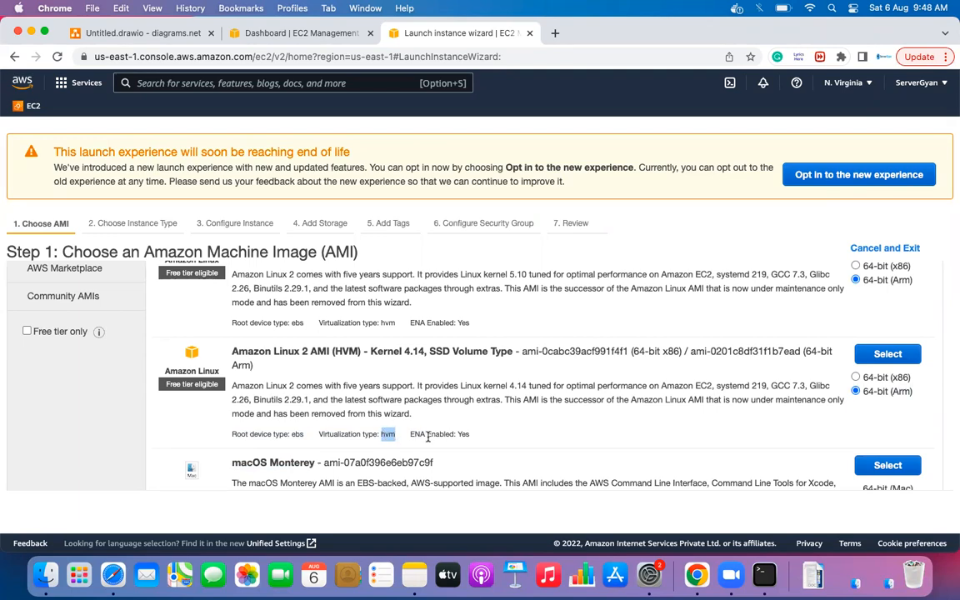
{"action": "double_click", "coordinate": [423, 432]}
- Select the Red Hat Enterprise Linux 8 (HVM) 64-bit (x86) image for the instance
{"action": "triple_click", "coordinate": [461, 435]}
{"action": "scroll", "coordinate": [410, 436], "scroll_direction": "down", "scroll_amount": 1}
{"action": "scroll", "coordinate": [411, 437], "scroll_direction": "down", "scroll_amount": 5}
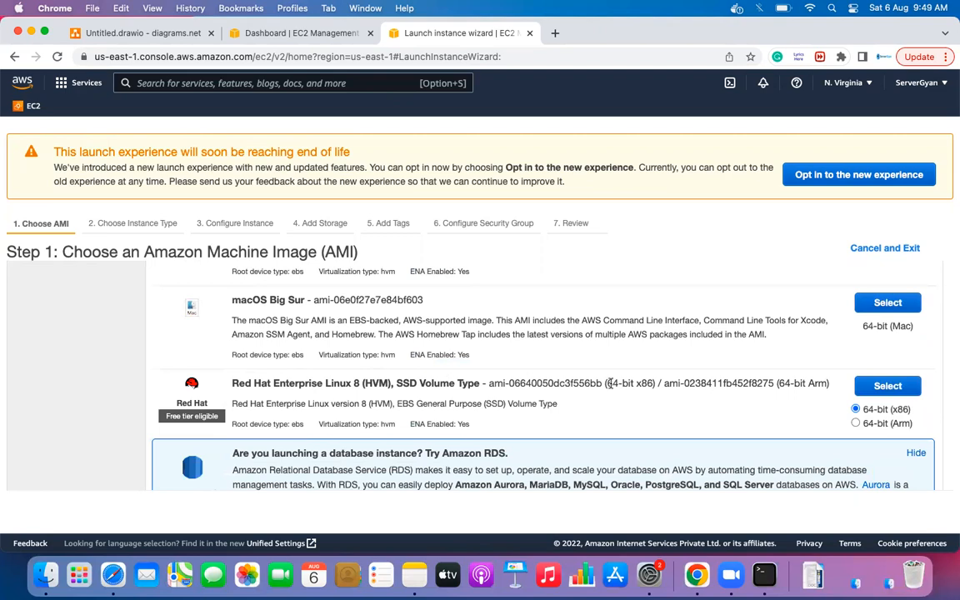
{"action": "left_click_drag", "start_coordinate": [231, 384], "coordinate": [371, 383]}
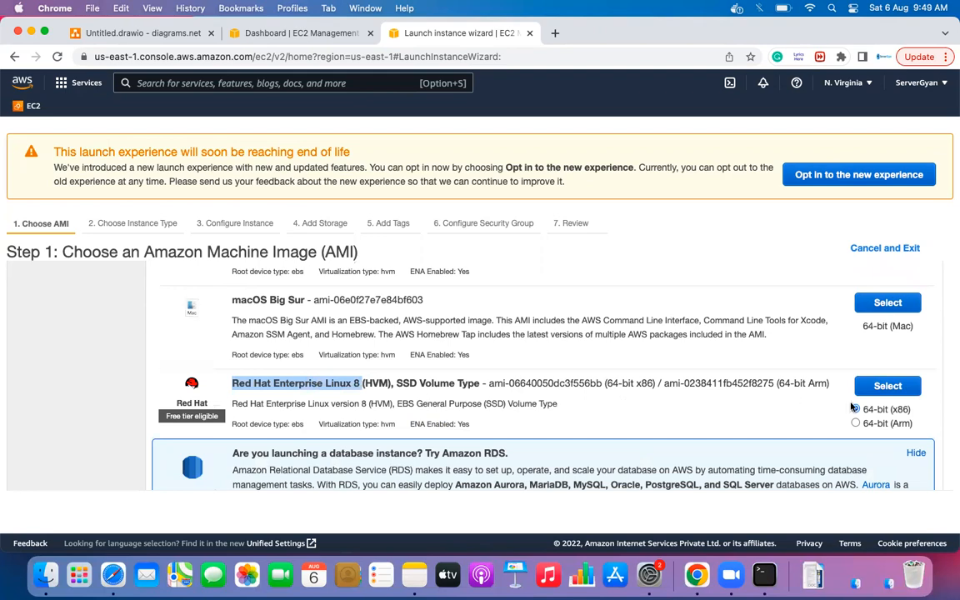
{"action": "left_click_drag", "start_coordinate": [854, 408], "coordinate": [914, 411]}
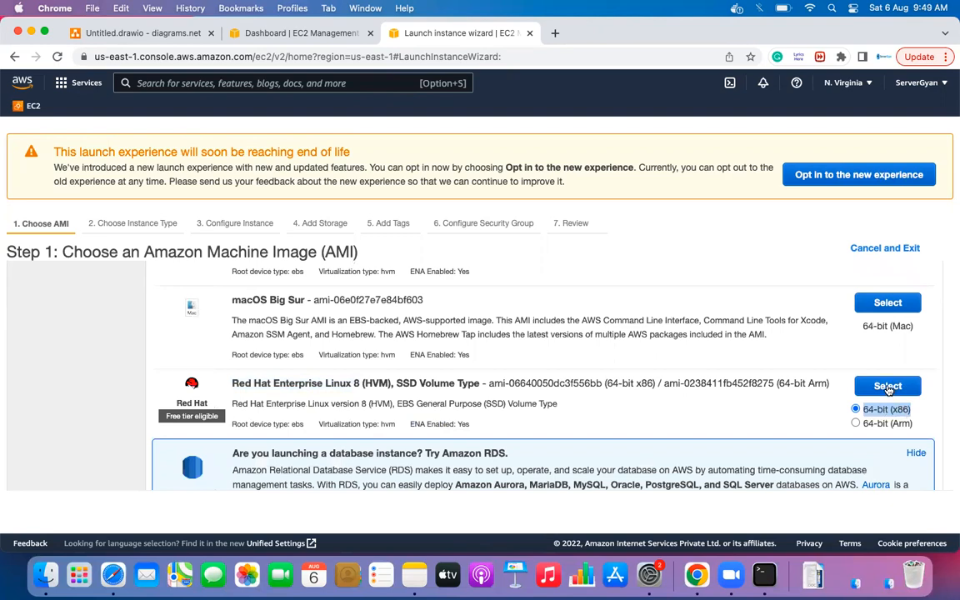
{"action": "left_click", "coordinate": [888, 387]}
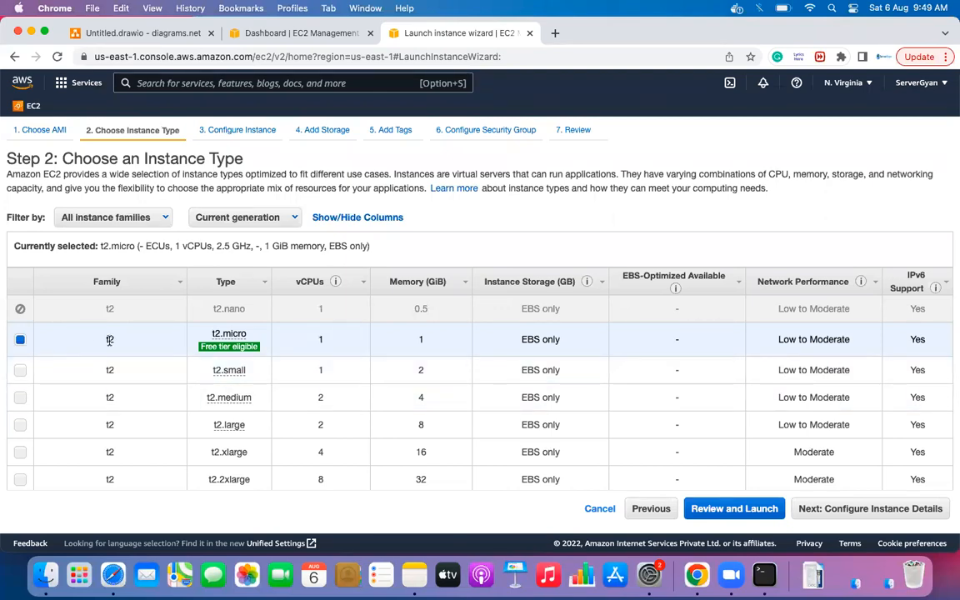
- Compare instance types and pick c5a.24xlarge with 96 vCPUs and 192 GiB memory
{"action": "scroll", "coordinate": [109, 334], "scroll_direction": "down", "scroll_amount": 15}
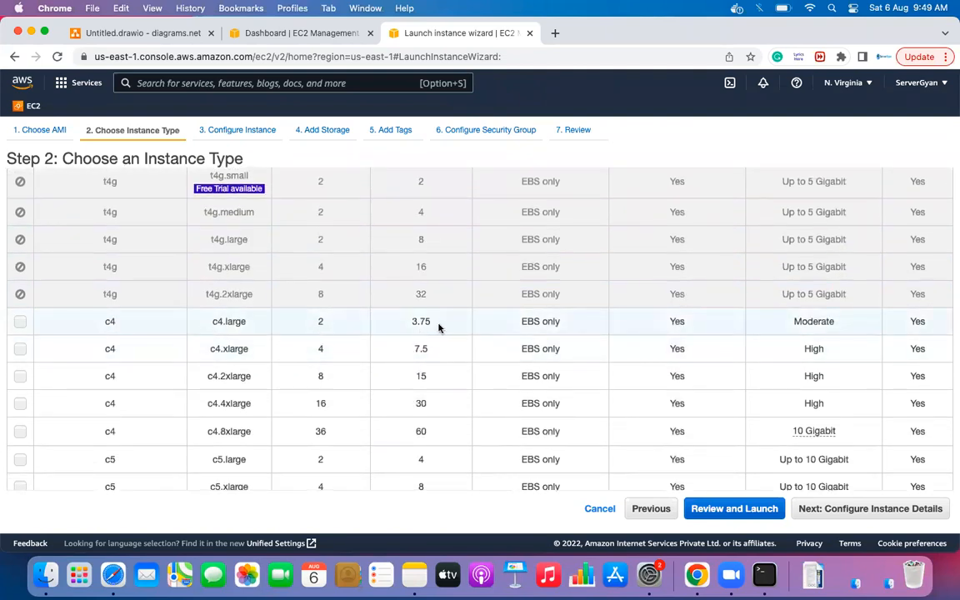
{"action": "scroll", "coordinate": [440, 328], "scroll_direction": "down", "scroll_amount": 3}
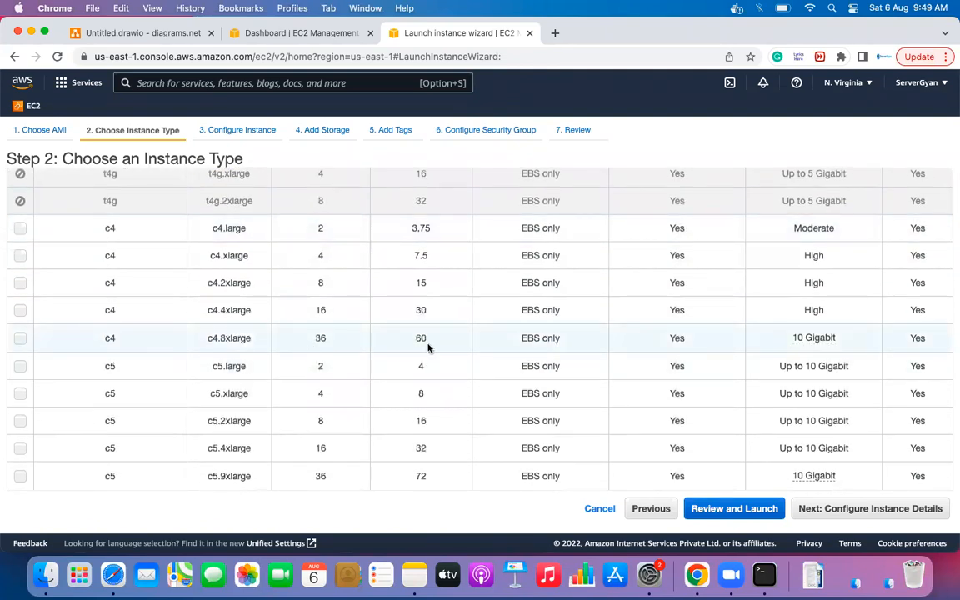
{"action": "scroll", "coordinate": [428, 348], "scroll_direction": "down", "scroll_amount": 12}
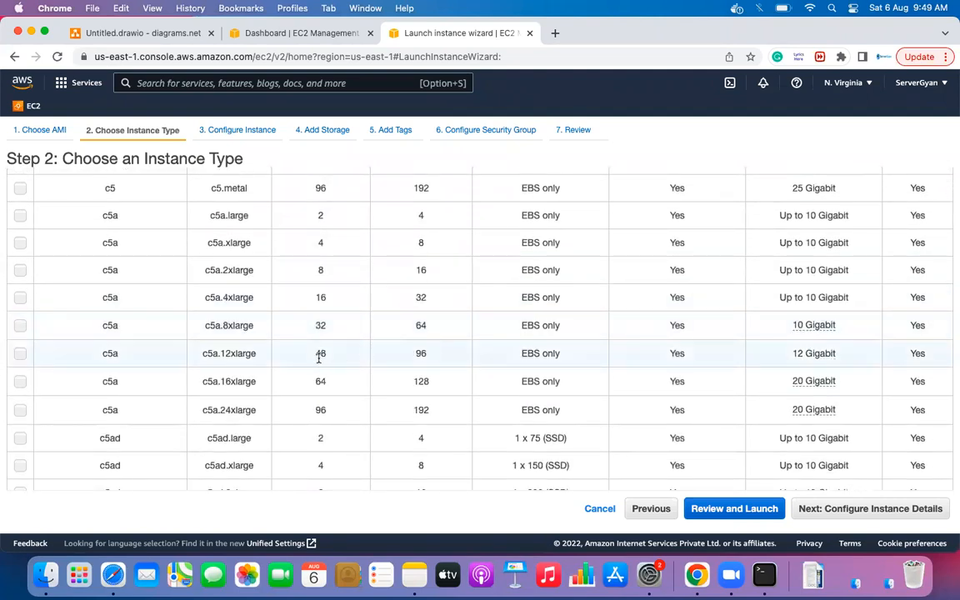
{"action": "double_click", "coordinate": [321, 410]}
{"action": "left_click", "coordinate": [367, 413]}
{"action": "left_click_drag", "start_coordinate": [413, 411], "coordinate": [439, 414]}
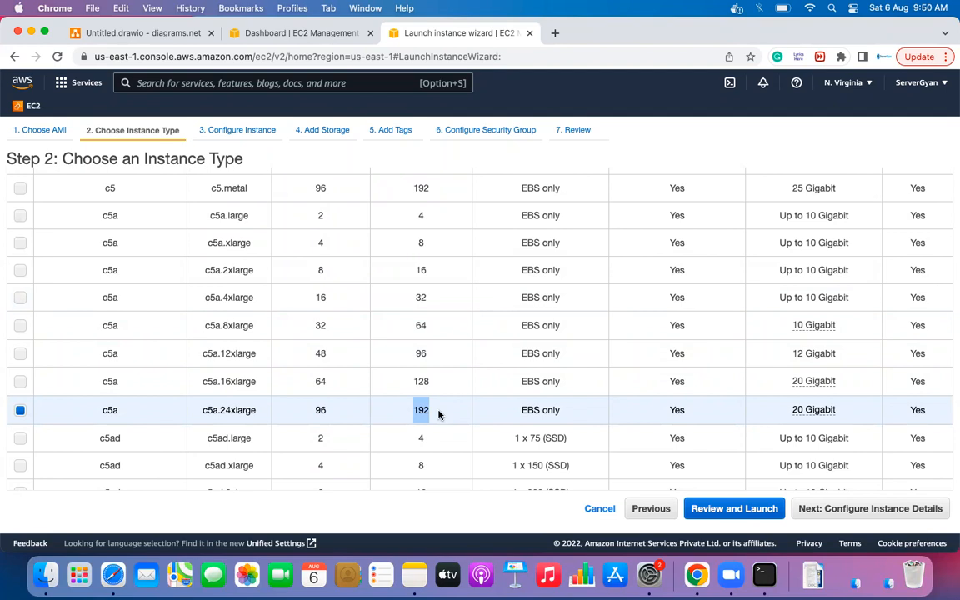
{"action": "scroll", "coordinate": [439, 414], "scroll_direction": "up", "scroll_amount": 15}
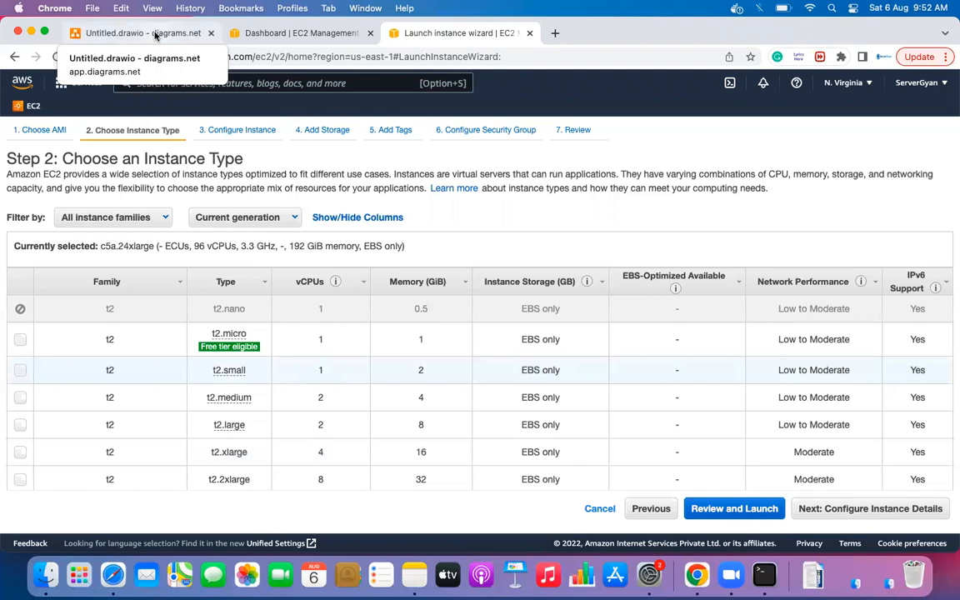
- Go back to the Untitled.drawio tab and delete every shape on Page-2
{"action": "left_click", "coordinate": [155, 35]}
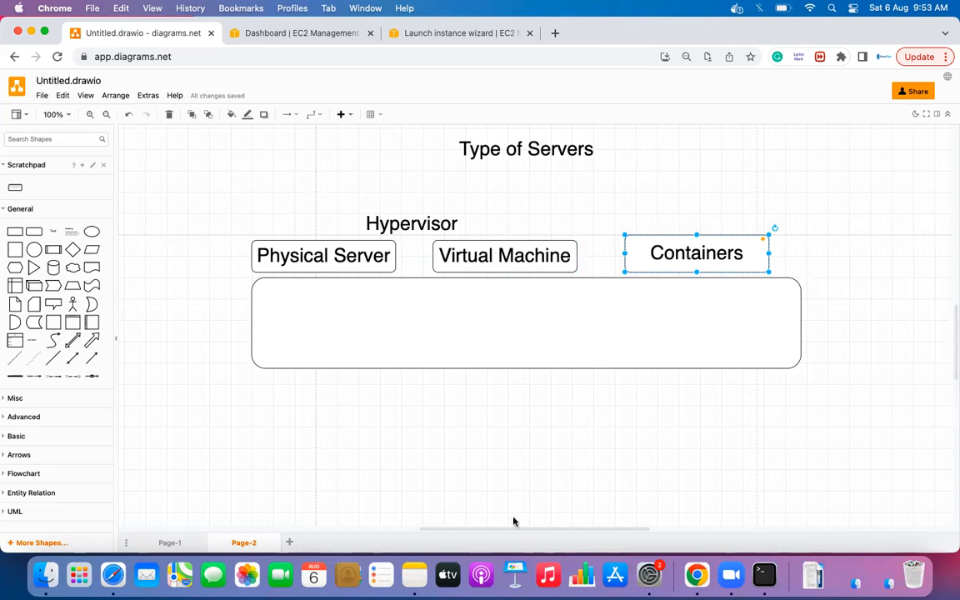
{"action": "left_click", "coordinate": [513, 459]}
{"action": "key", "text": "super+a"}
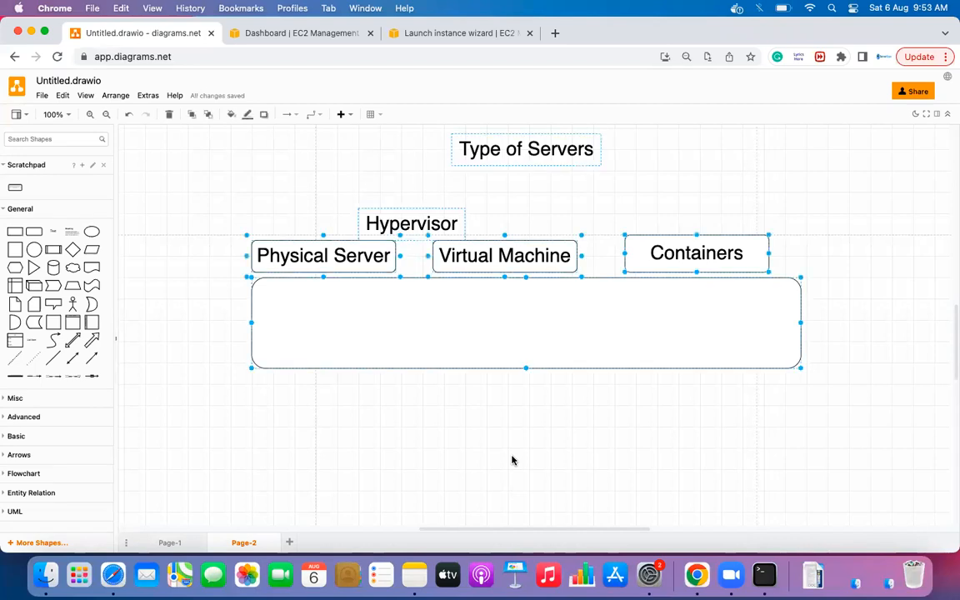
{"action": "key", "text": "BackSpace"}
- Place a 300x50 rounded rectangle labelled 'Dev Env'
{"action": "scroll", "coordinate": [492, 433], "scroll_direction": "down", "scroll_amount": 3}
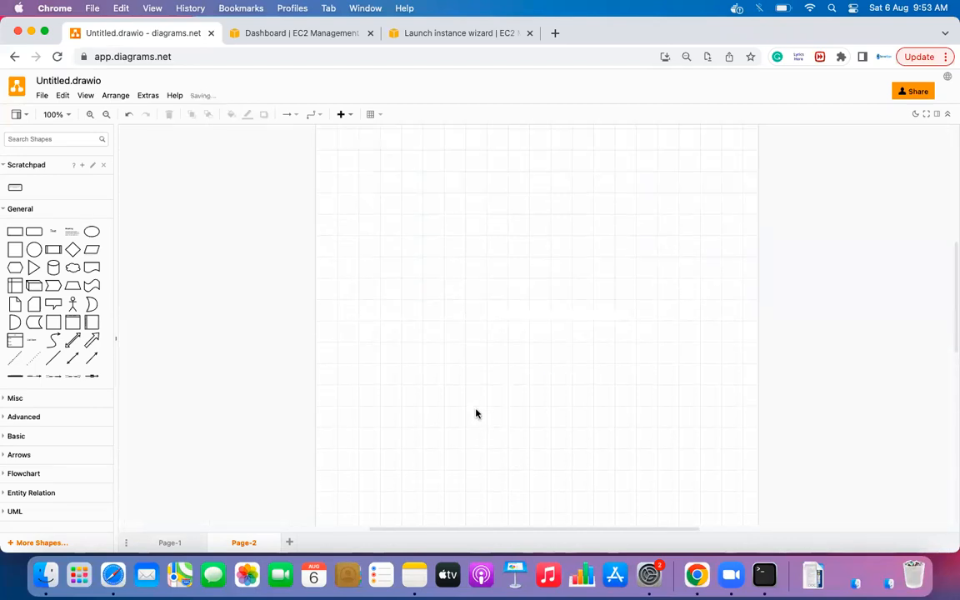
{"action": "left_click_drag", "start_coordinate": [33, 232], "coordinate": [270, 151]}
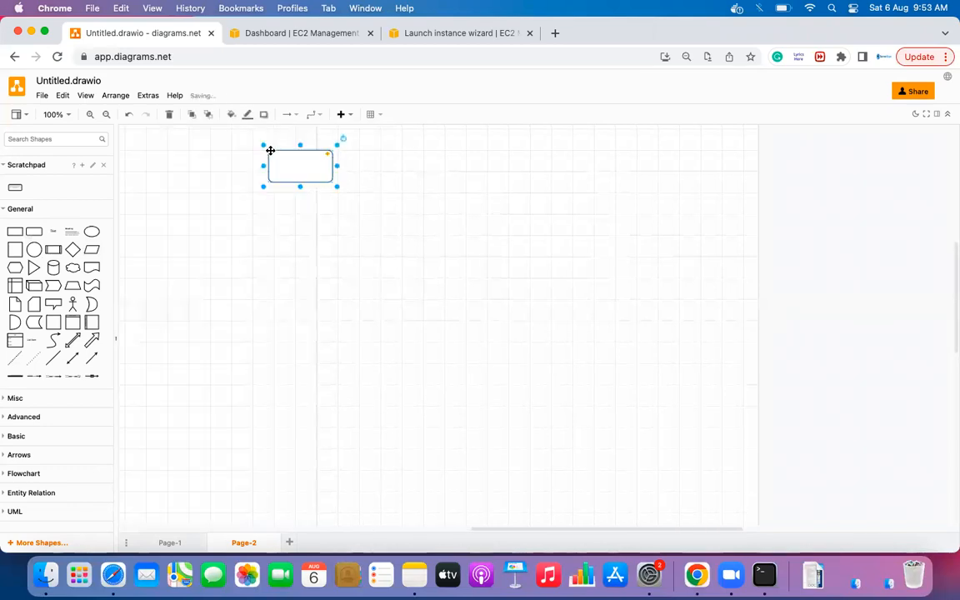
{"action": "left_click_drag", "start_coordinate": [336, 187], "coordinate": [441, 193]}
{"action": "double_click", "coordinate": [359, 166]}
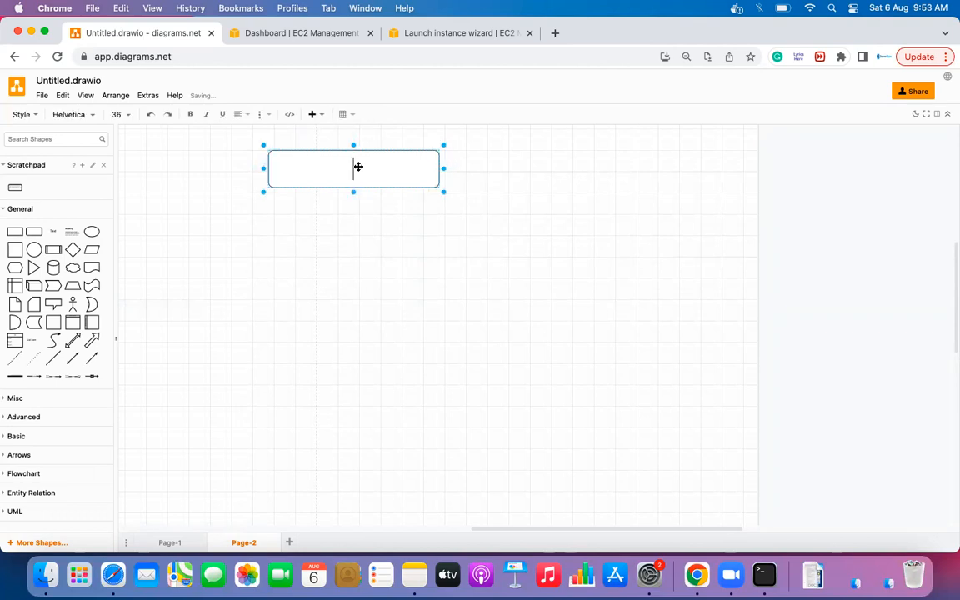
{"action": "type", "text": "Dev"}
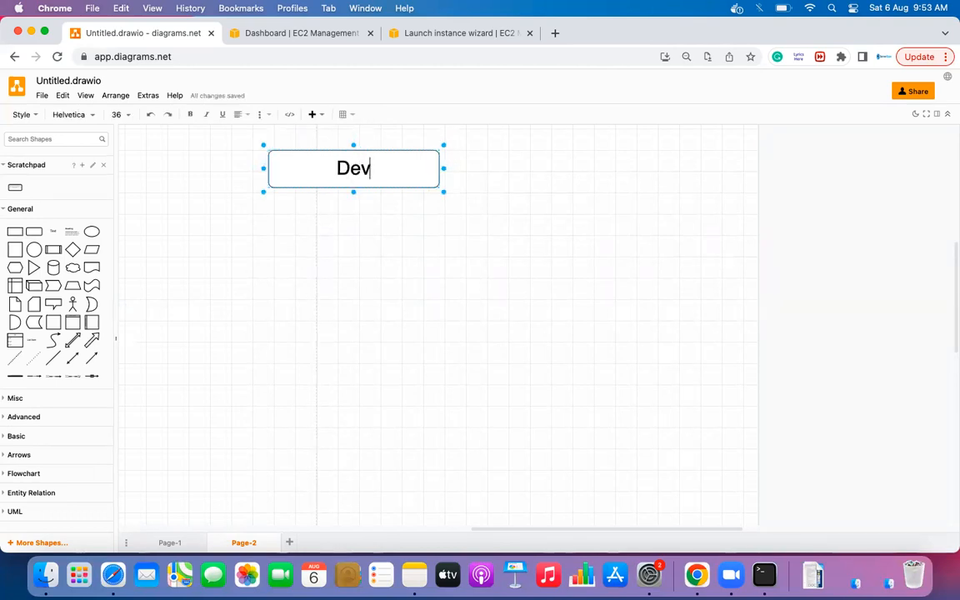
{"action": "type", "text": " Env"}
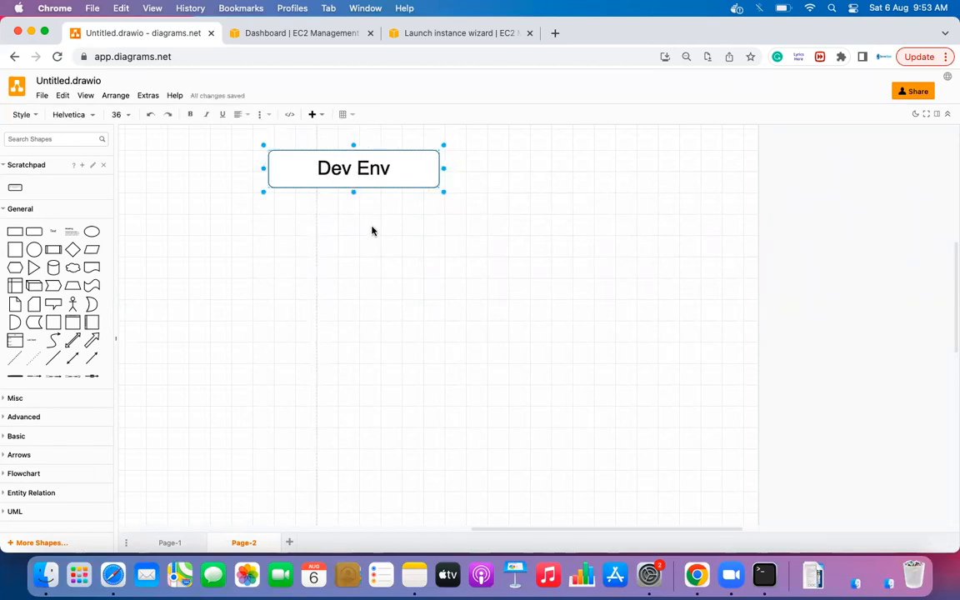
{"action": "left_click", "coordinate": [372, 229]}
- Copy the Dev Env box to its right and relabel it 'QA Env'
{"action": "left_click", "coordinate": [387, 163]}
{"action": "left_click_drag", "start_coordinate": [387, 164], "coordinate": [555, 162]}
{"action": "double_click", "coordinate": [512, 170]}
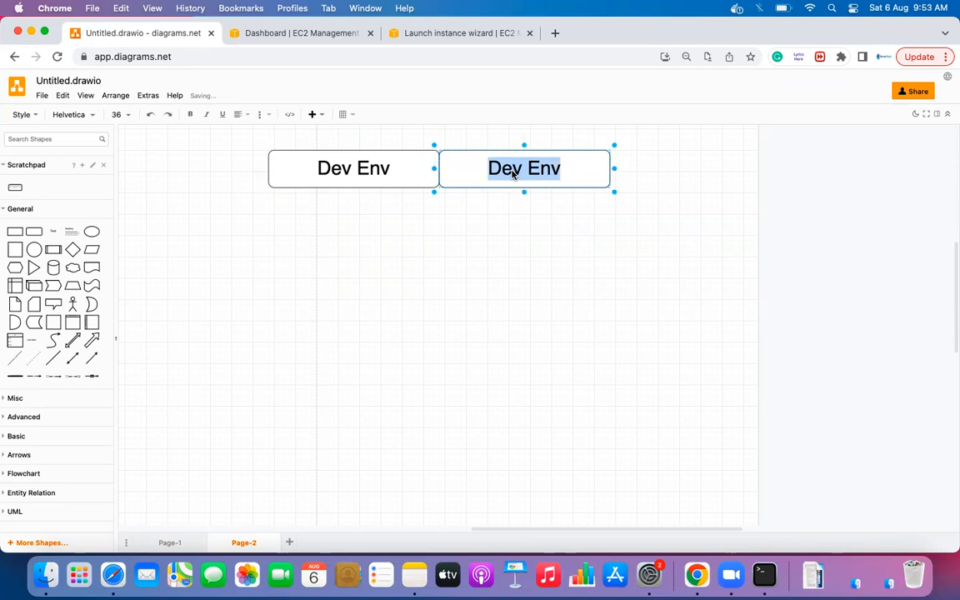
{"action": "left_click", "coordinate": [513, 172]}
{"action": "key", "text": "Right"}
{"action": "key", "text": "BackSpace"}
{"action": "key", "text": "BackSpace"}
{"action": "key", "text": "BackSpace"}
{"action": "type", "text": "QA"}
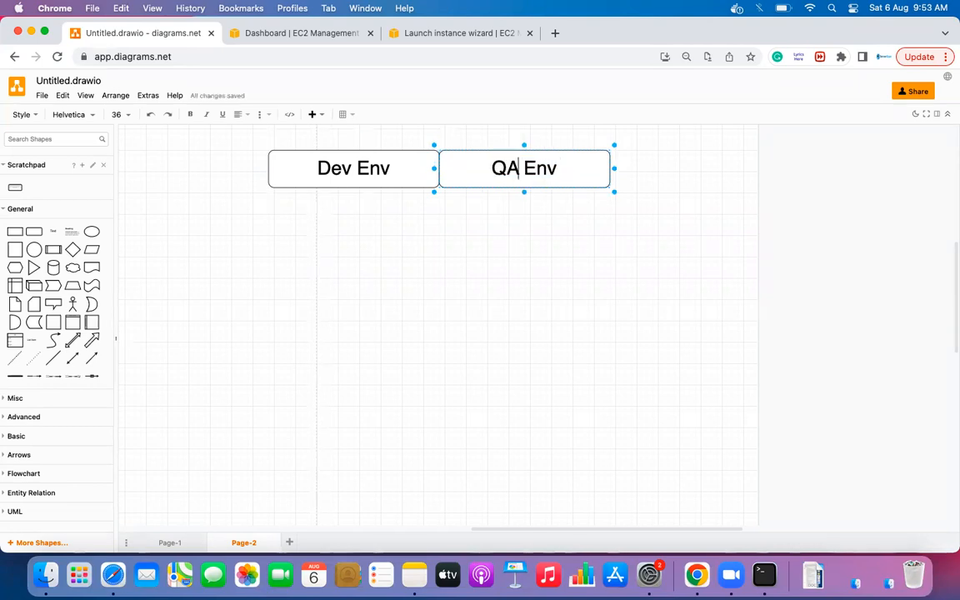
{"action": "left_click", "coordinate": [545, 256]}
- Add a third copy to the right labelled 'SIT Env'
{"action": "left_click", "coordinate": [537, 166]}
{"action": "left_click_drag", "start_coordinate": [538, 167], "coordinate": [707, 163]}
{"action": "double_click", "coordinate": [707, 164]}
{"action": "left_click", "coordinate": [682, 167]}
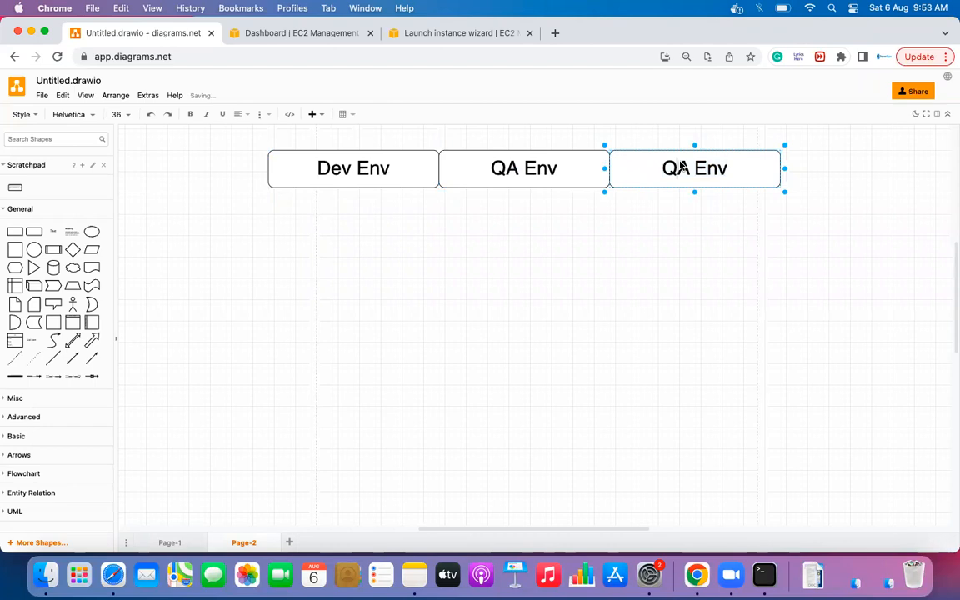
{"action": "key", "text": "BackSpace"}
{"action": "key", "text": "BackSpace"}
{"action": "type", "text": "SIT"}
{"action": "left_click", "coordinate": [687, 225]}
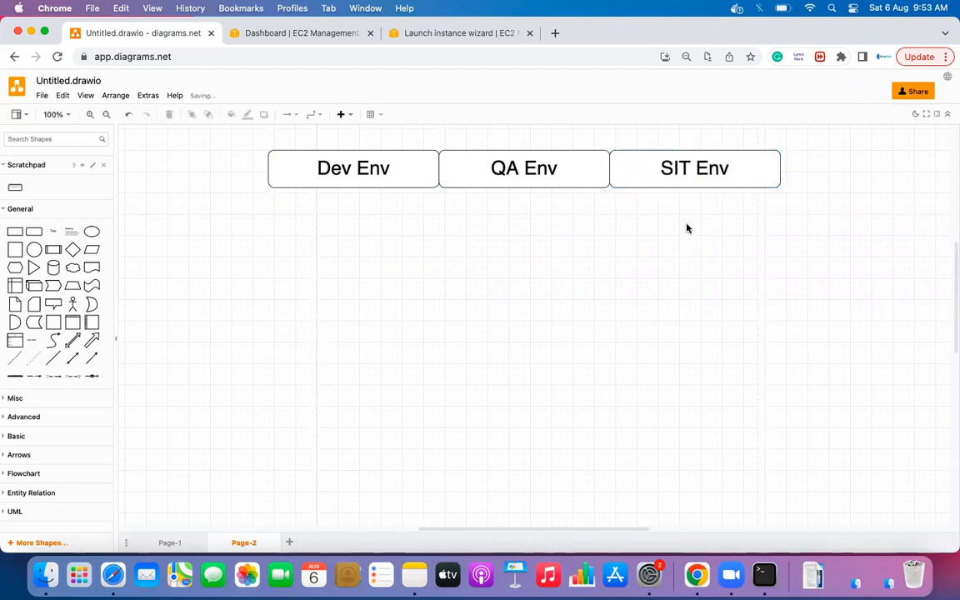
- Add a fourth copy at the row's end labelled 'UAT Env'
{"action": "left_click", "coordinate": [687, 170]}
{"action": "left_click_drag", "start_coordinate": [687, 171], "coordinate": [853, 167]}
{"action": "scroll", "coordinate": [852, 167], "scroll_direction": "right", "scroll_amount": 3}
{"action": "double_click", "coordinate": [711, 171]}
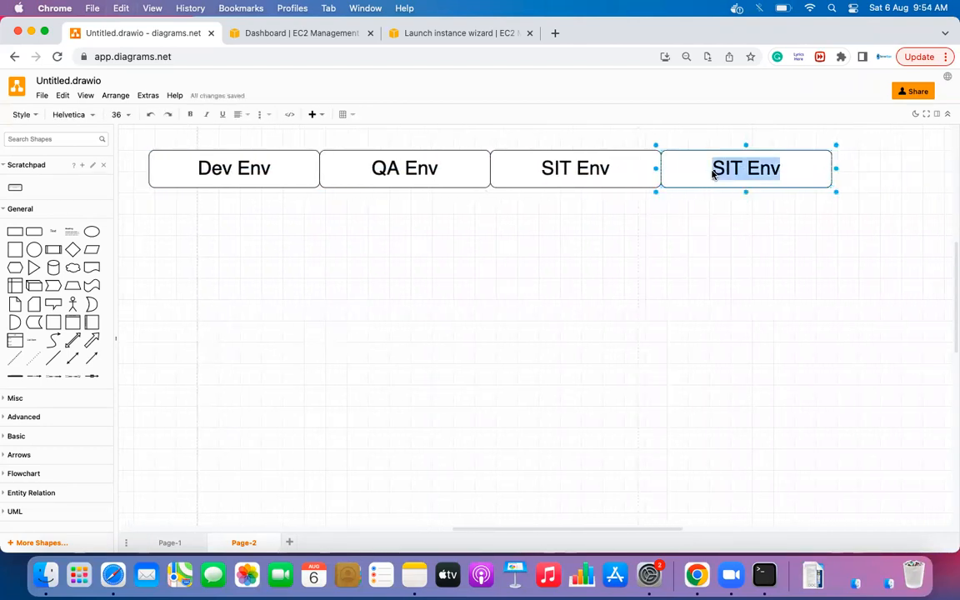
{"action": "key", "text": "Right"}
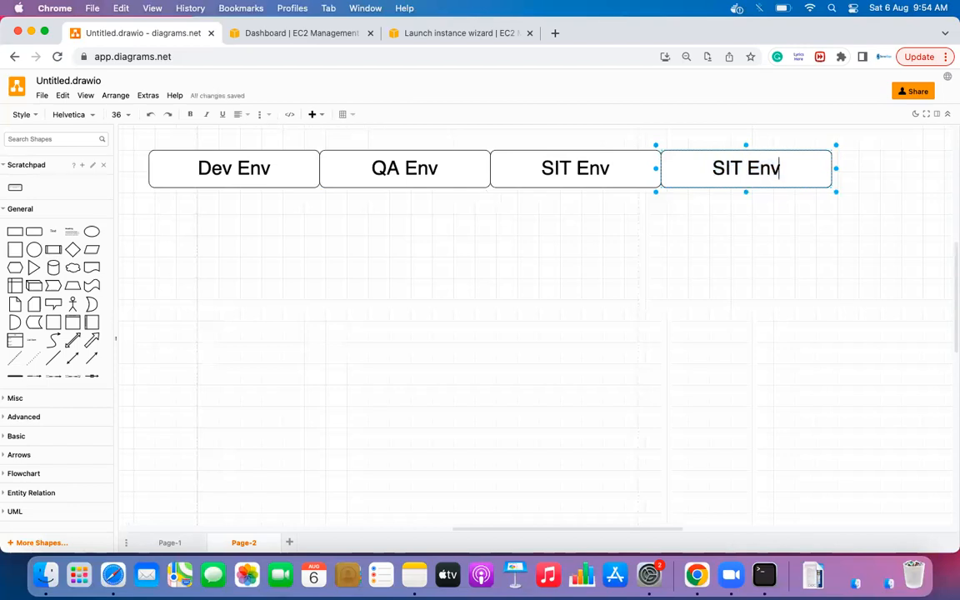
{"action": "key", "text": "BackSpace"}
{"action": "key", "text": "BackSpace"}
{"action": "key", "text": "BackSpace"}
{"action": "key", "text": "BackSpace"}
{"action": "type", "text": "UAT"}
{"action": "left_click", "coordinate": [735, 233]}
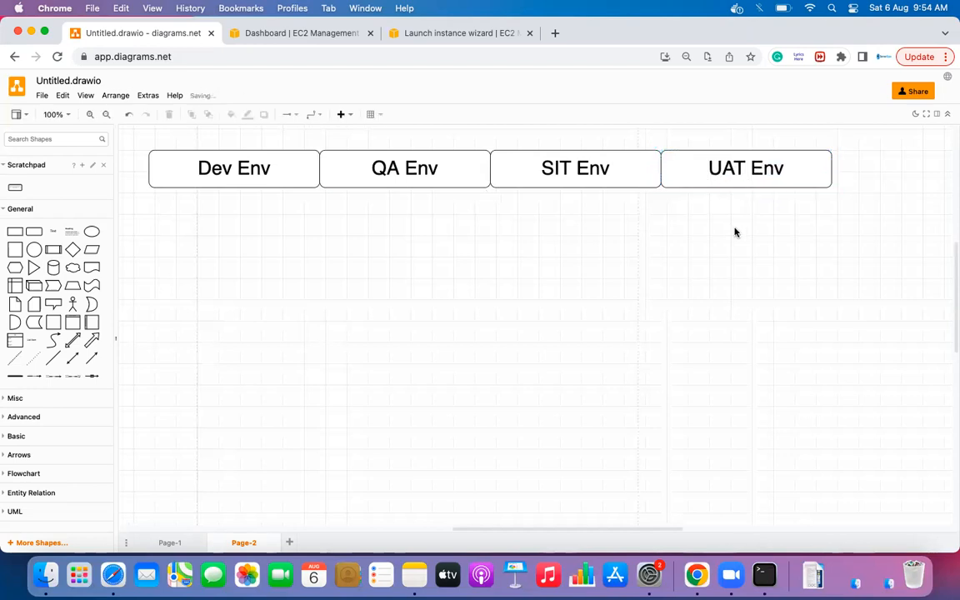
- Add a fifth copy at the row's end labelled 'Prod Env'
{"action": "left_click_drag", "start_coordinate": [743, 177], "coordinate": [910, 178]}
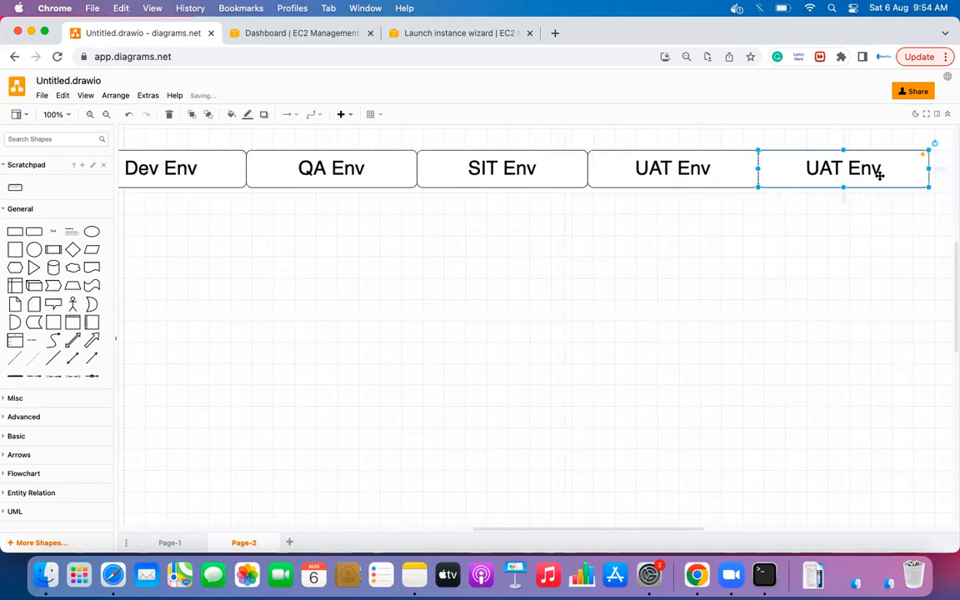
{"action": "double_click", "coordinate": [824, 167]}
{"action": "left_click", "coordinate": [832, 170]}
{"action": "key", "text": "Right"}
{"action": "key", "text": "BackSpace"}
{"action": "key", "text": "BackSpace"}
{"action": "key", "text": "BackSpace"}
{"action": "type", "text": "Prod"}
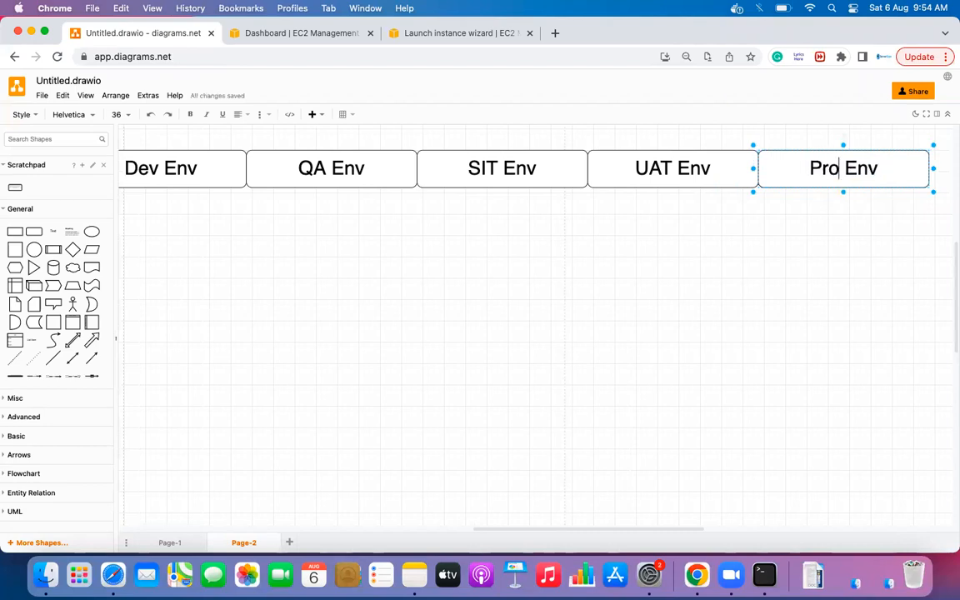
{"action": "left_click", "coordinate": [756, 250]}
- Narrow the Dev Env and QA Env boxes
{"action": "scroll", "coordinate": [565, 233], "scroll_direction": "left", "scroll_amount": 2}
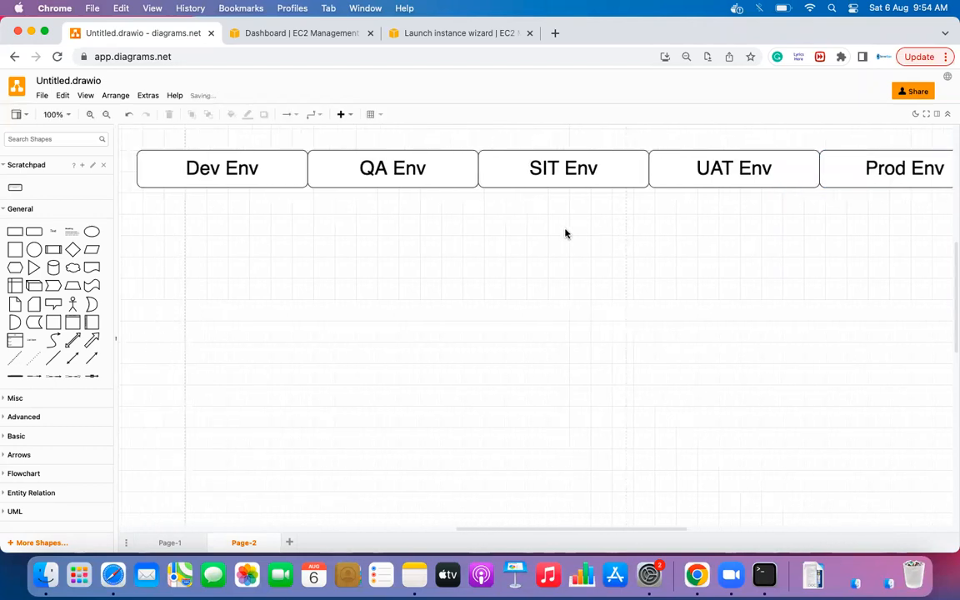
{"action": "left_click", "coordinate": [182, 171]}
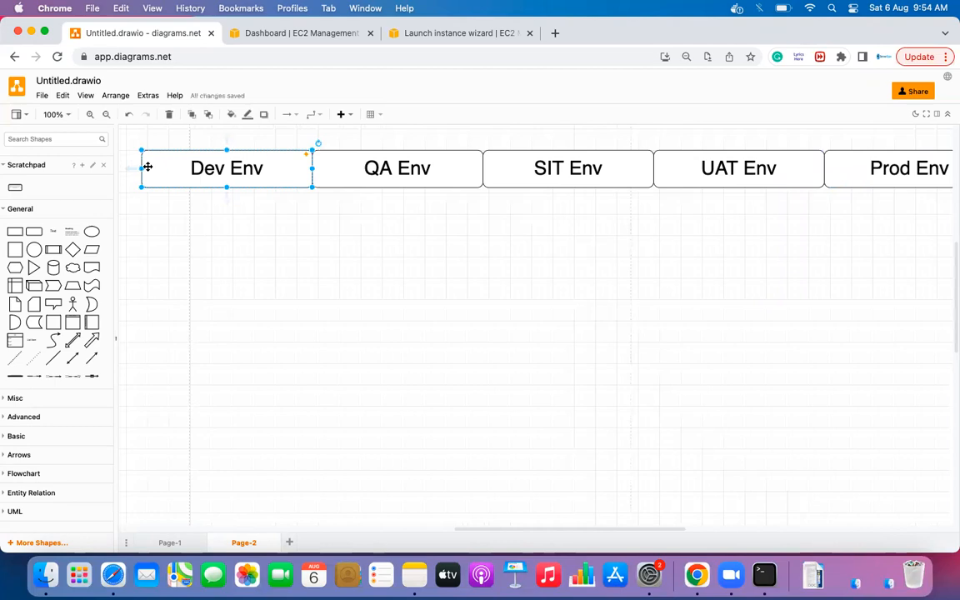
{"action": "left_click_drag", "start_coordinate": [141, 168], "coordinate": [227, 170]}
{"action": "left_click", "coordinate": [264, 217]}
{"action": "left_click", "coordinate": [341, 165]}
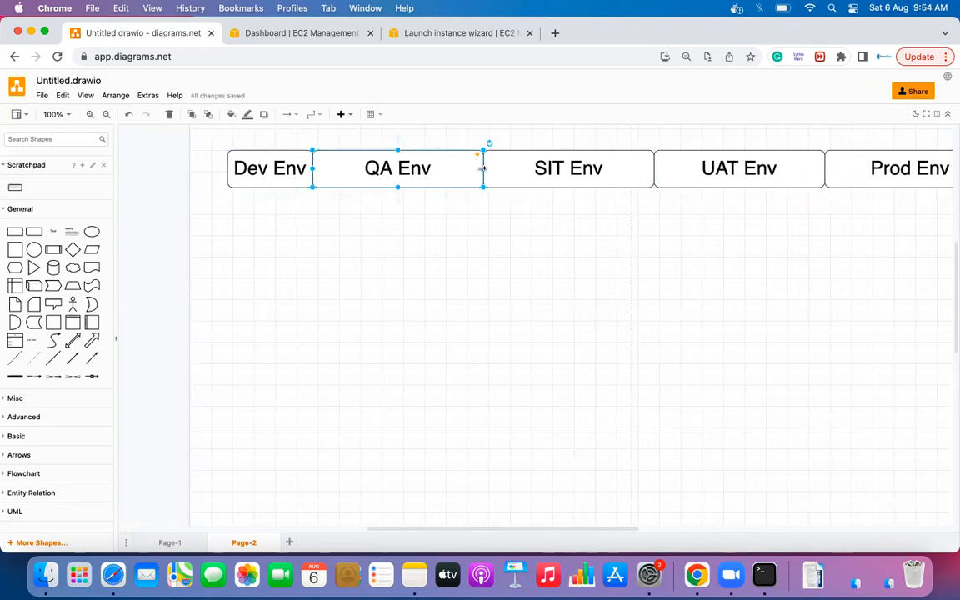
{"action": "left_click_drag", "start_coordinate": [482, 169], "coordinate": [411, 169]}
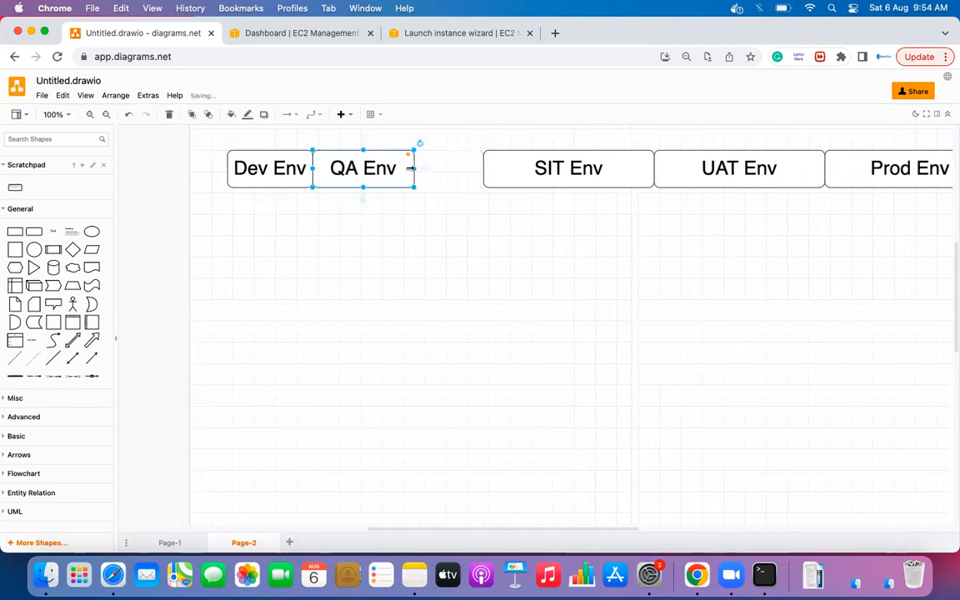
- Slide SIT, UAT and Prod Env left against each other, narrowing each box
{"action": "left_click", "coordinate": [523, 180]}
{"action": "left_click_drag", "start_coordinate": [523, 180], "coordinate": [454, 178]}
{"action": "left_click_drag", "start_coordinate": [584, 169], "coordinate": [511, 167]}
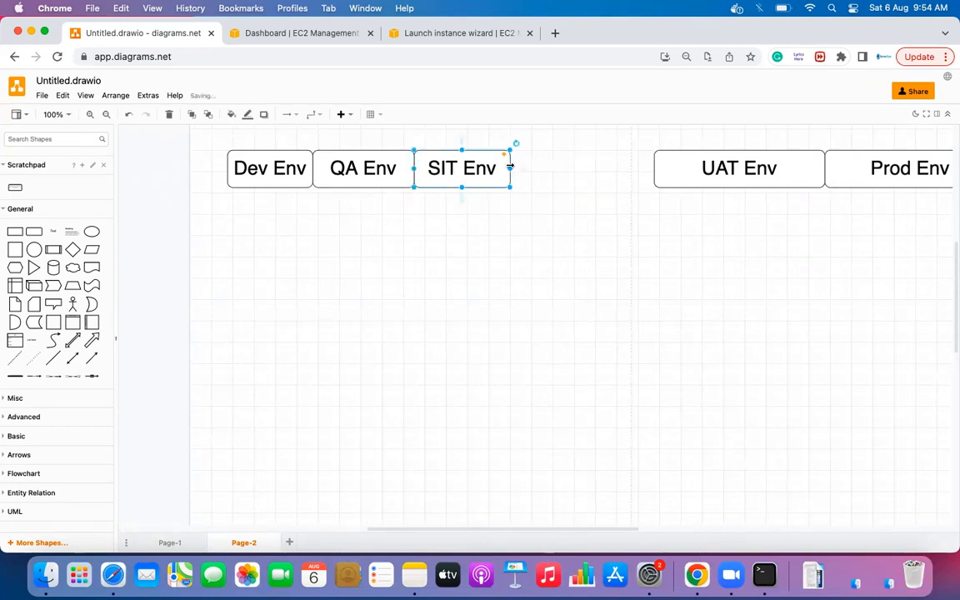
{"action": "left_click_drag", "start_coordinate": [658, 177], "coordinate": [523, 178]}
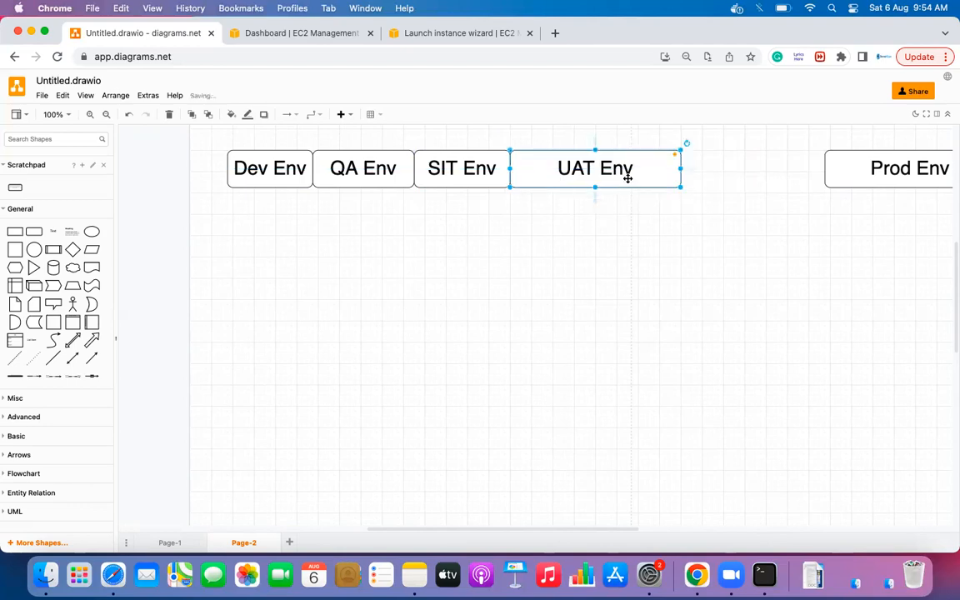
{"action": "left_click_drag", "start_coordinate": [677, 168], "coordinate": [595, 157]}
{"action": "left_click_drag", "start_coordinate": [843, 167], "coordinate": [620, 170]}
{"action": "left_click_drag", "start_coordinate": [771, 168], "coordinate": [689, 170]}
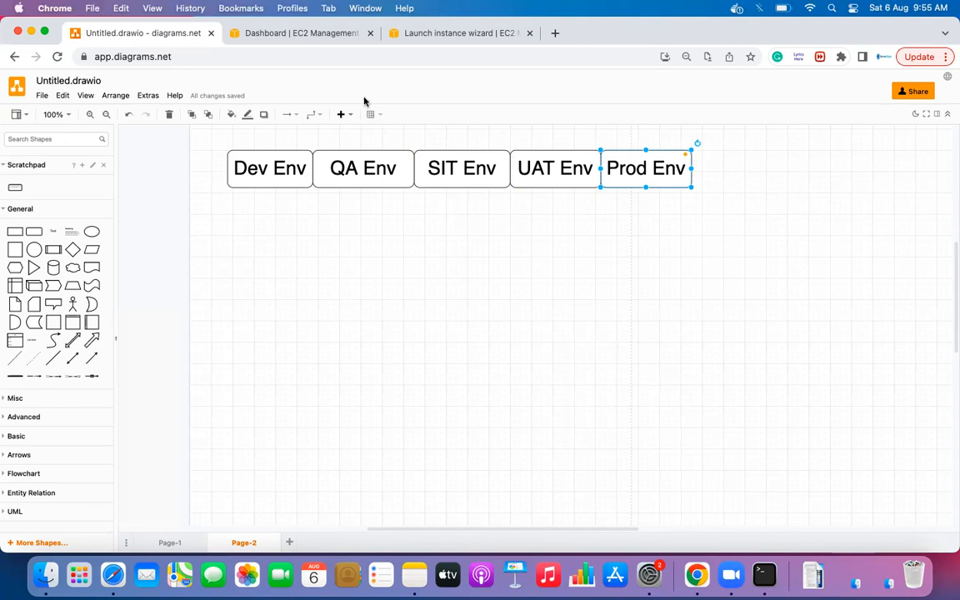
{"action": "left_click", "coordinate": [319, 298]}
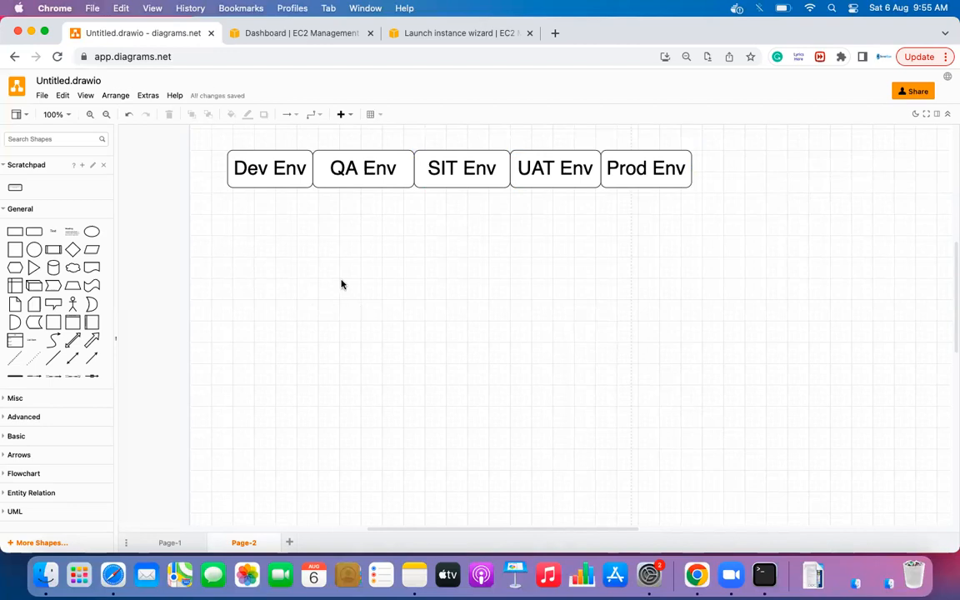
- From the EC2 Dashboard sidebar, open Instance Types in a new tab and view it
{"action": "left_click", "coordinate": [284, 33]}
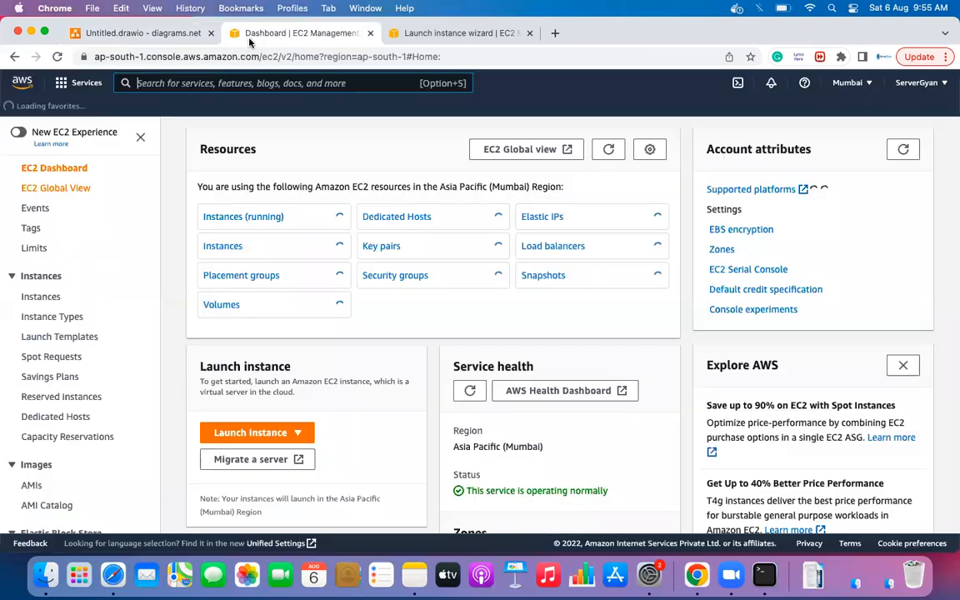
{"action": "right_click", "coordinate": [57, 319]}
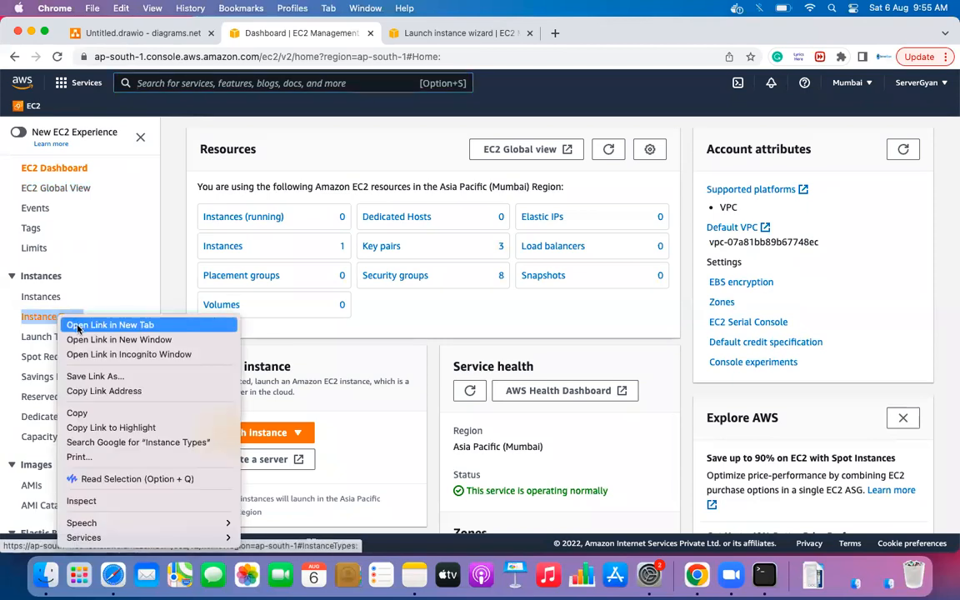
{"action": "left_click", "coordinate": [78, 328]}
{"action": "left_click", "coordinate": [420, 33]}
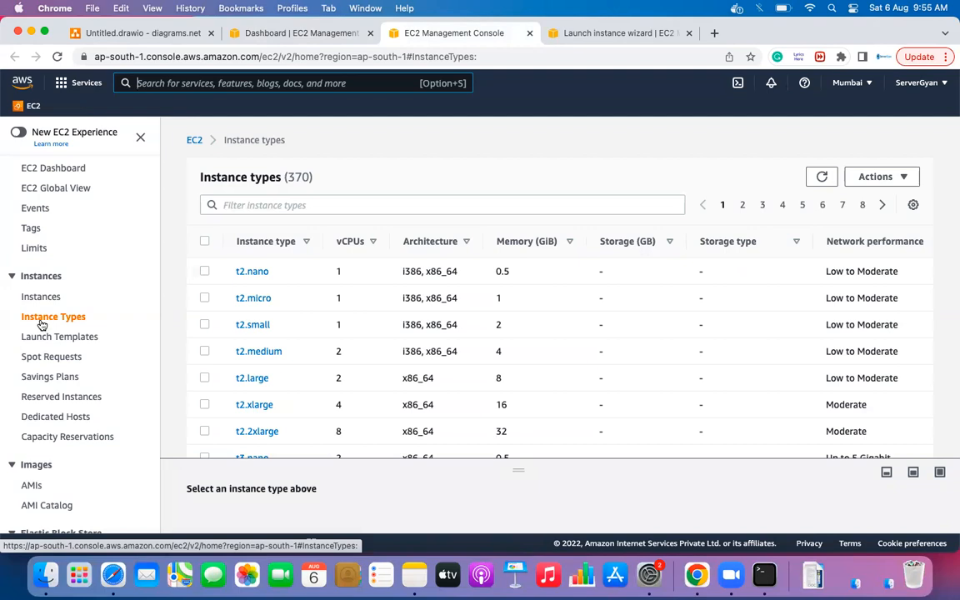
- Filter the instance types list to c5.4xlarge, m5.4xlarge and r5.4xlarge
{"action": "left_click", "coordinate": [234, 205]}
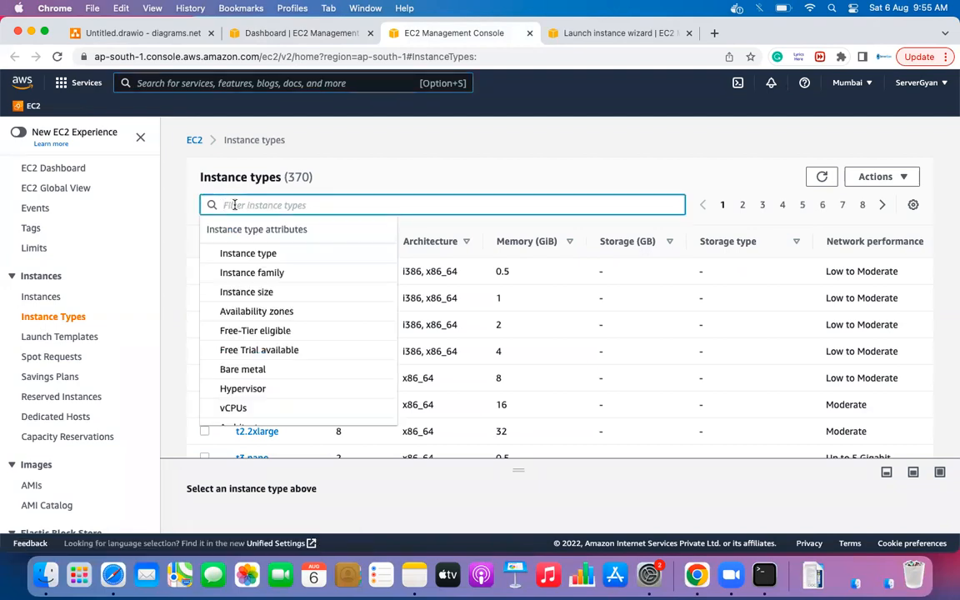
{"action": "type", "text": "c"}
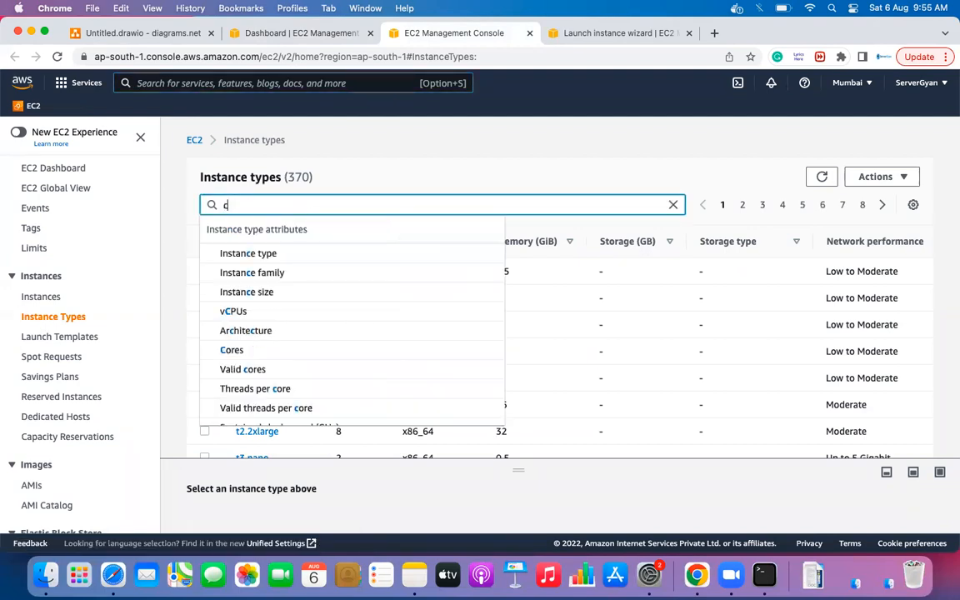
{"action": "type", "text": "5."}
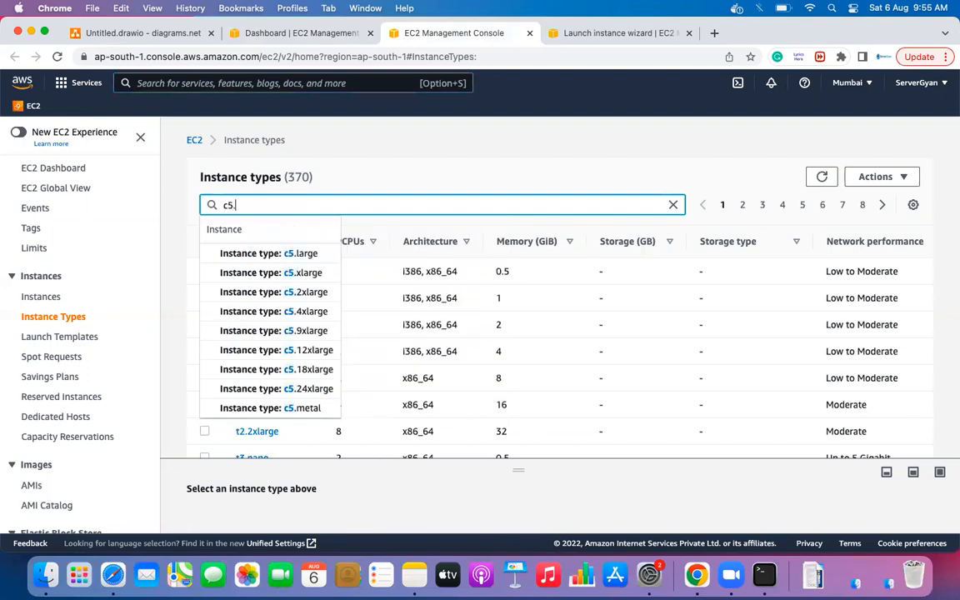
{"action": "type", "text": "4"}
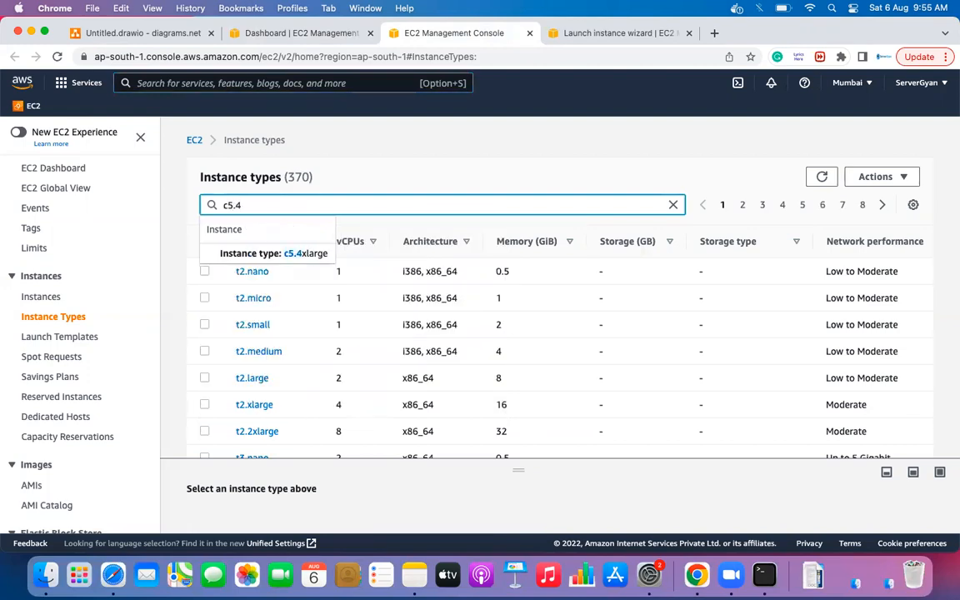
{"action": "left_click", "coordinate": [231, 254]}
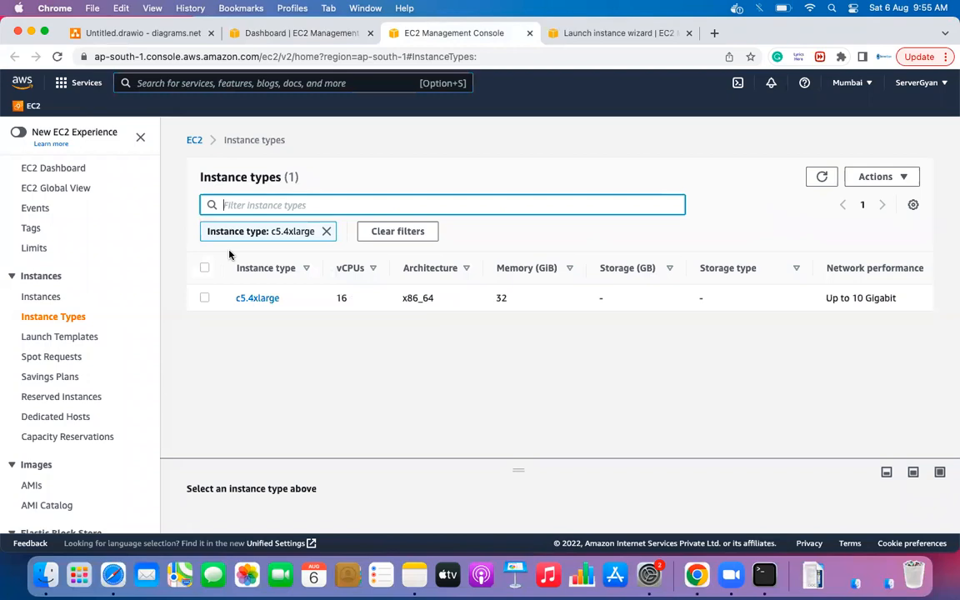
{"action": "left_click", "coordinate": [261, 204]}
{"action": "type", "text": "m5.4"}
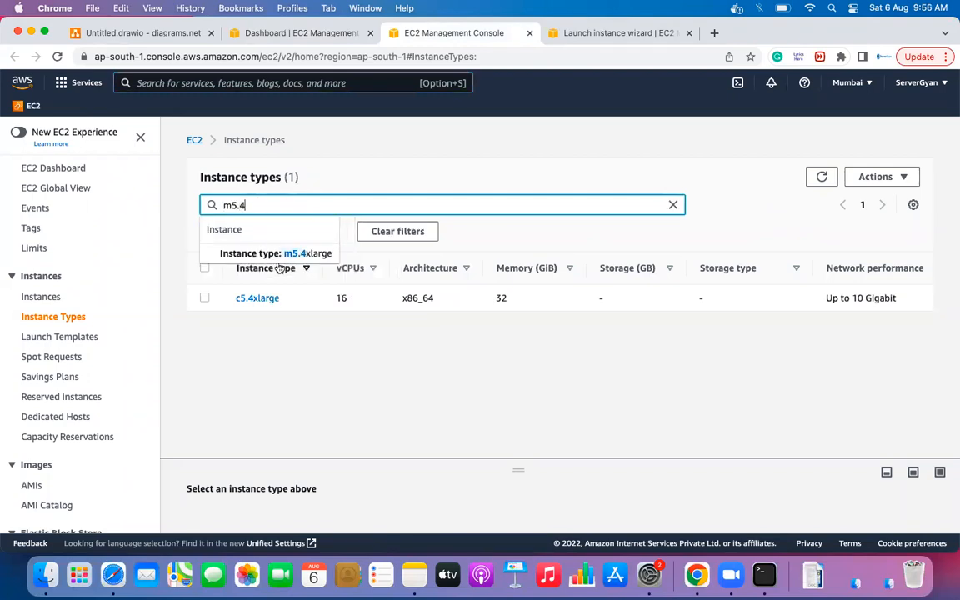
{"action": "left_click", "coordinate": [273, 252]}
{"action": "left_click", "coordinate": [280, 204]}
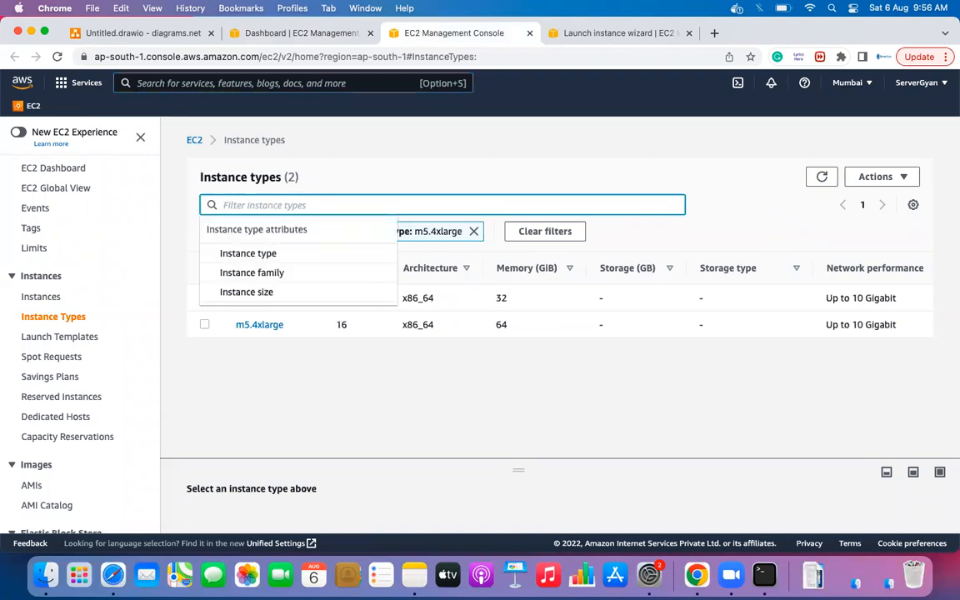
{"action": "type", "text": "r5.4"}
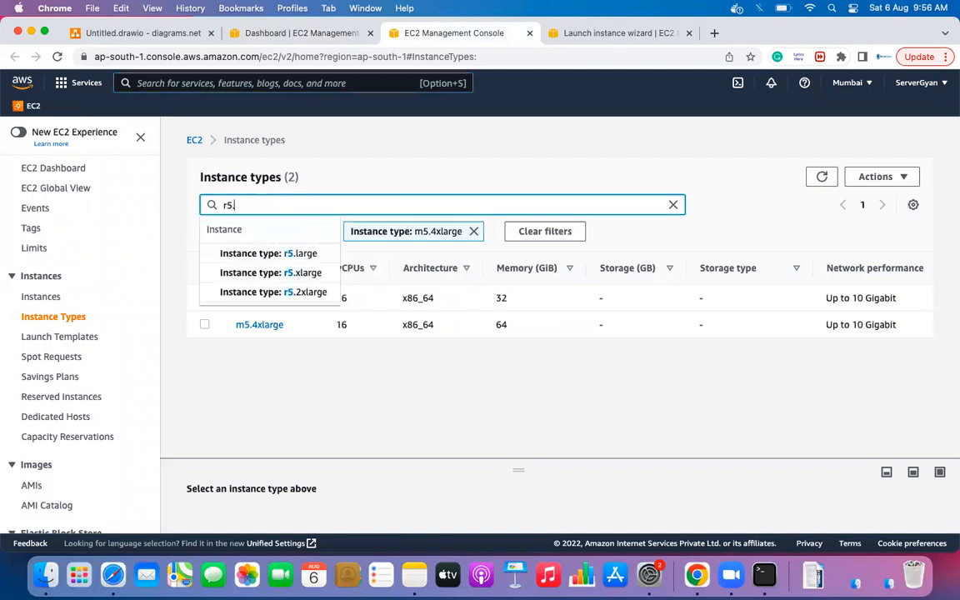
{"action": "key", "text": "Down"}
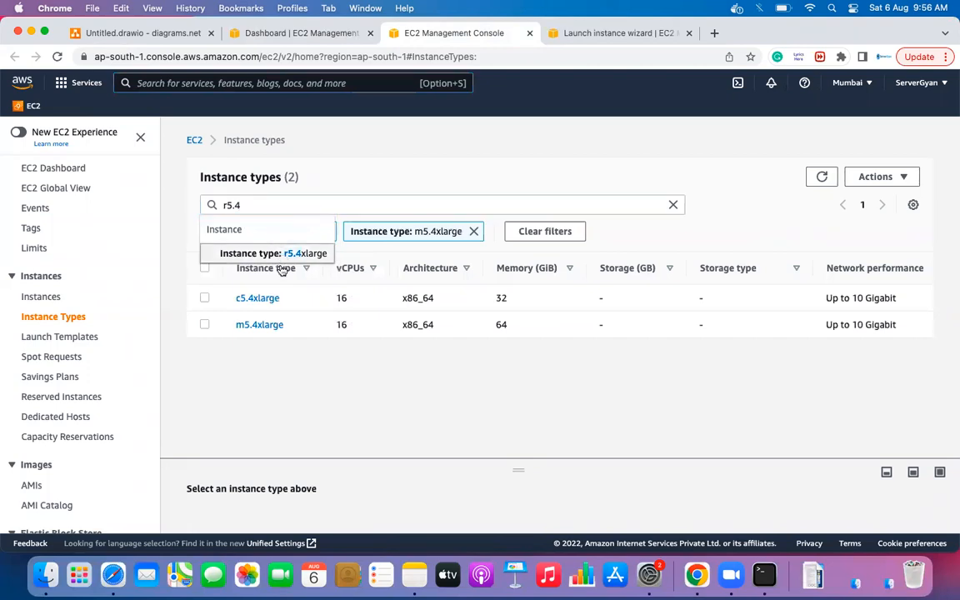
{"action": "key", "text": "Return"}
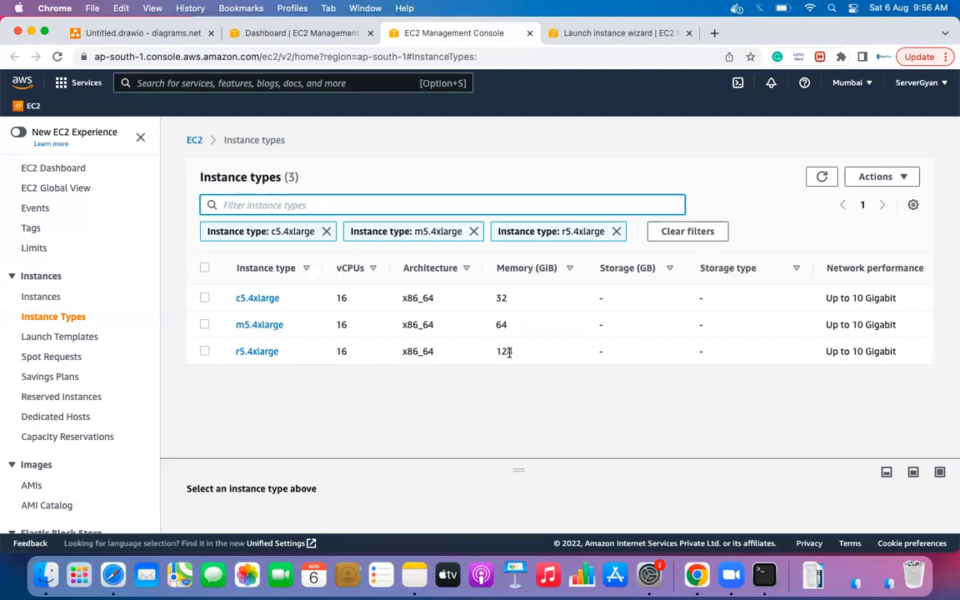
- Scroll to the on-demand Linux prices: 0.68, 0.808 and 1.04 USD/hour
{"action": "scroll", "coordinate": [509, 351], "scroll_direction": "right", "scroll_amount": 2}
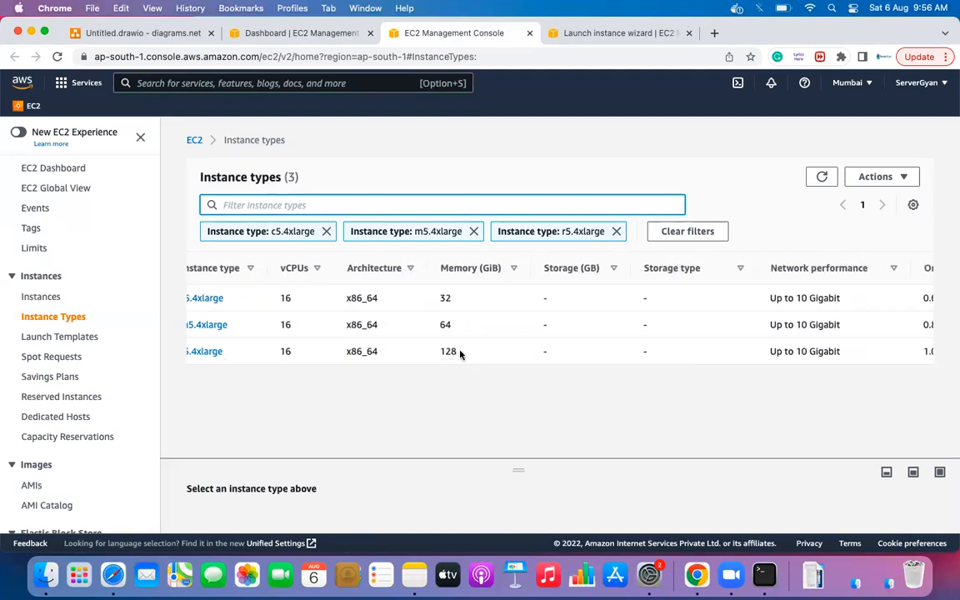
{"action": "scroll", "coordinate": [459, 354], "scroll_direction": "right", "scroll_amount": 5}
{"action": "scroll", "coordinate": [459, 354], "scroll_direction": "right", "scroll_amount": 2}
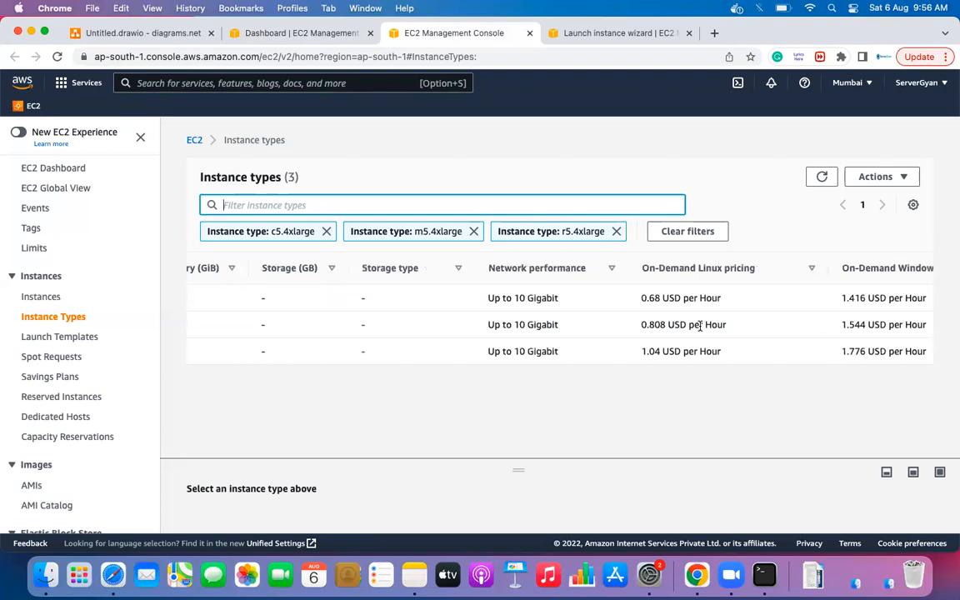
{"action": "scroll", "coordinate": [700, 326], "scroll_direction": "left", "scroll_amount": 2}
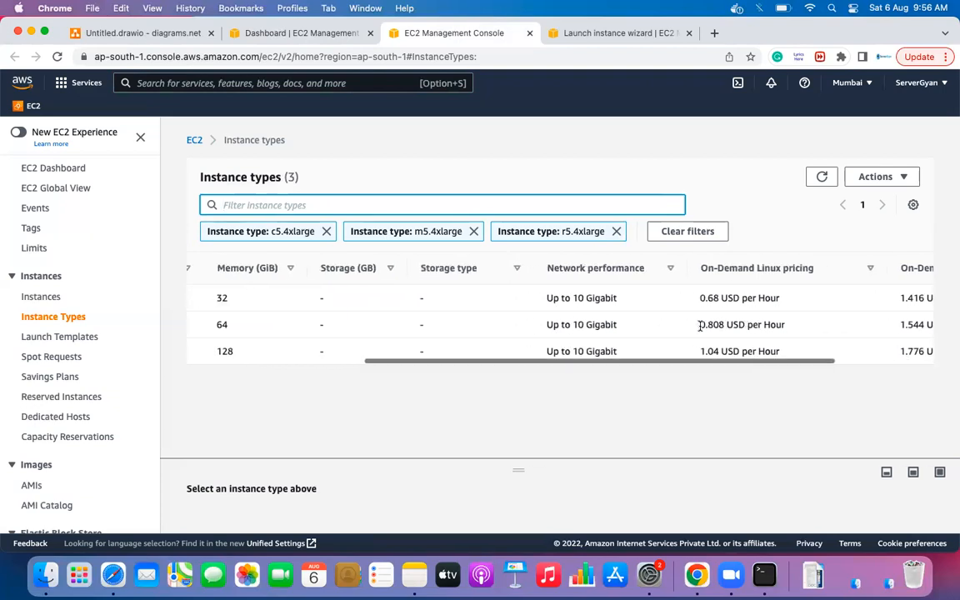
- Search Google for 'aws price calculator' in a new browser tab
{"action": "left_click", "coordinate": [715, 34]}
{"action": "type", "text": "aws se"}
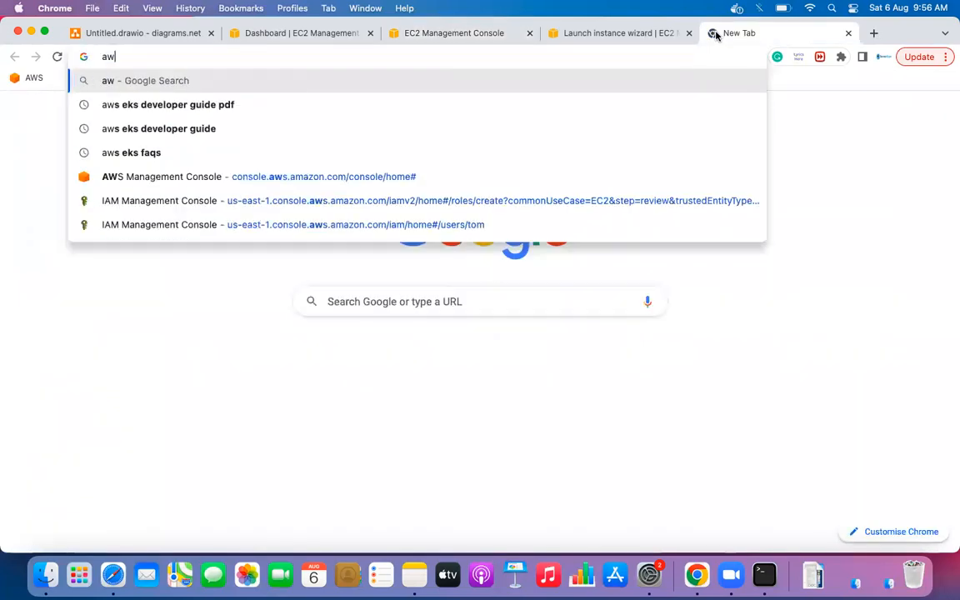
{"action": "key", "text": "BackSpace"}
{"action": "key", "text": "BackSpace"}
{"action": "key", "text": "BackSpace"}
{"action": "type", "text": "3 p"}
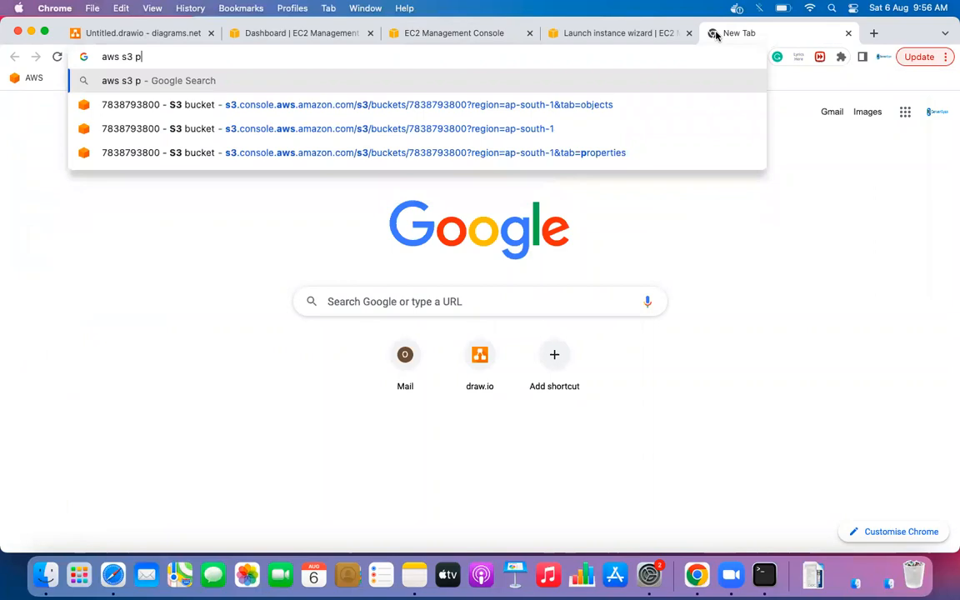
{"action": "type", "text": "ricing"}
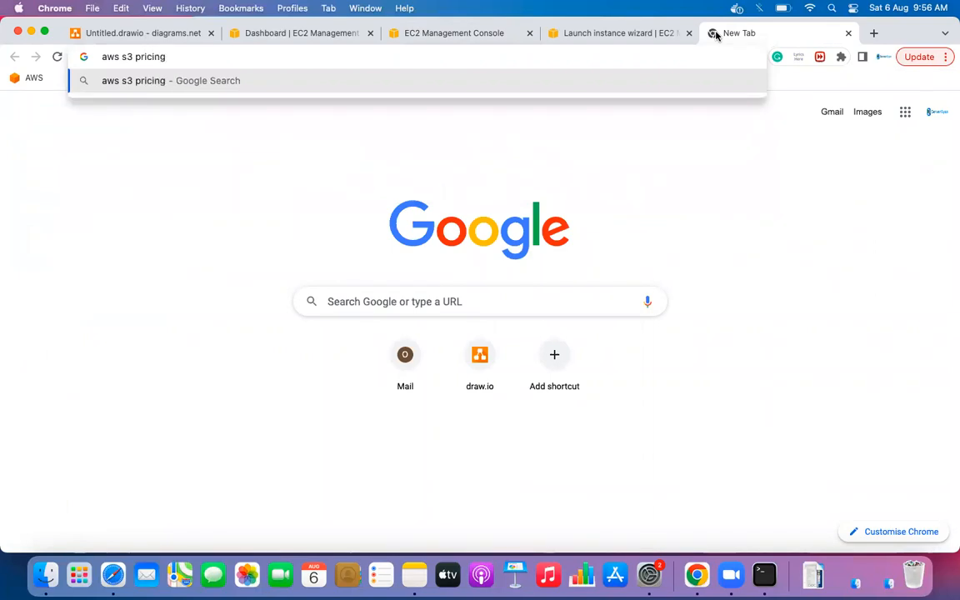
{"action": "key", "text": "BackSpace"}
{"action": "key", "text": "BackSpace"}
{"action": "key", "text": "BackSpace"}
{"action": "key", "text": "BackSpace"}
{"action": "key", "text": "BackSpace"}
{"action": "key", "text": "BackSpace"}
{"action": "key", "text": "BackSpace"}
{"action": "key", "text": "BackSpace"}
{"action": "key", "text": "BackSpace"}
{"action": "key", "text": "BackSpace"}
{"action": "key", "text": "BackSpace"}
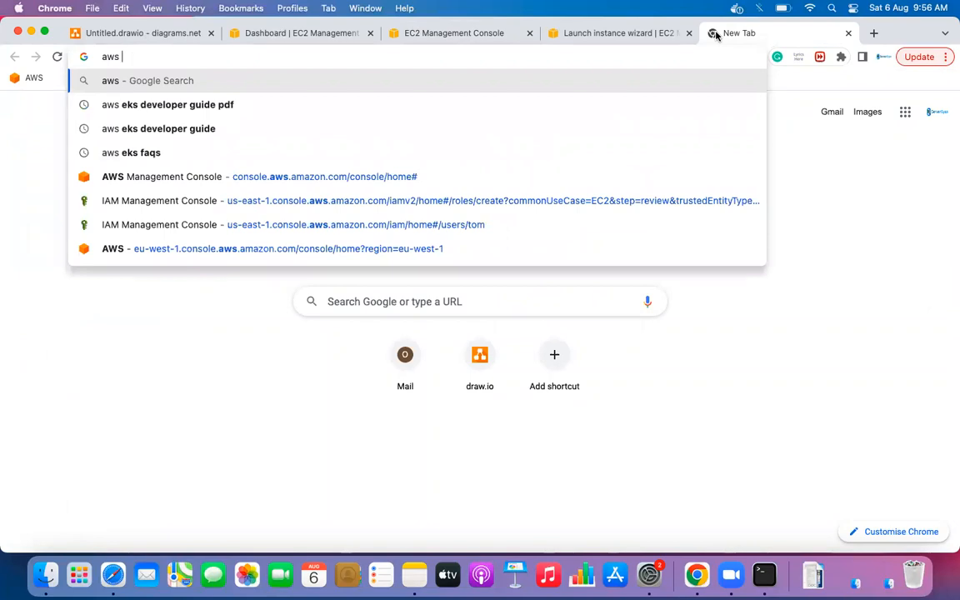
{"action": "type", "text": "price c"}
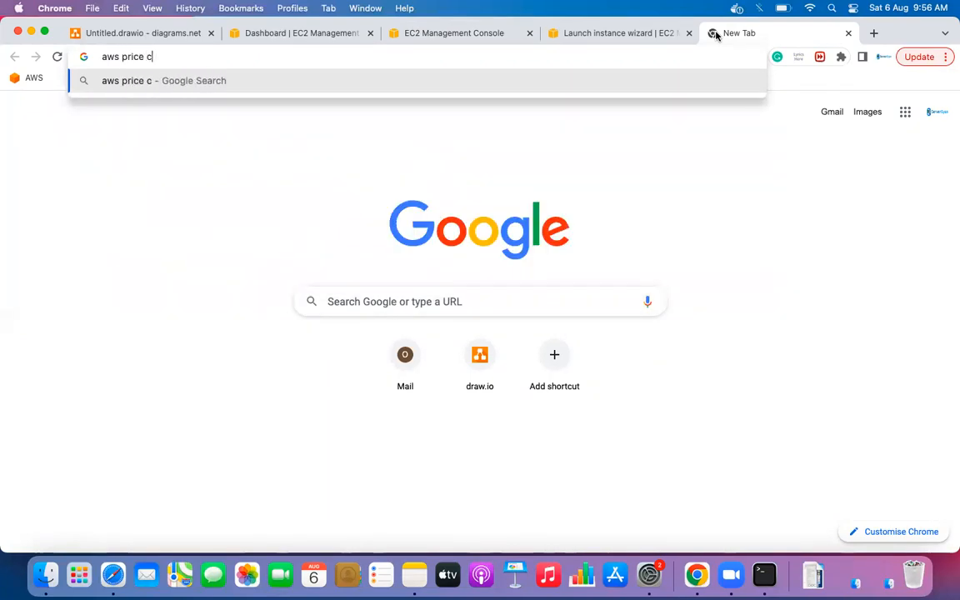
{"action": "type", "text": "alcu"}
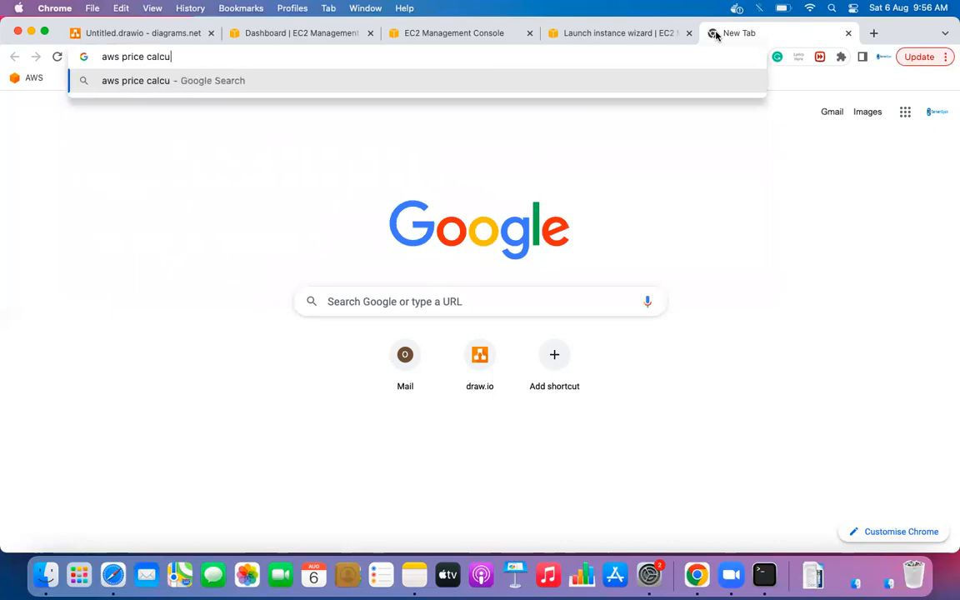
{"action": "type", "text": "lator"}
{"action": "key", "text": "Return"}
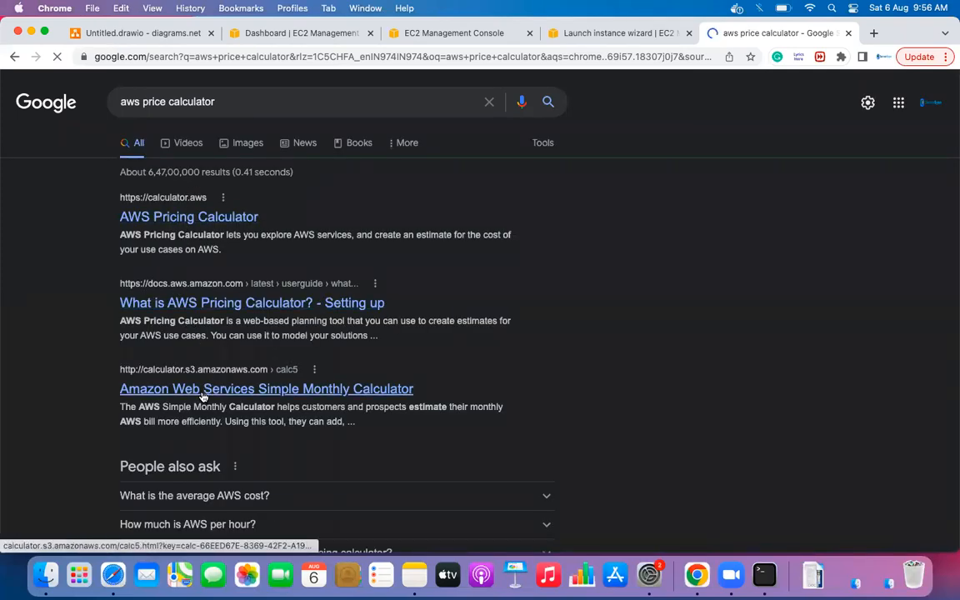
- Open AWS Pricing Calculator from the results, create an estimate, and browse the 146 services
{"action": "left_click", "coordinate": [200, 219]}
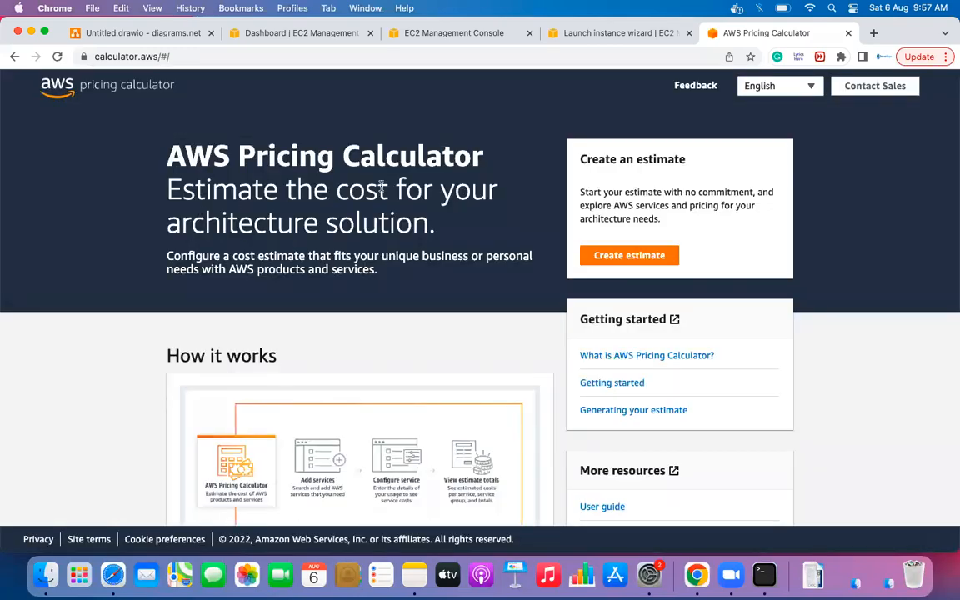
{"action": "left_click", "coordinate": [630, 256]}
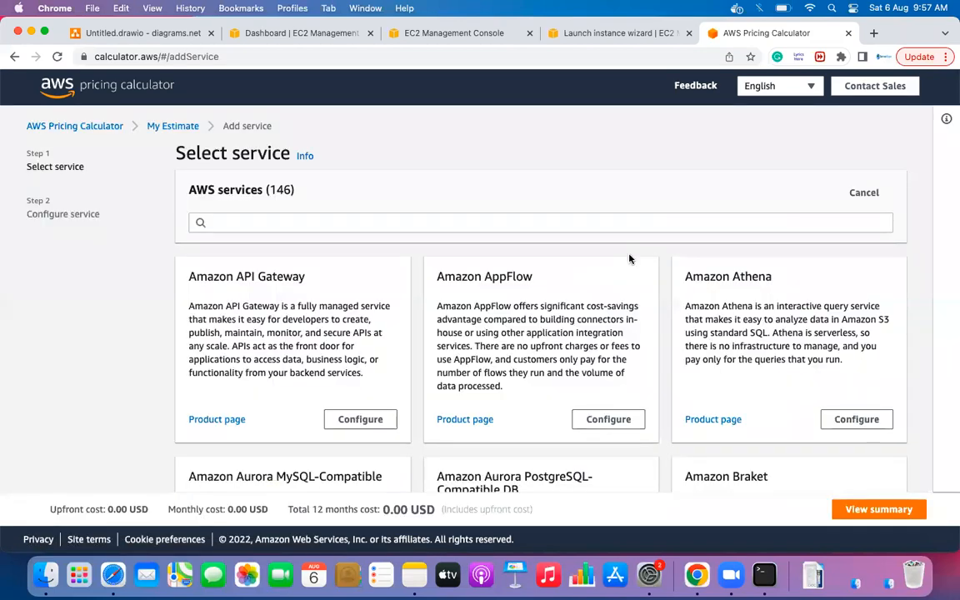
{"action": "scroll", "coordinate": [629, 259], "scroll_direction": "down", "scroll_amount": 2}
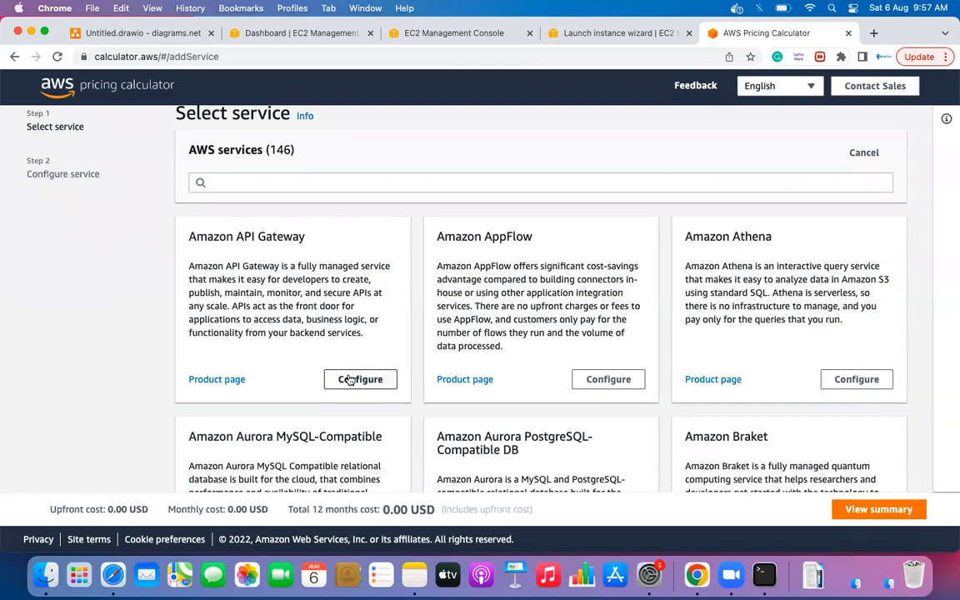
{"action": "scroll", "coordinate": [469, 384], "scroll_direction": "down", "scroll_amount": 5}
{"action": "scroll", "coordinate": [469, 383], "scroll_direction": "down", "scroll_amount": 2}
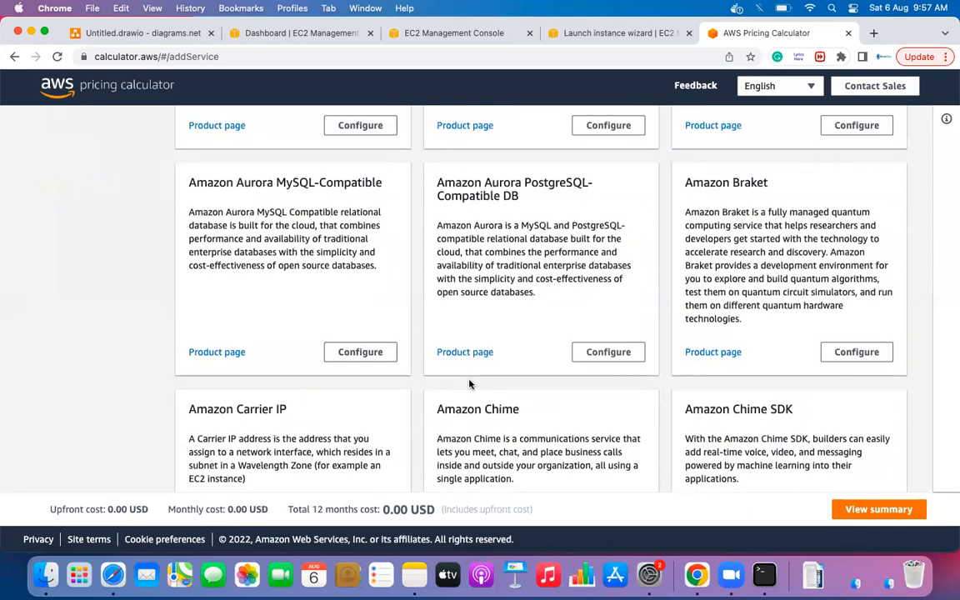
{"action": "scroll", "coordinate": [469, 384], "scroll_direction": "down", "scroll_amount": 2}
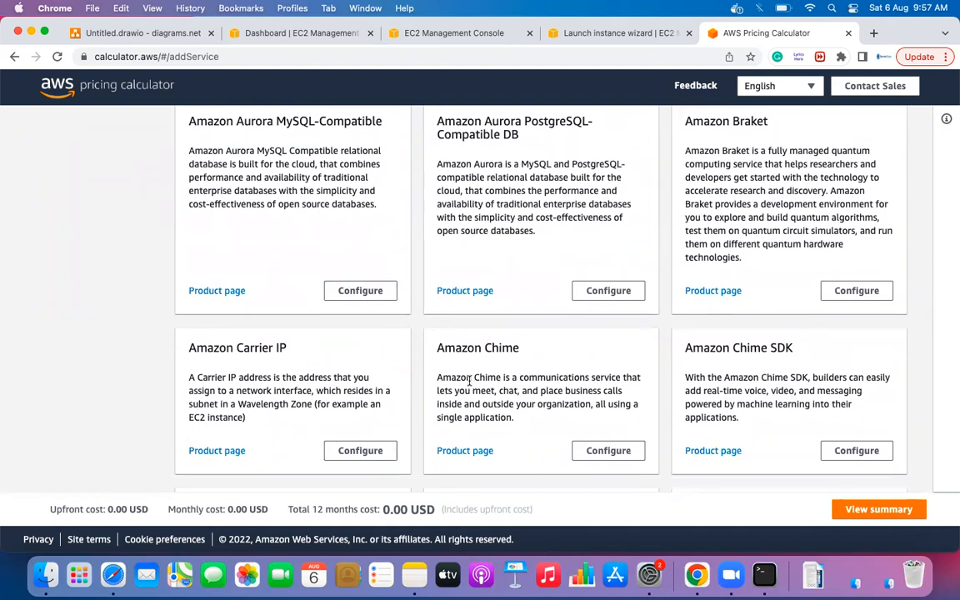
{"action": "scroll", "coordinate": [461, 386], "scroll_direction": "up", "scroll_amount": 10}
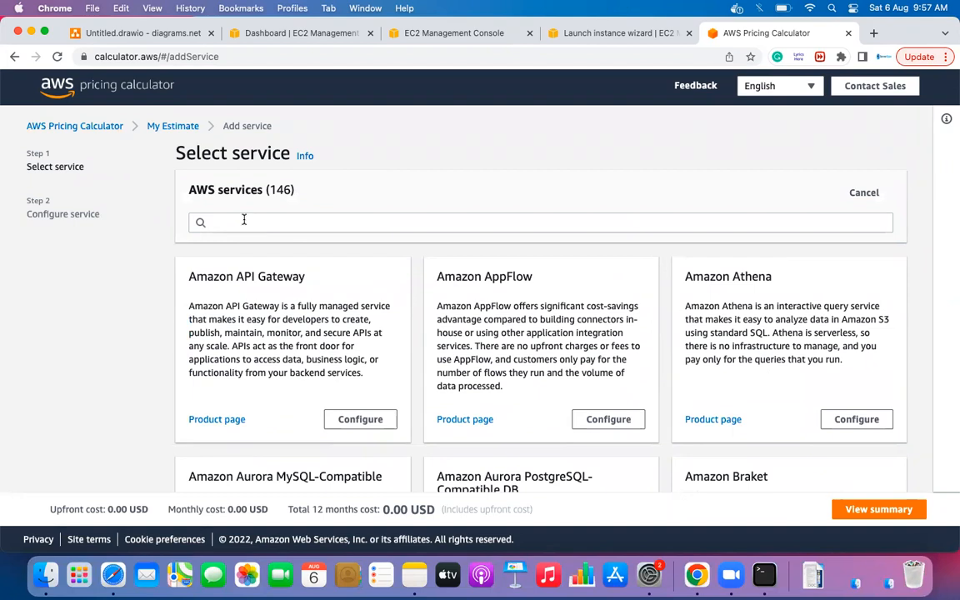
{"action": "left_click", "coordinate": [271, 33]}
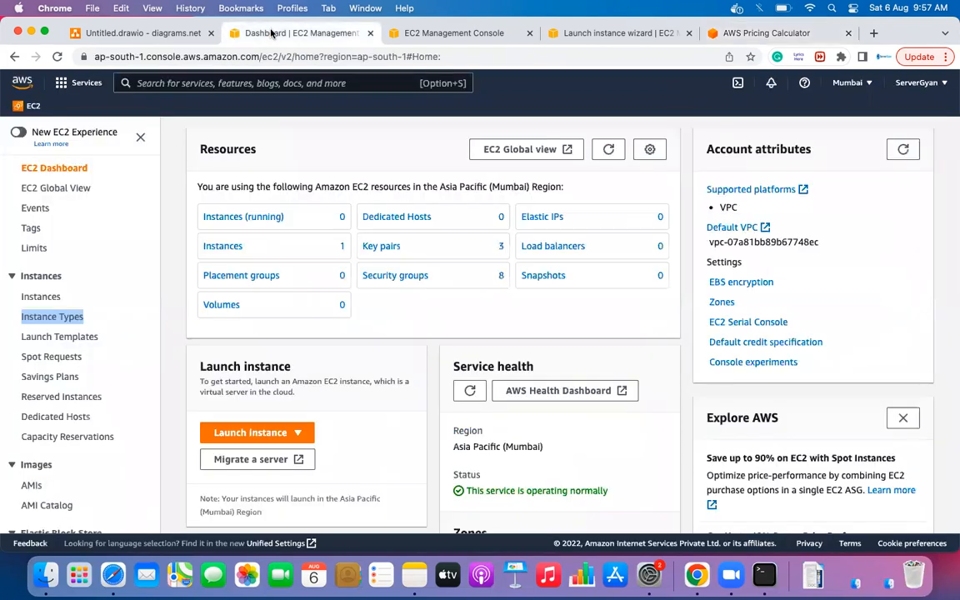
{"action": "left_click", "coordinate": [503, 34]}
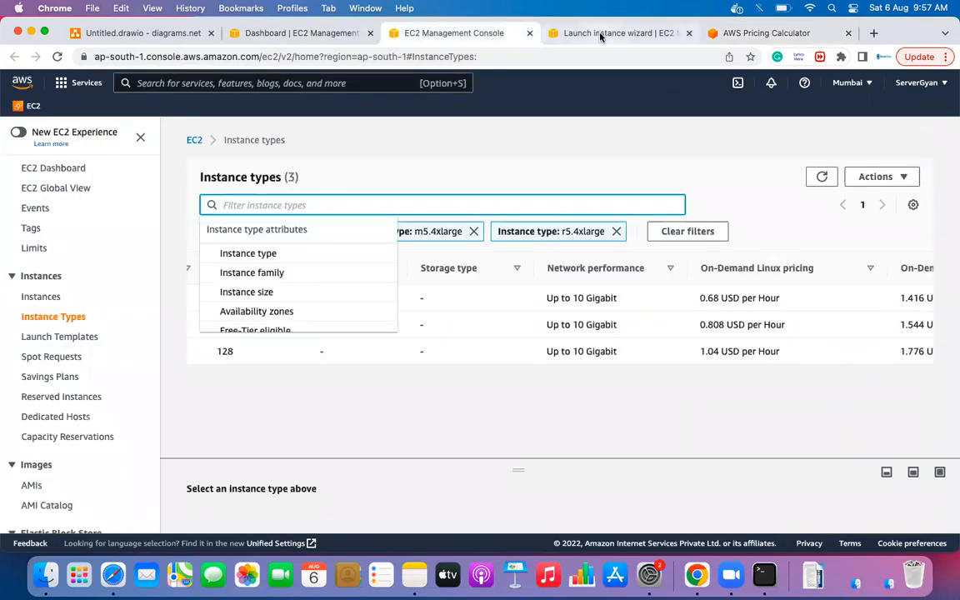
{"action": "left_click", "coordinate": [467, 408]}
{"action": "scroll", "coordinate": [303, 350], "scroll_direction": "left", "scroll_amount": 5}
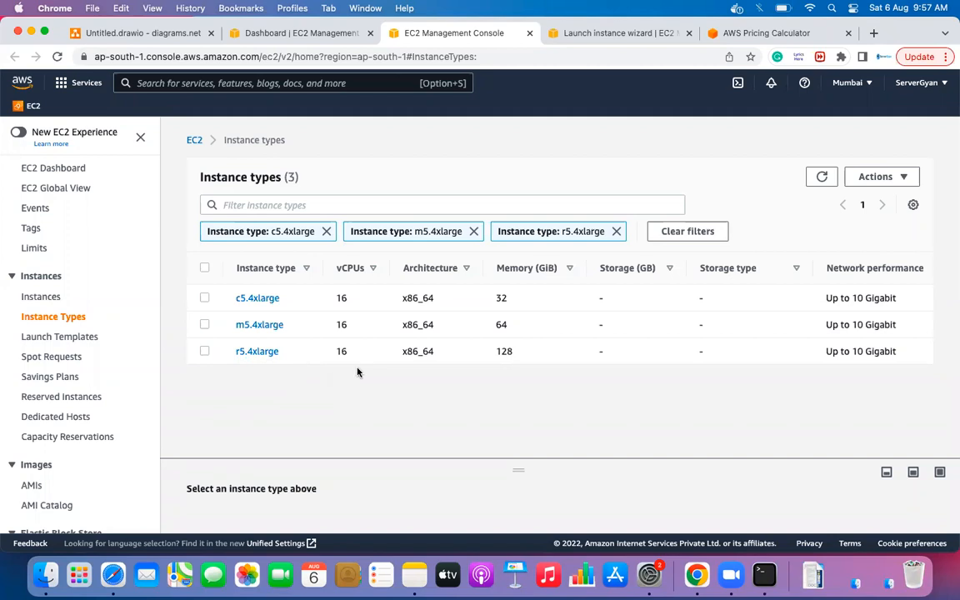
{"action": "scroll", "coordinate": [401, 329], "scroll_direction": "right", "scroll_amount": 3}
{"action": "scroll", "coordinate": [401, 329], "scroll_direction": "right", "scroll_amount": 5}
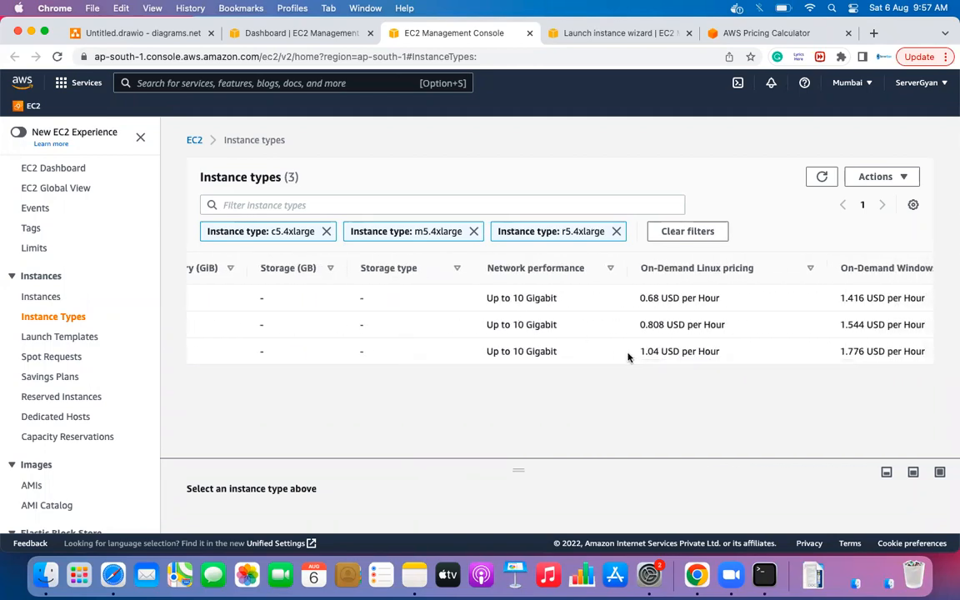
{"action": "left_click_drag", "start_coordinate": [638, 351], "coordinate": [661, 352]}
{"action": "left_click", "coordinate": [659, 353]}
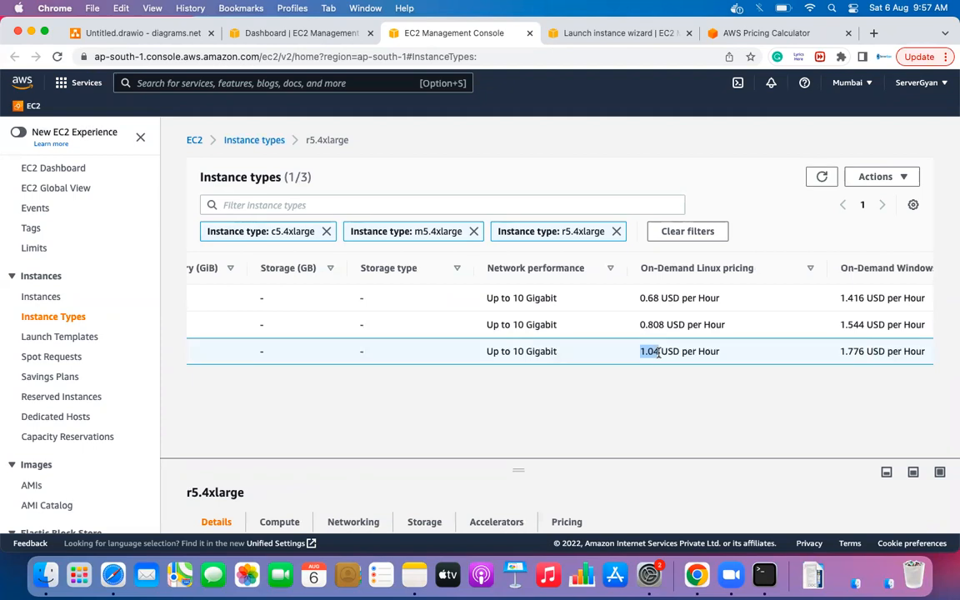
{"action": "scroll", "coordinate": [664, 353], "scroll_direction": "left", "scroll_amount": 10}
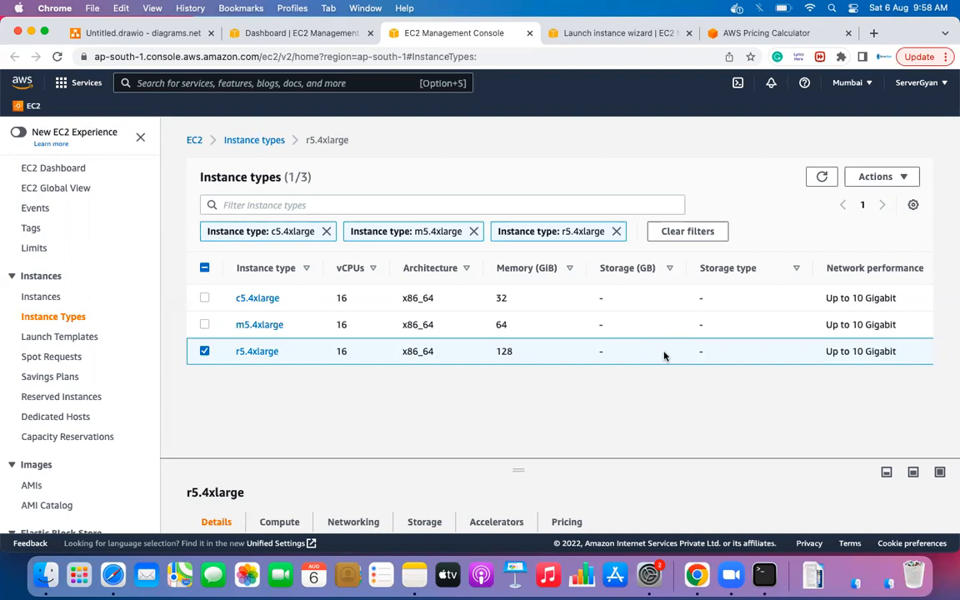
- Browse the Pricing Calculator service catalogue, then return to the Untitled.drawio diagram
{"action": "left_click", "coordinate": [743, 37]}
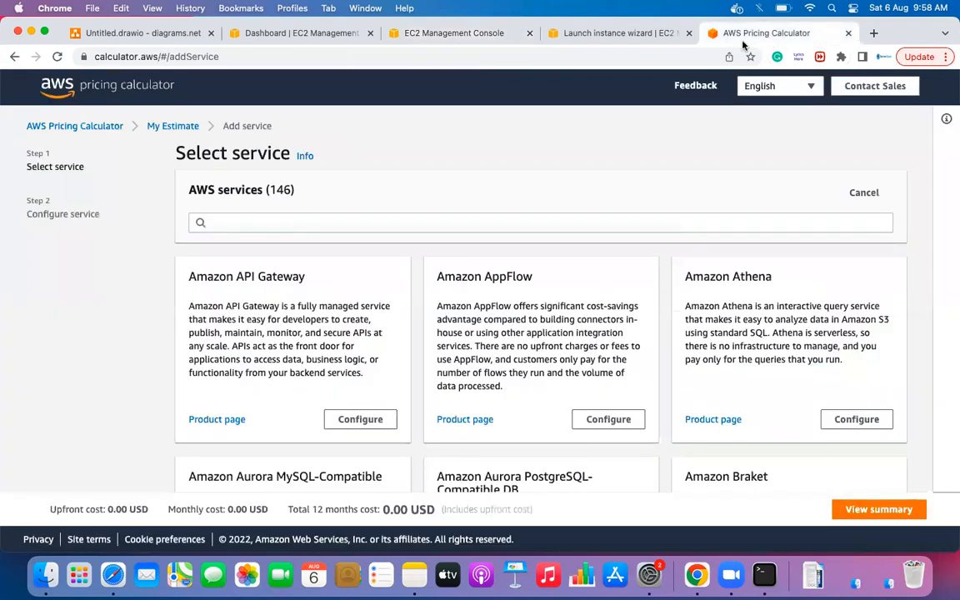
{"action": "scroll", "coordinate": [493, 373], "scroll_direction": "down", "scroll_amount": 2}
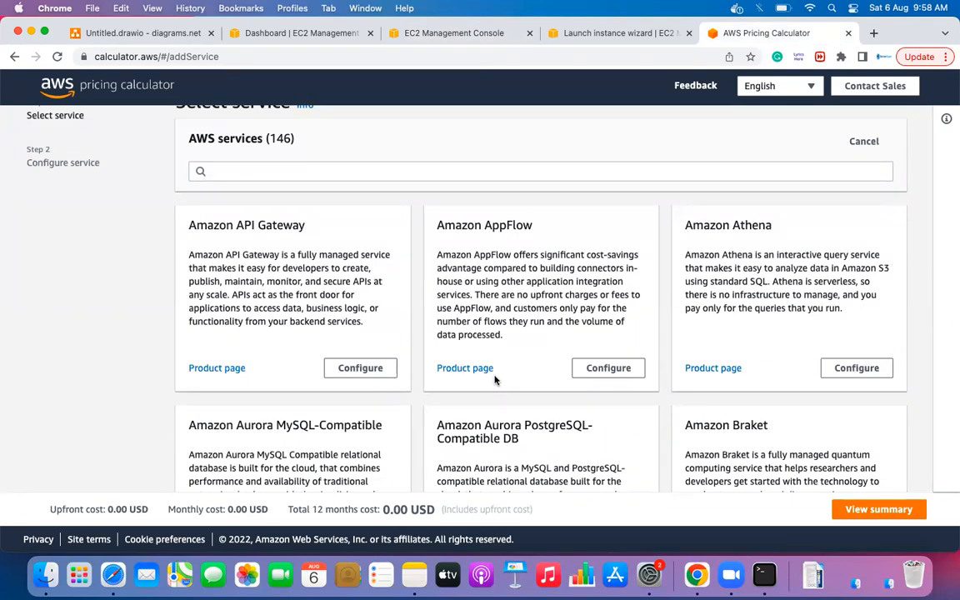
{"action": "scroll", "coordinate": [496, 380], "scroll_direction": "down", "scroll_amount": 5}
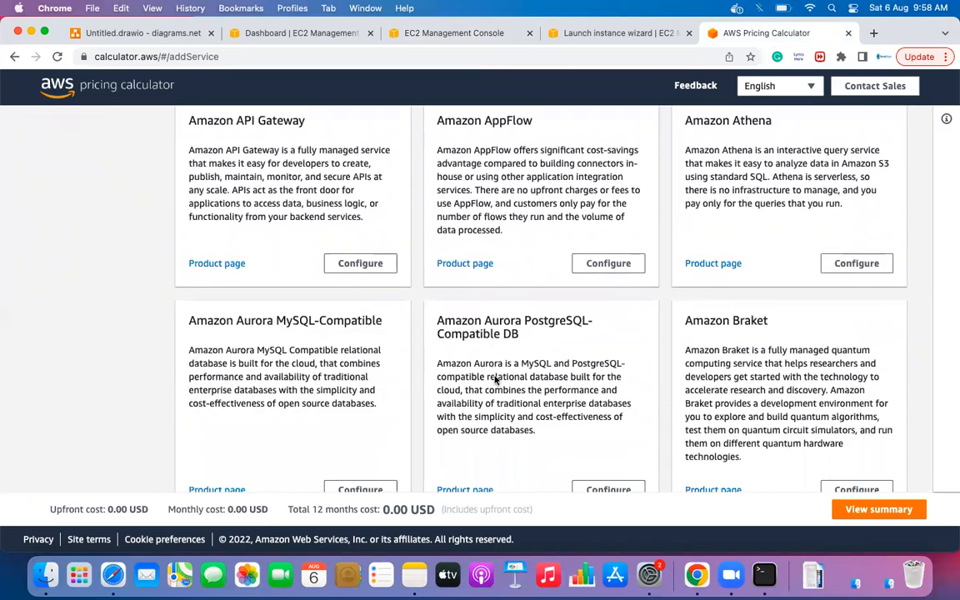
{"action": "scroll", "coordinate": [496, 380], "scroll_direction": "down", "scroll_amount": 1}
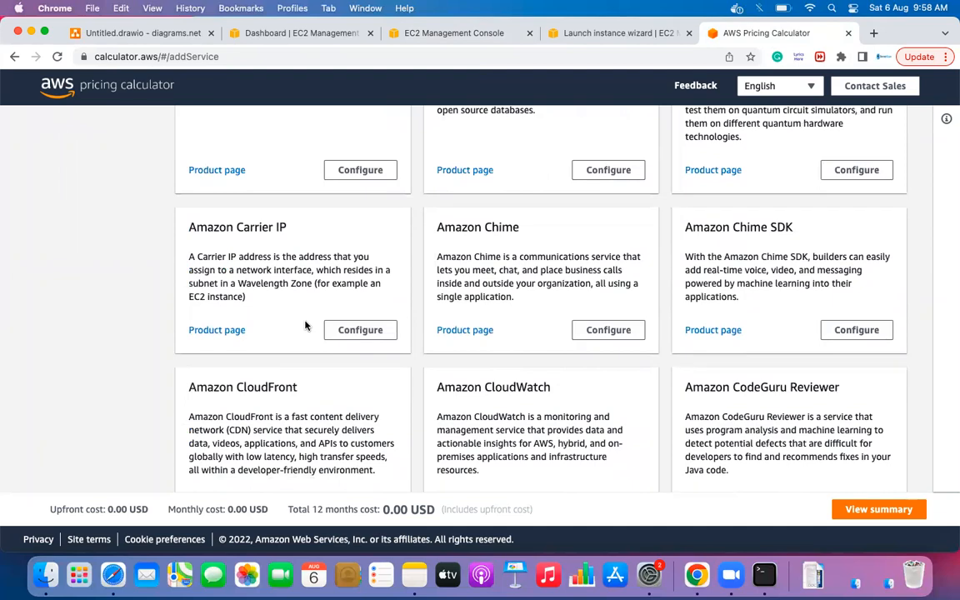
{"action": "scroll", "coordinate": [305, 326], "scroll_direction": "down", "scroll_amount": 3}
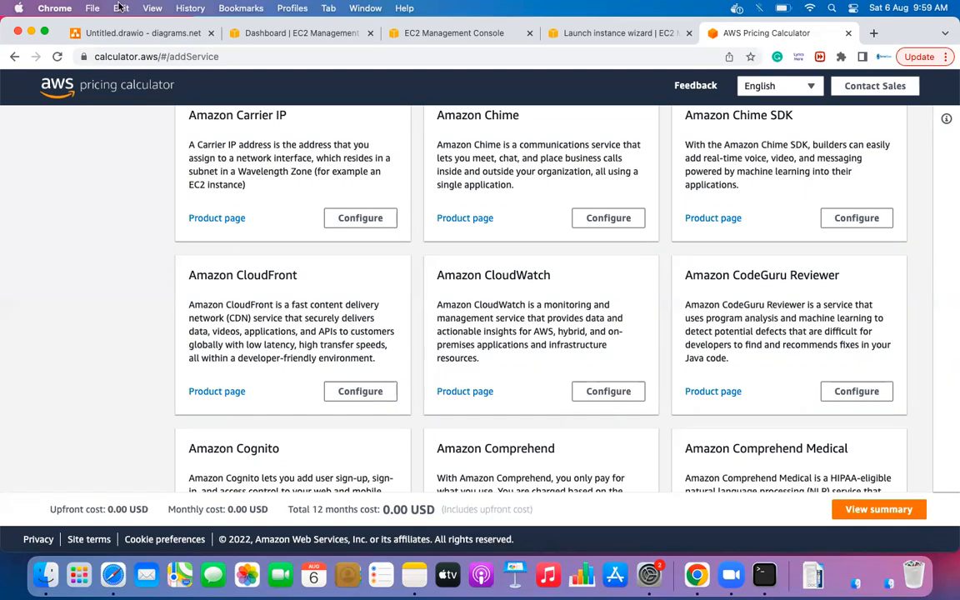
{"action": "left_click", "coordinate": [131, 37]}
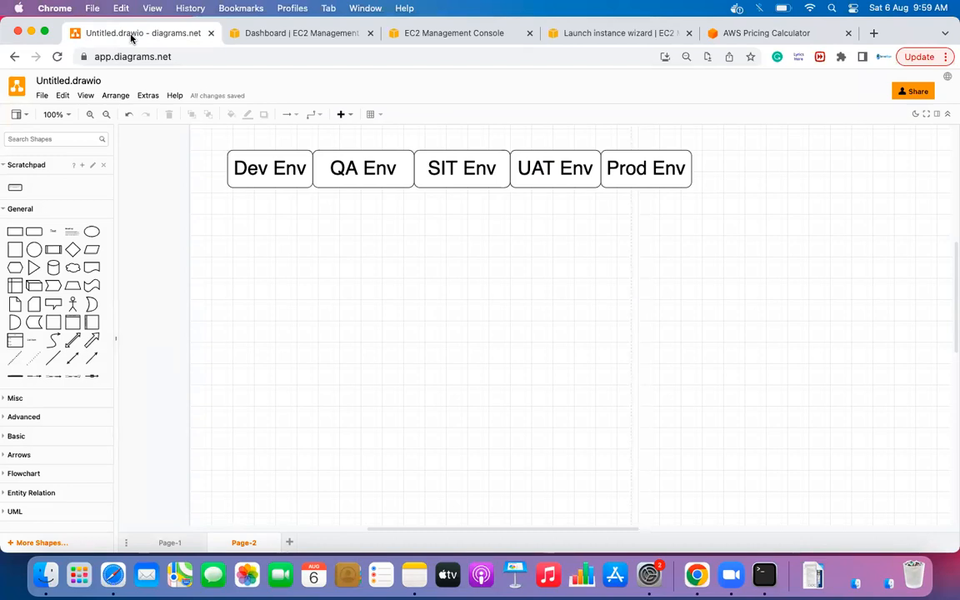
- Revisit the Pricing Calculator services list, then switch to the EC2 Dashboard tab
{"action": "left_click", "coordinate": [788, 33]}
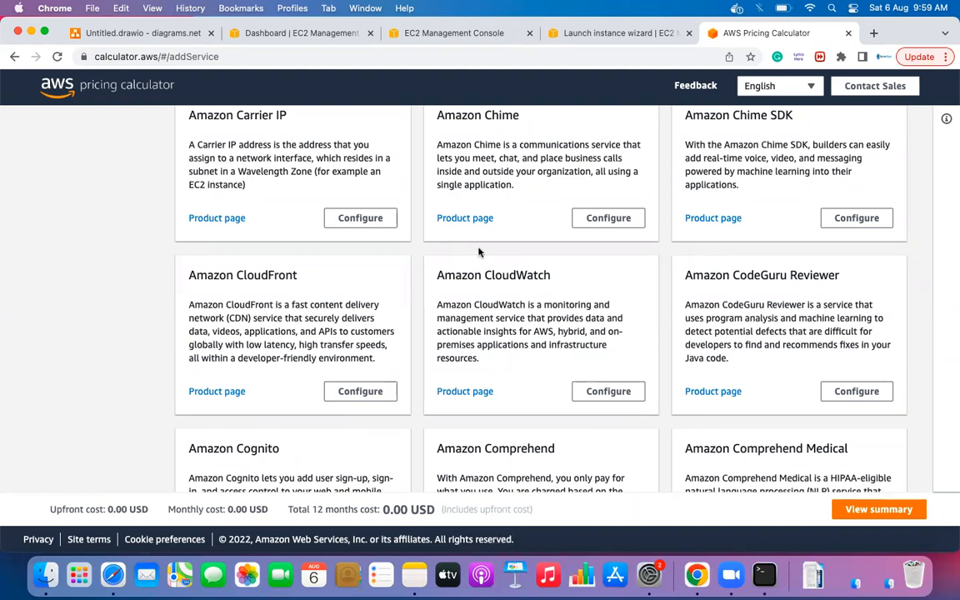
{"action": "key", "text": "XF86AudioRaiseVolume"}
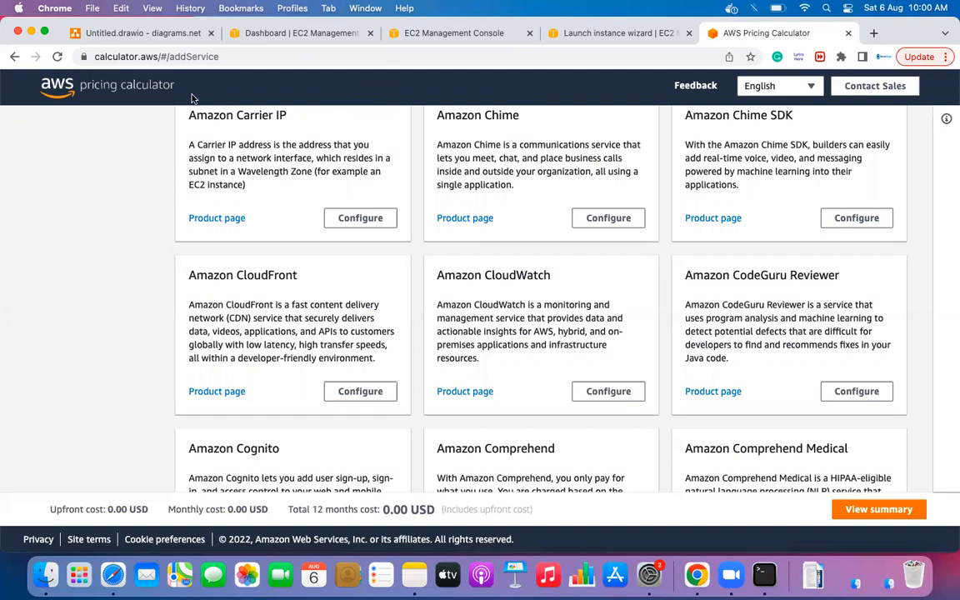
{"action": "left_click", "coordinate": [287, 34]}
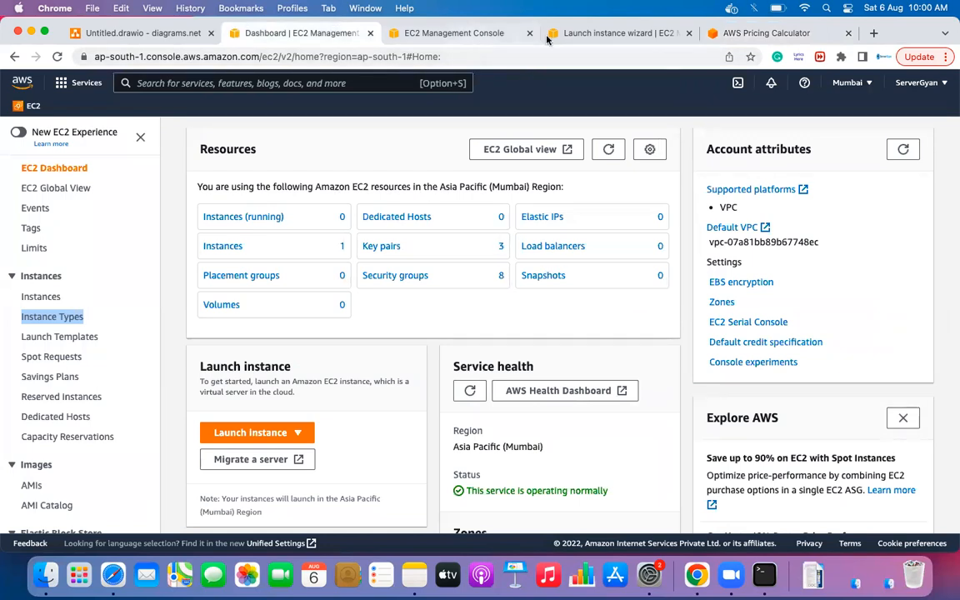
- Place a rounded rectangle left of the environment row, label it MS-1, and stretch it taller
{"action": "left_click", "coordinate": [159, 37]}
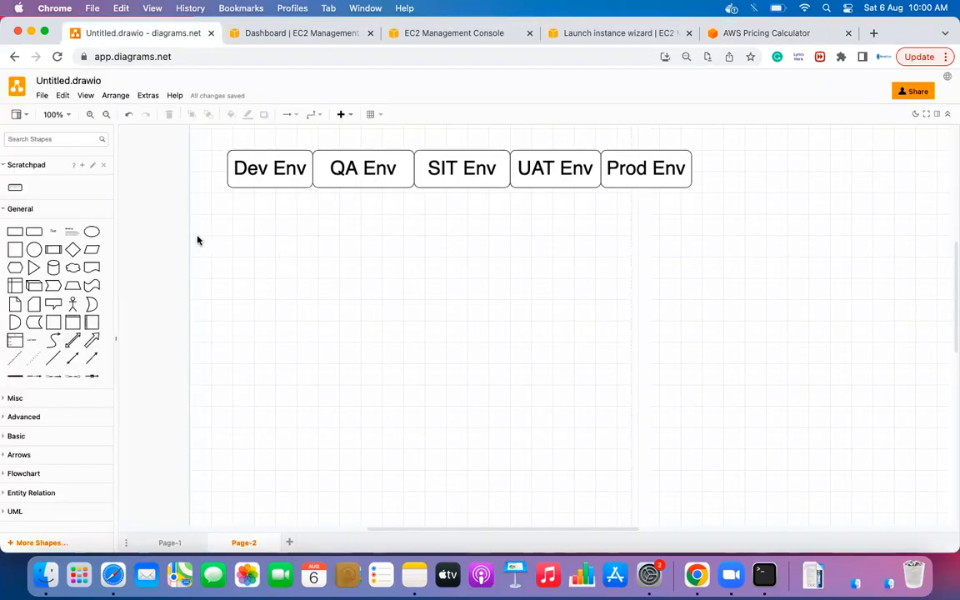
{"action": "left_click_drag", "start_coordinate": [34, 232], "coordinate": [161, 179]}
{"action": "double_click", "coordinate": [188, 204]}
{"action": "type", "text": "MS-1"}
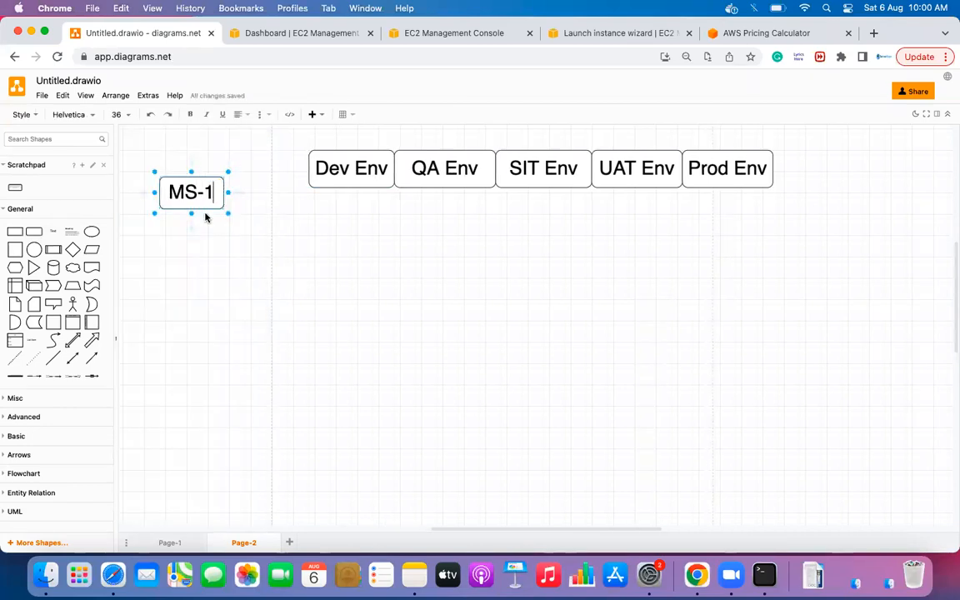
{"action": "left_click", "coordinate": [198, 240]}
{"action": "double_click", "coordinate": [194, 198]}
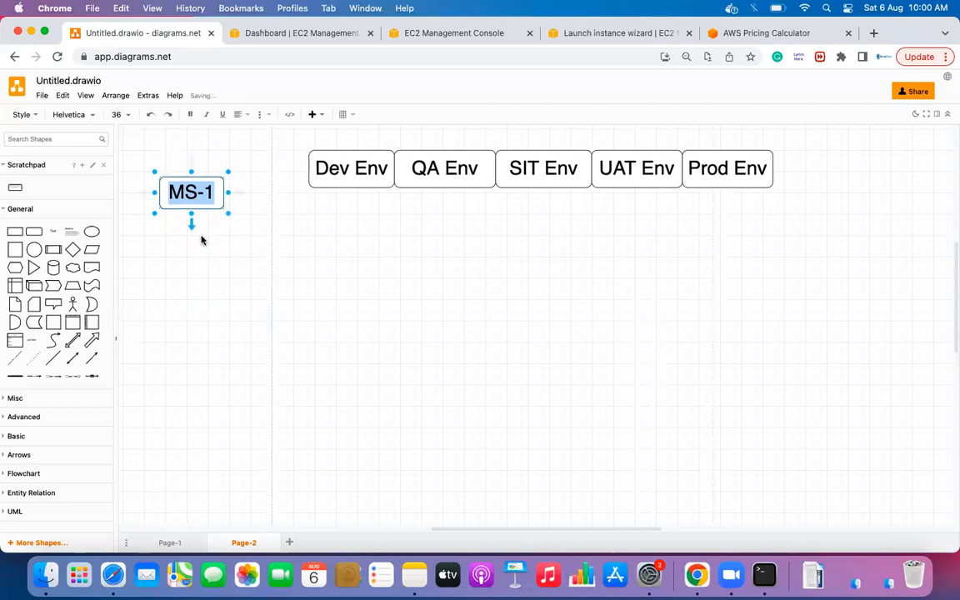
{"action": "left_click", "coordinate": [205, 240]}
{"action": "left_click", "coordinate": [197, 188]}
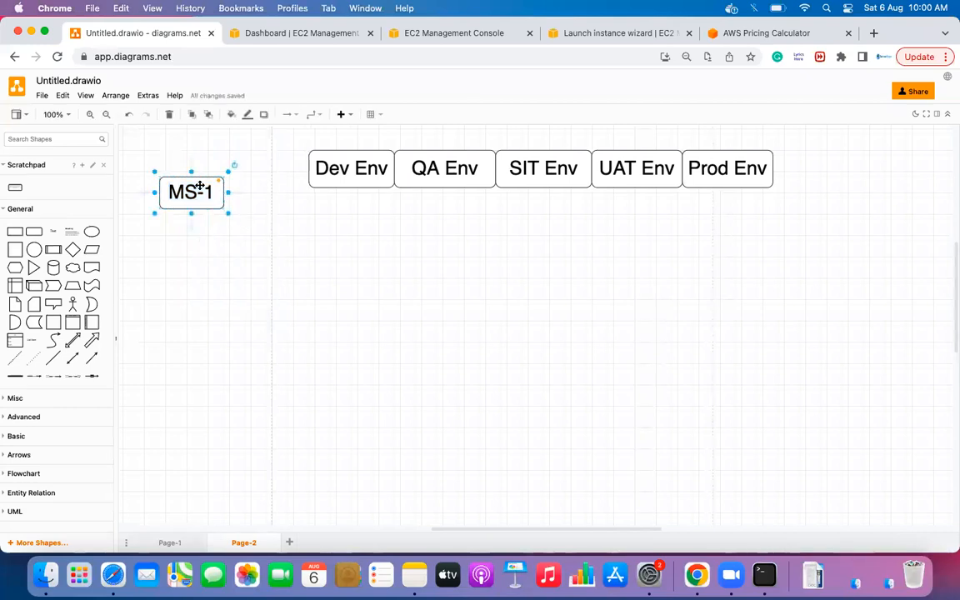
{"action": "left_click_drag", "start_coordinate": [229, 216], "coordinate": [253, 354]}
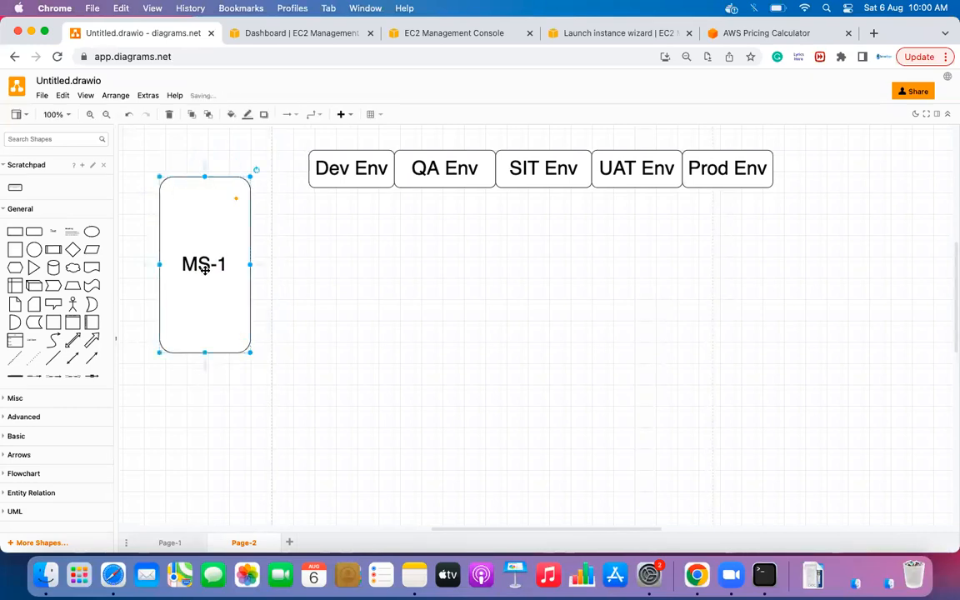
- Add JAVA and JDK-V-1.8 lines beneath MS-1 in the box label
{"action": "double_click", "coordinate": [200, 266]}
{"action": "key", "text": "Right"}
{"action": "key", "text": "Return"}
{"action": "type", "text": "JC"}
{"action": "key", "text": "BackSpace"}
{"action": "type", "text": "AVA"}
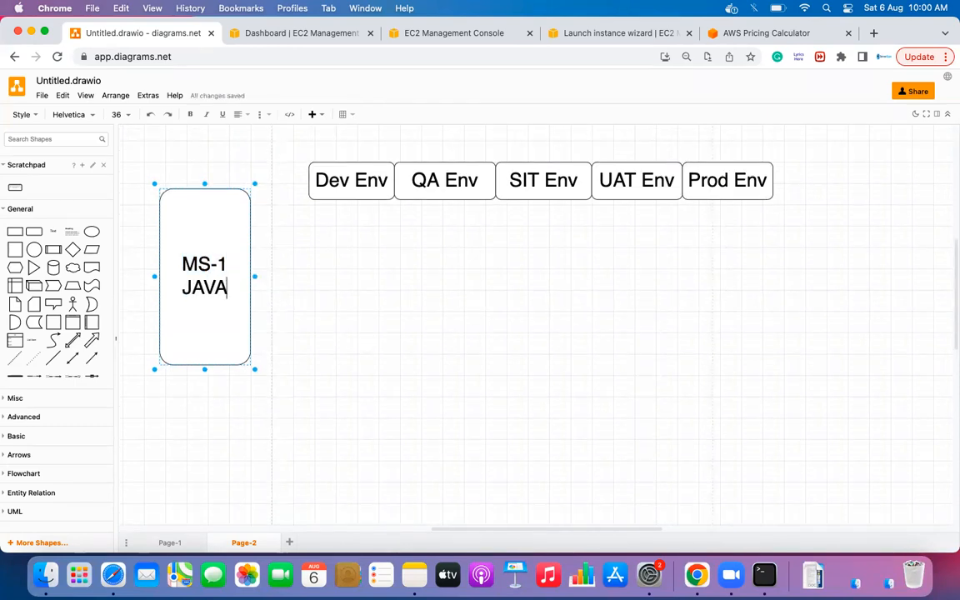
{"action": "key", "text": "Return"}
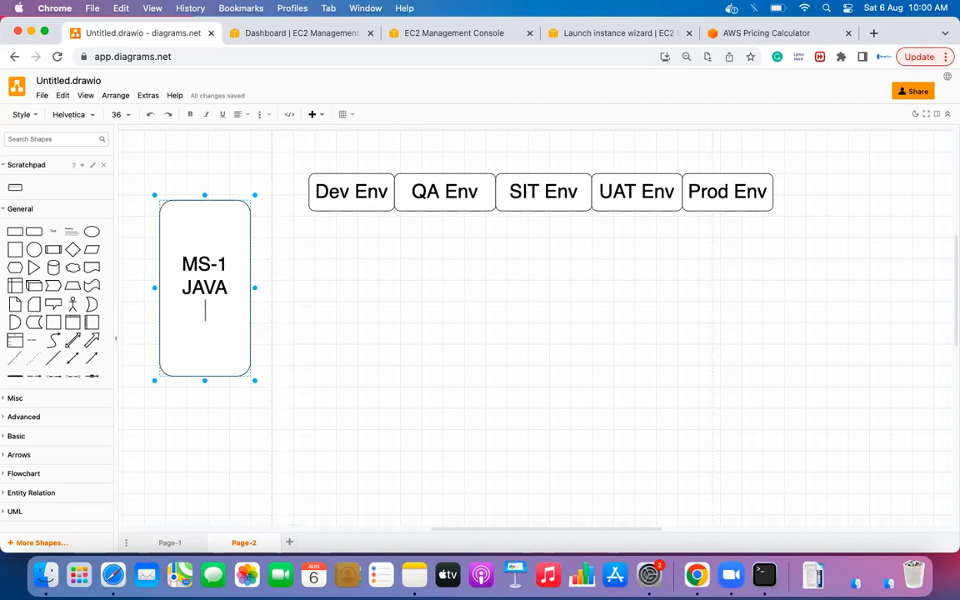
{"action": "type", "text": "1.8"}
{"action": "key", "text": "Return"}
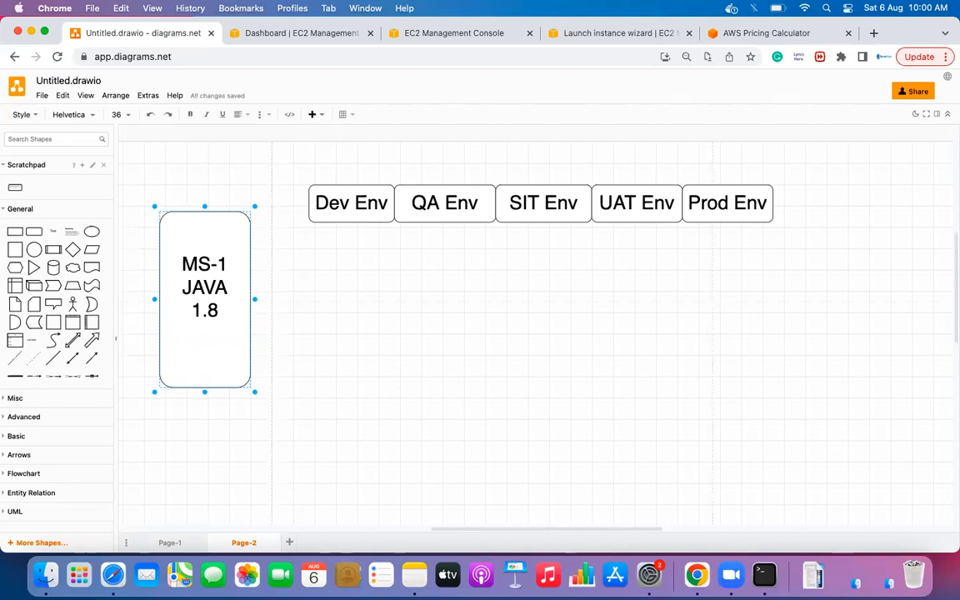
{"action": "left_click", "coordinate": [202, 310]}
{"action": "left_click", "coordinate": [226, 287]}
{"action": "left_click", "coordinate": [192, 311]}
{"action": "type", "text": "JDK-"}
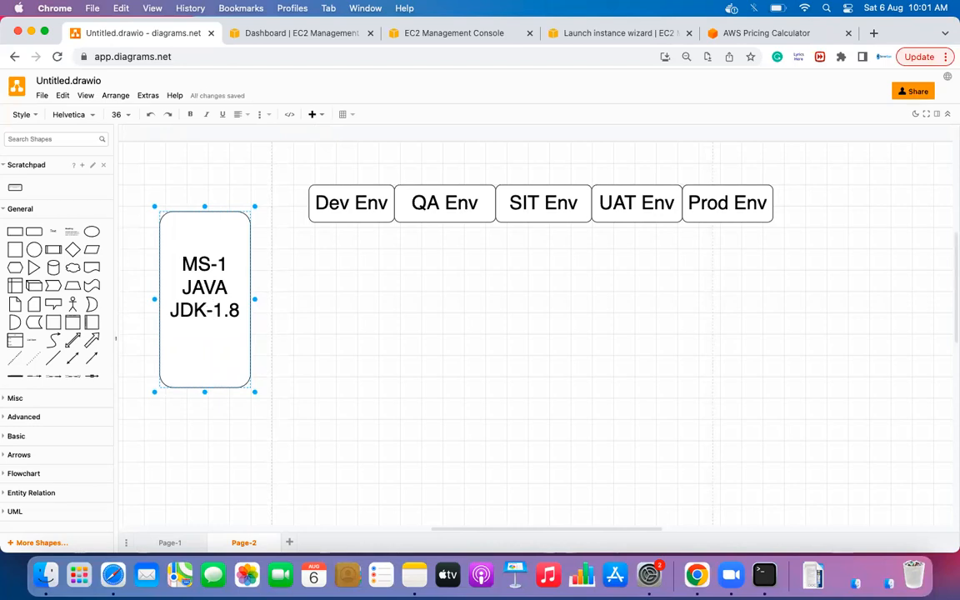
{"action": "type", "text": "V"}
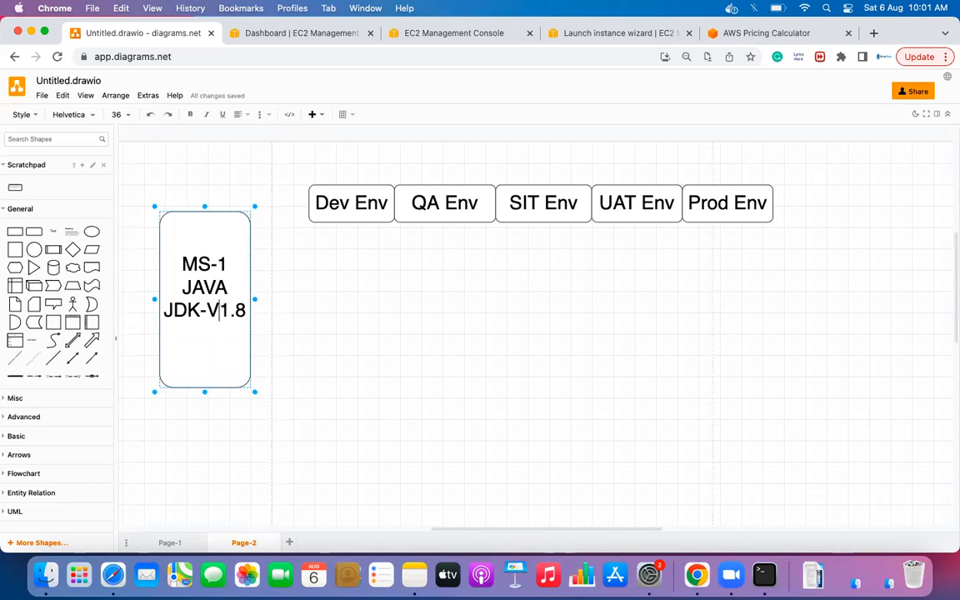
{"action": "type", "text": "-"}
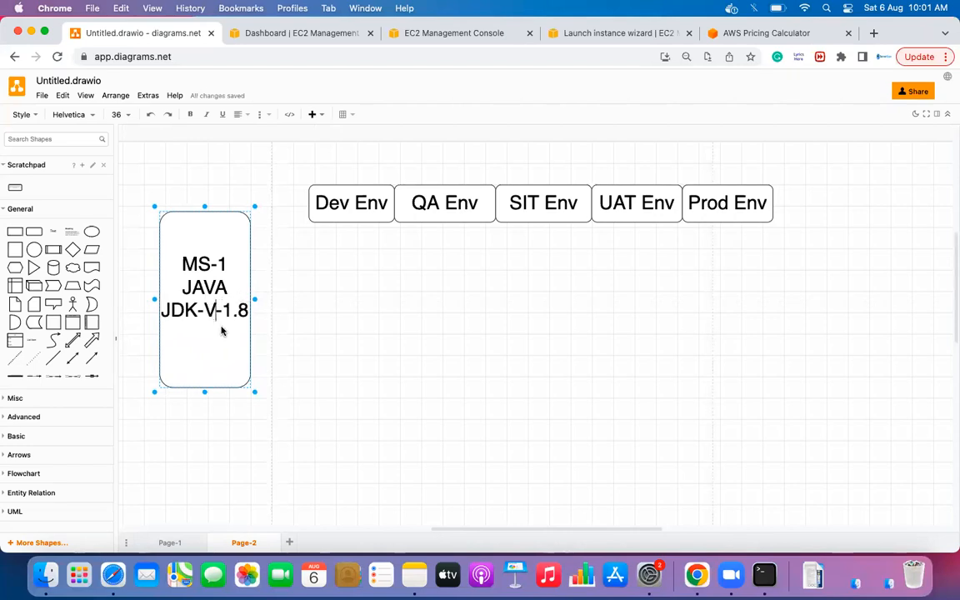
{"action": "left_click", "coordinate": [285, 347]}
- Add a final 2G line below JDK-V-1.8 in the MS-1 label
{"action": "left_click", "coordinate": [220, 318]}
{"action": "double_click", "coordinate": [221, 318]}
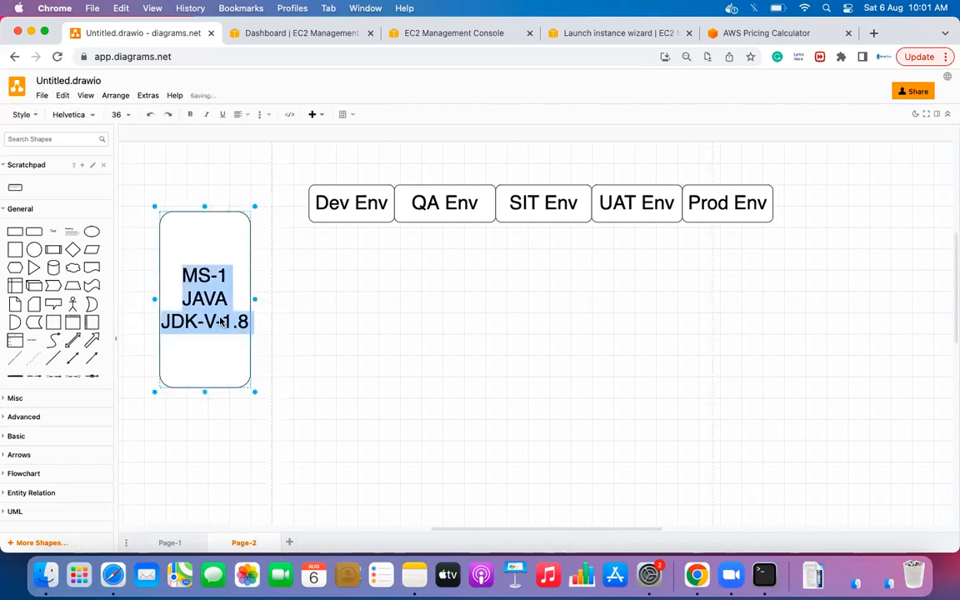
{"action": "left_click", "coordinate": [248, 321]}
{"action": "key", "text": "Return"}
{"action": "type", "text": "HEA"}
{"action": "key", "text": "BackSpace"}
{"action": "key", "text": "BackSpace"}
{"action": "key", "text": "BackSpace"}
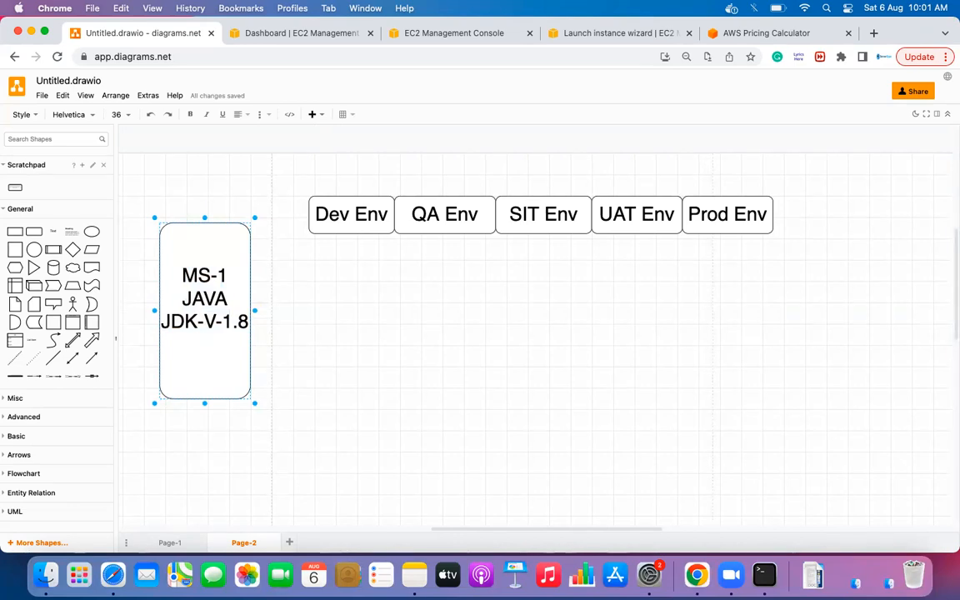
{"action": "type", "text": "2G"}
{"action": "key", "text": "Return"}
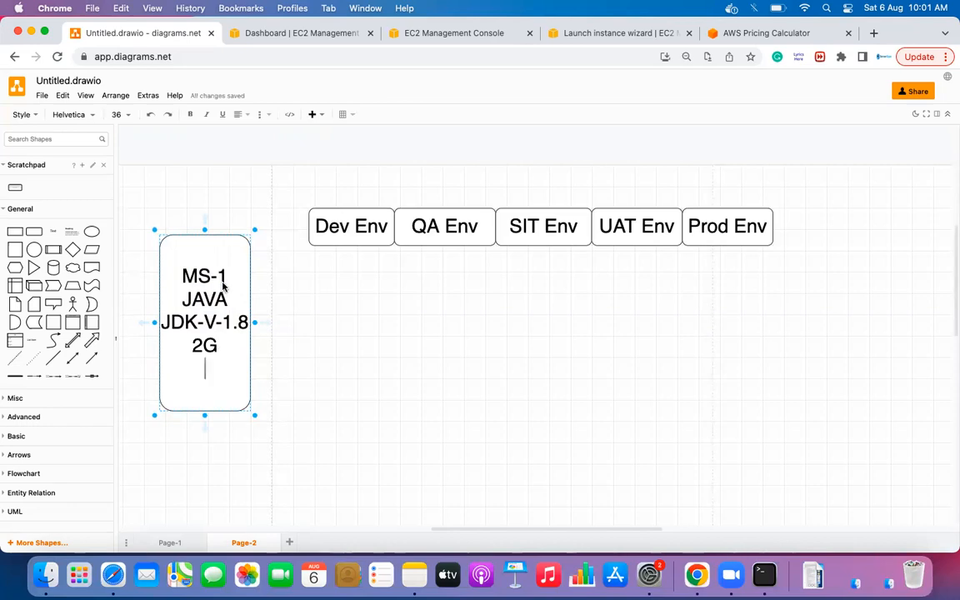
- Edit the MS-1 label so its memory line reads 1G instead of 2G
{"action": "left_click", "coordinate": [308, 267]}
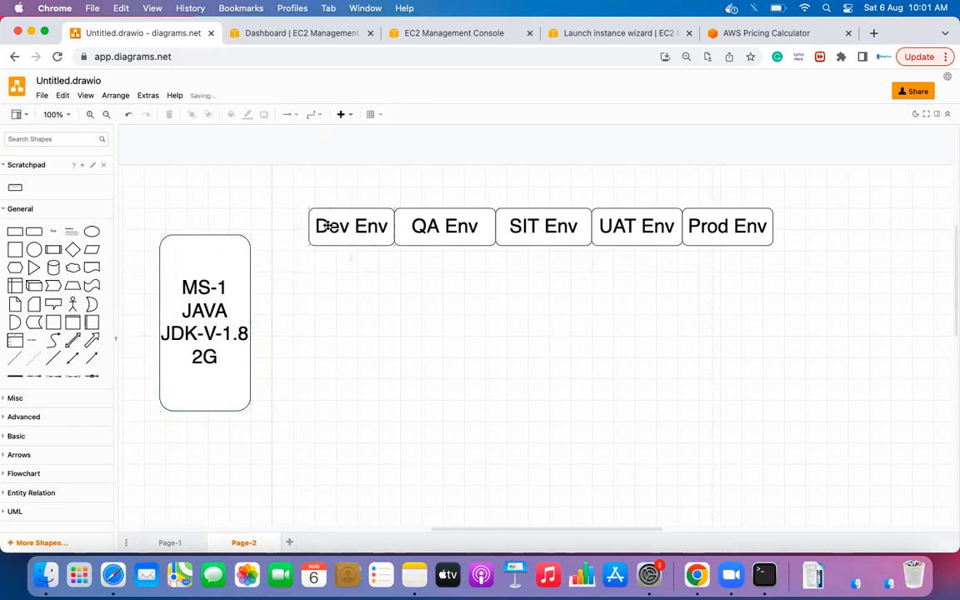
{"action": "mouse_move", "coordinate": [309, 229]}
{"action": "double_click", "coordinate": [213, 358]}
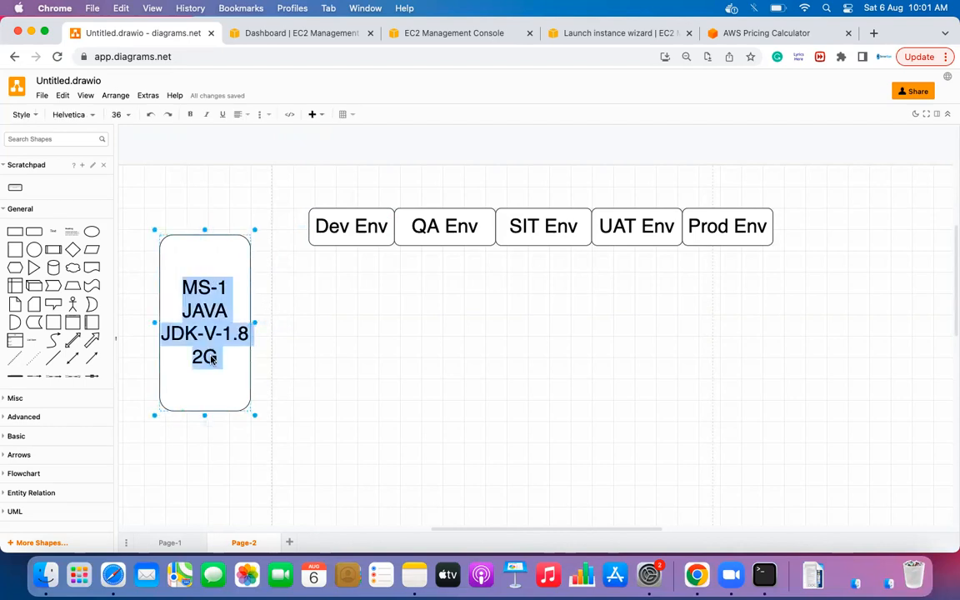
{"action": "key", "text": "Up"}
{"action": "key", "text": "Down"}
{"action": "key", "text": "Down"}
{"action": "key", "text": "Down"}
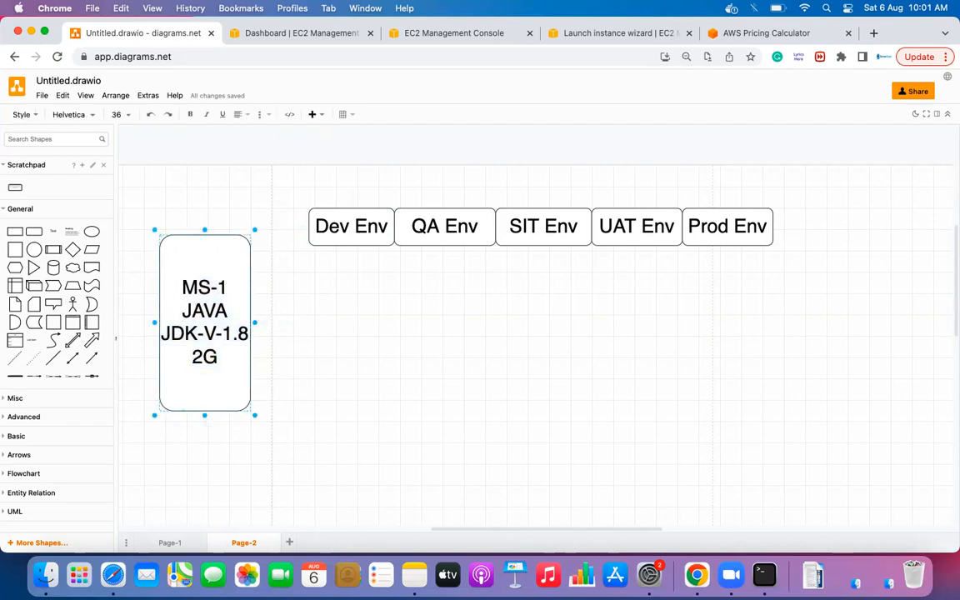
{"action": "key", "text": "Delete"}
{"action": "type", "text": "1"}
- Drag the QA Env box to sit directly above the MS-1 box
{"action": "left_click", "coordinate": [311, 386]}
{"action": "left_click", "coordinate": [194, 308]}
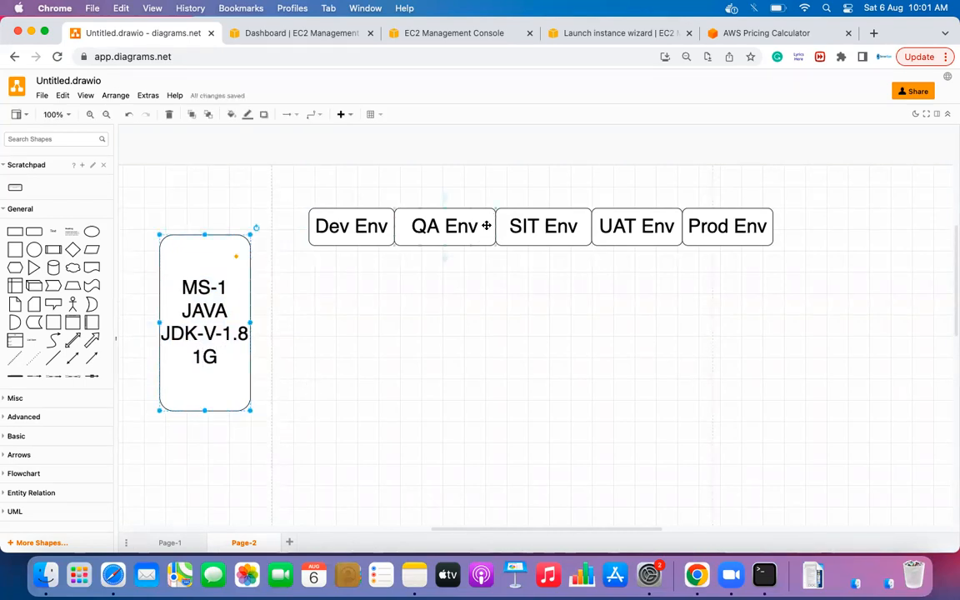
{"action": "left_click_drag", "start_coordinate": [457, 234], "coordinate": [218, 223]}
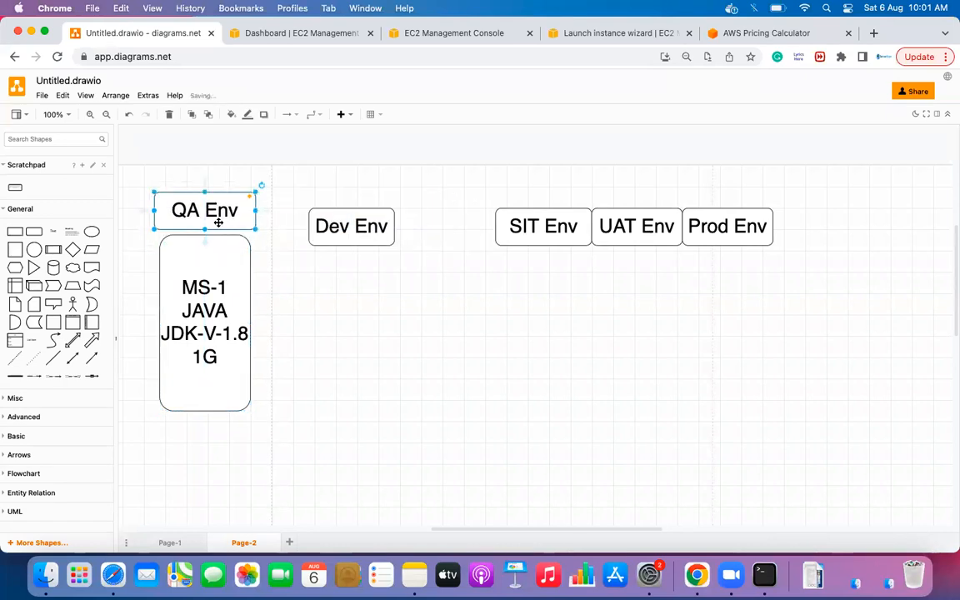
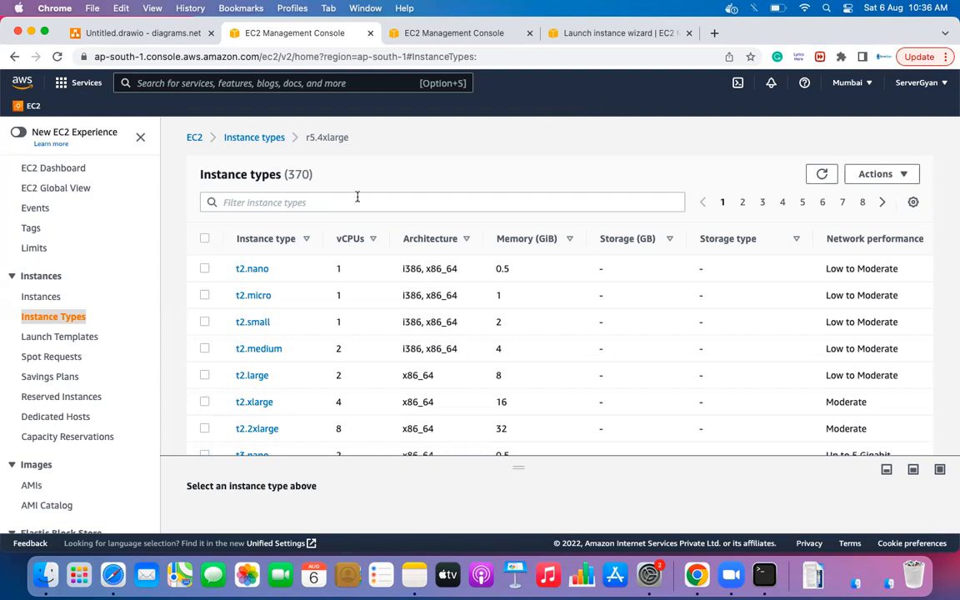
- Go to the EC2 Instances page and close the duplicate EC2 Management Console tab
{"action": "left_click", "coordinate": [42, 298]}
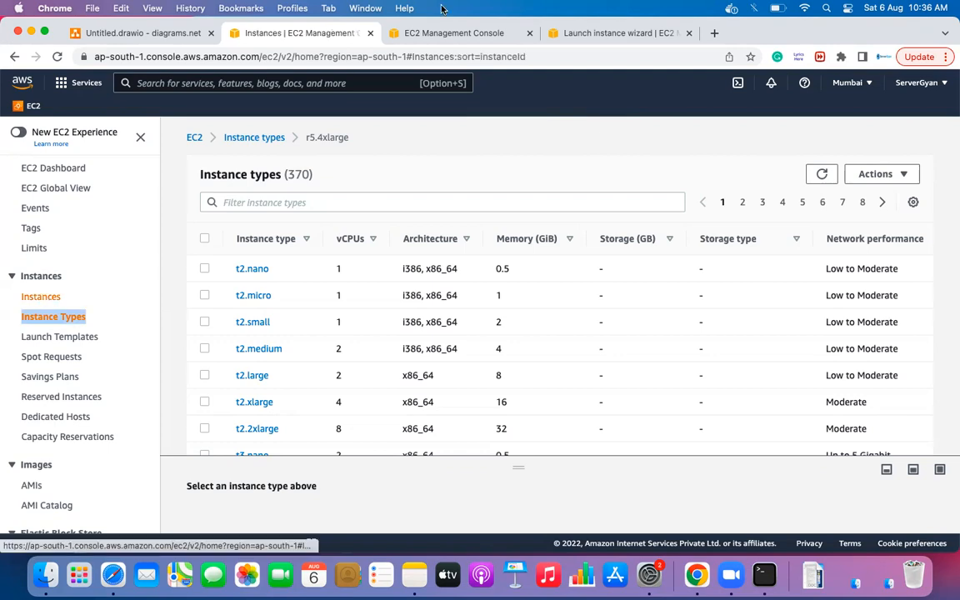
{"action": "left_click", "coordinate": [529, 33]}
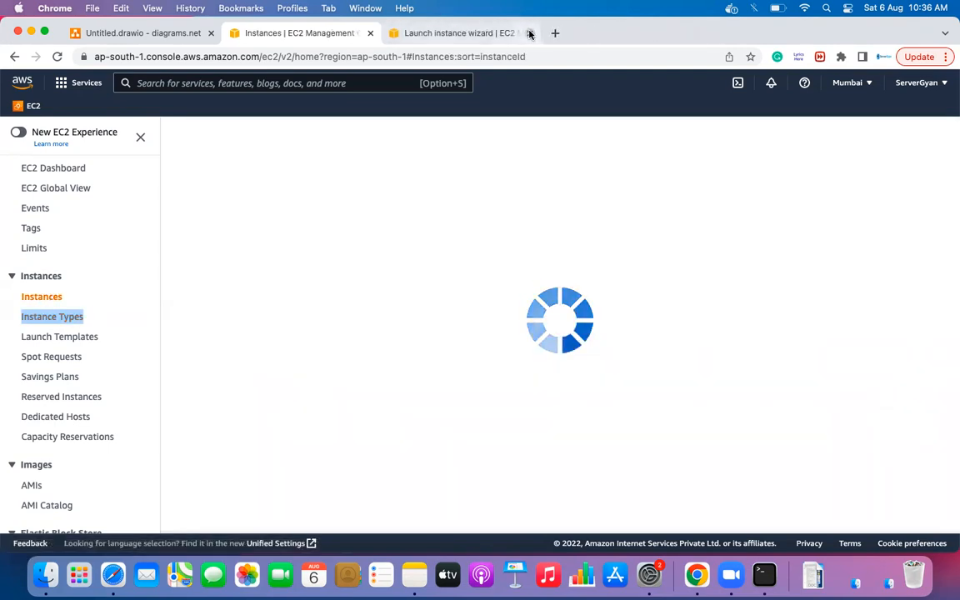
- Close the old wizard tab and start a new launch using the Red Hat Enterprise Linux 8 image
{"action": "left_click", "coordinate": [530, 34]}
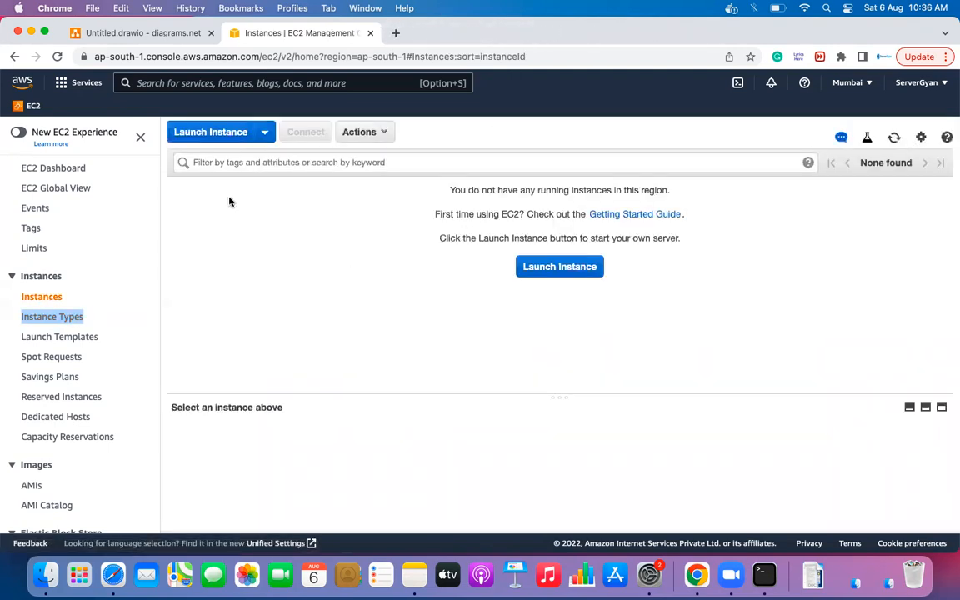
{"action": "left_click", "coordinate": [560, 268]}
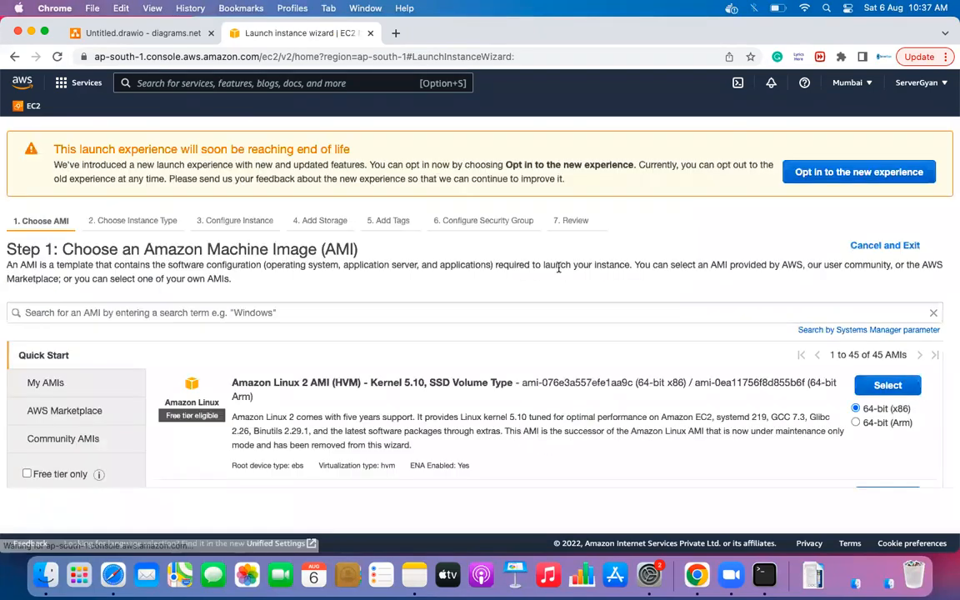
{"action": "scroll", "coordinate": [420, 364], "scroll_direction": "down", "scroll_amount": 5}
{"action": "scroll", "coordinate": [419, 365], "scroll_direction": "down", "scroll_amount": 5}
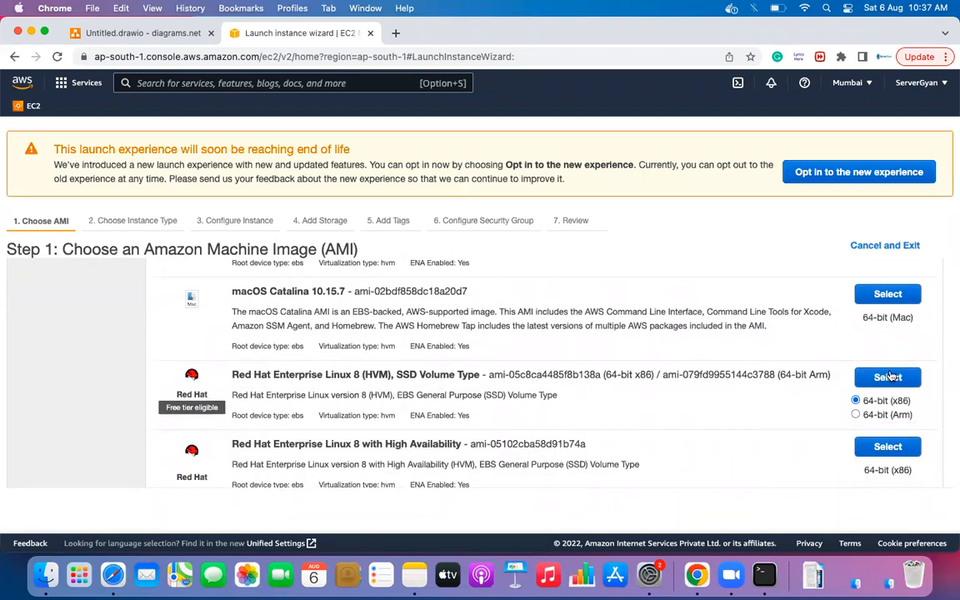
{"action": "left_click", "coordinate": [889, 376]}
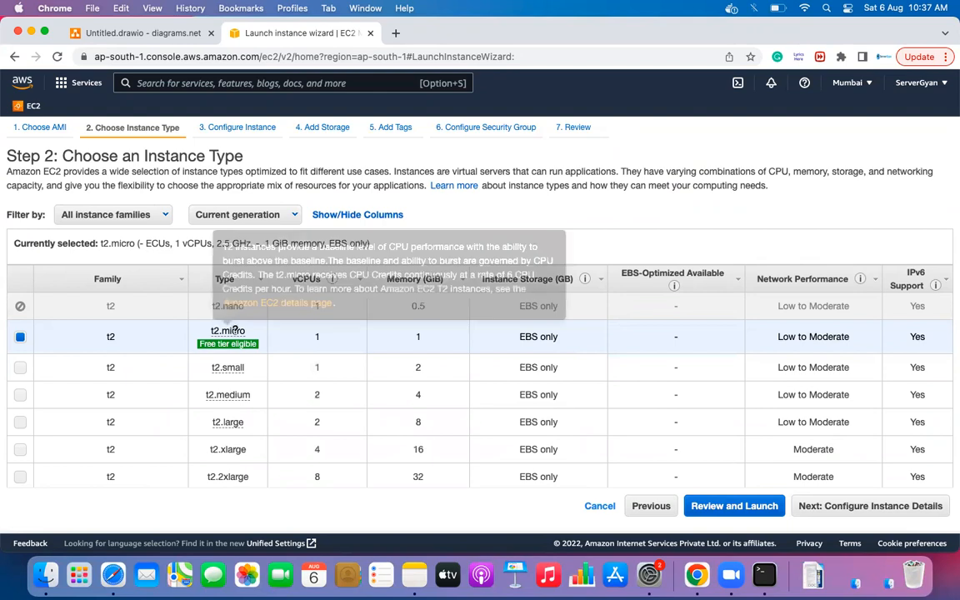
- Keep the t2.micro instance type, noting its vCPU and memory, and continue to instance details
{"action": "left_click_drag", "start_coordinate": [310, 336], "coordinate": [337, 334]}
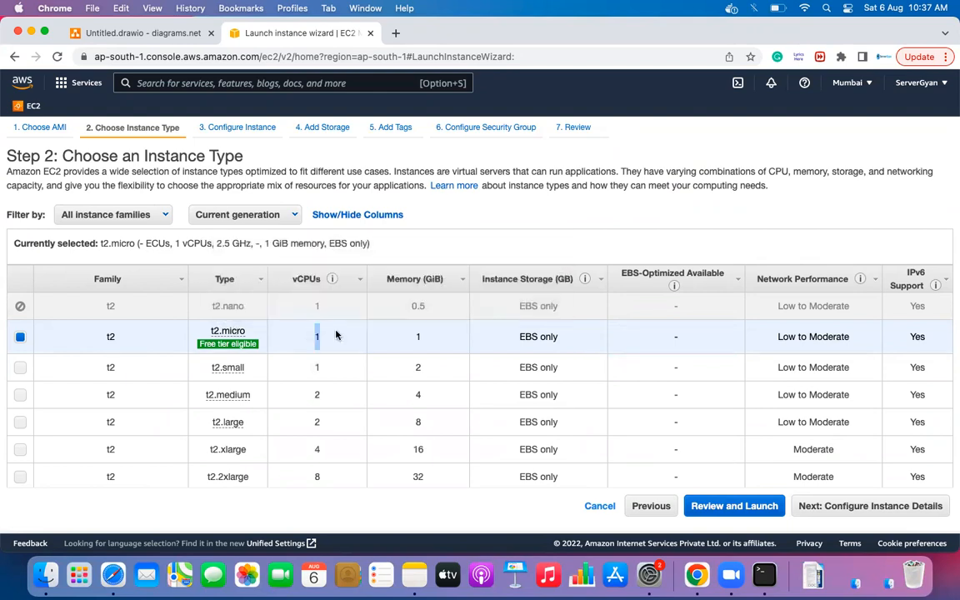
{"action": "left_click_drag", "start_coordinate": [411, 336], "coordinate": [419, 336]}
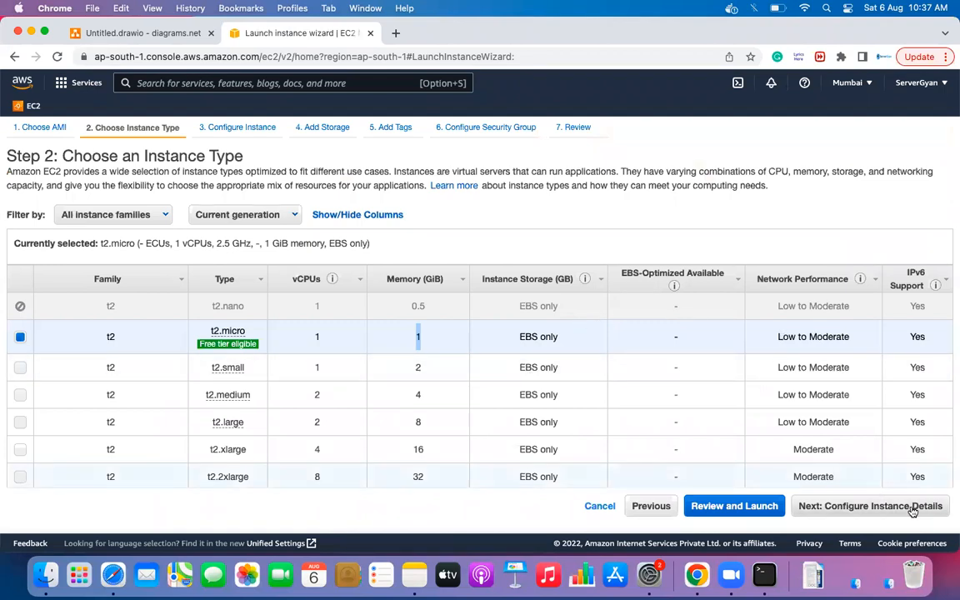
{"action": "mouse_move", "coordinate": [241, 344]}
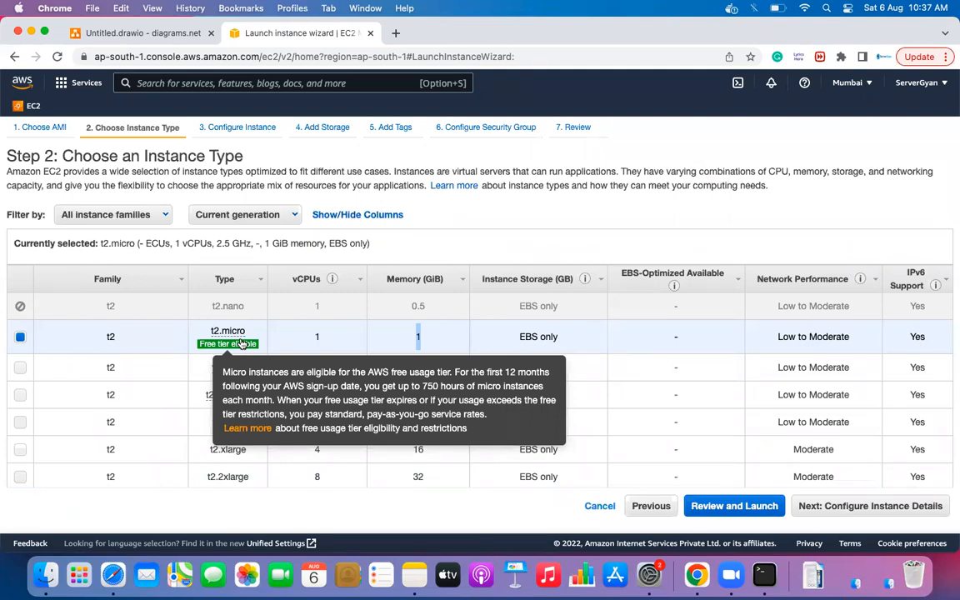
{"action": "left_click", "coordinate": [896, 506]}
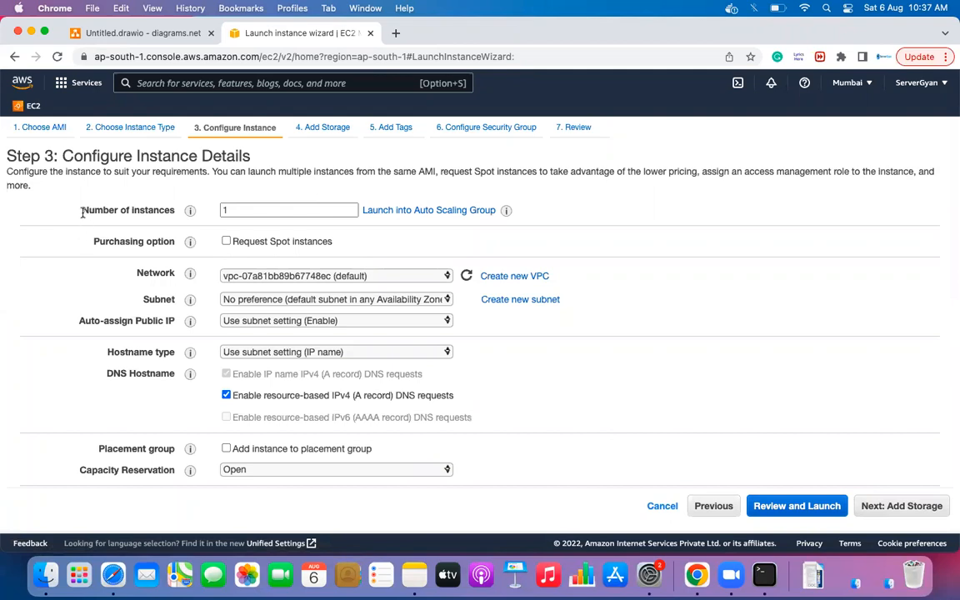
- Note the Number of instances and Purchasing option fields, then return to the Untitled.drawio diagram
{"action": "left_click_drag", "start_coordinate": [80, 210], "coordinate": [174, 208]}
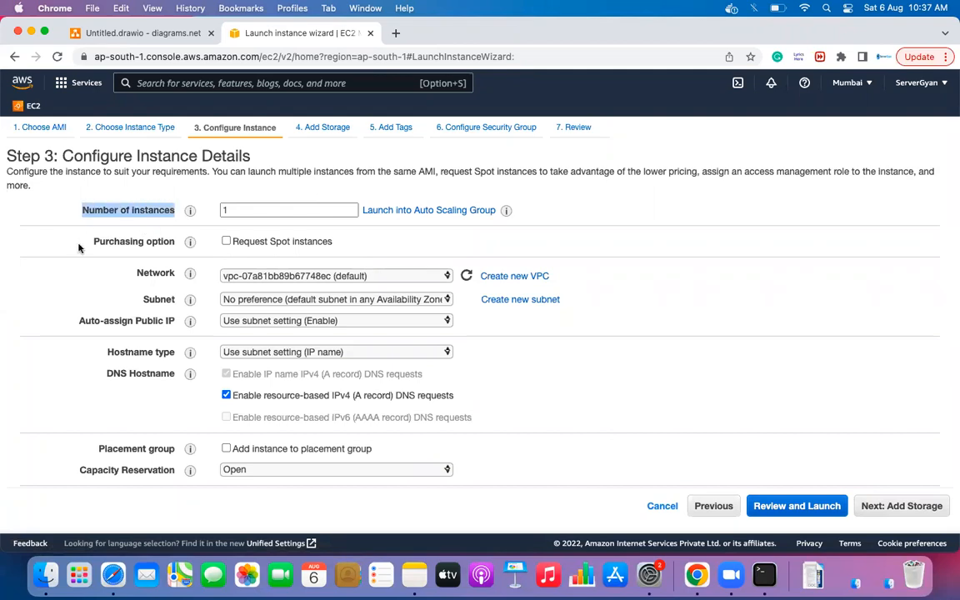
{"action": "left_click_drag", "start_coordinate": [93, 242], "coordinate": [177, 246]}
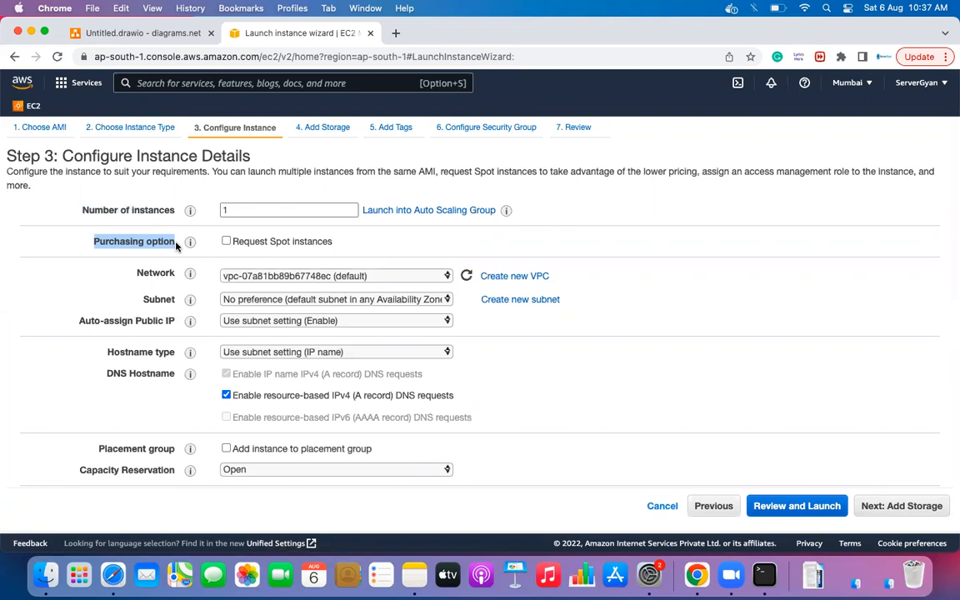
{"action": "left_click", "coordinate": [146, 33]}
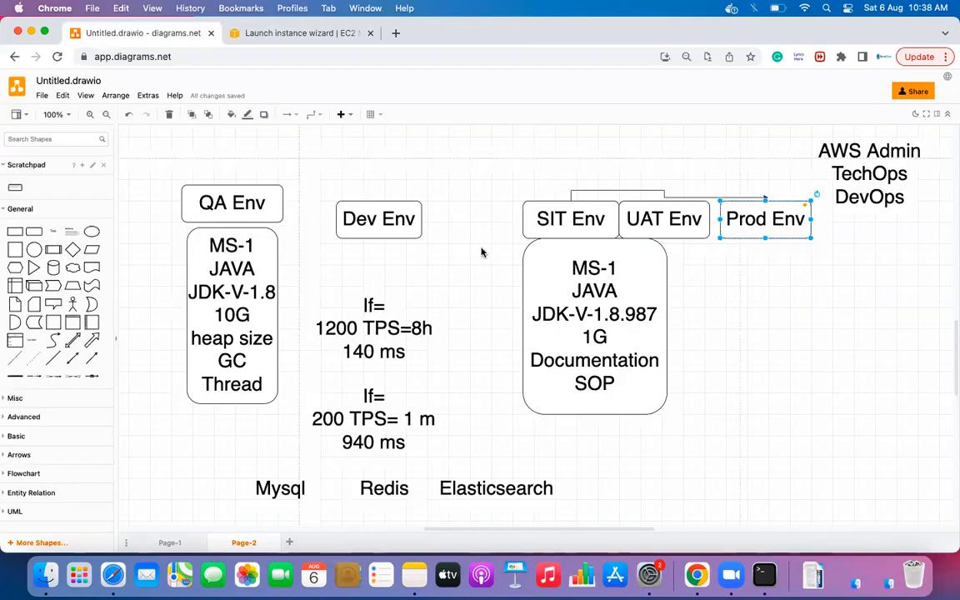
- Add a new page with a wide rounded rectangle labelled 'On Demand'
{"action": "left_click", "coordinate": [289, 542]}
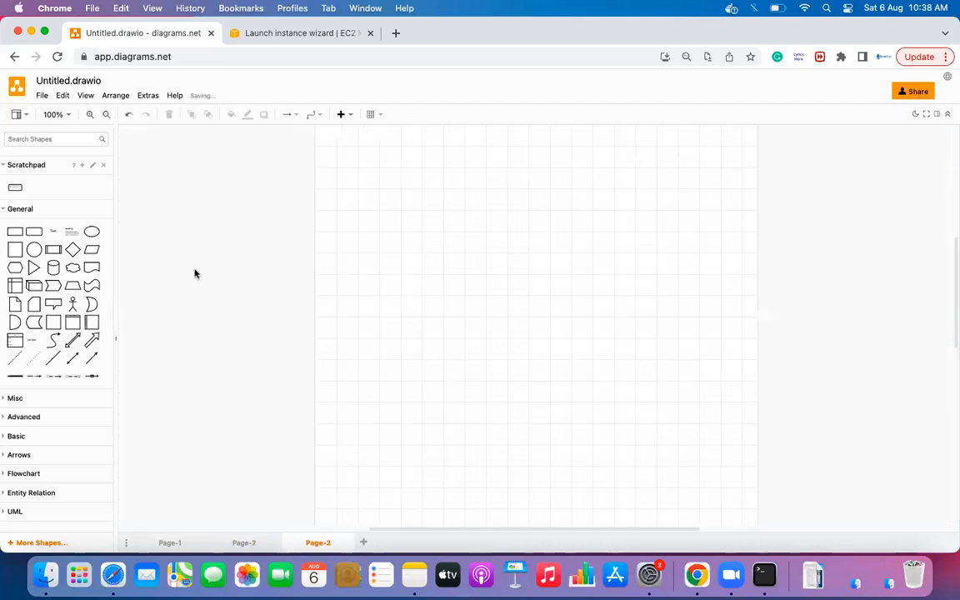
{"action": "left_click_drag", "start_coordinate": [34, 231], "coordinate": [280, 193]}
{"action": "left_click_drag", "start_coordinate": [348, 224], "coordinate": [441, 224]}
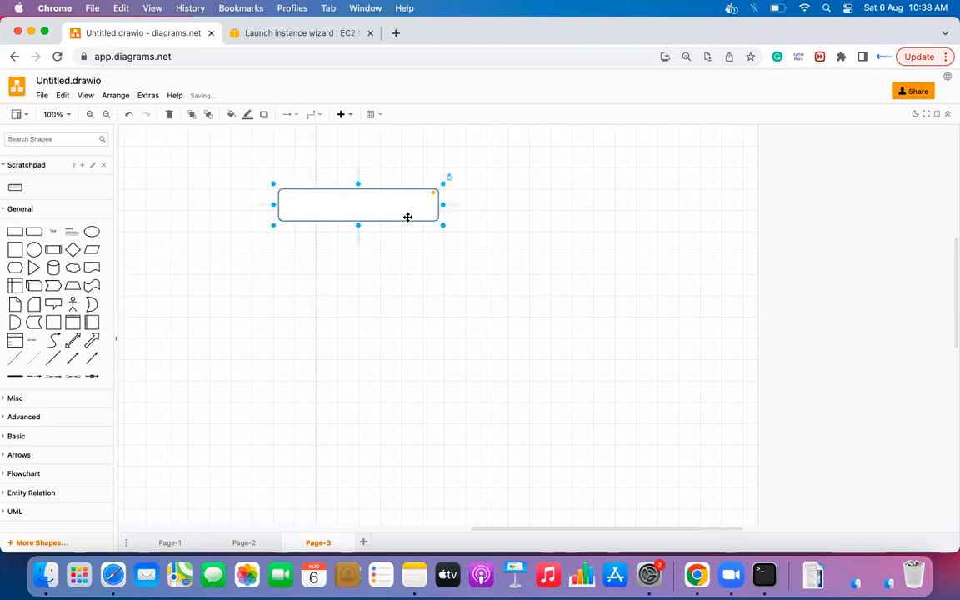
{"action": "double_click", "coordinate": [408, 217]}
{"action": "type", "text": "On Demand"}
{"action": "left_click", "coordinate": [427, 313]}
- Copy the box to its right, label it 'Reserved Instance', and make it taller
{"action": "left_click", "coordinate": [409, 203]}
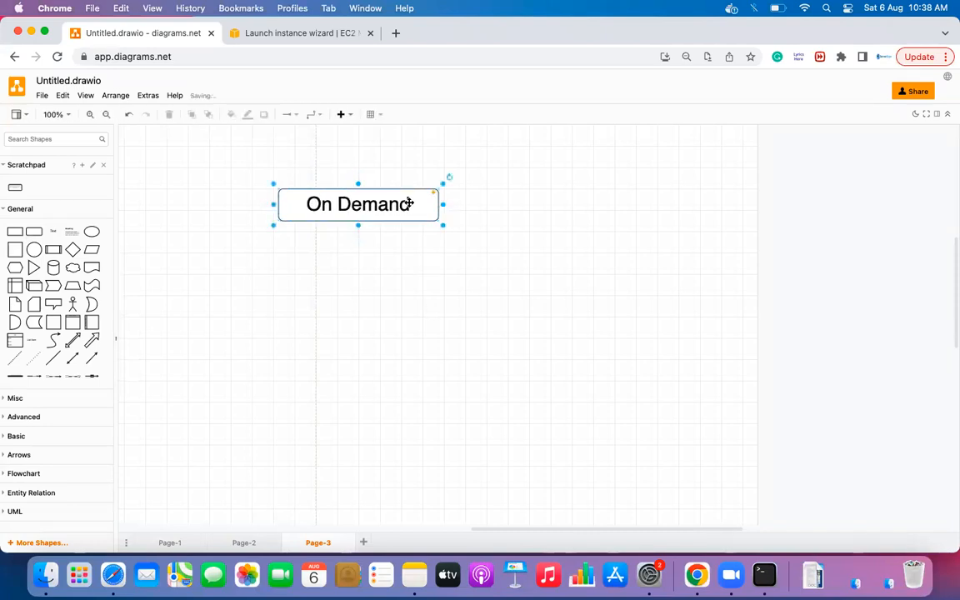
{"action": "left_click_drag", "start_coordinate": [409, 203], "coordinate": [582, 203]}
{"action": "double_click", "coordinate": [582, 203]}
{"action": "type", "text": "Rese"}
{"action": "type", "text": "rved I"}
{"action": "type", "text": "nstace"}
{"action": "key", "text": "BackSpace"}
{"action": "key", "text": "BackSpace"}
{"action": "type", "text": "n"}
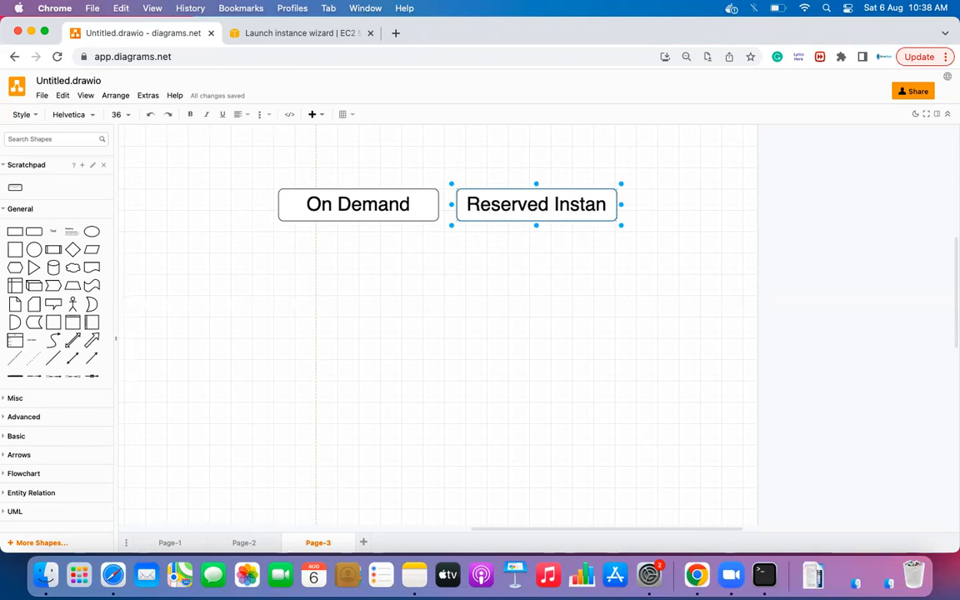
{"action": "type", "text": "ce"}
{"action": "left_click", "coordinate": [604, 267]}
{"action": "left_click", "coordinate": [604, 217]}
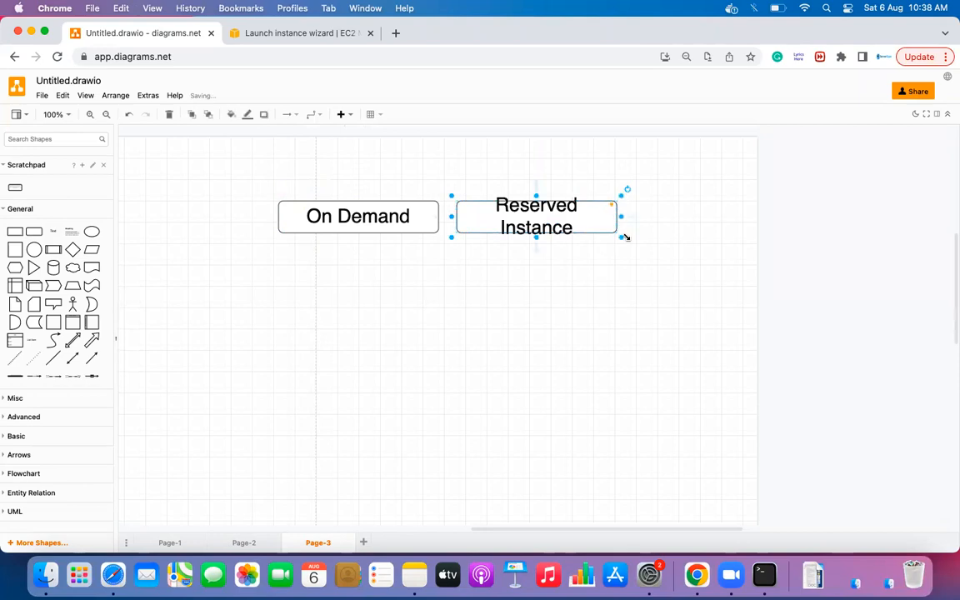
{"action": "left_click_drag", "start_coordinate": [537, 237], "coordinate": [773, 247]}
- Label the third box 'SPOT' and copy it to a fourth box labelled 'Savings Plan'
{"action": "double_click", "coordinate": [773, 247]}
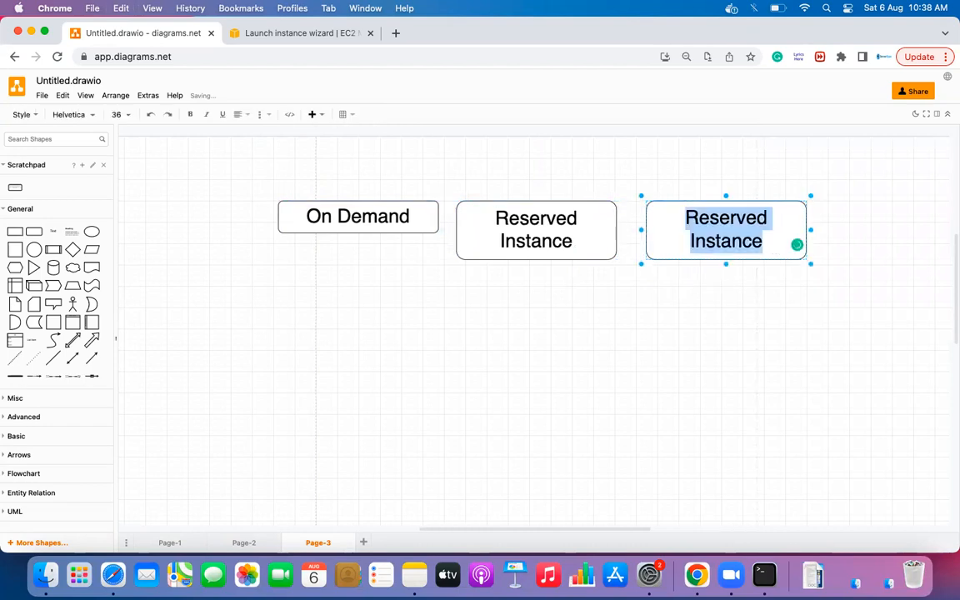
{"action": "type", "text": "SPO"}
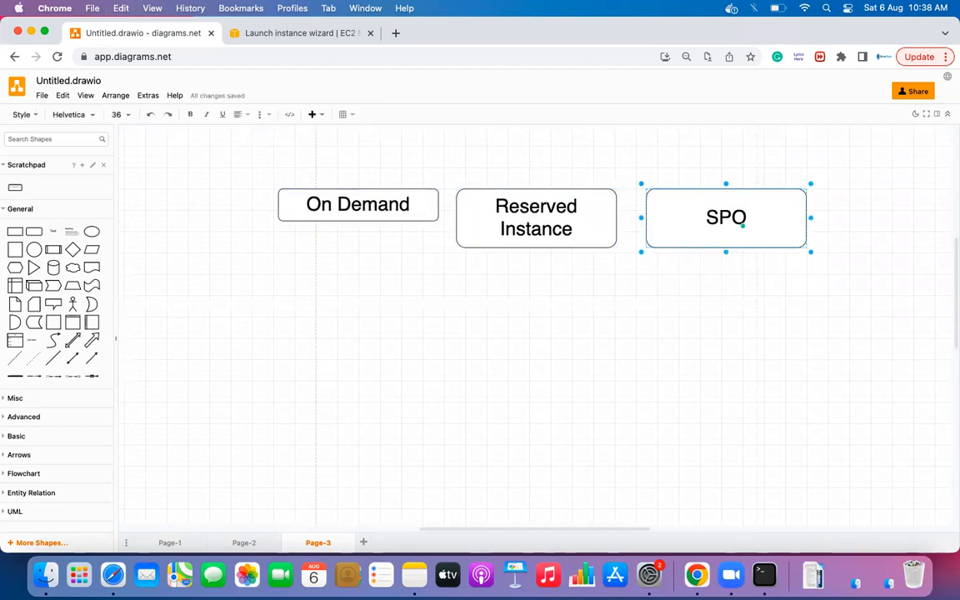
{"action": "type", "text": "T"}
{"action": "left_click", "coordinate": [757, 291]}
{"action": "left_click", "coordinate": [738, 211]}
{"action": "left_click_drag", "start_coordinate": [741, 211], "coordinate": [911, 206]}
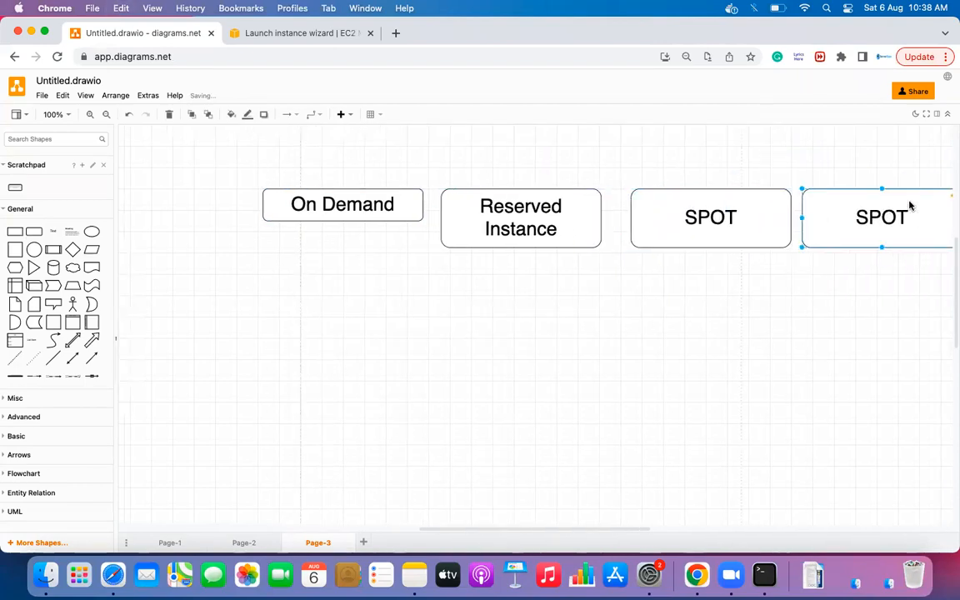
{"action": "double_click", "coordinate": [826, 221]}
{"action": "type", "text": "Savings Pln"}
{"action": "key", "text": "BackSpace"}
{"action": "type", "text": "an"}
{"action": "left_click", "coordinate": [457, 286]}
- Resize the On Demand box to match the others' height and check all four boxes
{"action": "left_click", "coordinate": [265, 204]}
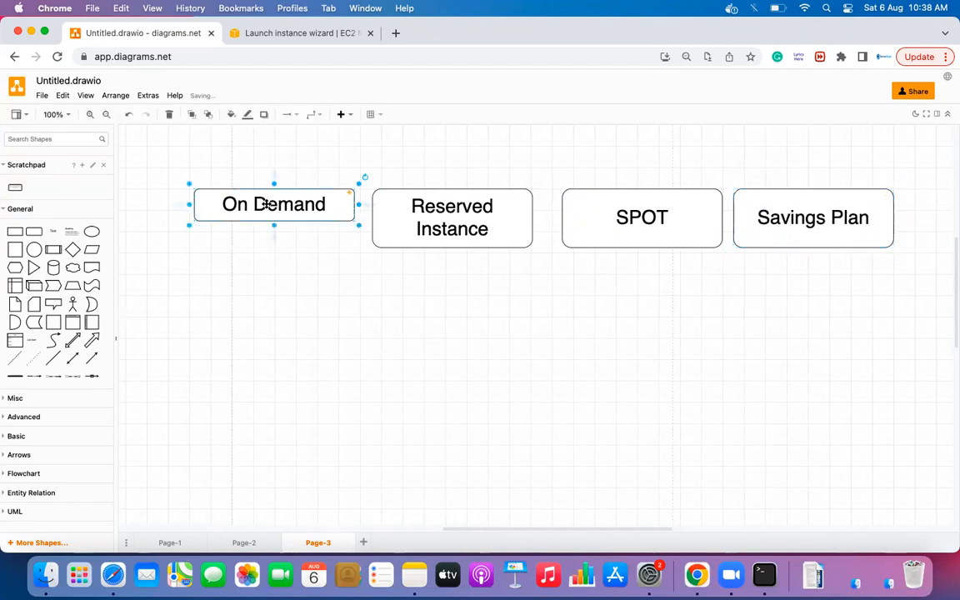
{"action": "left_click_drag", "start_coordinate": [273, 225], "coordinate": [275, 248]}
{"action": "left_click", "coordinate": [284, 276]}
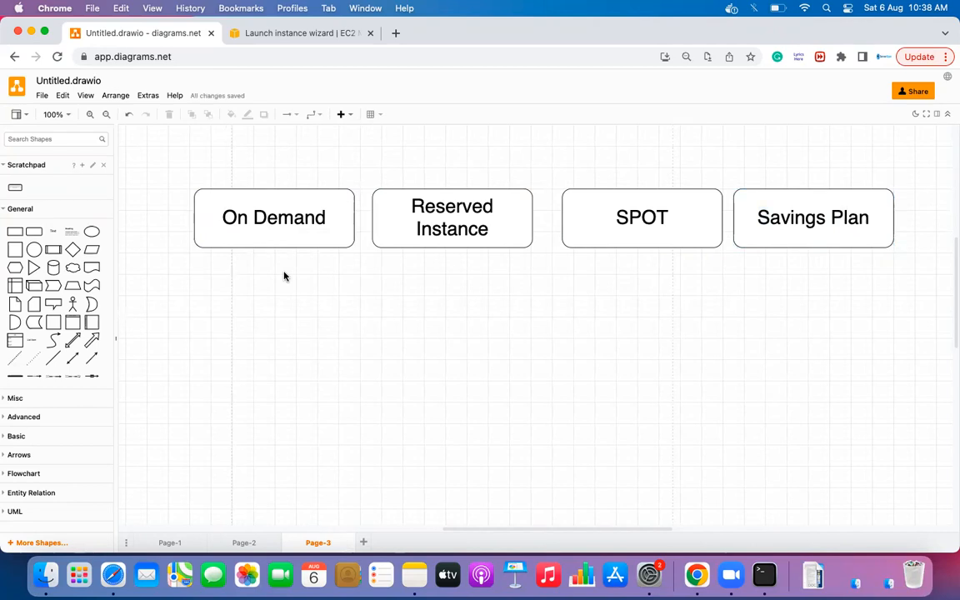
{"action": "left_click", "coordinate": [289, 236]}
{"action": "left_click", "coordinate": [449, 237]}
{"action": "left_click", "coordinate": [600, 236]}
{"action": "left_click", "coordinate": [810, 236]}
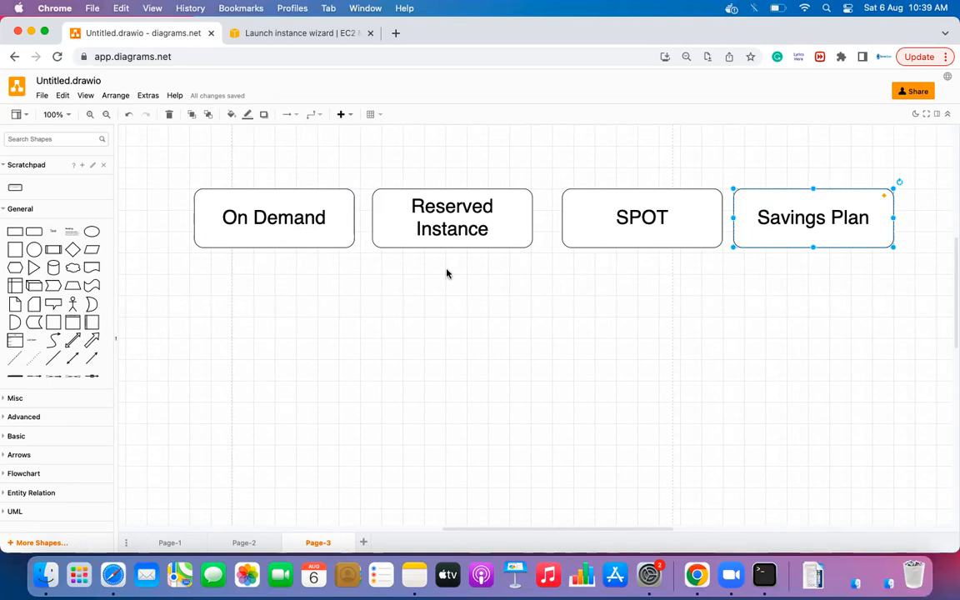
{"action": "left_click", "coordinate": [302, 33]}
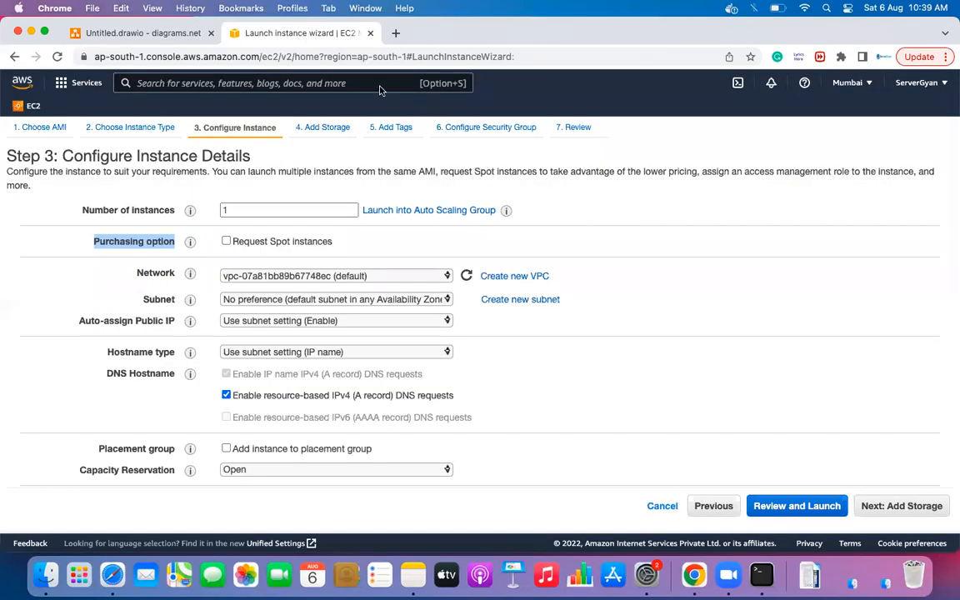
- Advance through the launch wizard's remaining steps to the key pair prompt
{"action": "left_click", "coordinate": [640, 310]}
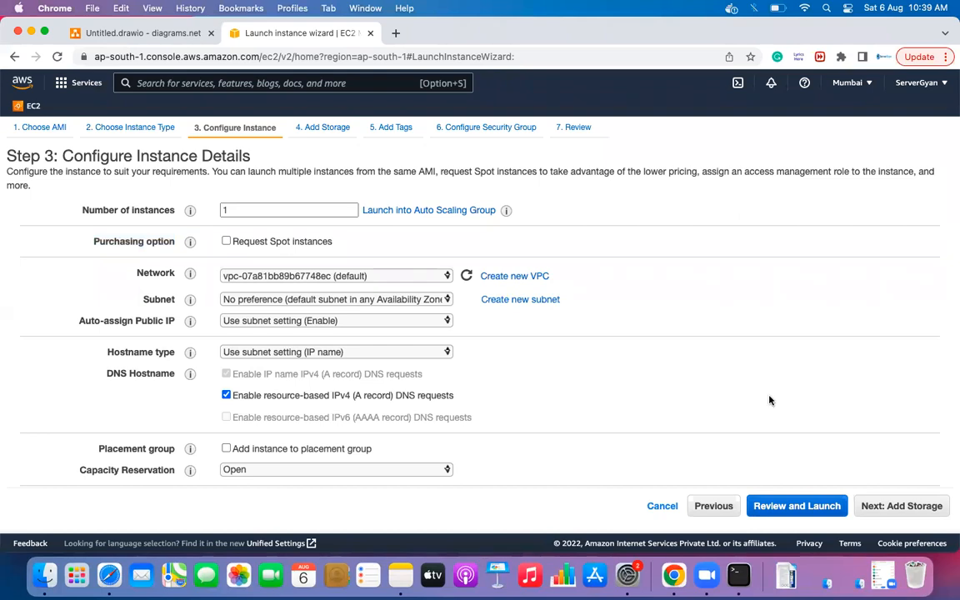
{"action": "scroll", "coordinate": [135, 425], "scroll_direction": "down", "scroll_amount": 5}
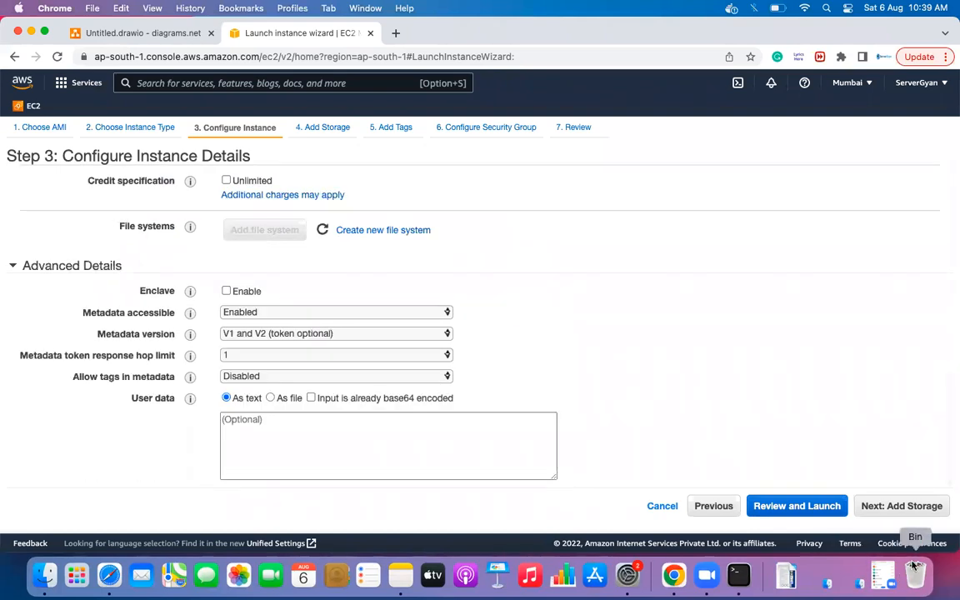
{"action": "left_click", "coordinate": [916, 510]}
{"action": "left_click", "coordinate": [914, 507]}
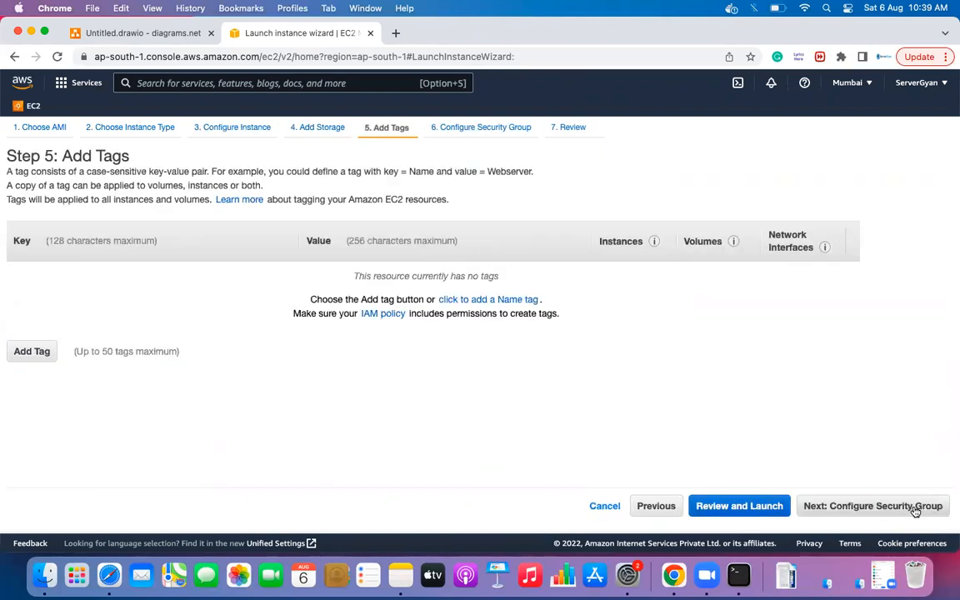
{"action": "left_click", "coordinate": [915, 507]}
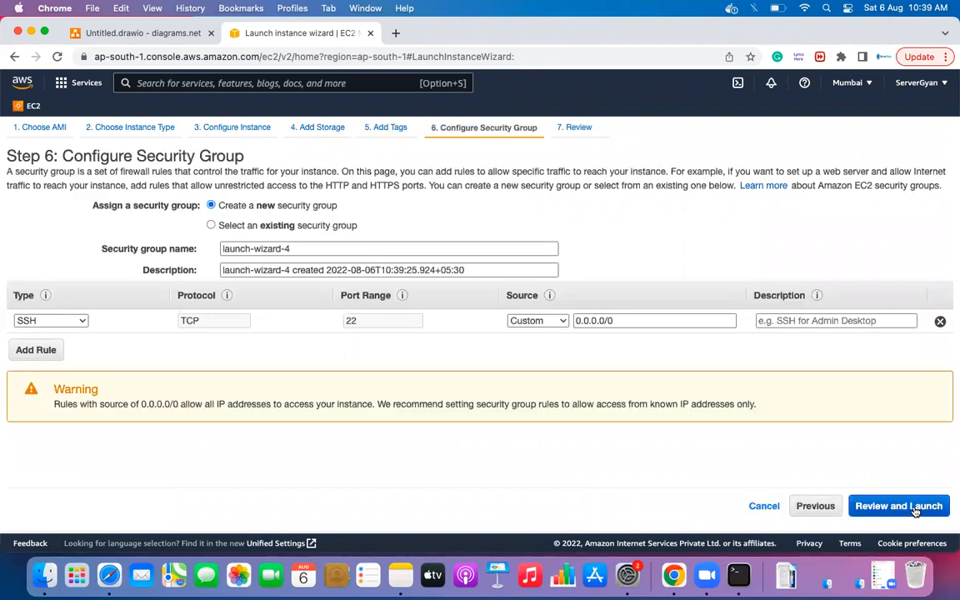
{"action": "left_click", "coordinate": [915, 506]}
{"action": "left_click", "coordinate": [925, 506]}
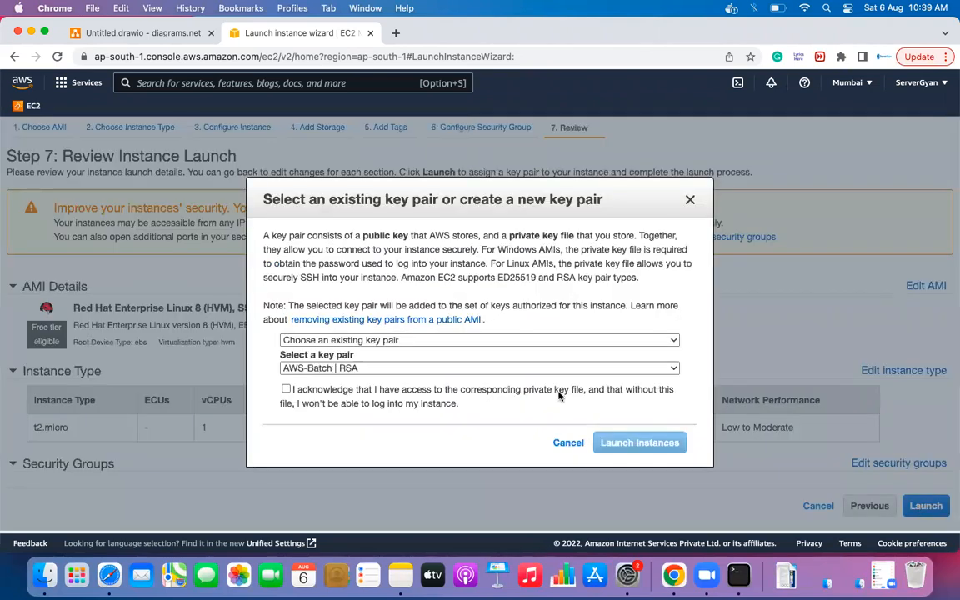
- Cancel the launch without creating an instance and return to the purchasing options diagram
{"action": "left_click", "coordinate": [286, 388]}
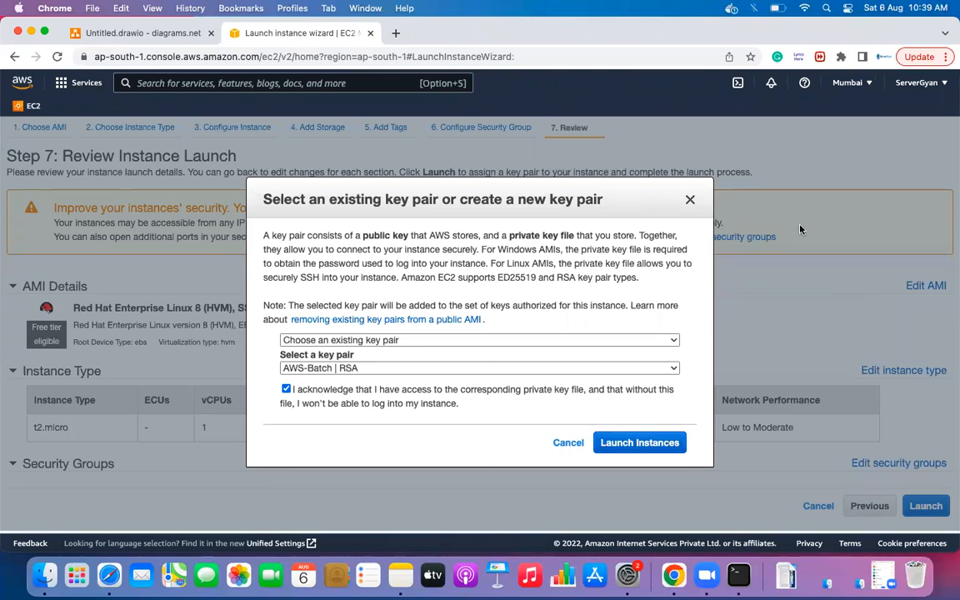
{"action": "left_click", "coordinate": [562, 445]}
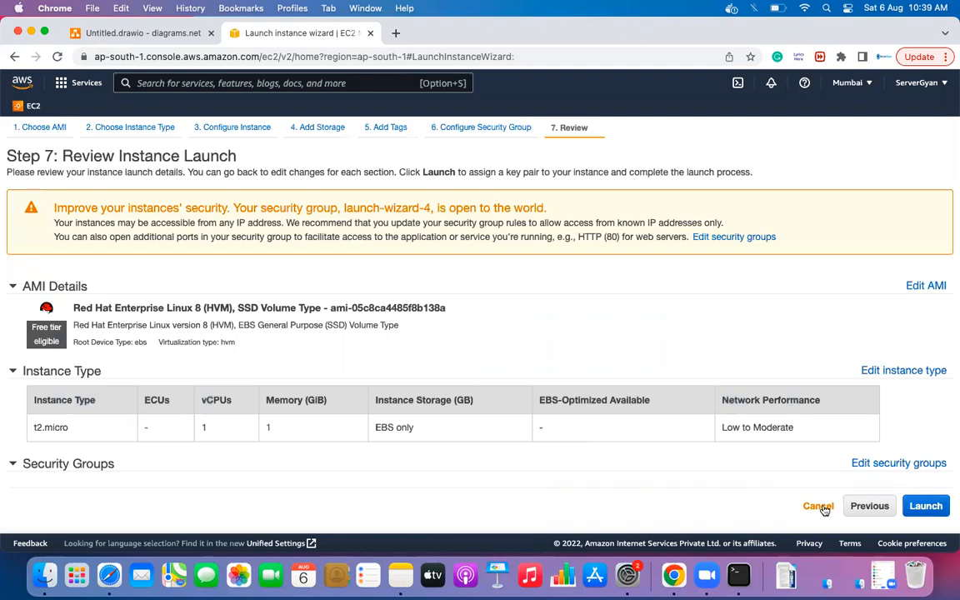
{"action": "left_click", "coordinate": [859, 508]}
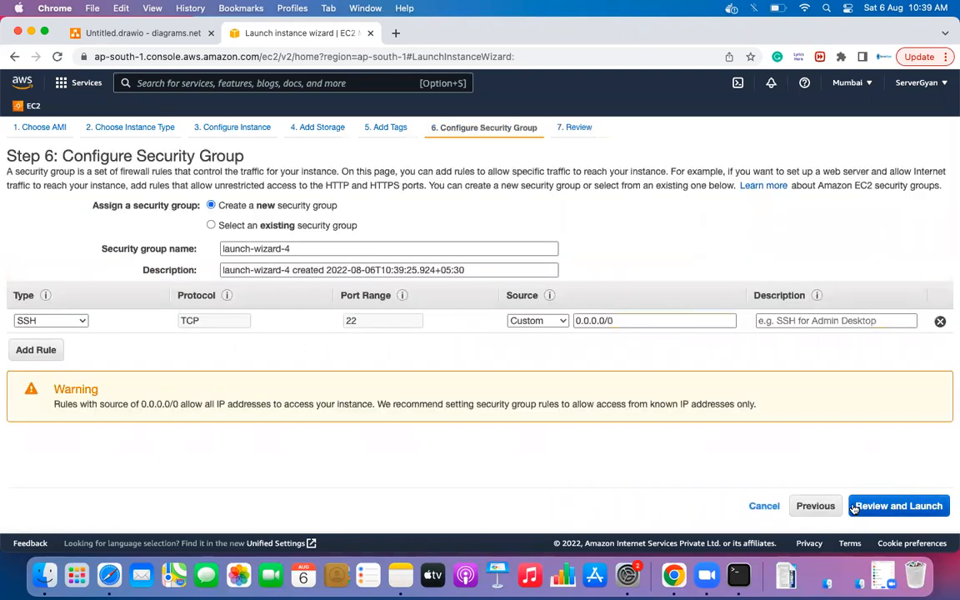
{"action": "left_click", "coordinate": [802, 506]}
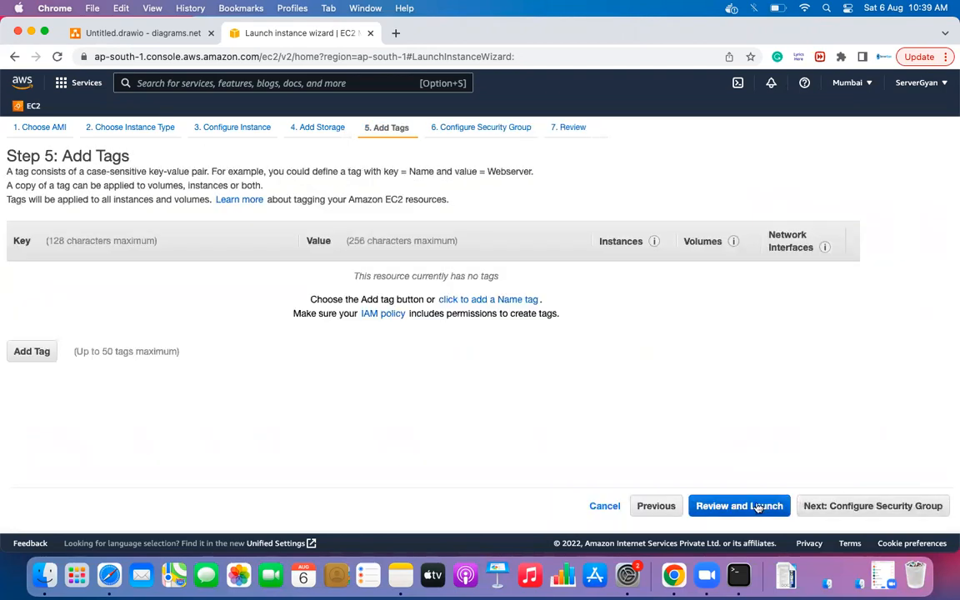
{"action": "left_click", "coordinate": [739, 506]}
{"action": "left_click", "coordinate": [817, 506]}
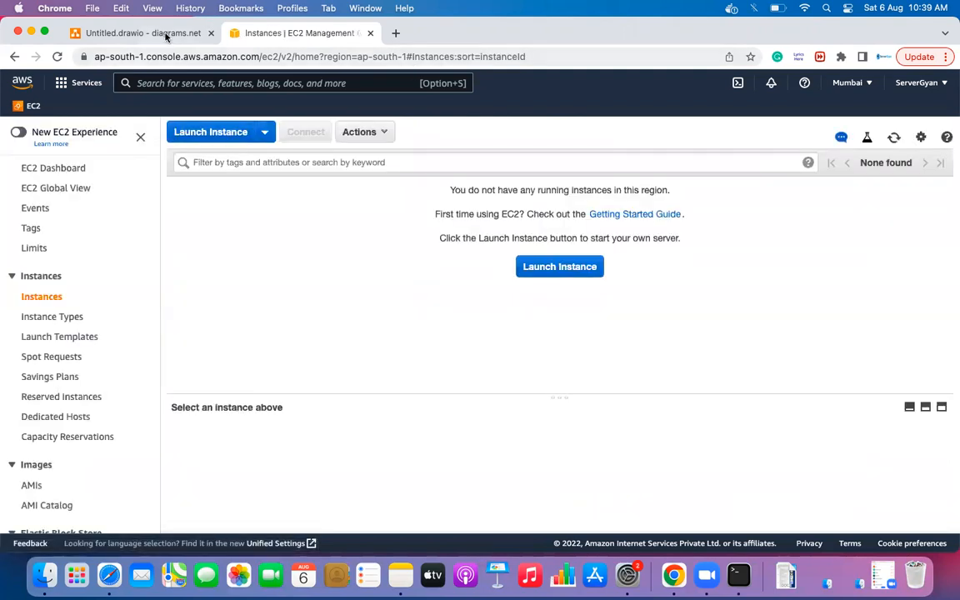
{"action": "left_click", "coordinate": [143, 33]}
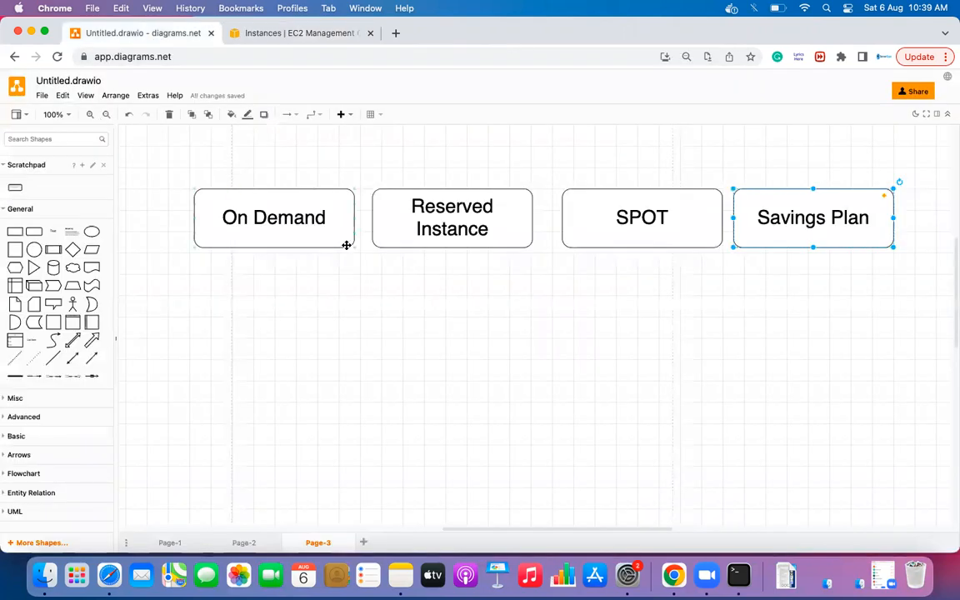
{"action": "left_click", "coordinate": [385, 288]}
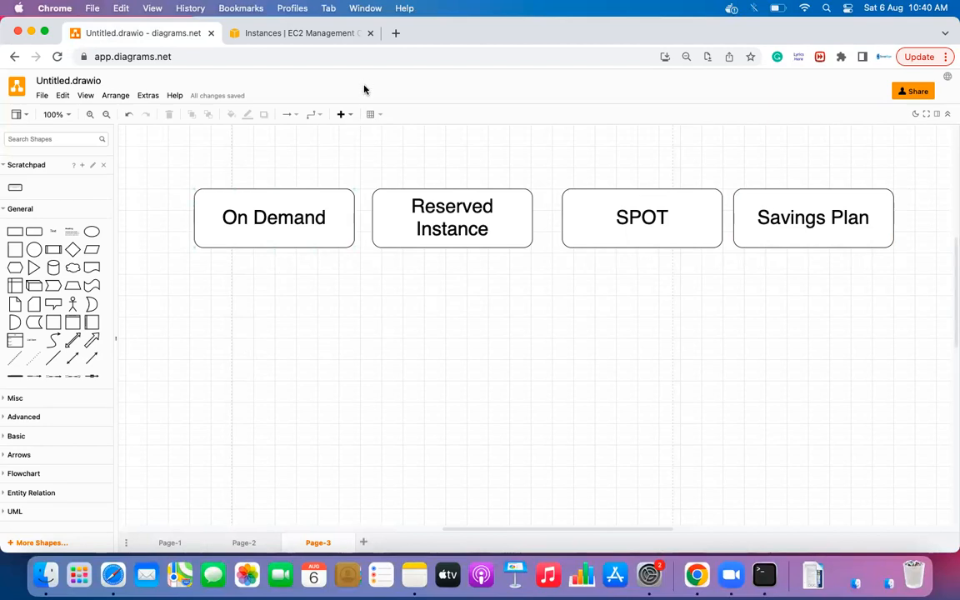
{"action": "scroll", "coordinate": [356, 247], "scroll_direction": "left", "scroll_amount": 5}
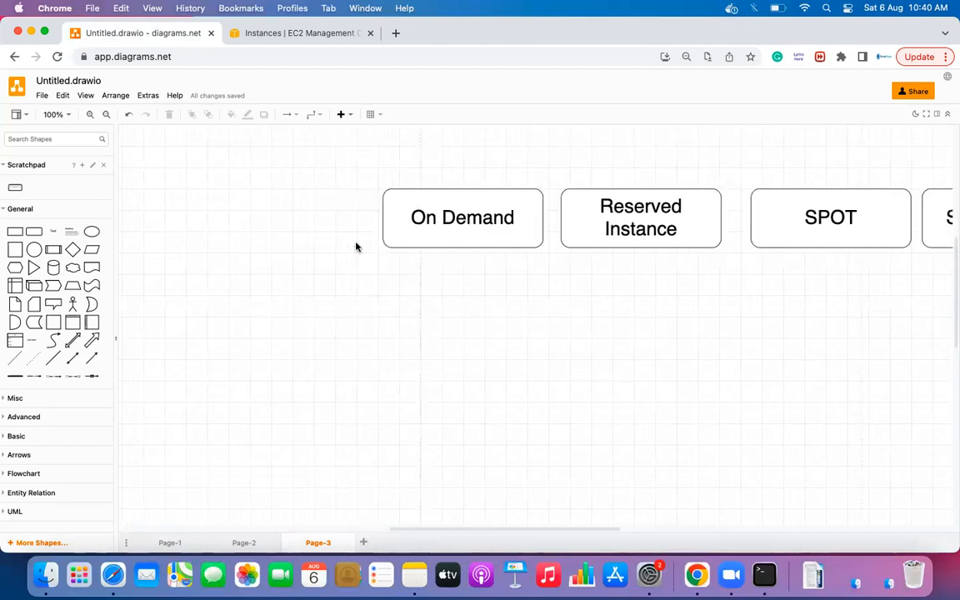
- Add a text note left of the boxes reading '4 EC2' and '2 VM type= m5.xlarge'
{"action": "double_click", "coordinate": [184, 201]}
{"action": "left_click", "coordinate": [183, 202]}
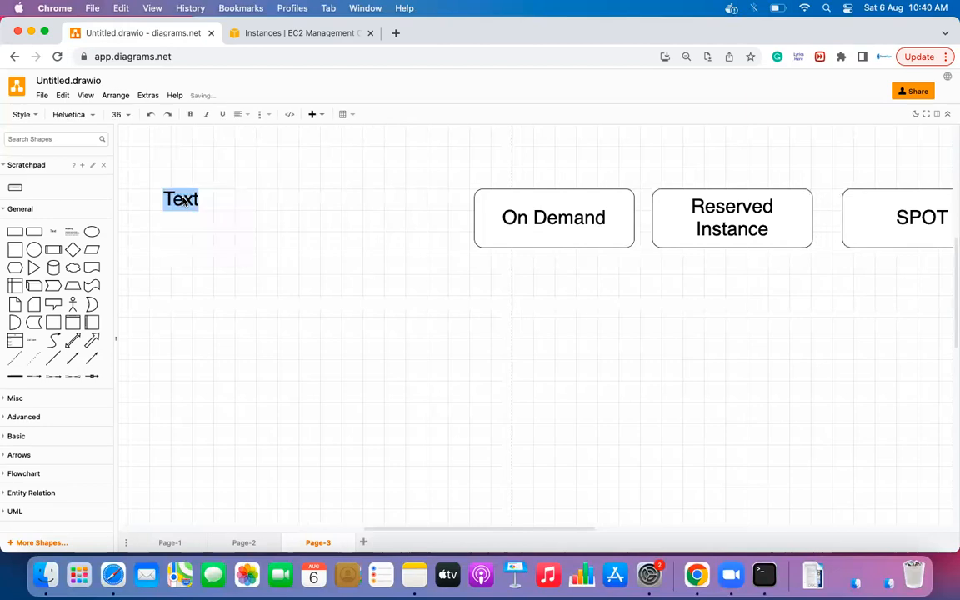
{"action": "type", "text": "4 EC2"}
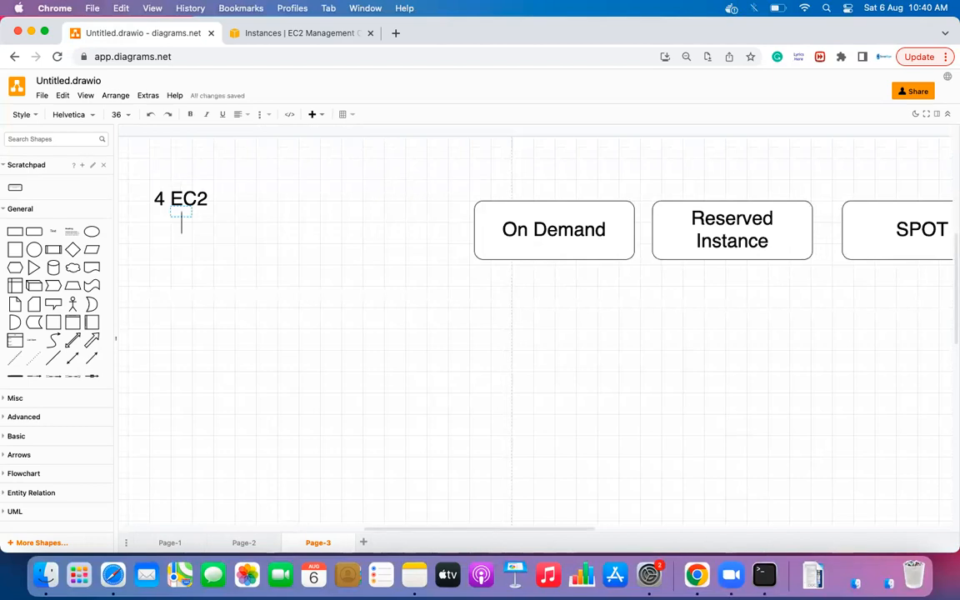
{"action": "key", "text": "Return"}
{"action": "type", "text": "2 VM i"}
{"action": "key", "text": "BackSpace"}
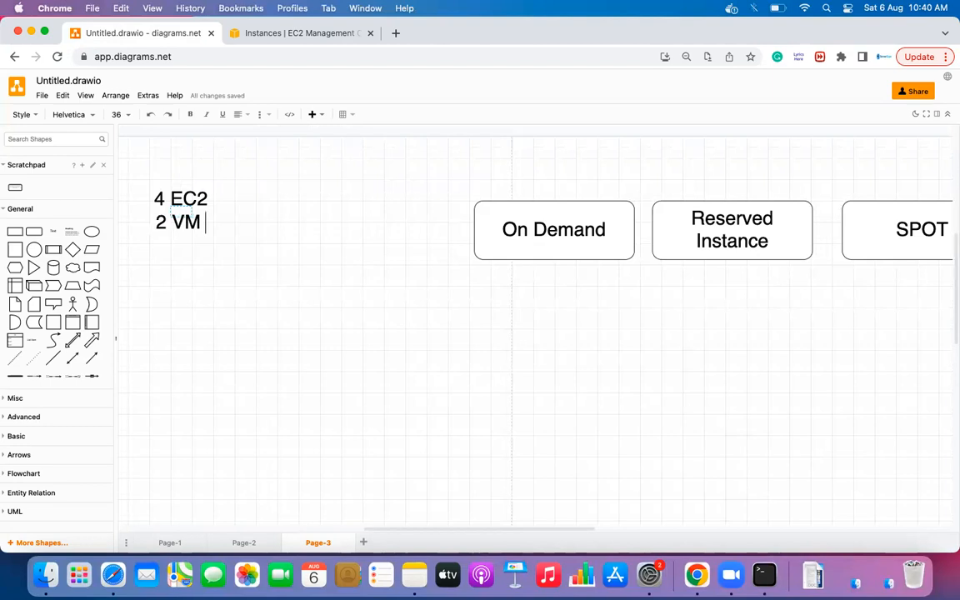
{"action": "type", "text": "ty"}
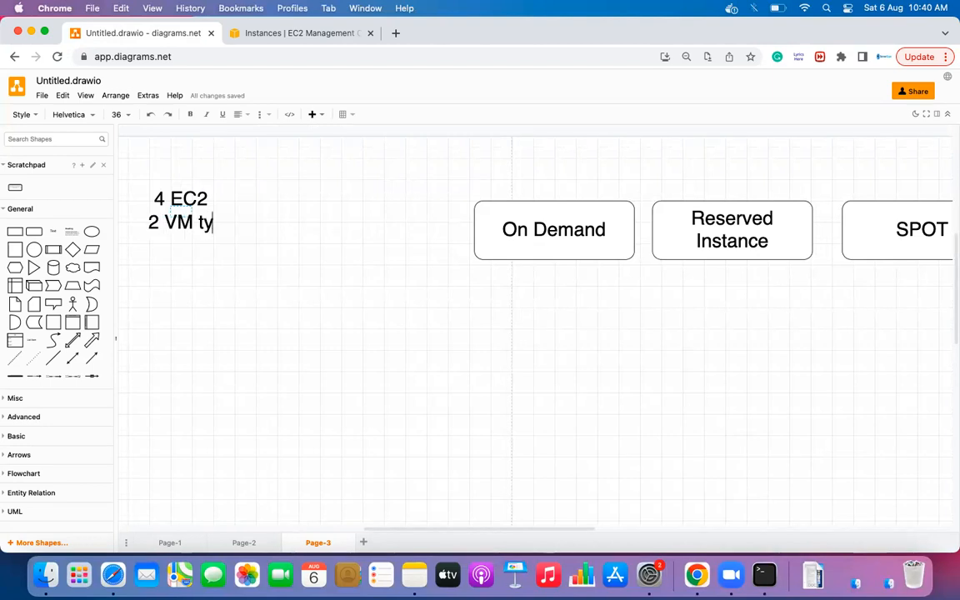
{"action": "type", "text": "pe= "}
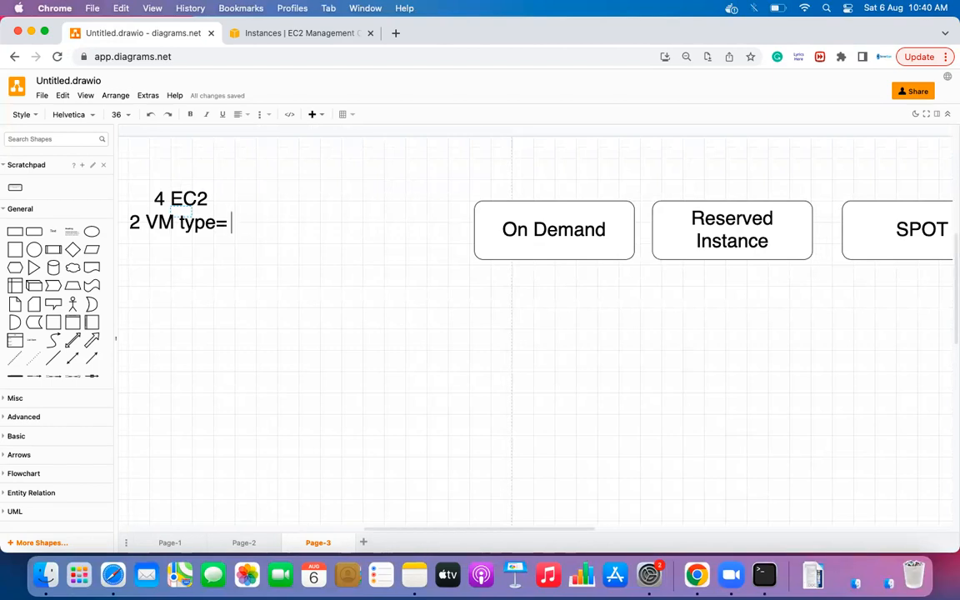
{"action": "type", "text": "m4."}
{"action": "key", "text": "BackSpace"}
{"action": "key", "text": "BackSpace"}
{"action": "type", "text": "5"}
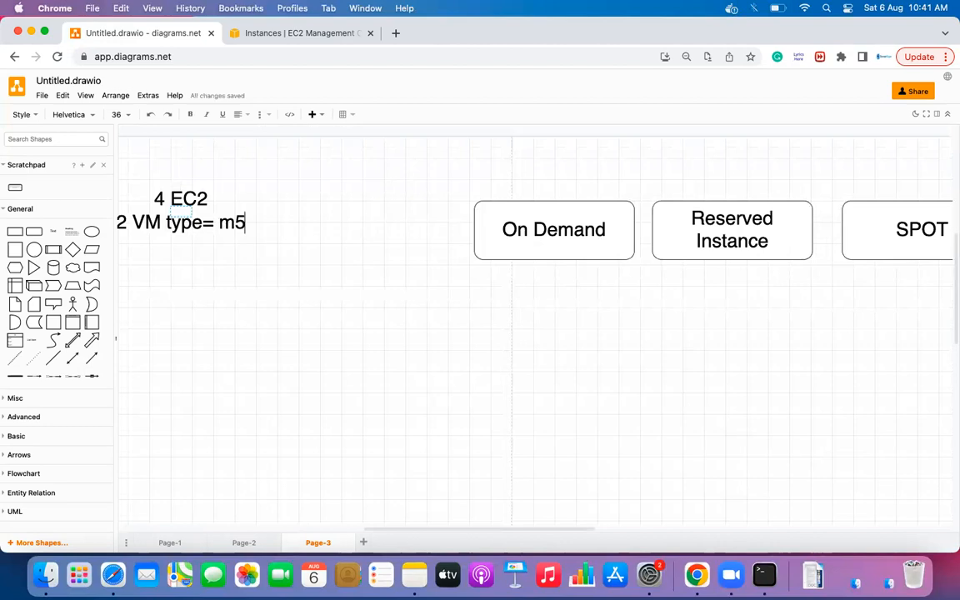
{"action": "type", "text": ".xla"}
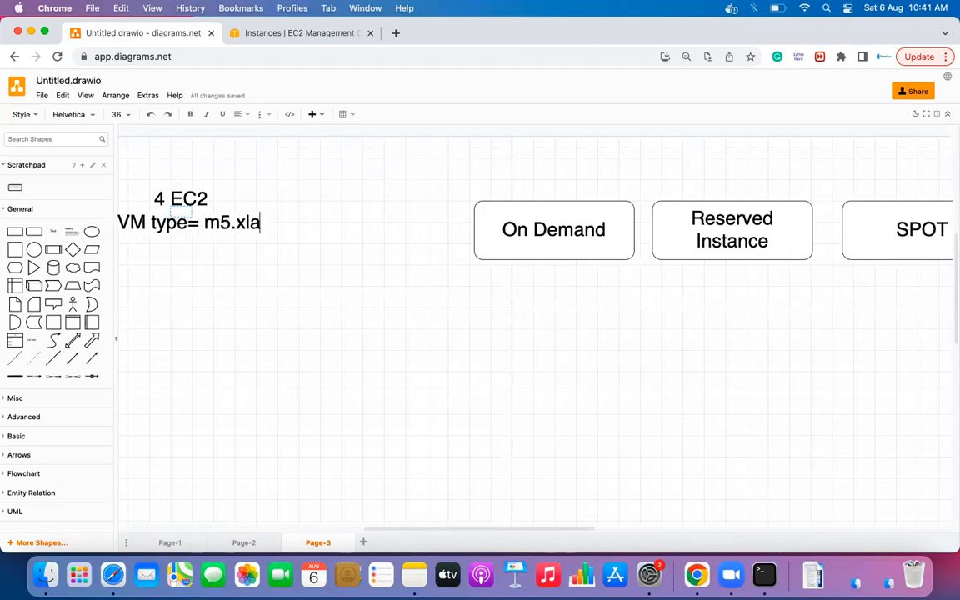
{"action": "type", "text": "rge"}
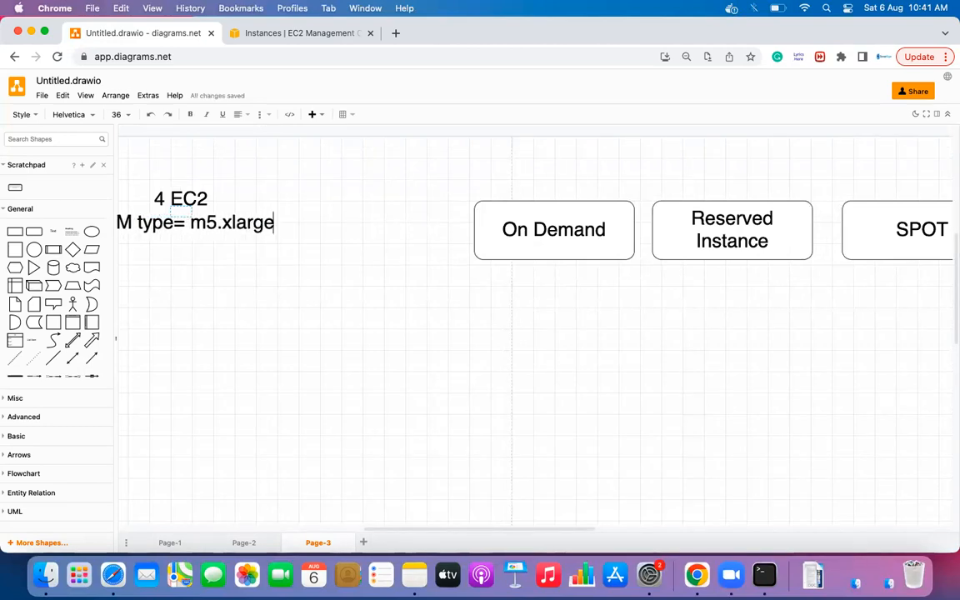
{"action": "scroll", "coordinate": [317, 221], "scroll_direction": "left", "scroll_amount": 5}
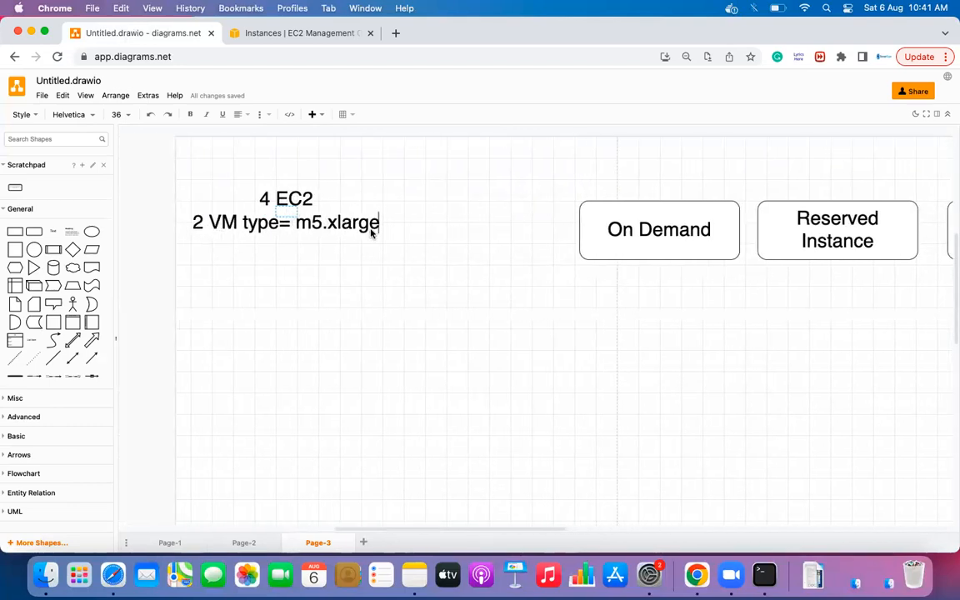
- Add the lines '1 VM = c5.2xlarge' and '1= r5.2xlarge' to the note
{"action": "key", "text": "Return"}
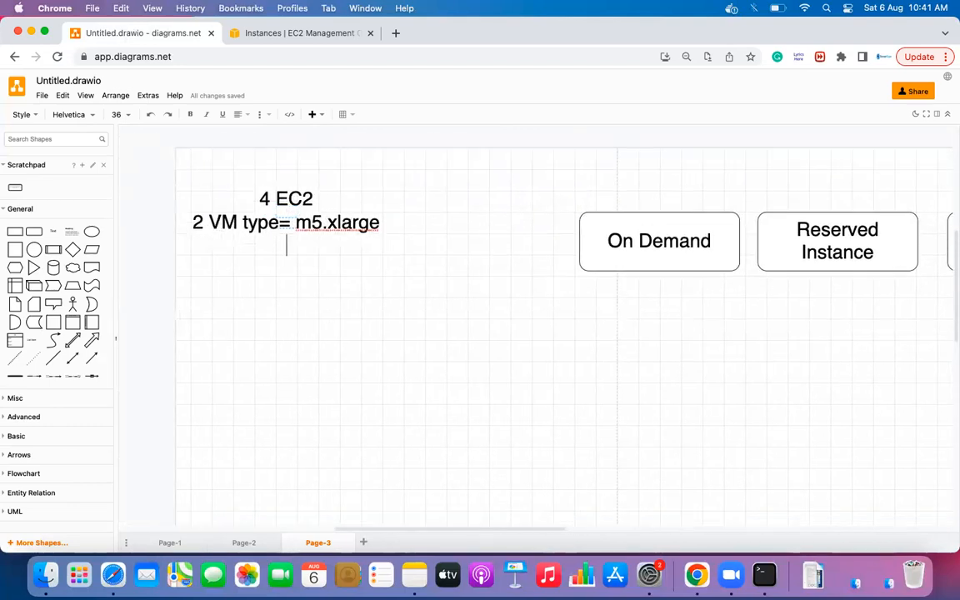
{"action": "type", "text": "1 VM"}
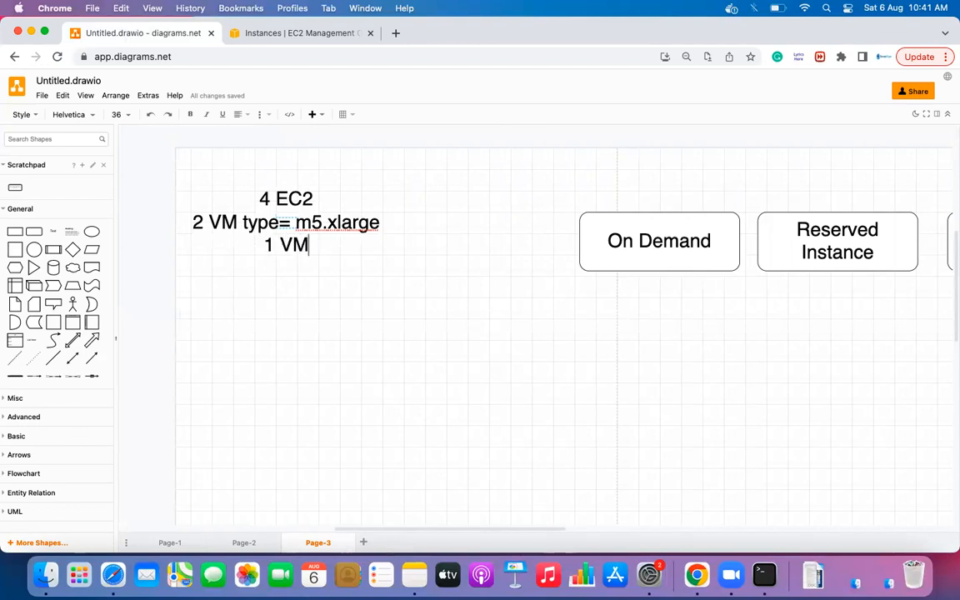
{"action": "type", "text": " = c5."}
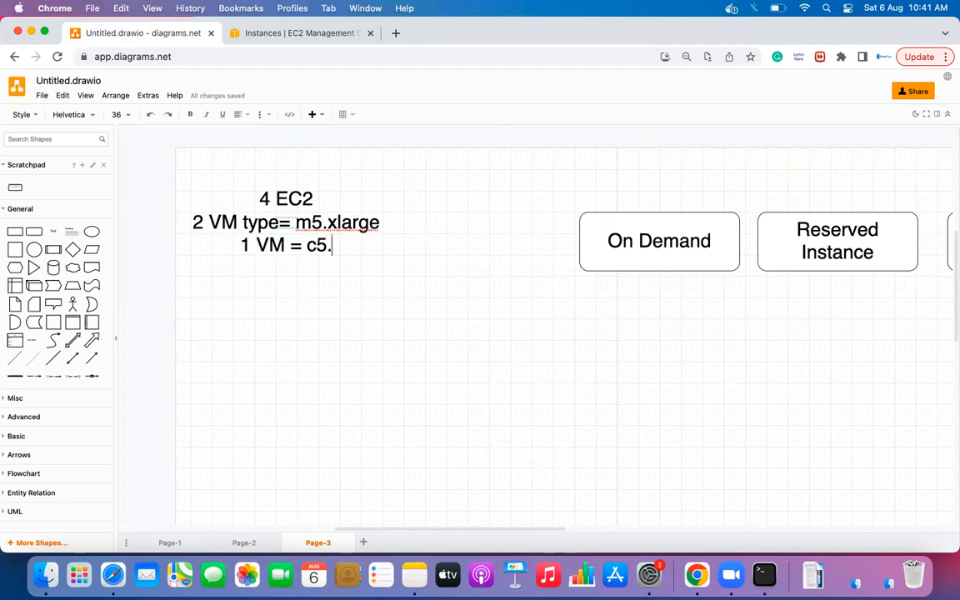
{"action": "type", "text": "2xlarge"}
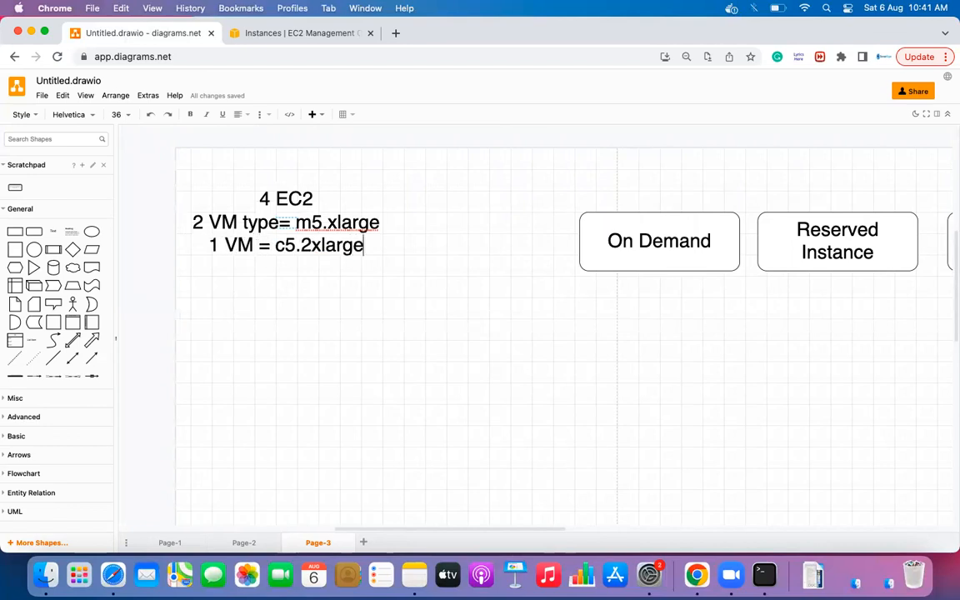
{"action": "key", "text": "Return"}
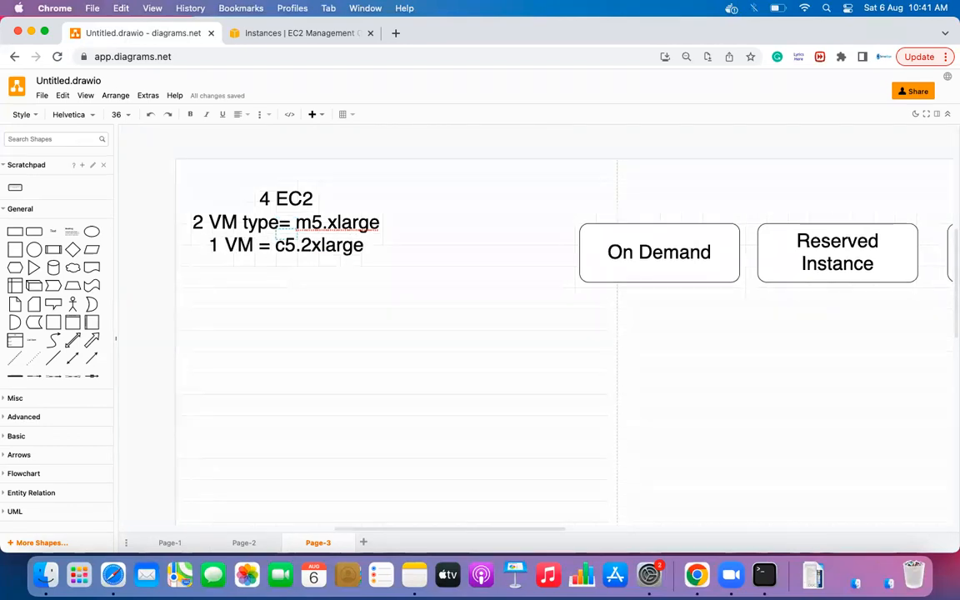
{"action": "type", "text": "1= "}
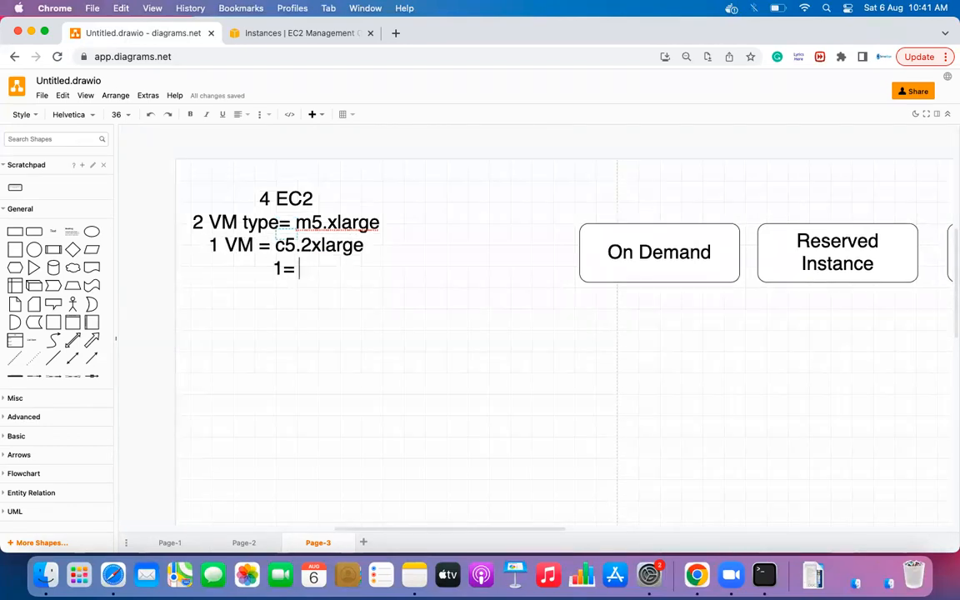
{"action": "type", "text": "r5.2xlarge"}
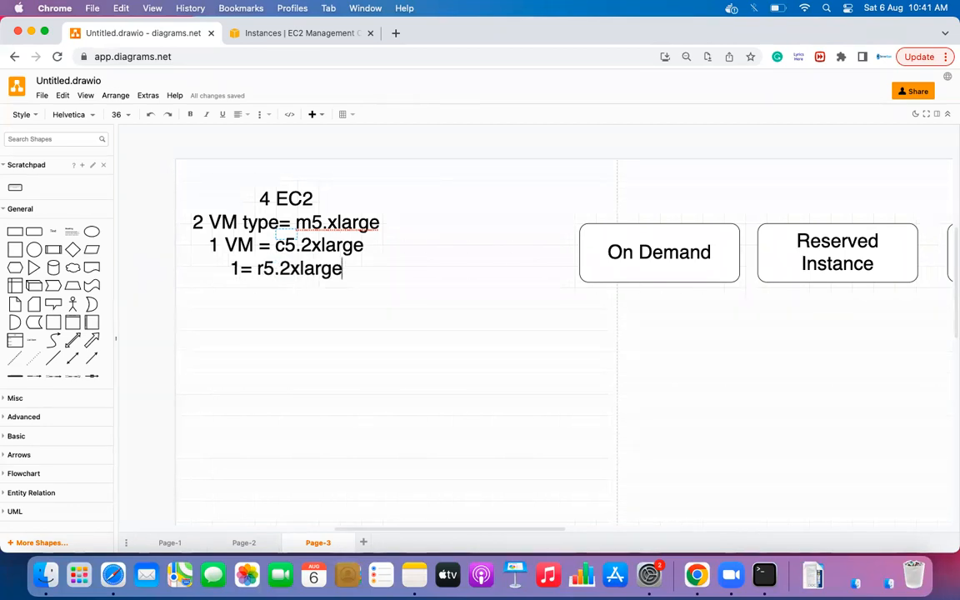
{"action": "left_click", "coordinate": [370, 358]}
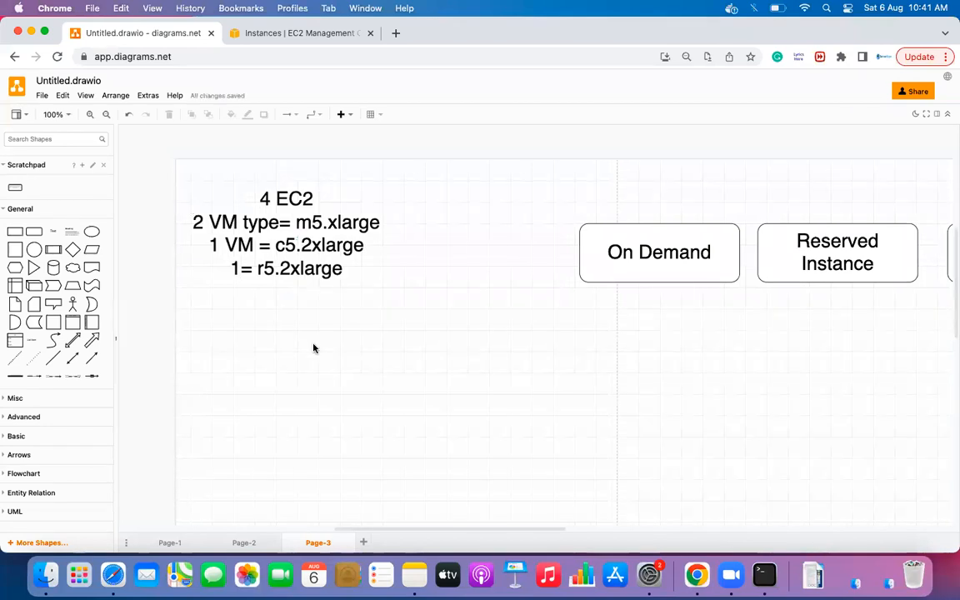
- Reposition the instance-type note and collapse the shape library to widen the canvas
{"action": "left_click_drag", "start_coordinate": [305, 254], "coordinate": [420, 263]}
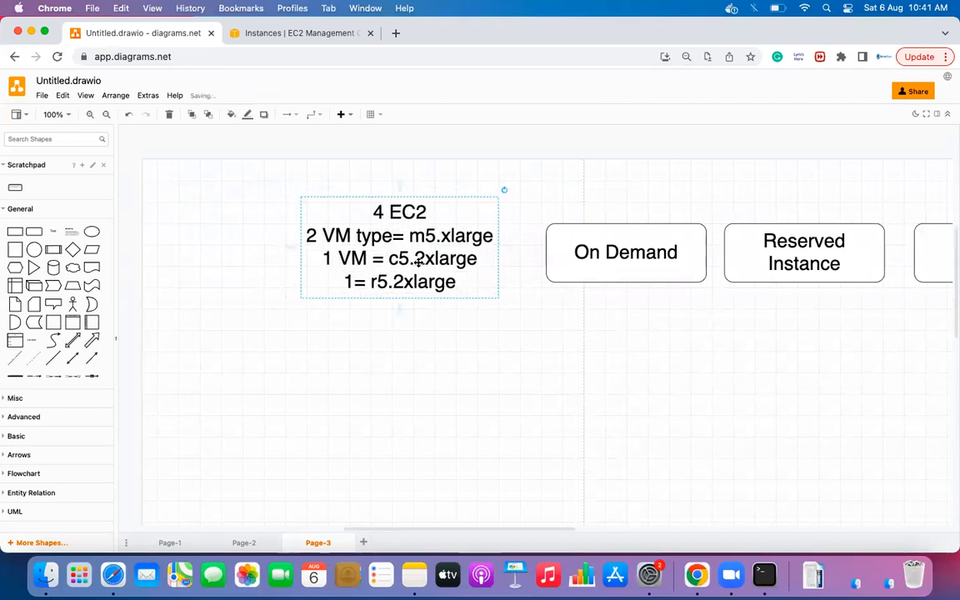
{"action": "left_click", "coordinate": [434, 324]}
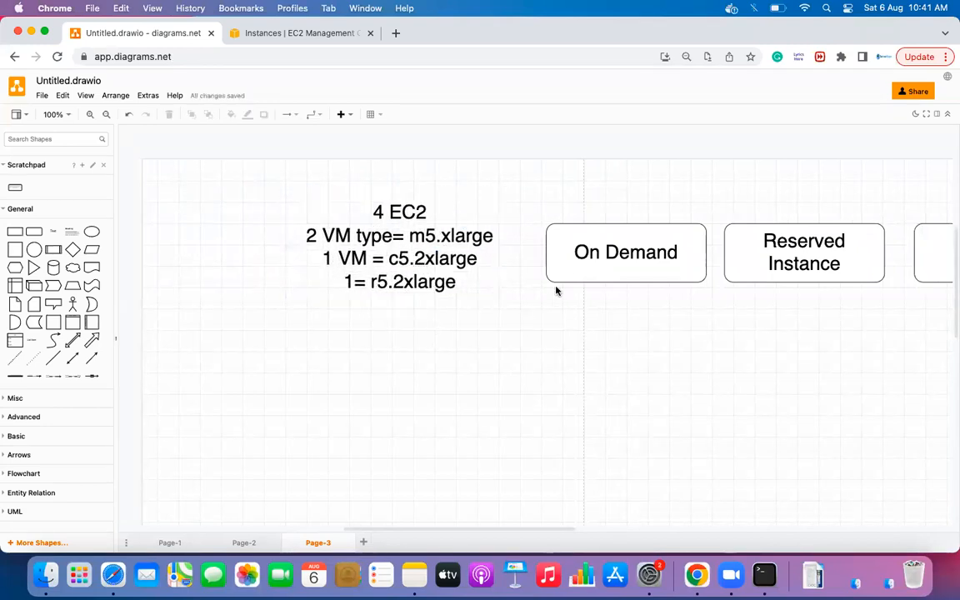
{"action": "scroll", "coordinate": [805, 271], "scroll_direction": "right", "scroll_amount": 5}
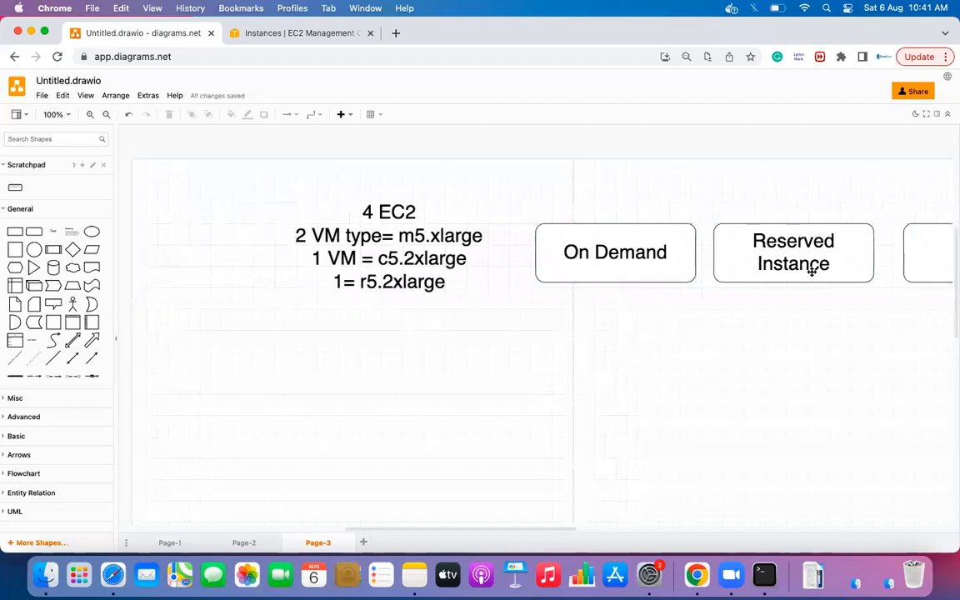
{"action": "scroll", "coordinate": [812, 272], "scroll_direction": "right", "scroll_amount": 4}
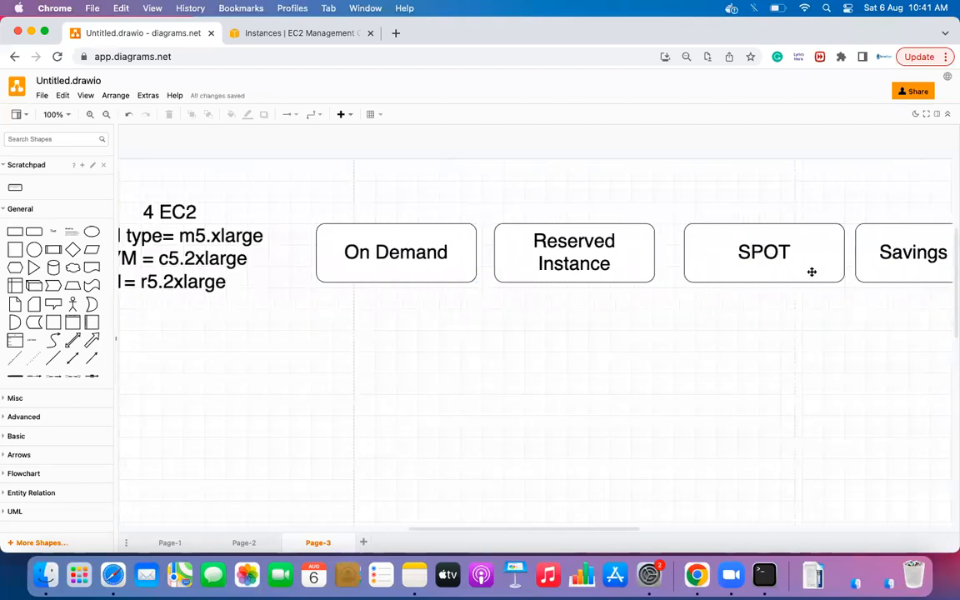
{"action": "scroll", "coordinate": [810, 273], "scroll_direction": "left", "scroll_amount": 1}
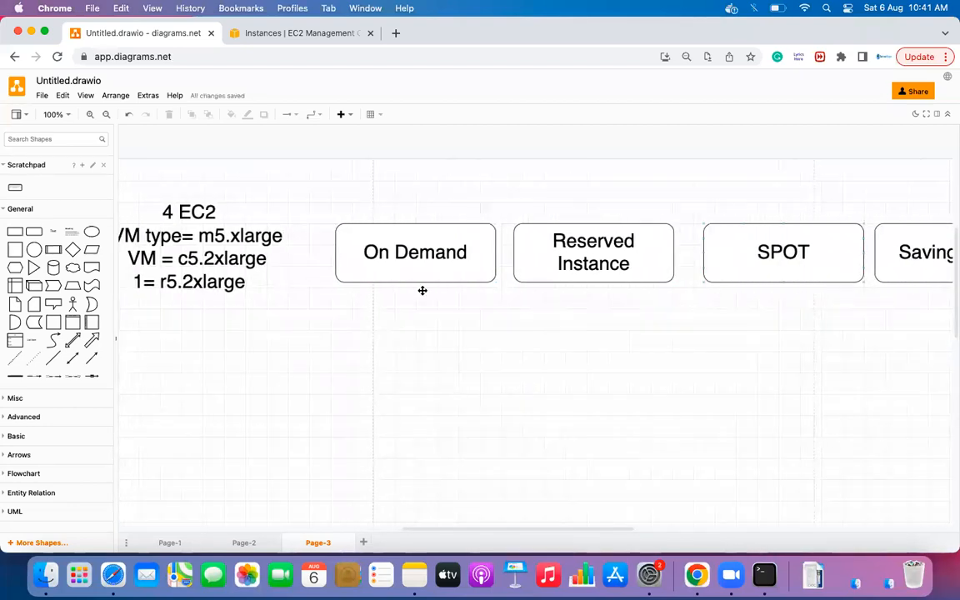
{"action": "left_click_drag", "start_coordinate": [116, 334], "coordinate": [42, 337]}
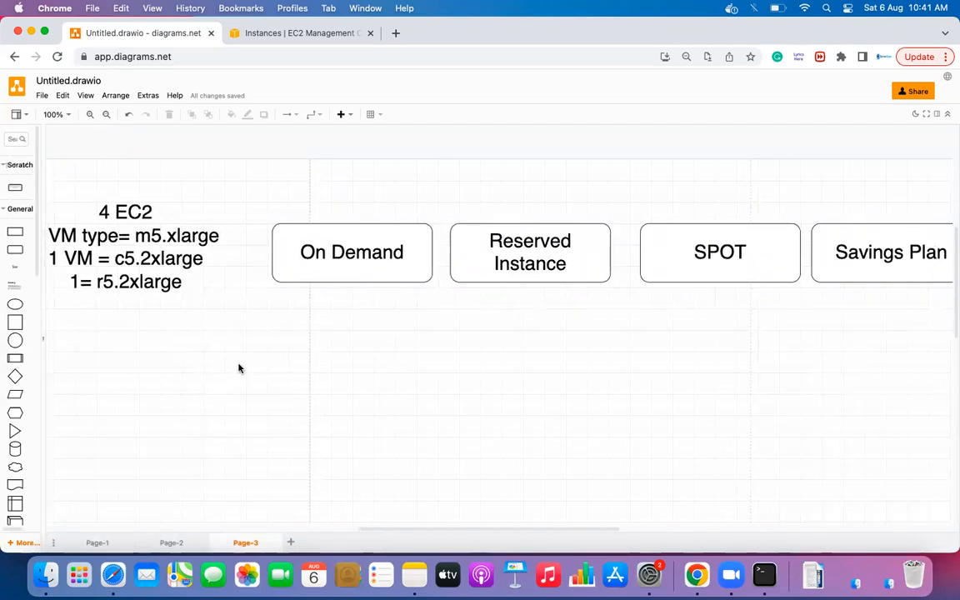
- Check each of the four purchasing option boxes and the instance-type note
{"action": "left_click", "coordinate": [360, 251]}
{"action": "left_click", "coordinate": [531, 238]}
{"action": "left_click", "coordinate": [706, 245]}
{"action": "left_click", "coordinate": [855, 248]}
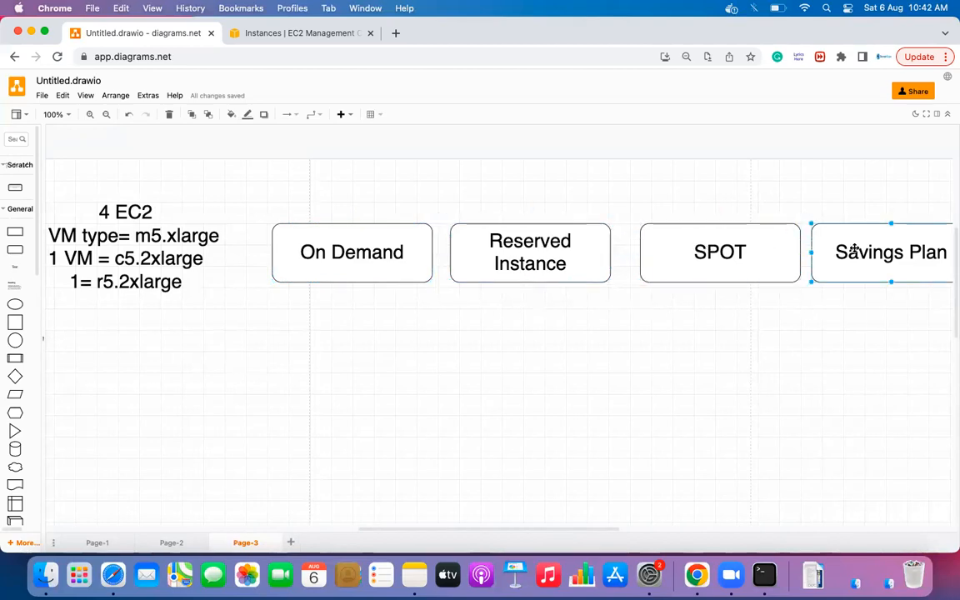
{"action": "scroll", "coordinate": [855, 248], "scroll_direction": "right", "scroll_amount": 3}
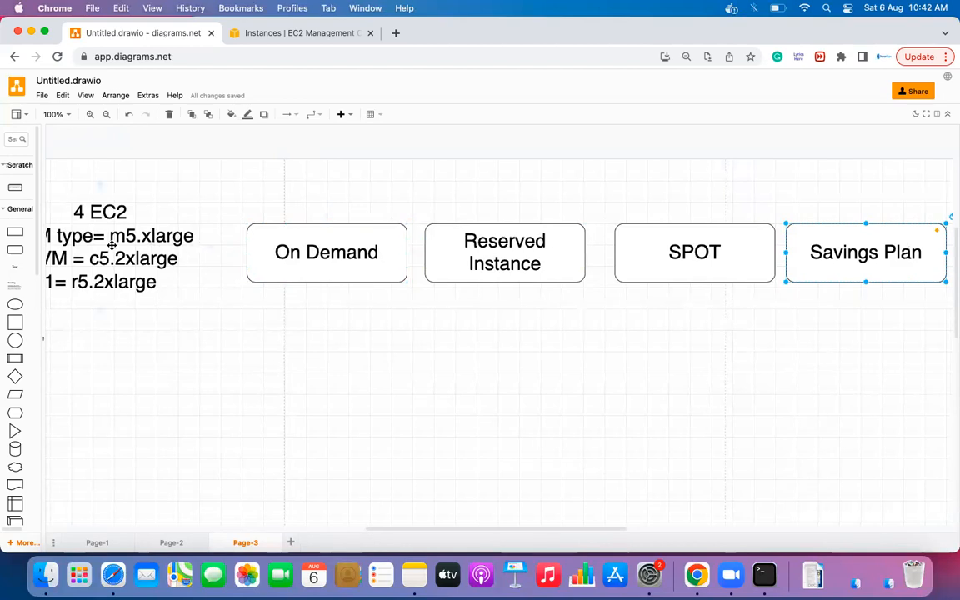
{"action": "scroll", "coordinate": [152, 251], "scroll_direction": "left", "scroll_amount": 3}
{"action": "left_click", "coordinate": [153, 248]}
{"action": "left_click", "coordinate": [263, 362]}
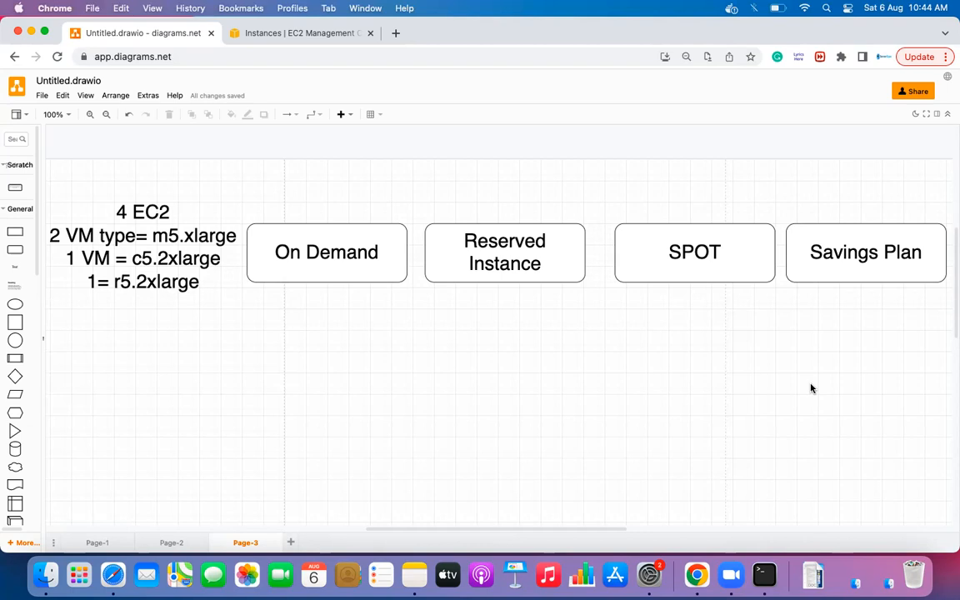
{"action": "left_click", "coordinate": [633, 251]}
{"action": "left_click", "coordinate": [320, 228]}
- Check the instance-type note and the On Demand and Reserved Instance boxes
{"action": "left_click", "coordinate": [121, 259]}
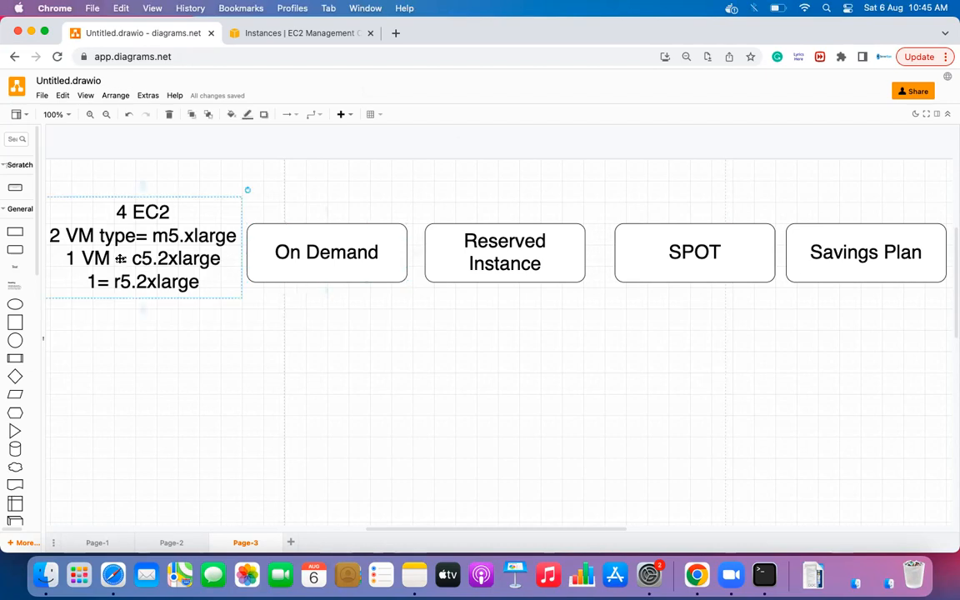
{"action": "left_click", "coordinate": [291, 349]}
{"action": "left_click", "coordinate": [333, 255]}
{"action": "left_click", "coordinate": [476, 248]}
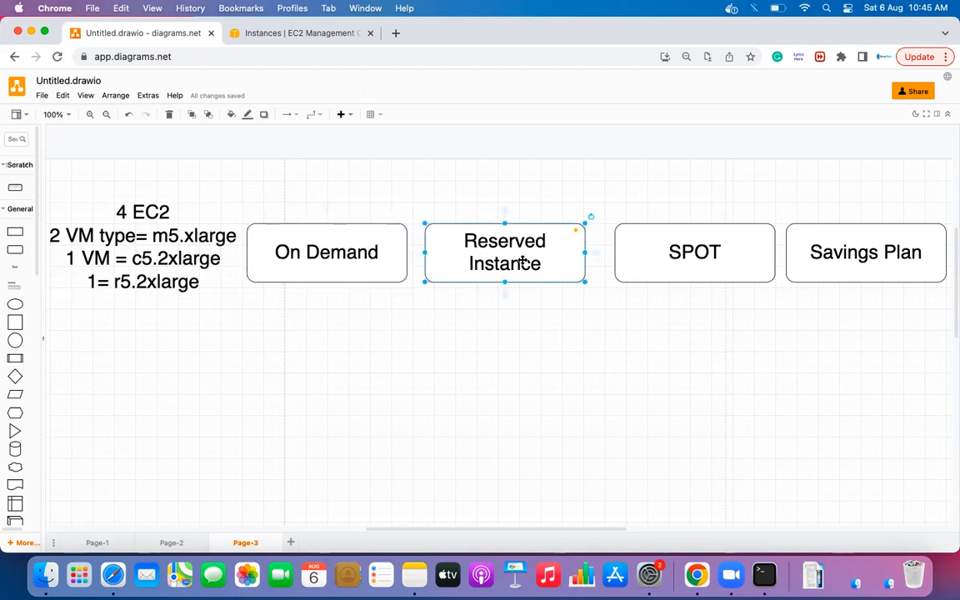
{"action": "scroll", "coordinate": [503, 240], "scroll_direction": "up", "scroll_amount": 2}
- Add a text label 'r5.8xlarge=1year' above the boxes and select its 'r5.8' part
{"action": "left_click", "coordinate": [494, 206]}
{"action": "double_click", "coordinate": [494, 206]}
{"action": "left_click", "coordinate": [495, 203]}
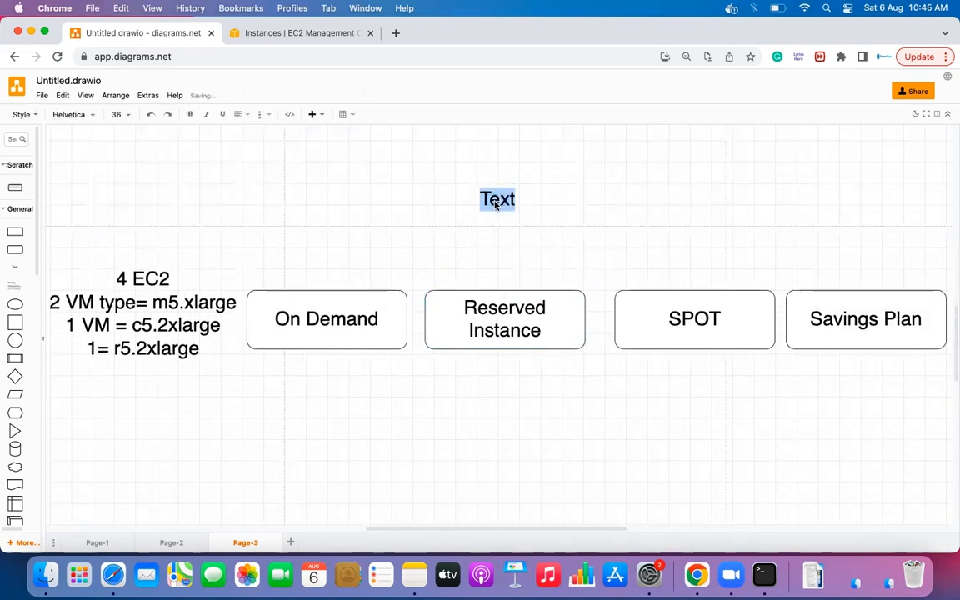
{"action": "type", "text": "r5."}
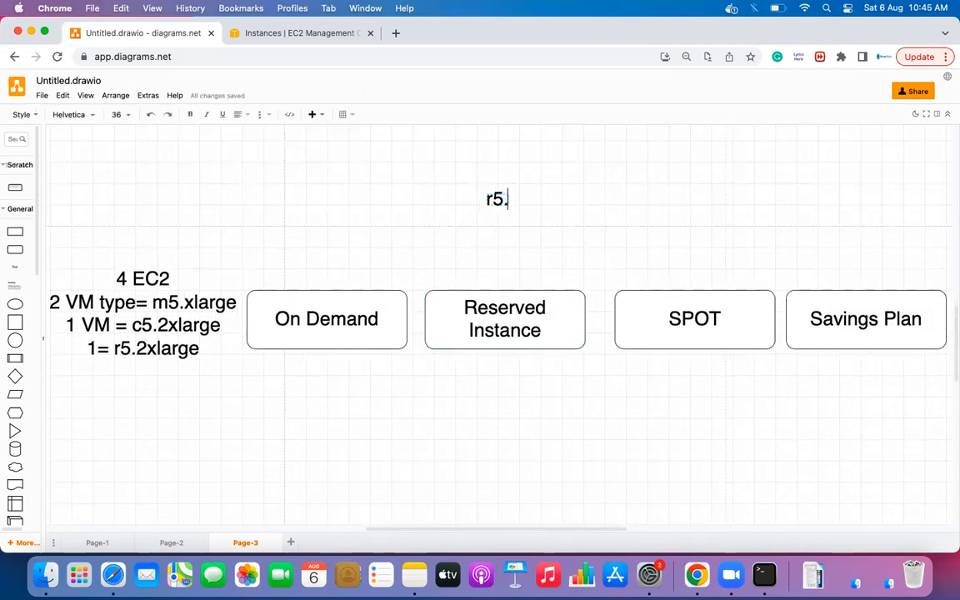
{"action": "type", "text": "8xlarge"}
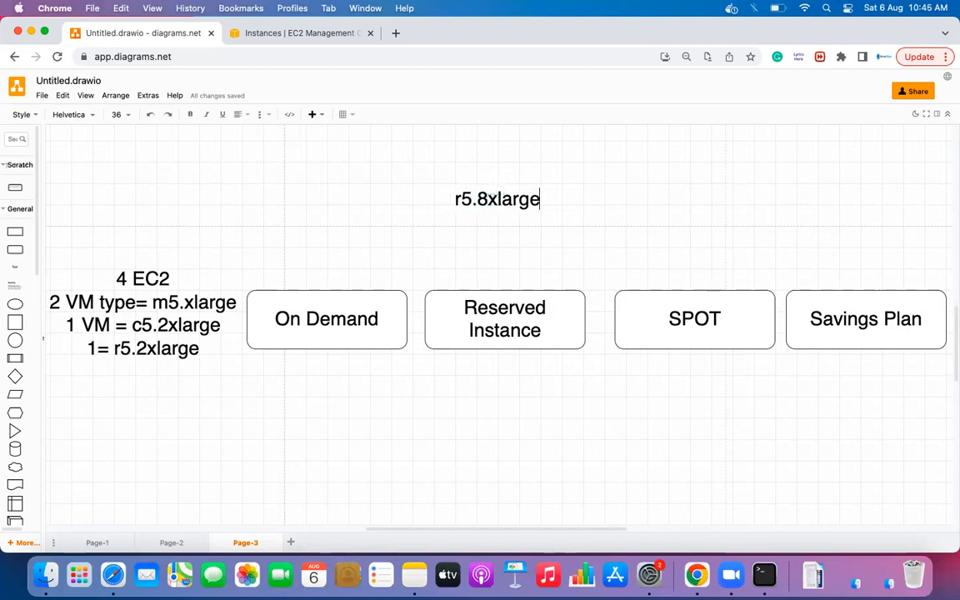
{"action": "type", "text": "=1"}
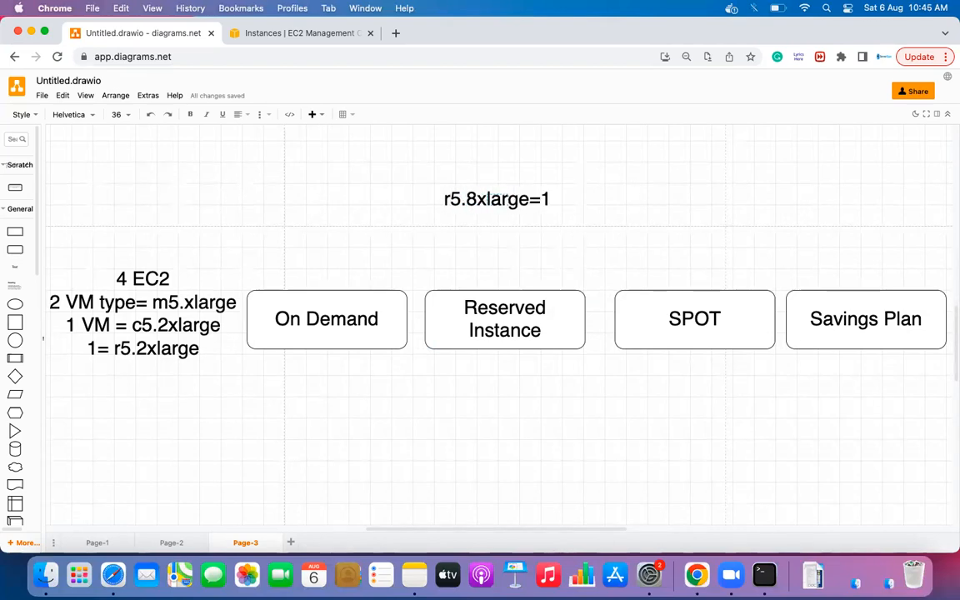
{"action": "type", "text": "year"}
{"action": "key", "text": "Escape"}
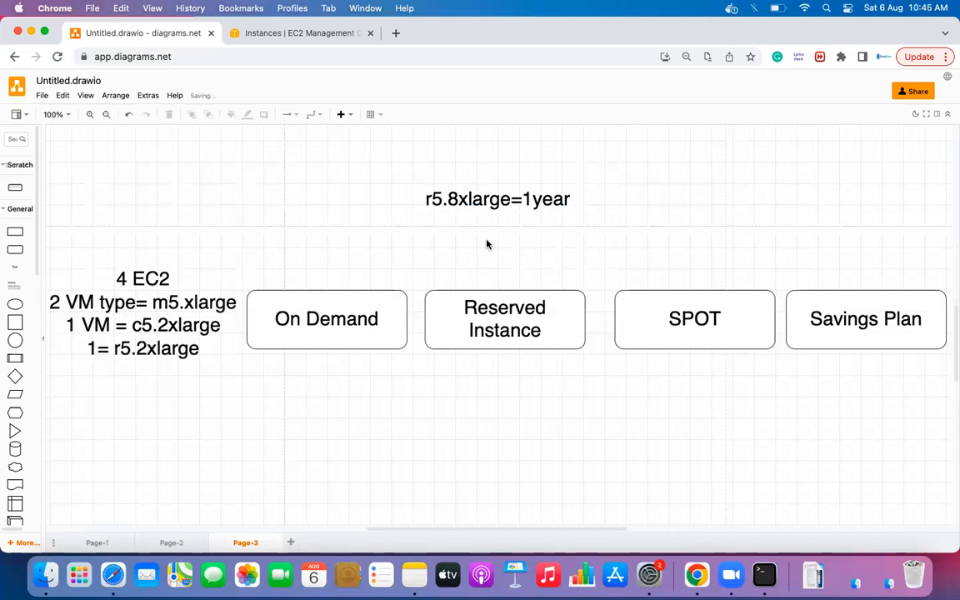
{"action": "double_click", "coordinate": [486, 201]}
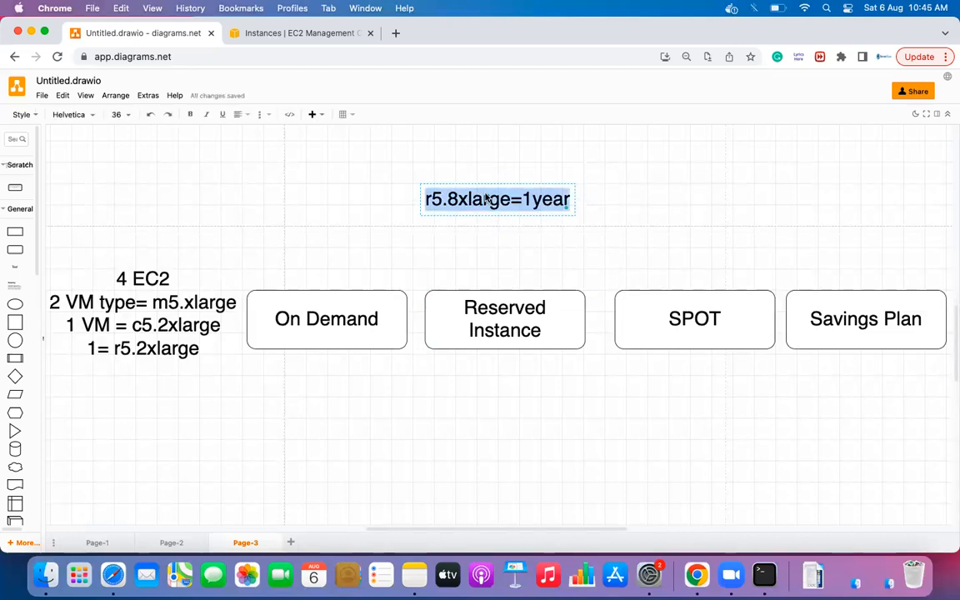
{"action": "left_click", "coordinate": [457, 201]}
{"action": "left_click_drag", "start_coordinate": [457, 201], "coordinate": [423, 204]}
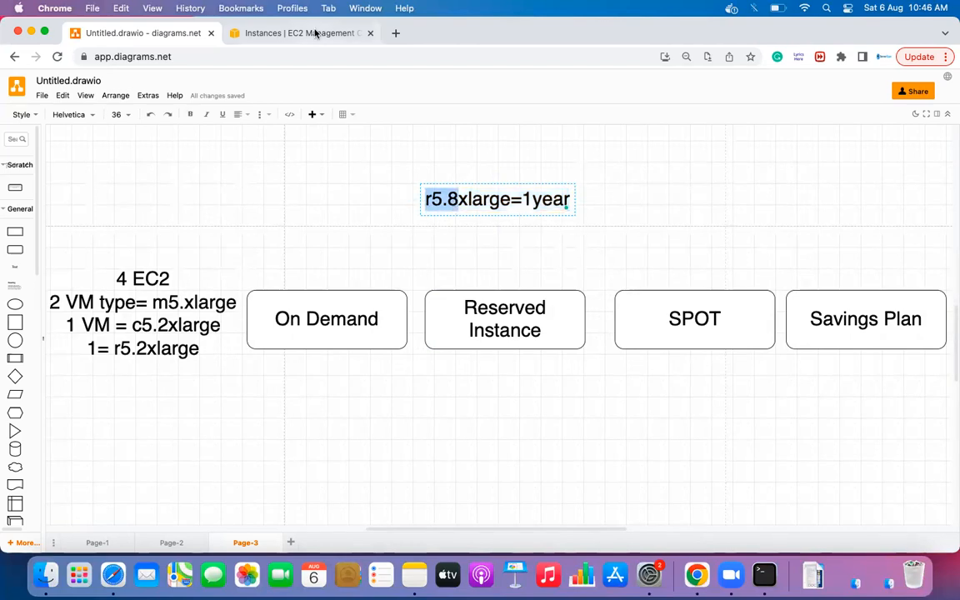
{"action": "left_click", "coordinate": [315, 33]}
- Open the Reserved Instances page, dismiss the notification, and start Purchase Reserved Instances
{"action": "left_click", "coordinate": [848, 82]}
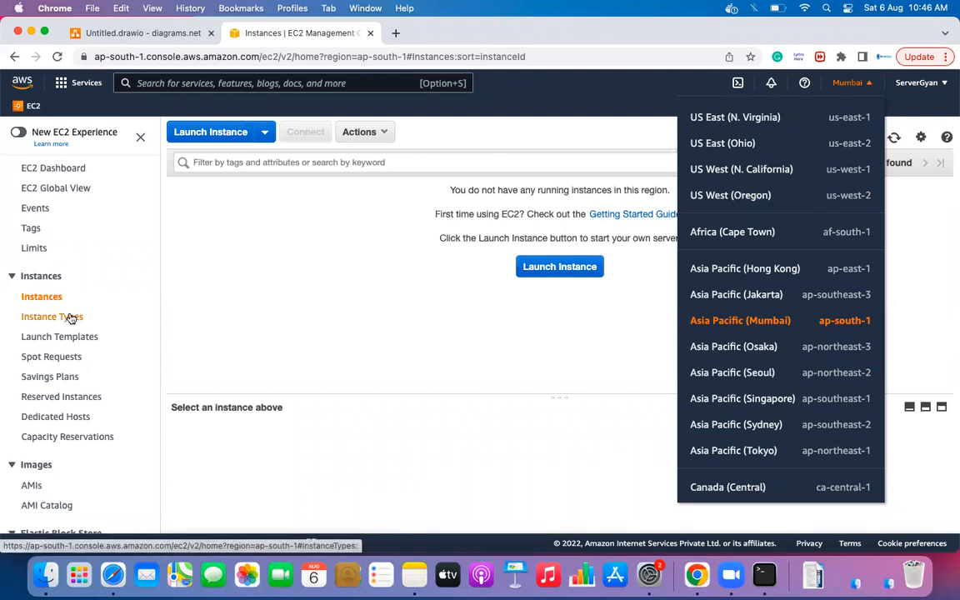
{"action": "left_click", "coordinate": [50, 401]}
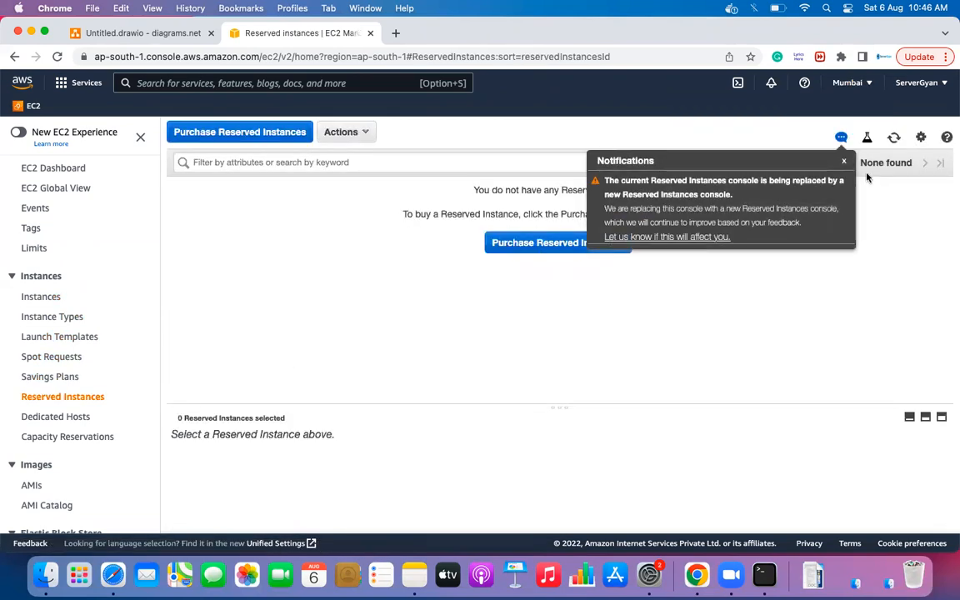
{"action": "left_click", "coordinate": [844, 161]}
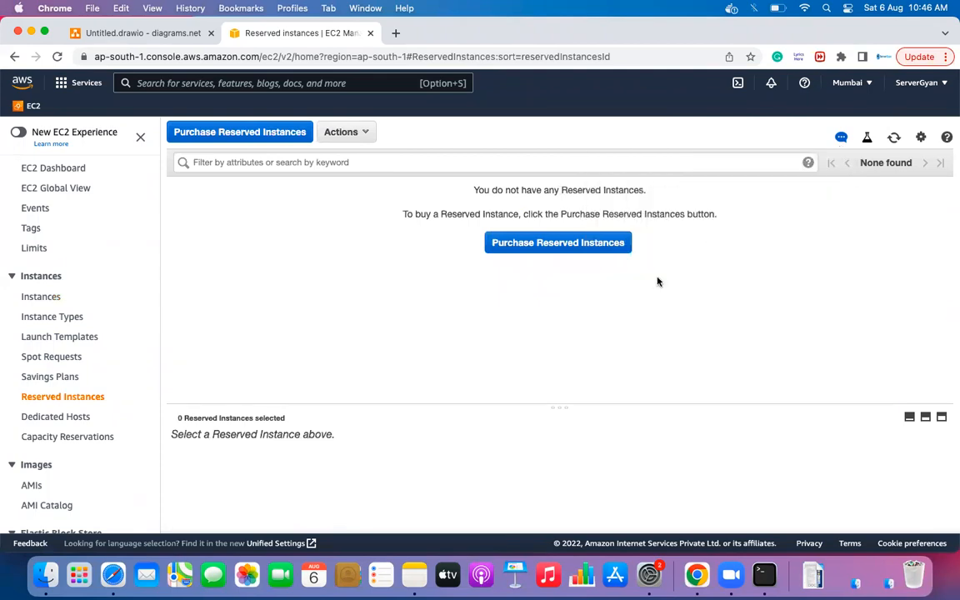
{"action": "left_click", "coordinate": [596, 245]}
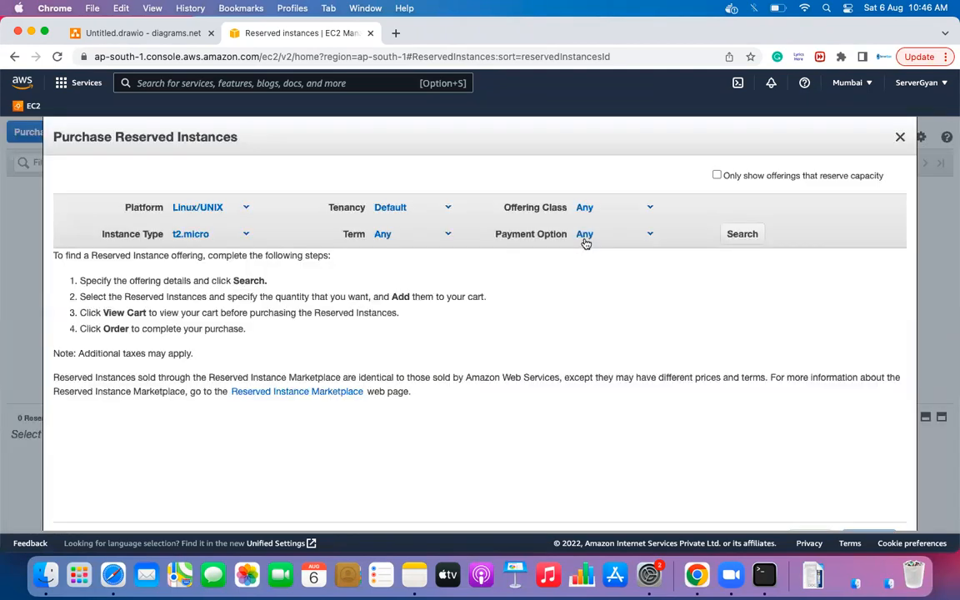
- Filter offerings to Red Hat Enterprise Linux, r6i.24xlarge, Default tenancy, 1–12 month term, Convertible class
{"action": "left_click", "coordinate": [251, 212]}
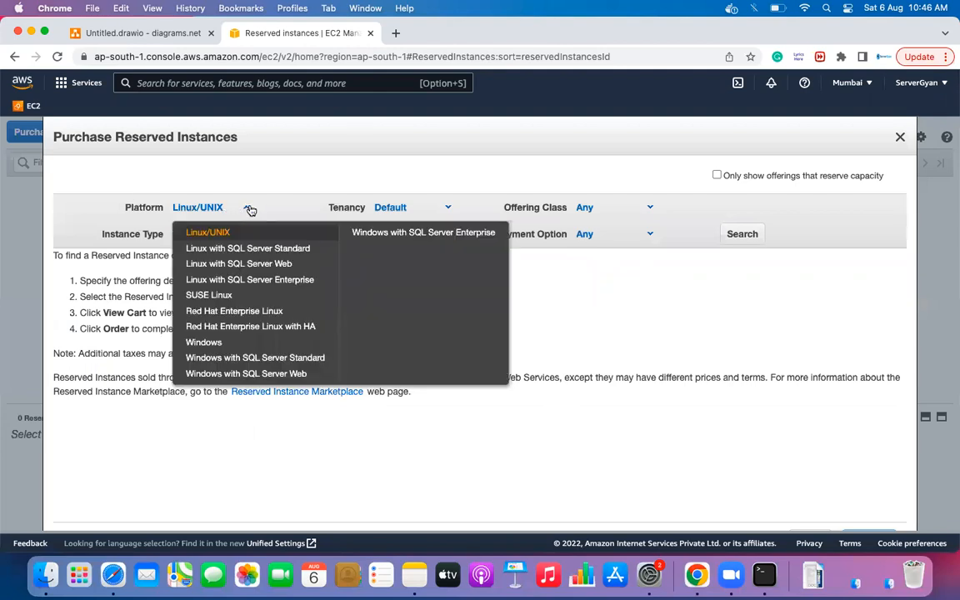
{"action": "left_click", "coordinate": [248, 313]}
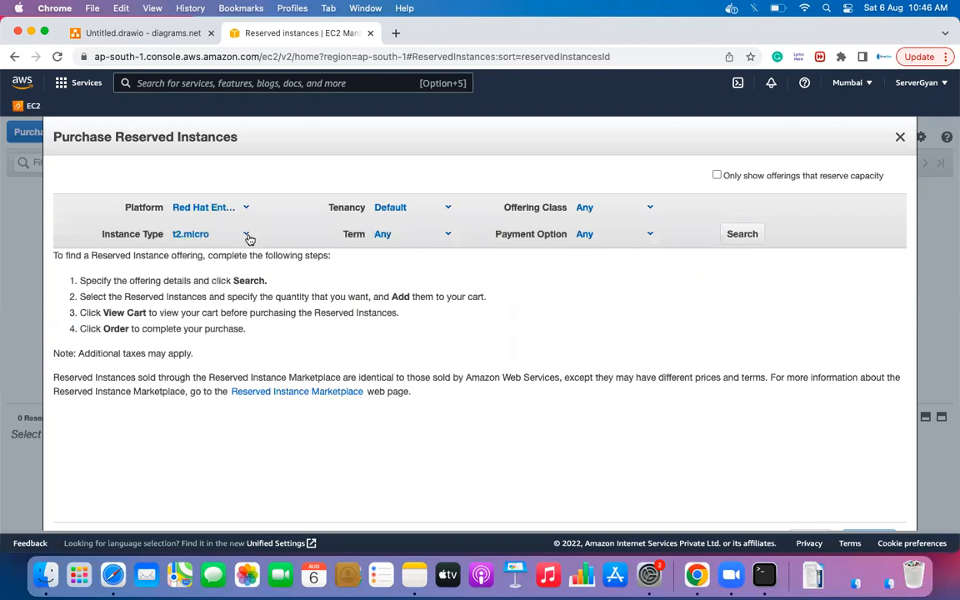
{"action": "left_click", "coordinate": [246, 235]}
{"action": "left_click", "coordinate": [223, 333]}
{"action": "left_click", "coordinate": [449, 210]}
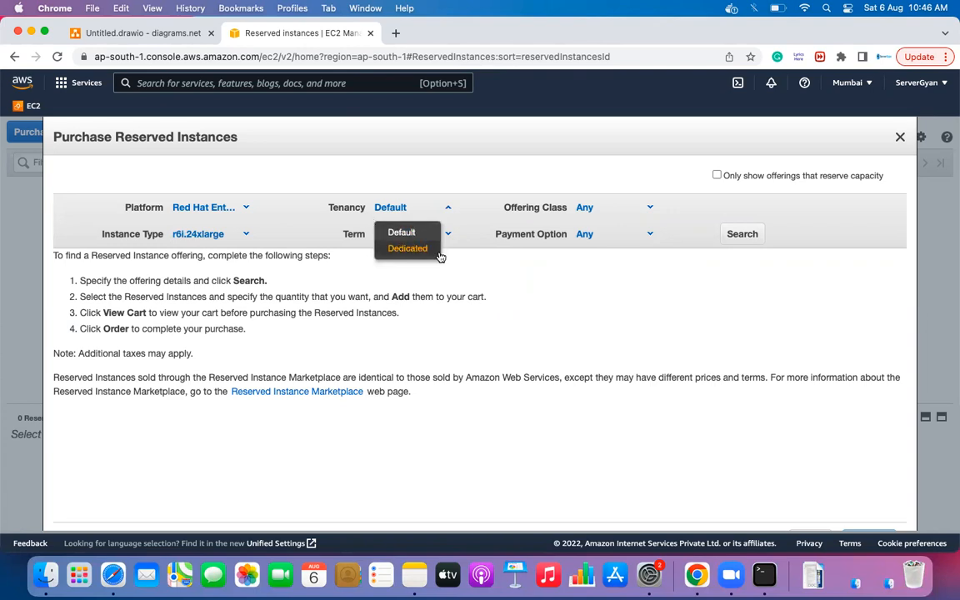
{"action": "left_click", "coordinate": [468, 272]}
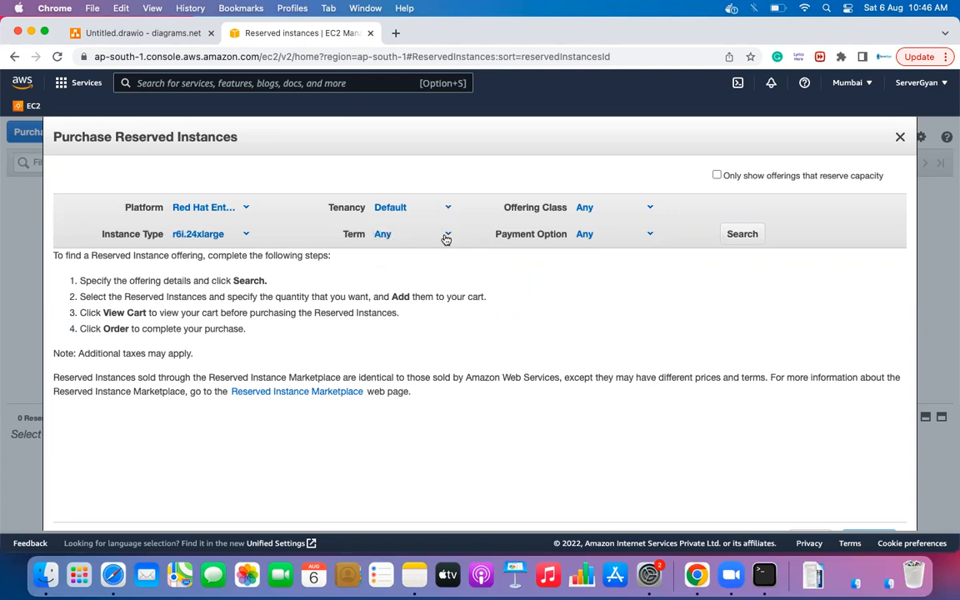
{"action": "left_click", "coordinate": [447, 236]}
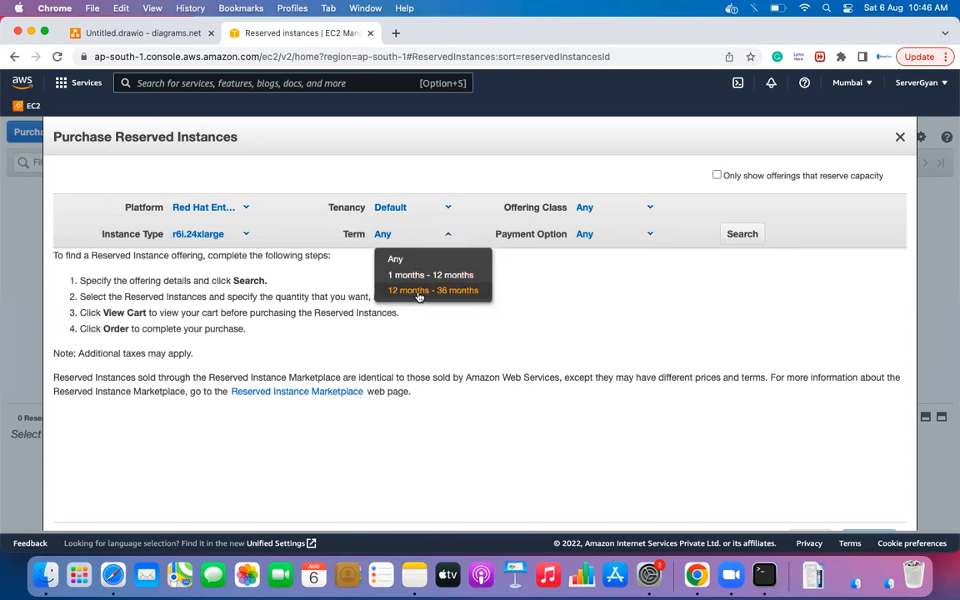
{"action": "left_click", "coordinate": [460, 277]}
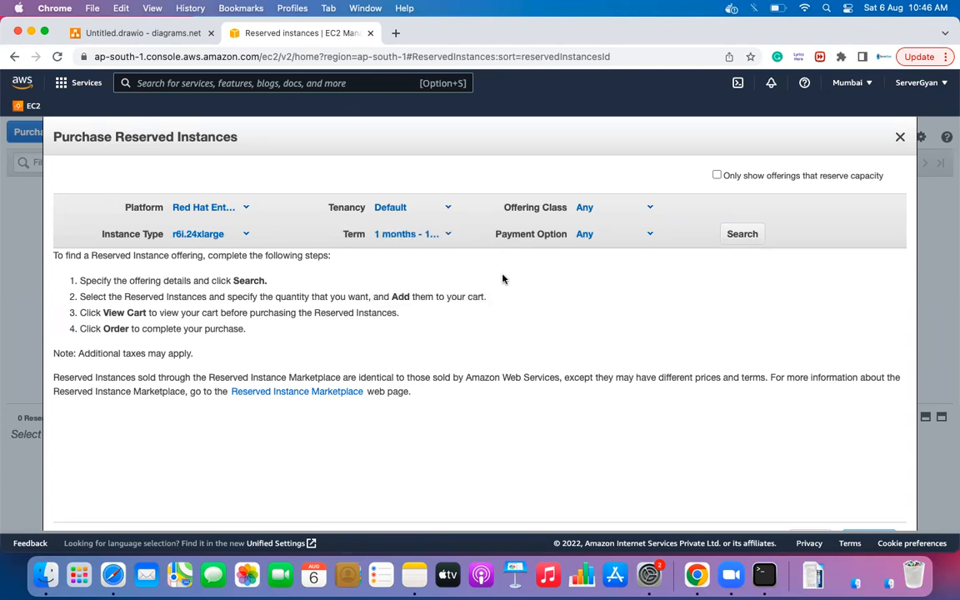
{"action": "left_click", "coordinate": [649, 208]}
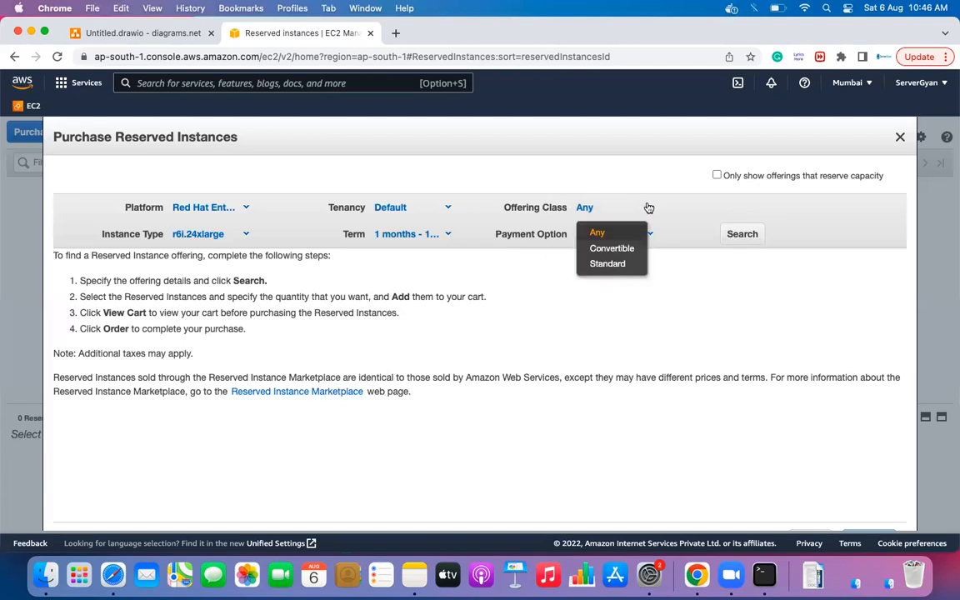
{"action": "left_click", "coordinate": [608, 248]}
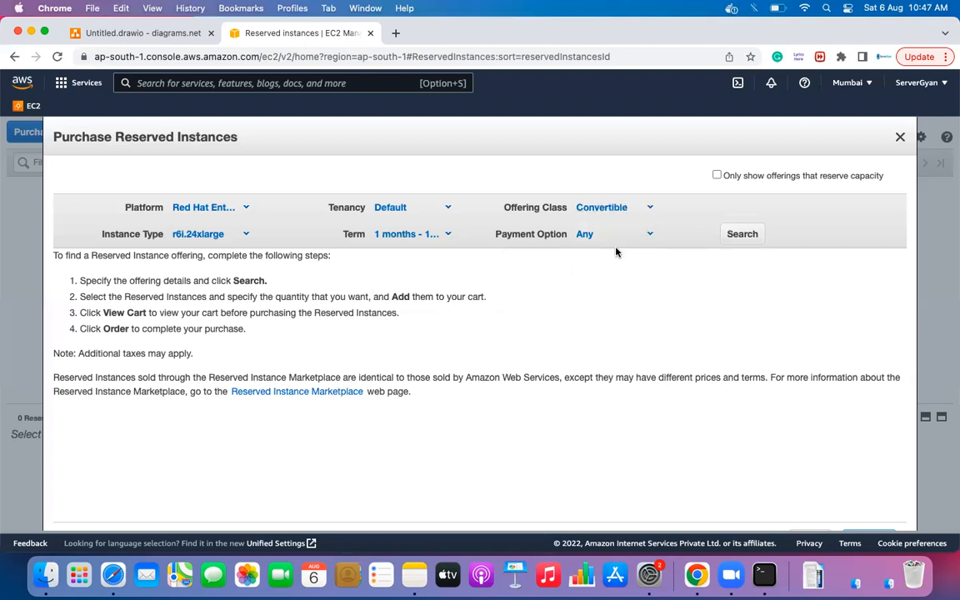
- Change the diagram label from r5.8xlarge=1year to m5.8xlarge=1year, then return to the Reserved Instances form
{"action": "left_click", "coordinate": [150, 32]}
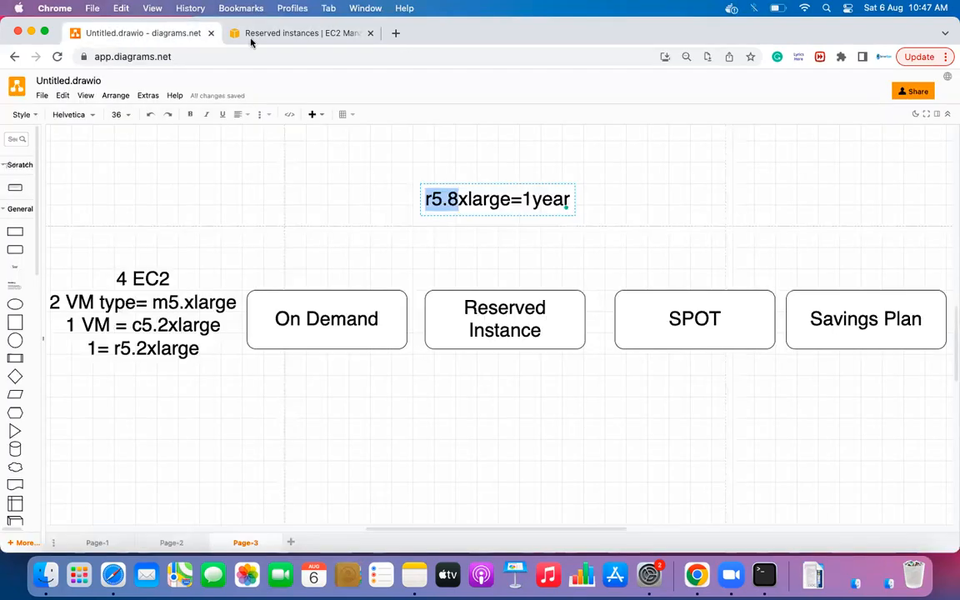
{"action": "left_click", "coordinate": [446, 204]}
{"action": "key", "text": "Left"}
{"action": "key", "text": "Left"}
{"action": "key", "text": "Left"}
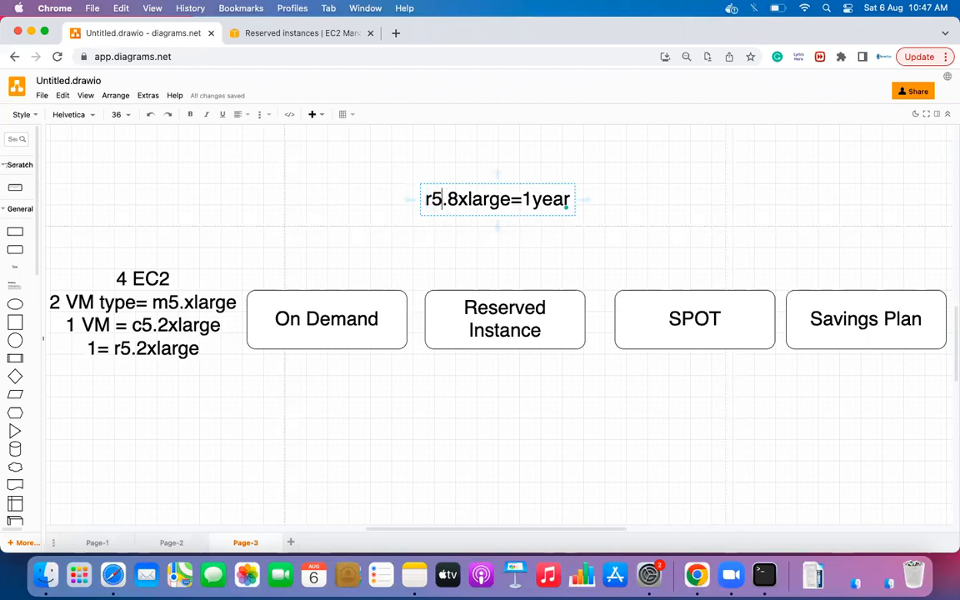
{"action": "key", "text": "BackSpace"}
{"action": "type", "text": "m"}
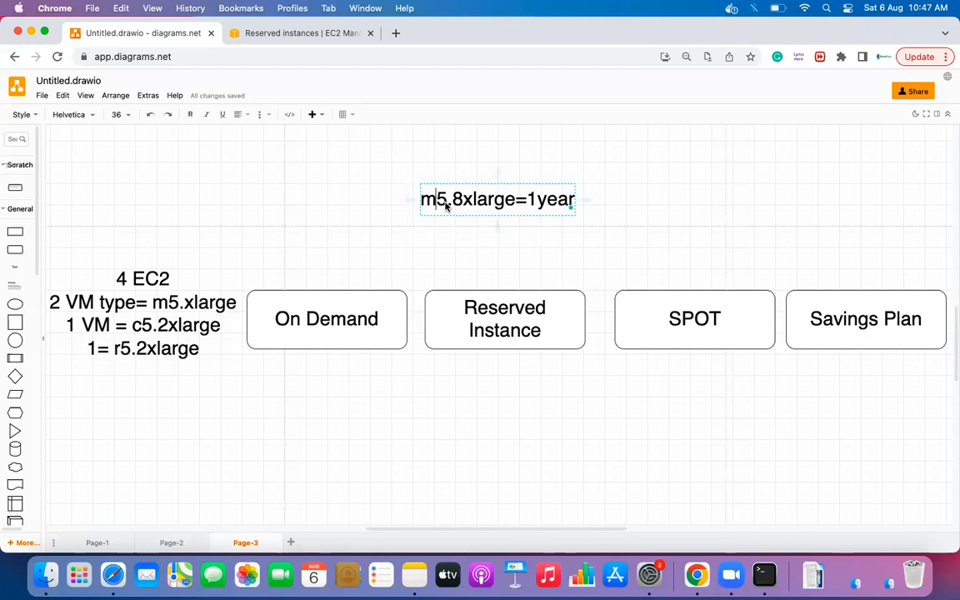
{"action": "left_click", "coordinate": [250, 33]}
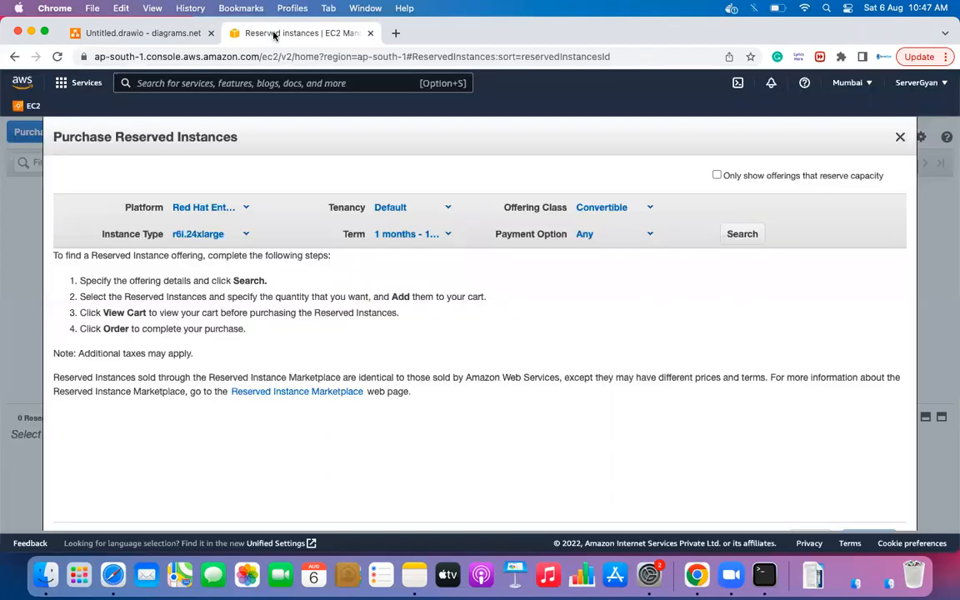
- Check the Offering Class choices, leaving it set to Convertible
{"action": "left_click", "coordinate": [648, 208]}
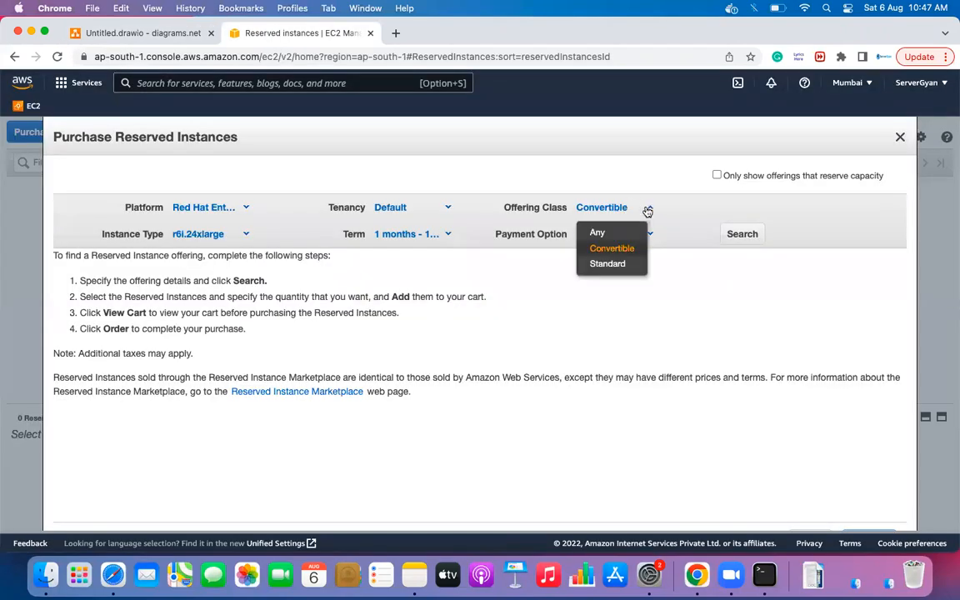
{"action": "left_click", "coordinate": [652, 221]}
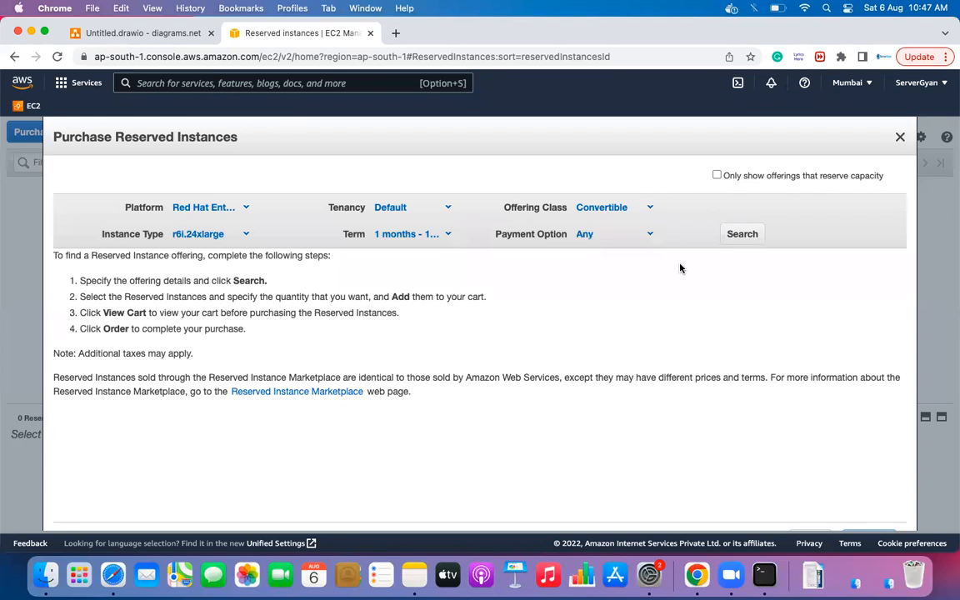
{"action": "left_click", "coordinate": [651, 207]}
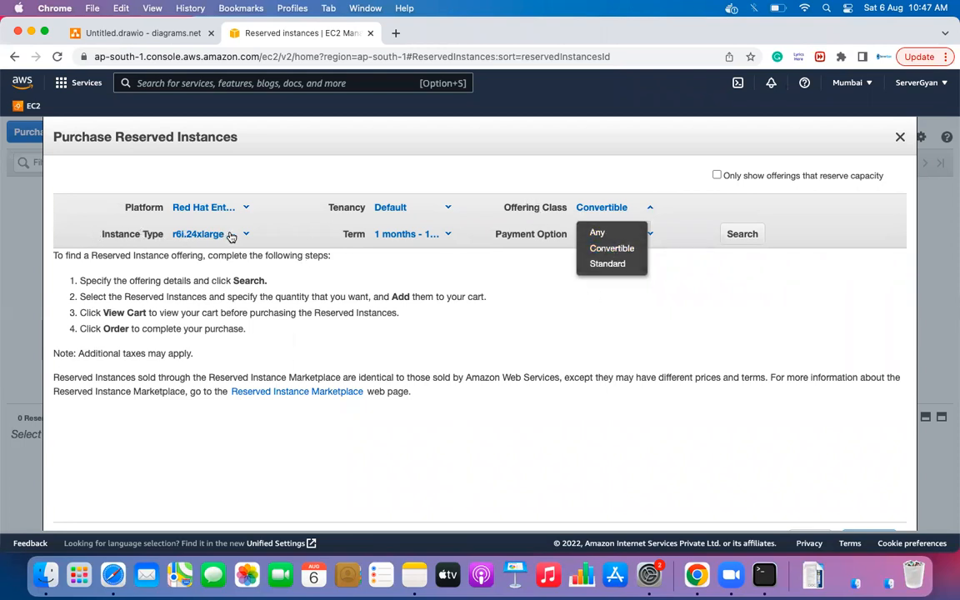
{"action": "left_click", "coordinate": [575, 298]}
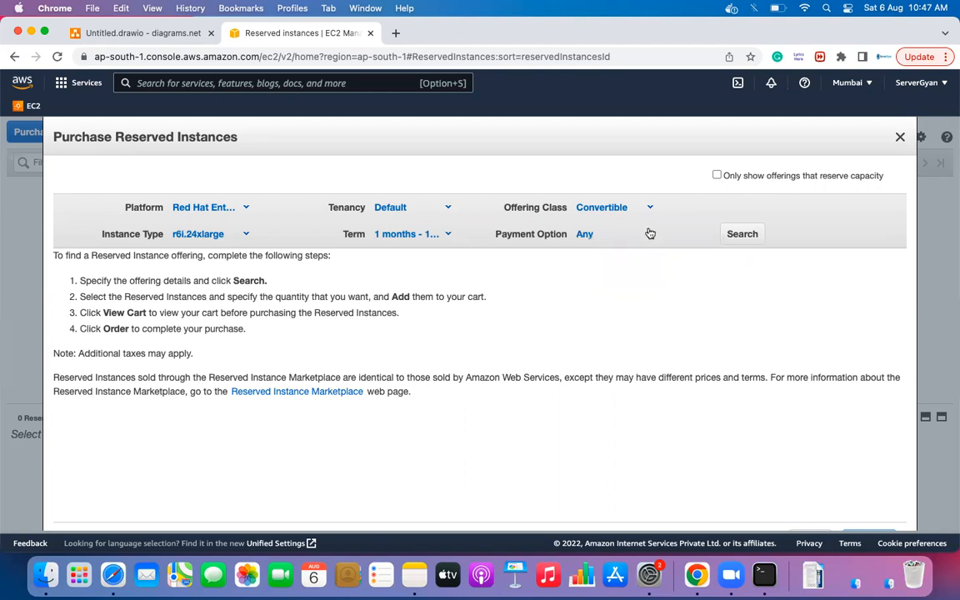
- Set the Payment Option filter to No Upfront
{"action": "left_click", "coordinate": [651, 234]}
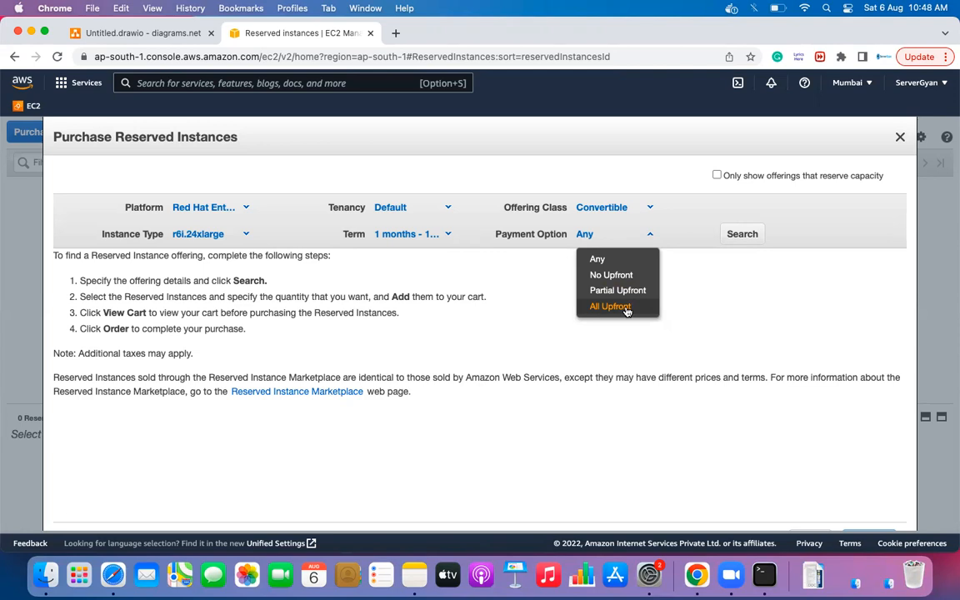
{"action": "left_click", "coordinate": [692, 324]}
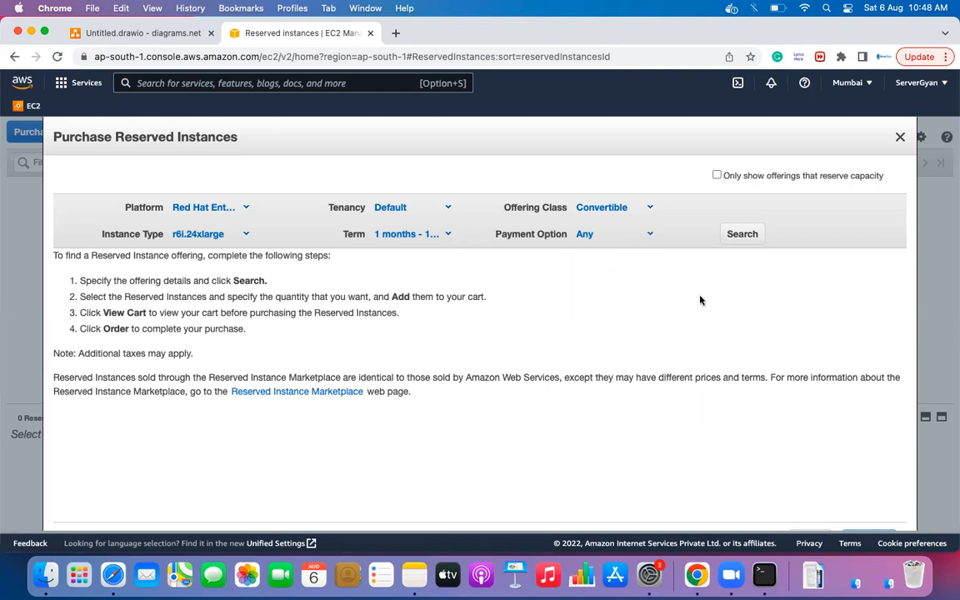
{"action": "left_click", "coordinate": [652, 238]}
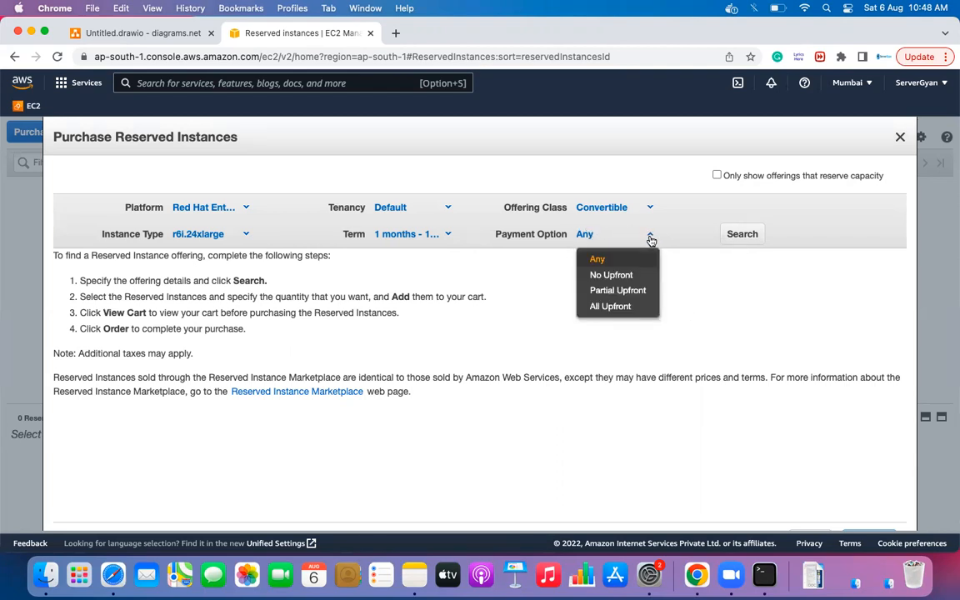
{"action": "left_click", "coordinate": [648, 235]}
{"action": "left_click", "coordinate": [649, 236]}
{"action": "left_click", "coordinate": [594, 273]}
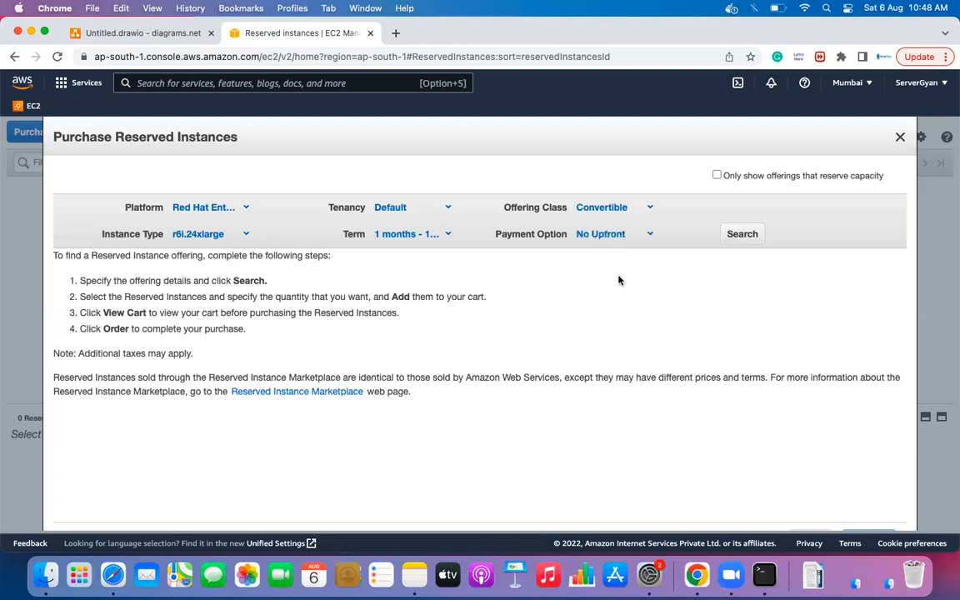
- Search the reserved instance offerings and highlight the $4.641 effective and hourly rates
{"action": "left_click", "coordinate": [743, 236]}
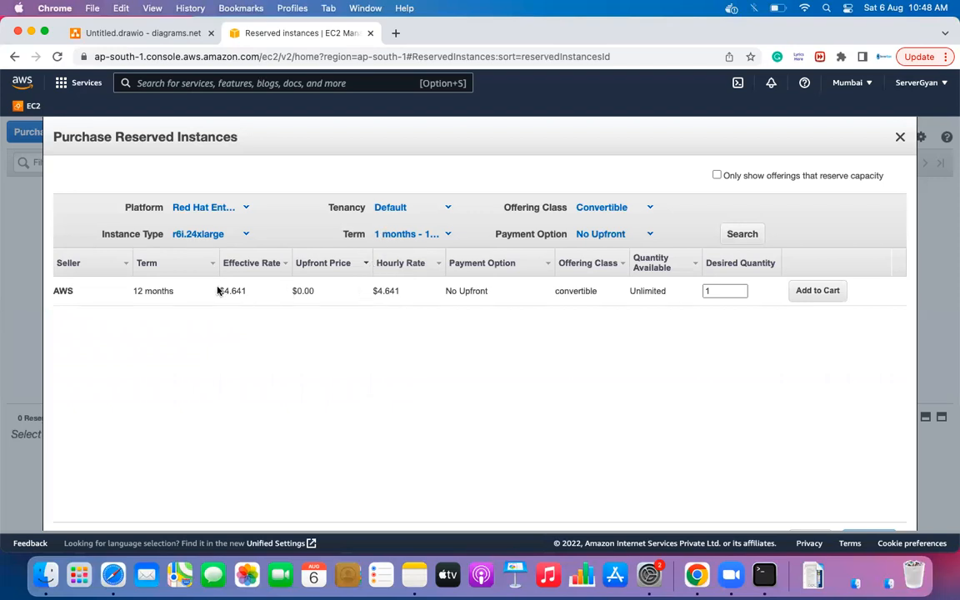
{"action": "left_click_drag", "start_coordinate": [217, 291], "coordinate": [274, 290]}
{"action": "left_click_drag", "start_coordinate": [372, 288], "coordinate": [409, 295]}
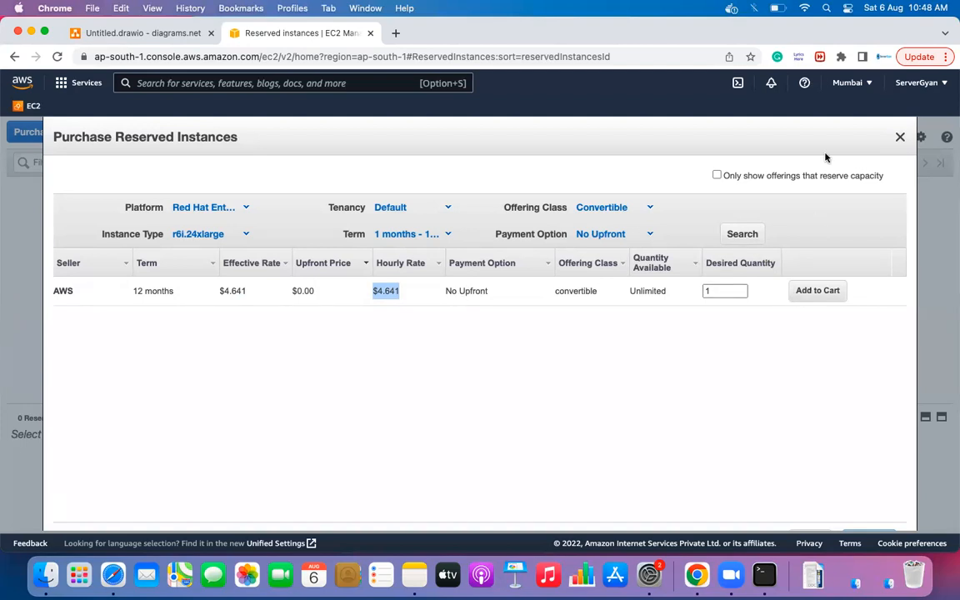
- Close the Purchase Reserved Instances dialog and finish the m5.8xlarge=1year label in diagrams.net
{"action": "left_click", "coordinate": [900, 139]}
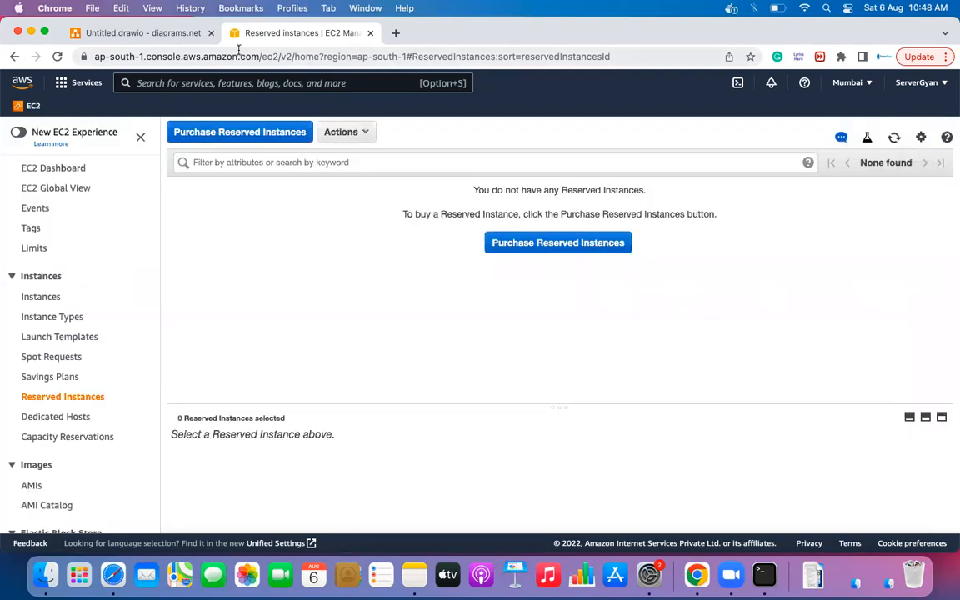
{"action": "left_click", "coordinate": [167, 37]}
{"action": "left_click", "coordinate": [422, 222]}
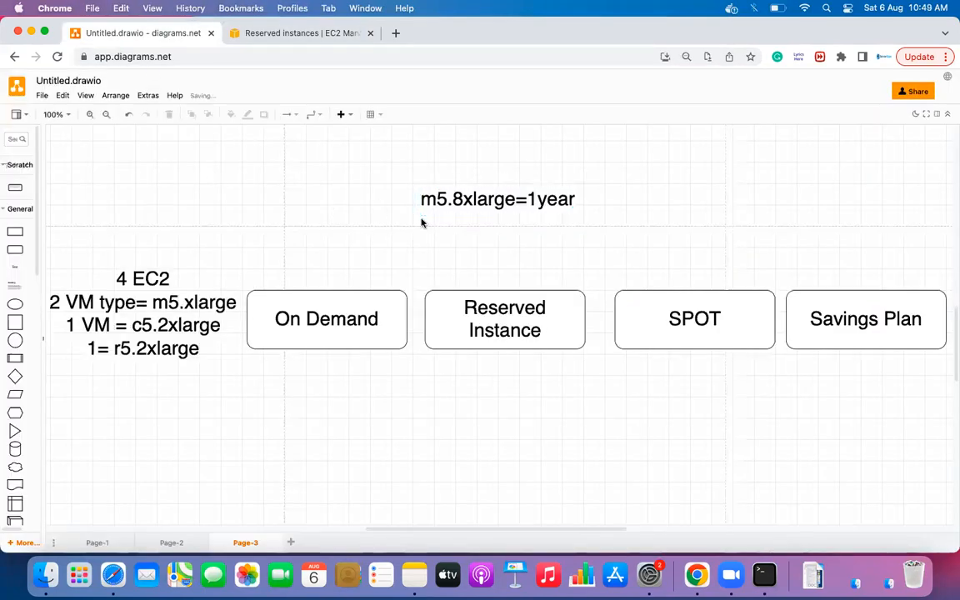
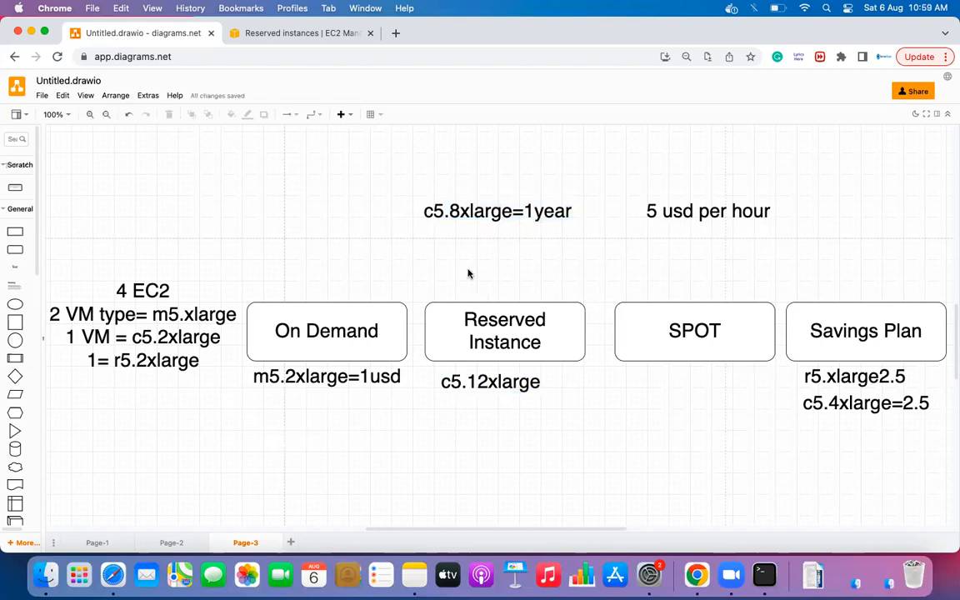
- Add a c5.4xlarge line to the c5.8xlarge=1year note, then remove it again
{"action": "left_click", "coordinate": [480, 215]}
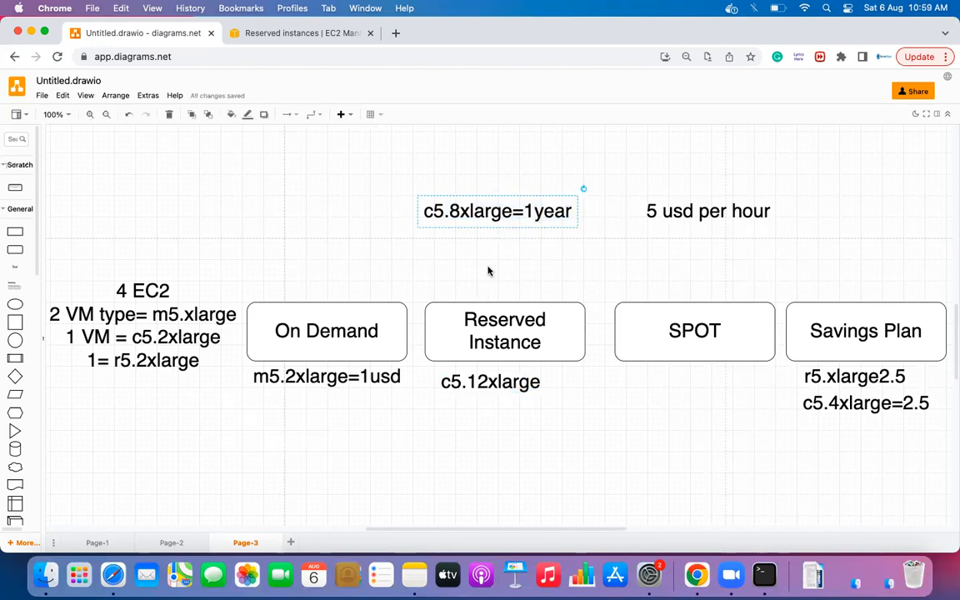
{"action": "double_click", "coordinate": [502, 212]}
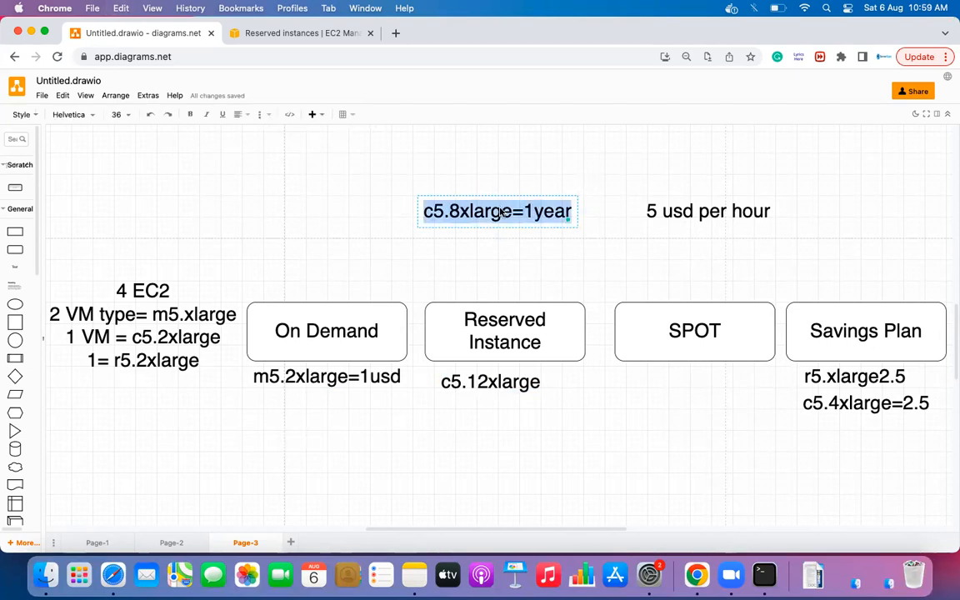
{"action": "left_click", "coordinate": [512, 212]}
{"action": "key", "text": "Right"}
{"action": "key", "text": "Right"}
{"action": "key", "text": "Right"}
{"action": "key", "text": "Right"}
{"action": "key", "text": "Right"}
{"action": "key", "text": "Right"}
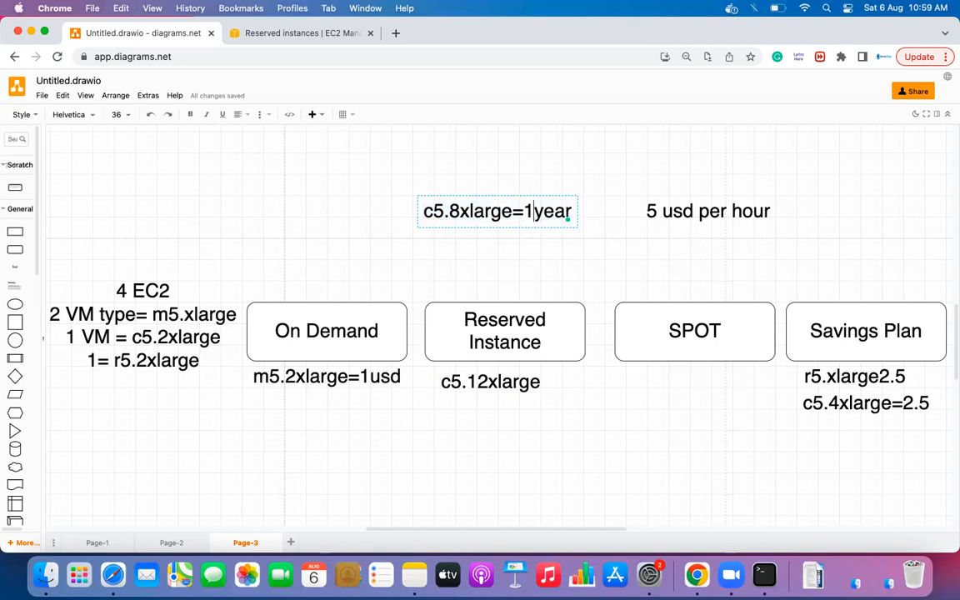
{"action": "key", "text": "Return"}
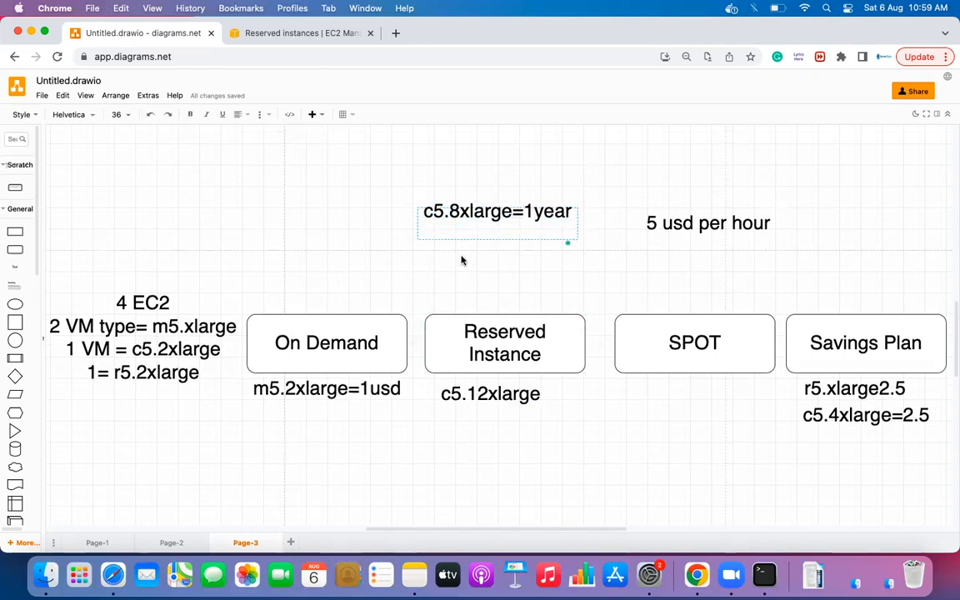
{"action": "type", "text": "c5.4xlarge"}
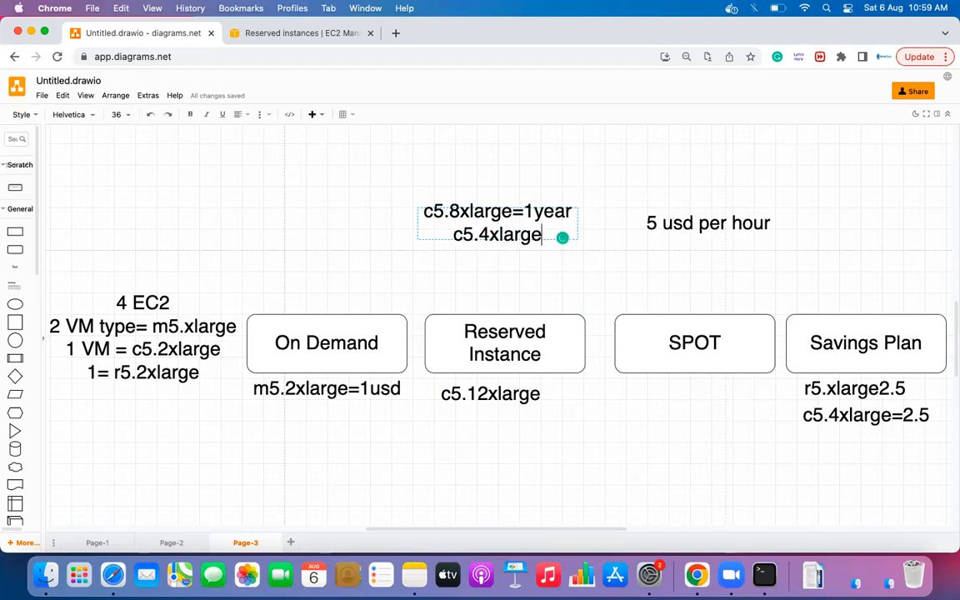
{"action": "left_click", "coordinate": [439, 270]}
{"action": "double_click", "coordinate": [466, 237]}
{"action": "left_click", "coordinate": [481, 240]}
{"action": "double_click", "coordinate": [480, 240]}
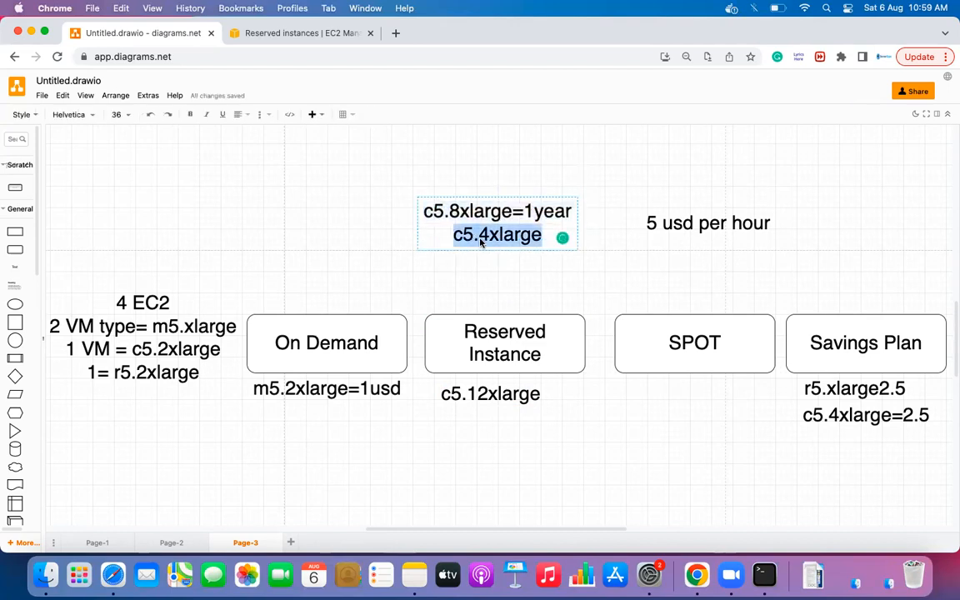
{"action": "key", "text": "BackSpace"}
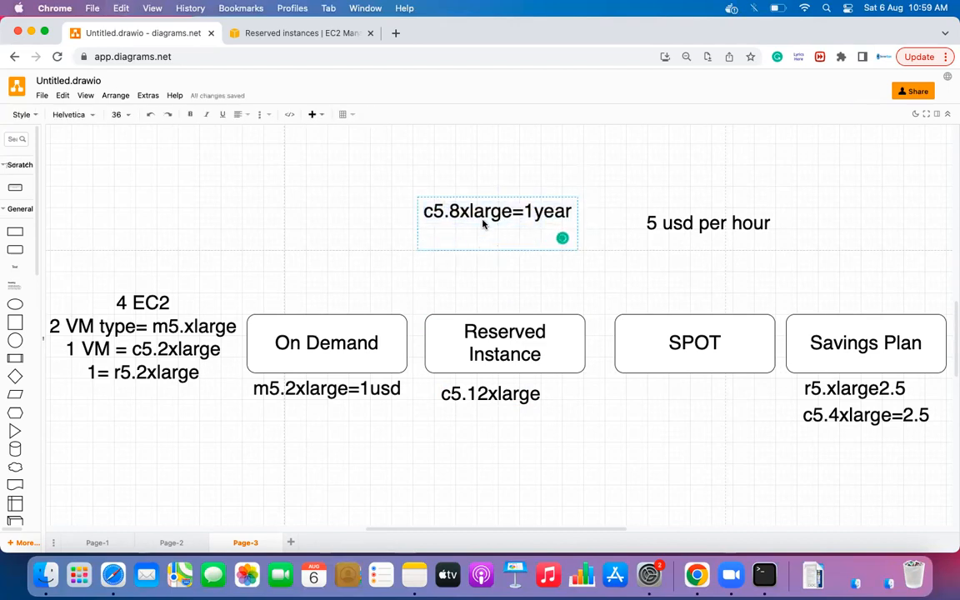
{"action": "left_click", "coordinate": [329, 389]}
- Insert a c5.4xlarge text label below the On Demand note
{"action": "double_click", "coordinate": [296, 422]}
{"action": "left_click", "coordinate": [296, 423]}
{"action": "type", "text": "c5.4xlarge"}
{"action": "left_click", "coordinate": [313, 456]}
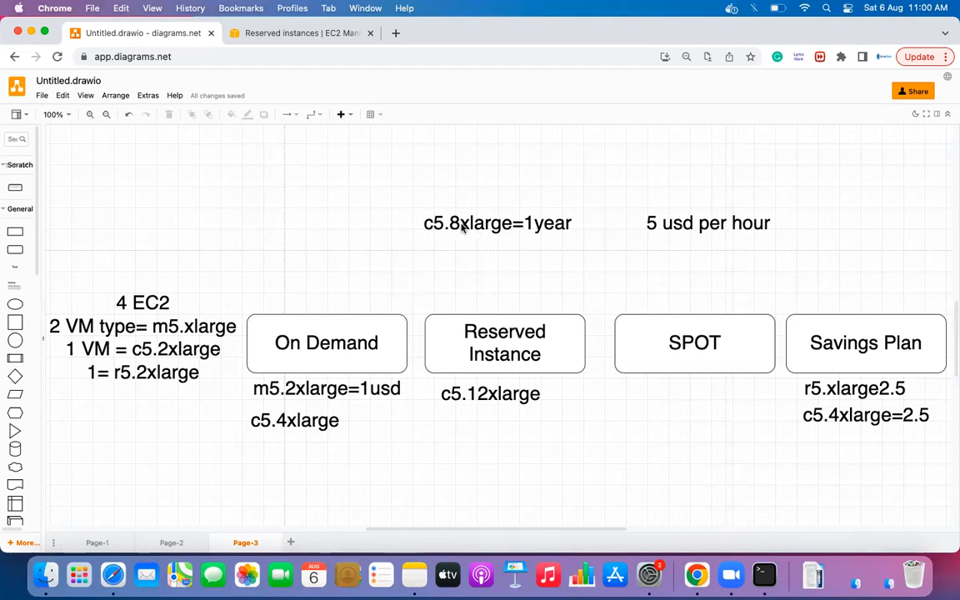
- Erase the c5.4xlarge label under On Demand
{"action": "left_click", "coordinate": [306, 424]}
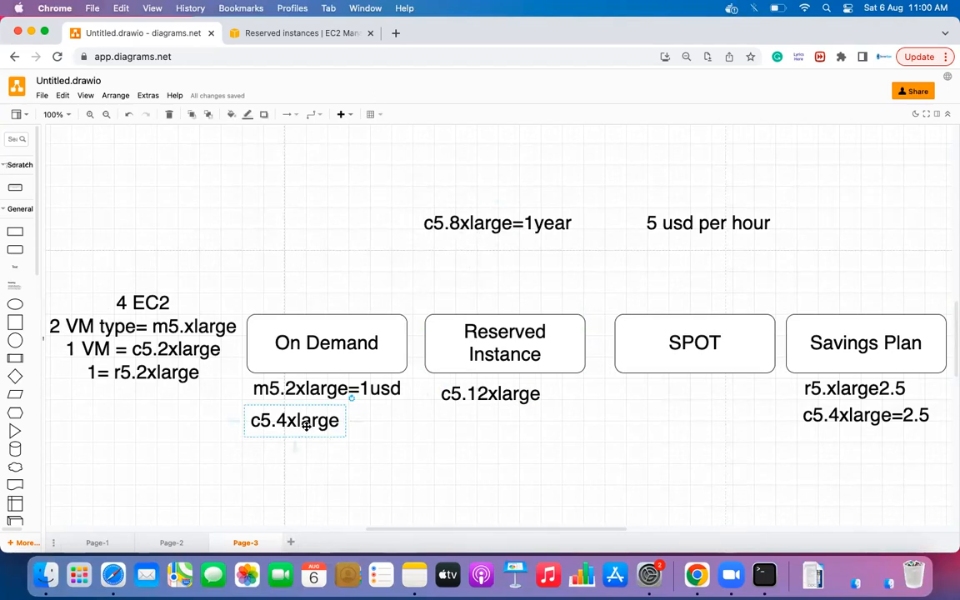
{"action": "double_click", "coordinate": [306, 424]}
{"action": "key", "text": "BackSpace"}
{"action": "left_click", "coordinate": [364, 461]}
- Change the c5.12xlarge note to c5.2xlarge
{"action": "double_click", "coordinate": [479, 394]}
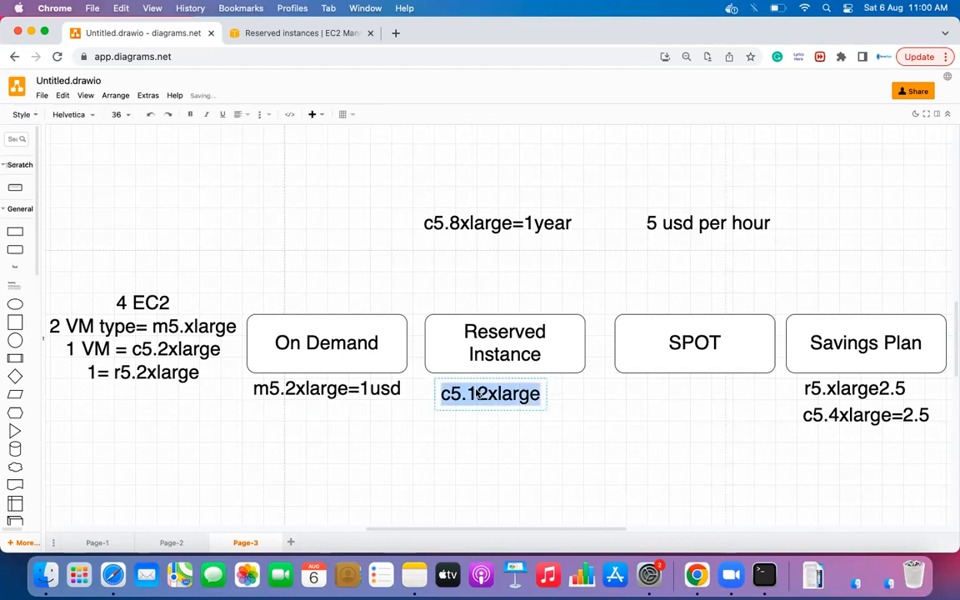
{"action": "left_click", "coordinate": [483, 396]}
{"action": "key", "text": "BackSpace"}
{"action": "key", "text": "BackSpace"}
{"action": "type", "text": "2"}
{"action": "left_click", "coordinate": [490, 442]}
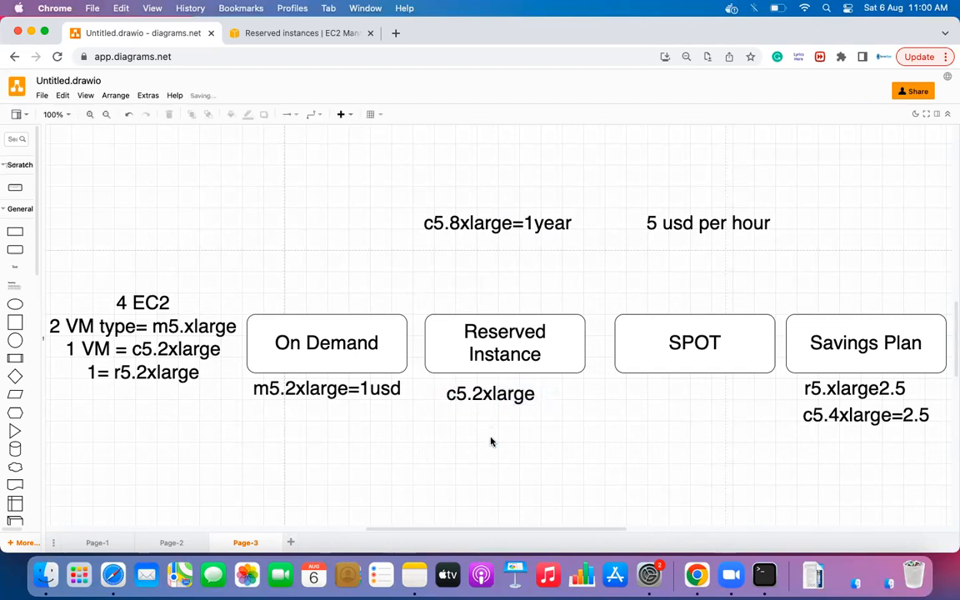
- Delete the c5.4xlarge=2.5 note under Savings Plan and switch to the EC2 Reserved Instances page
{"action": "left_click", "coordinate": [442, 222]}
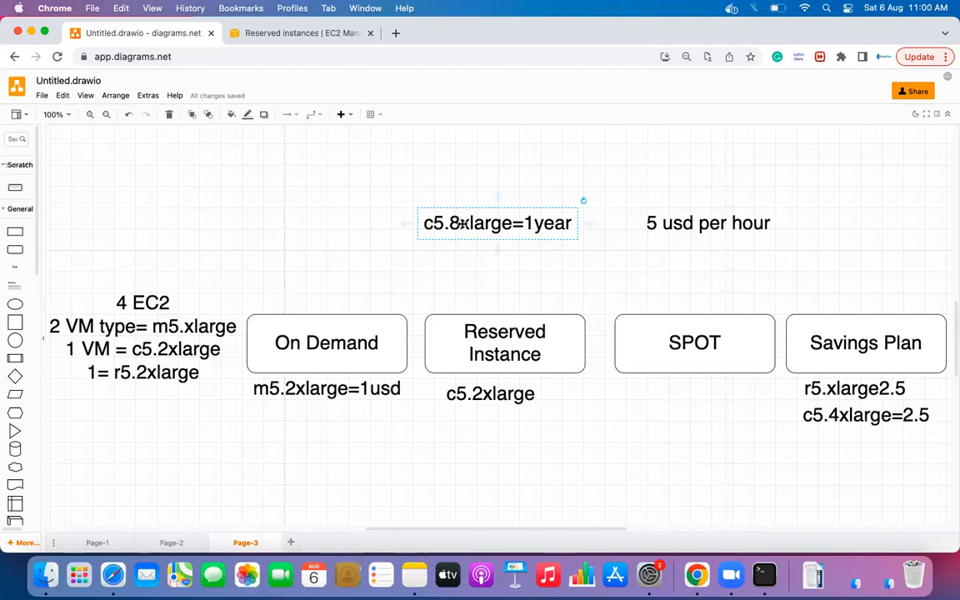
{"action": "left_click", "coordinate": [821, 412]}
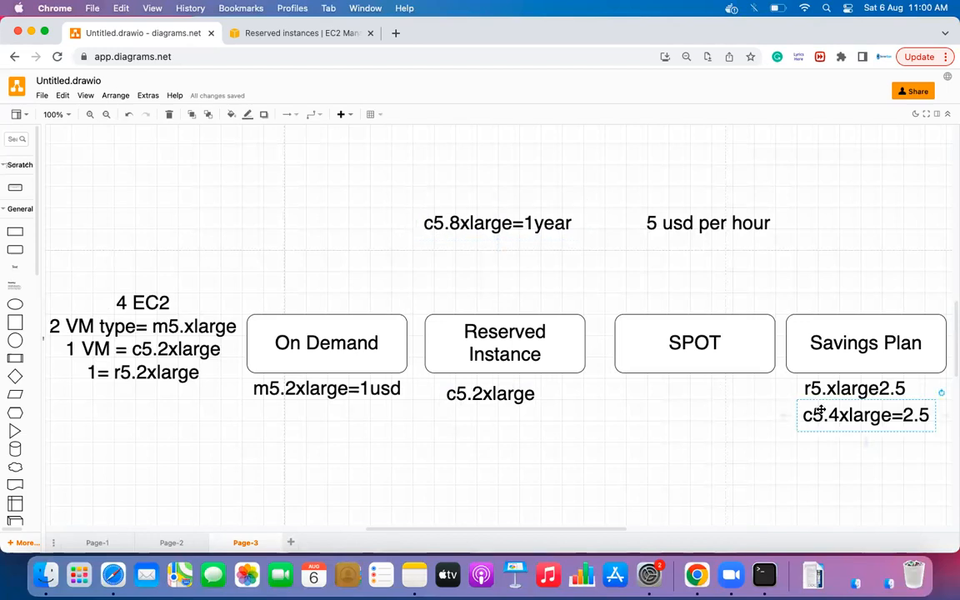
{"action": "key", "text": "Delete"}
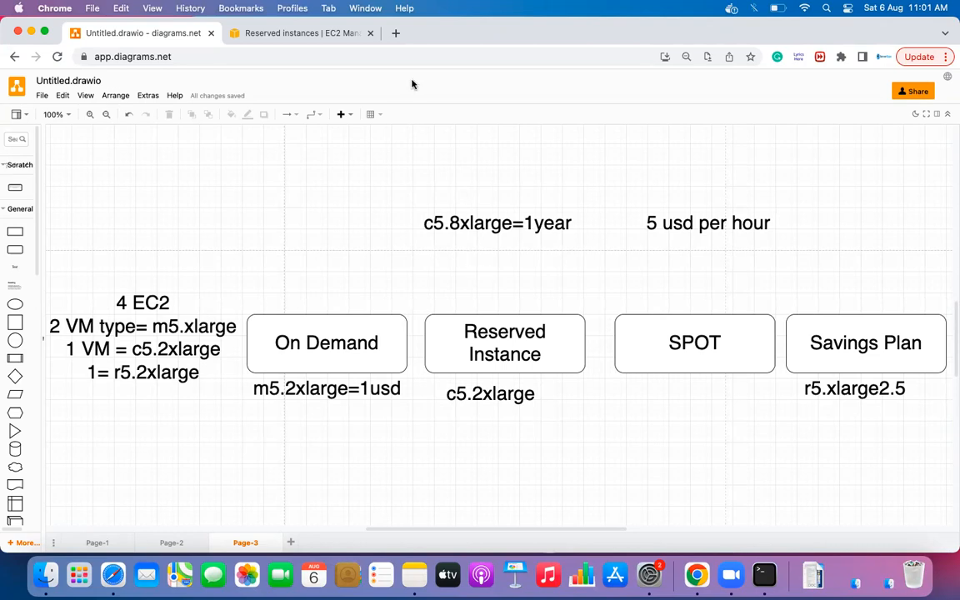
{"action": "left_click", "coordinate": [267, 33]}
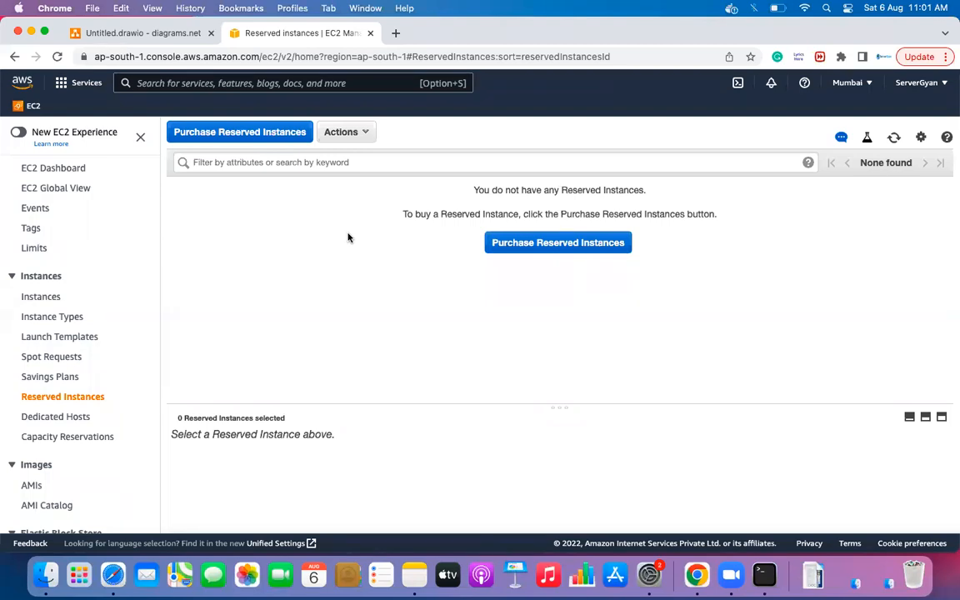
{"action": "left_click", "coordinate": [185, 34]}
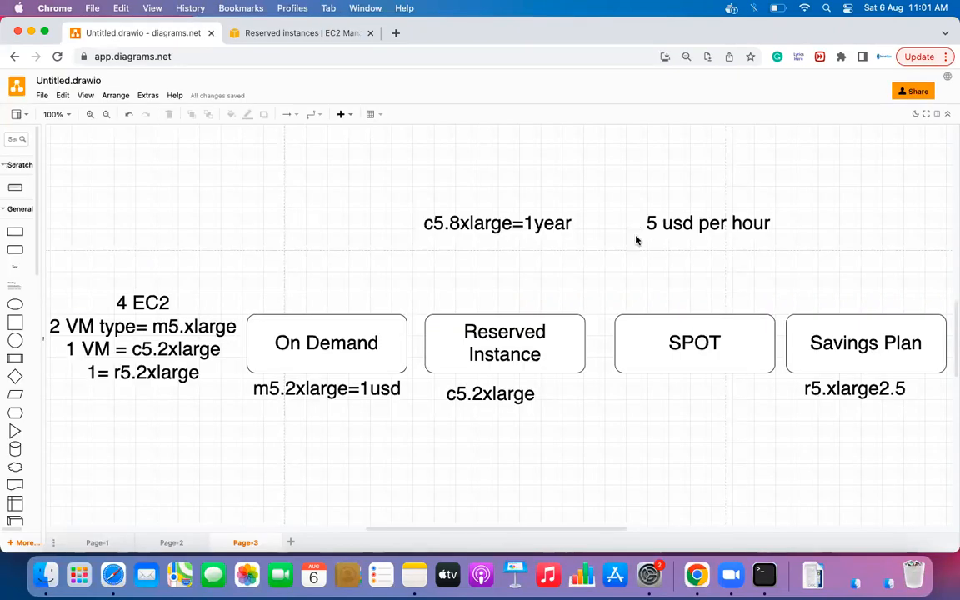
{"action": "left_click", "coordinate": [692, 351]}
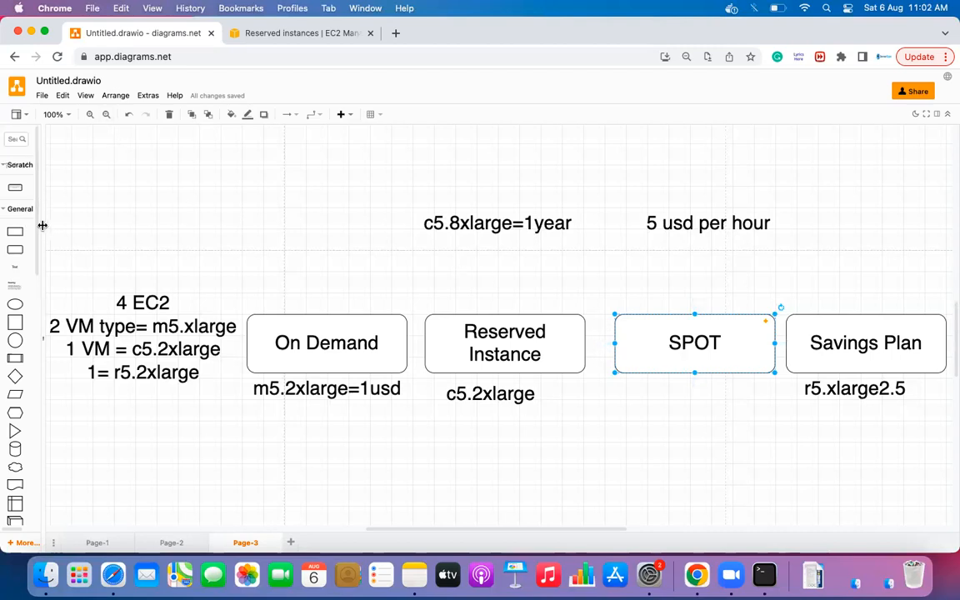
{"action": "left_click_drag", "start_coordinate": [39, 226], "coordinate": [120, 217]}
{"action": "left_click", "coordinate": [191, 180]}
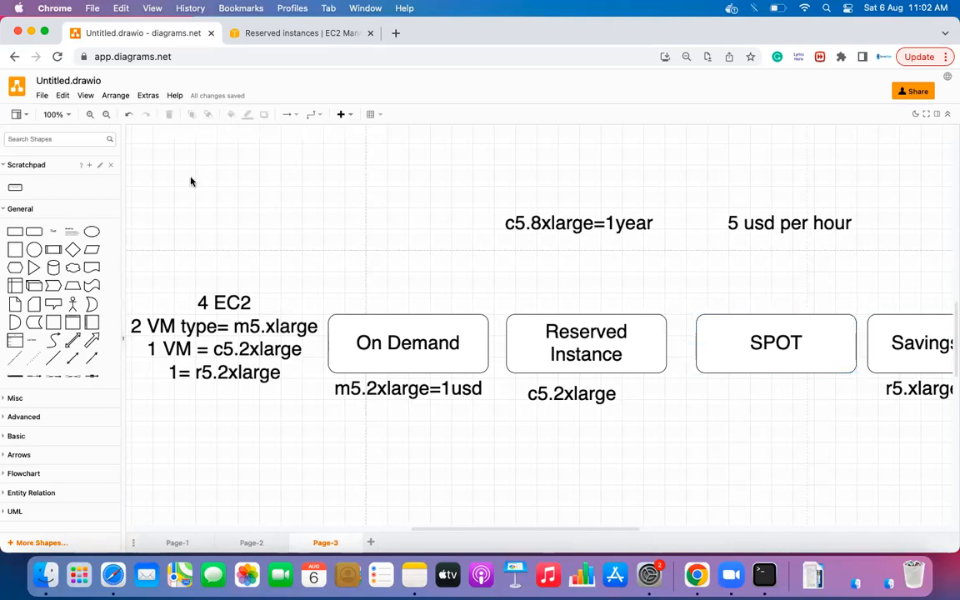
{"action": "left_click", "coordinate": [247, 35]}
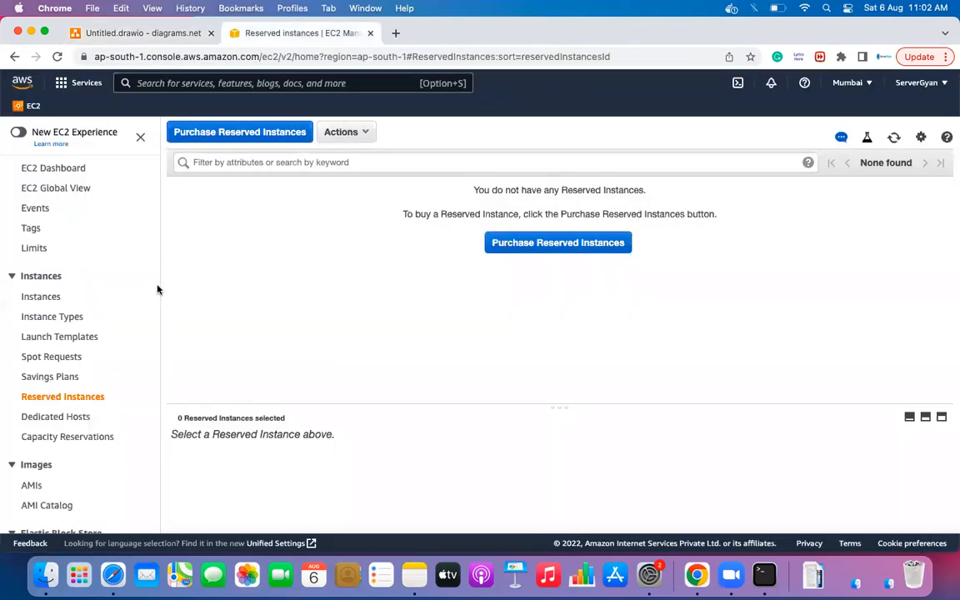
- Launch a new instance from the Red Hat Enterprise Linux 8 AMI on t2.micro, proceeding to instance details
{"action": "left_click", "coordinate": [42, 298]}
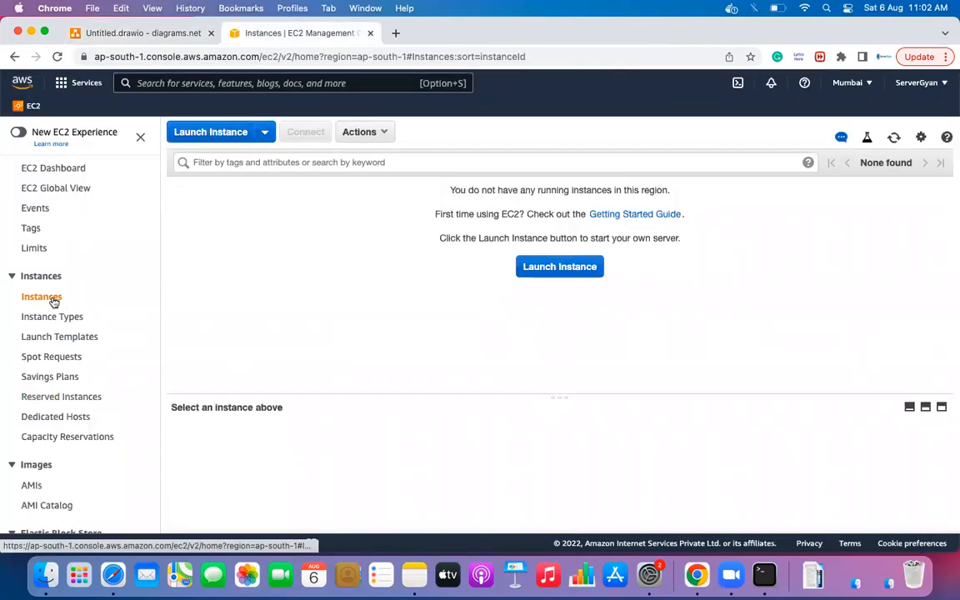
{"action": "left_click", "coordinate": [568, 268]}
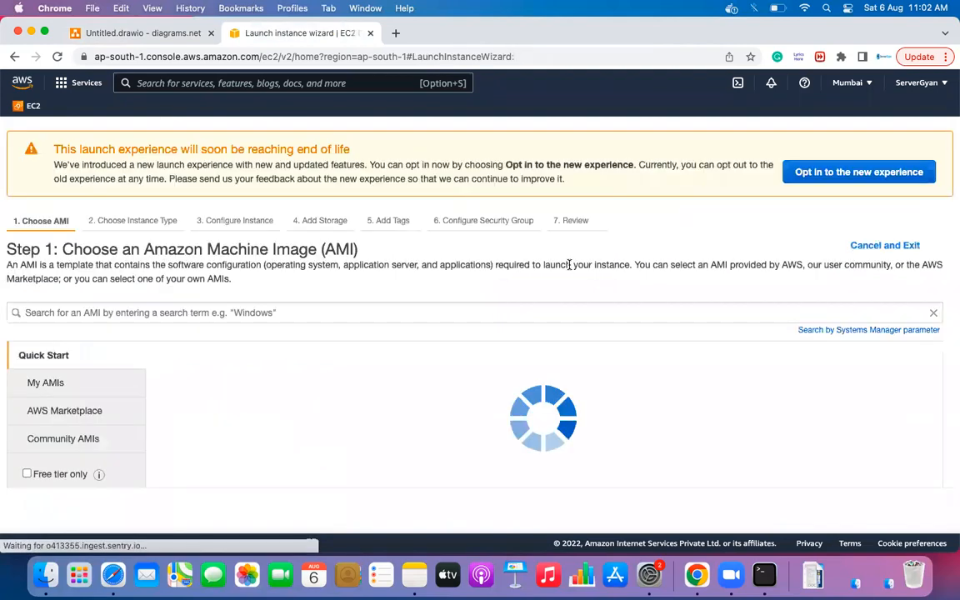
{"action": "scroll", "coordinate": [391, 347], "scroll_direction": "down", "scroll_amount": 8}
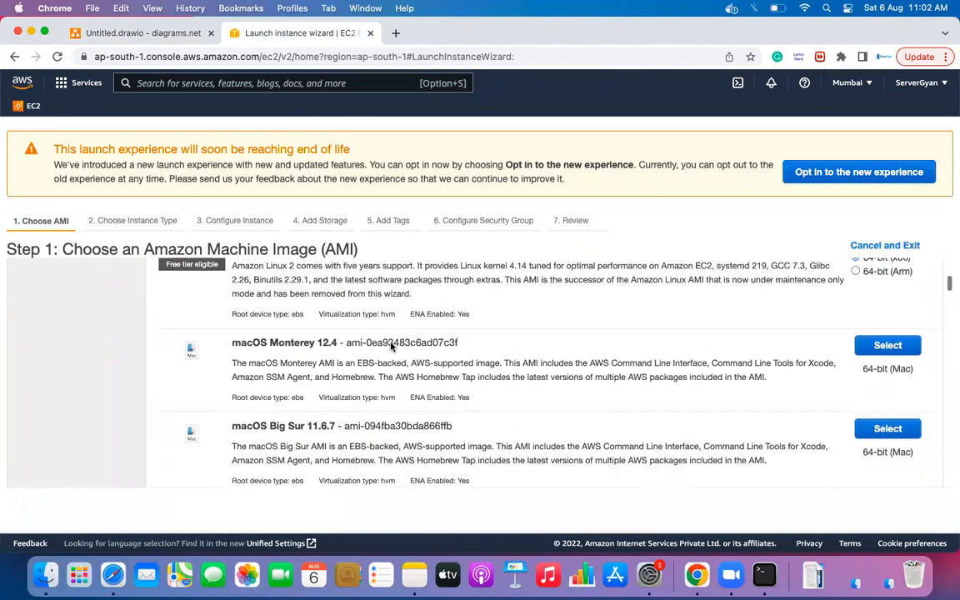
{"action": "scroll", "coordinate": [391, 347], "scroll_direction": "down", "scroll_amount": 3}
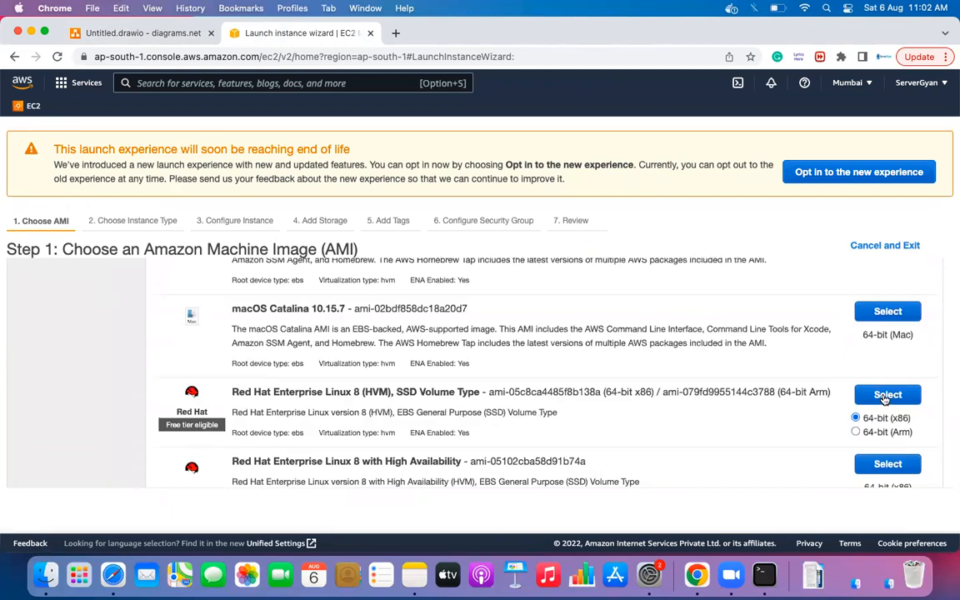
{"action": "left_click", "coordinate": [885, 394]}
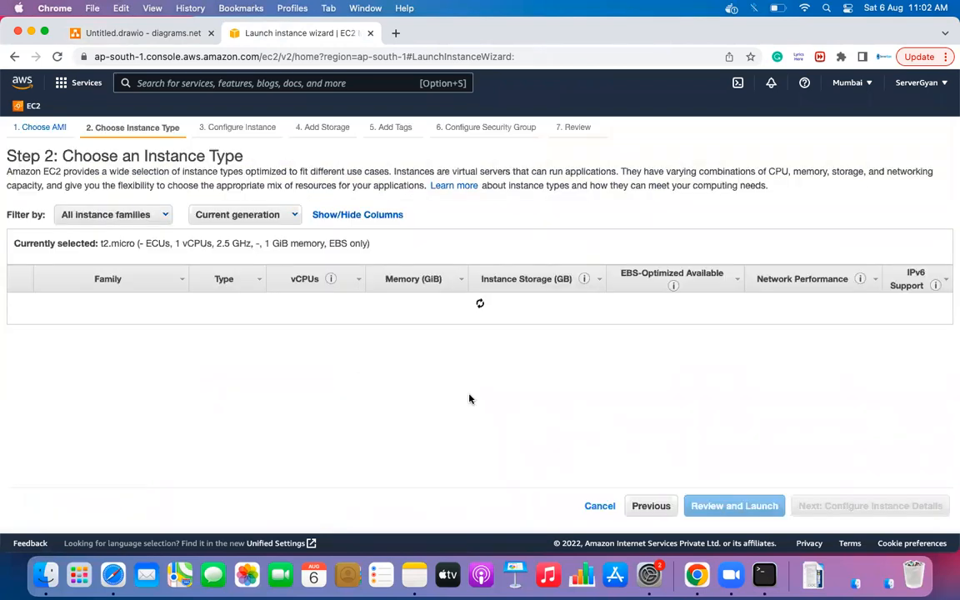
{"action": "scroll", "coordinate": [372, 338], "scroll_direction": "down", "scroll_amount": 2}
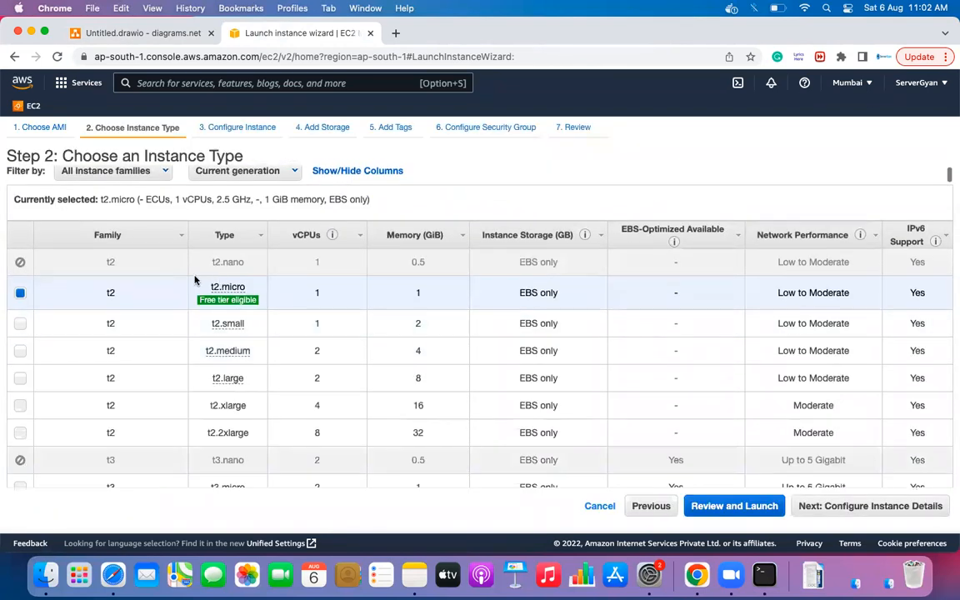
{"action": "left_click", "coordinate": [869, 506]}
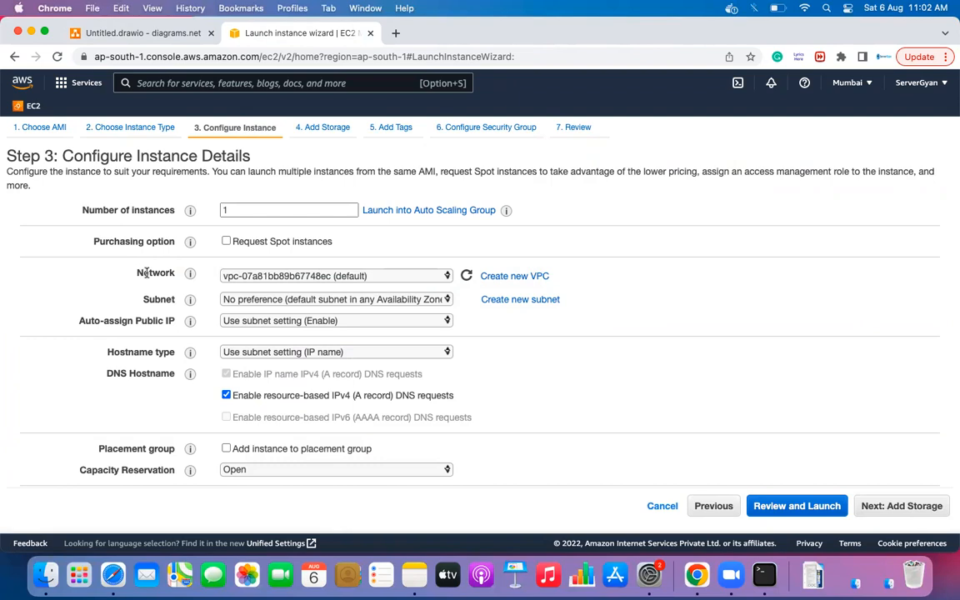
- Review the network, subnet and region options, keeping the default VPC and Mumbai region
{"action": "left_click", "coordinate": [288, 275]}
{"action": "left_click", "coordinate": [288, 276]}
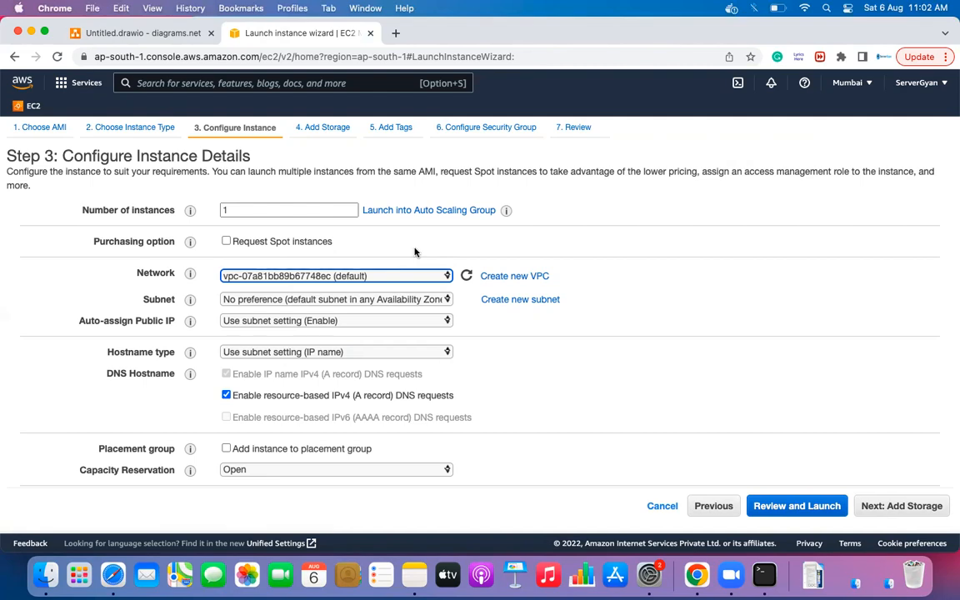
{"action": "left_click", "coordinate": [411, 276]}
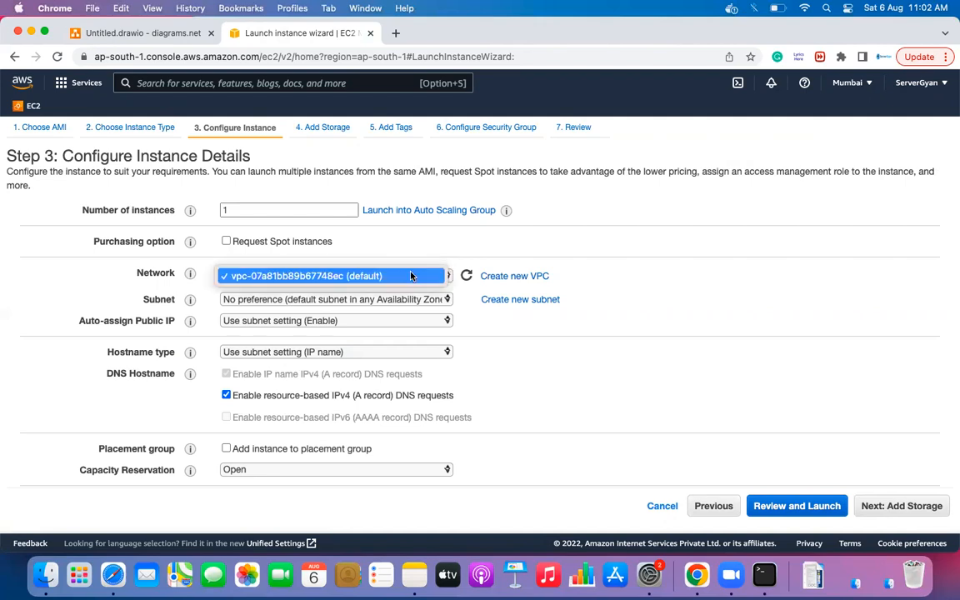
{"action": "left_click", "coordinate": [607, 260]}
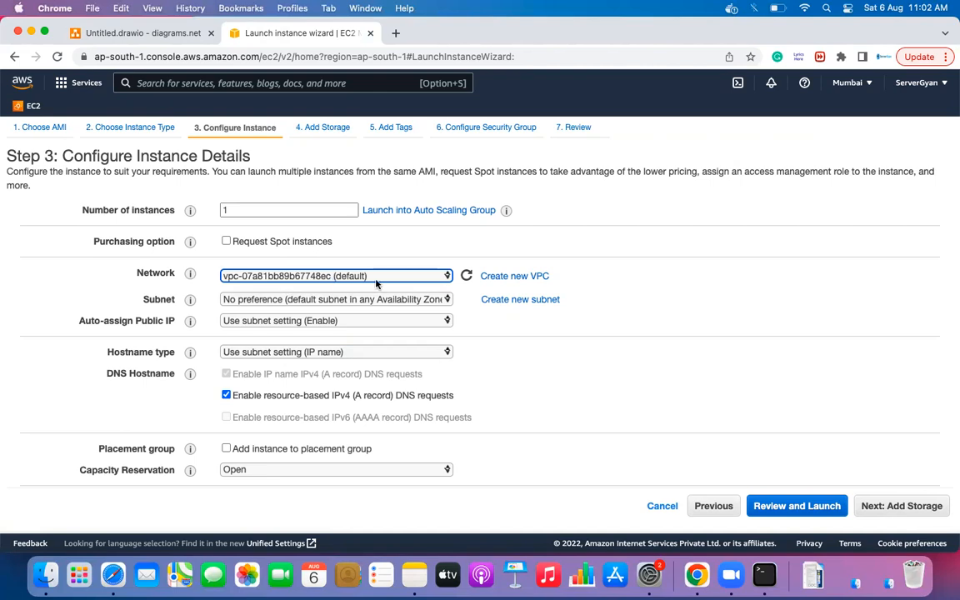
{"action": "left_click", "coordinate": [367, 302]}
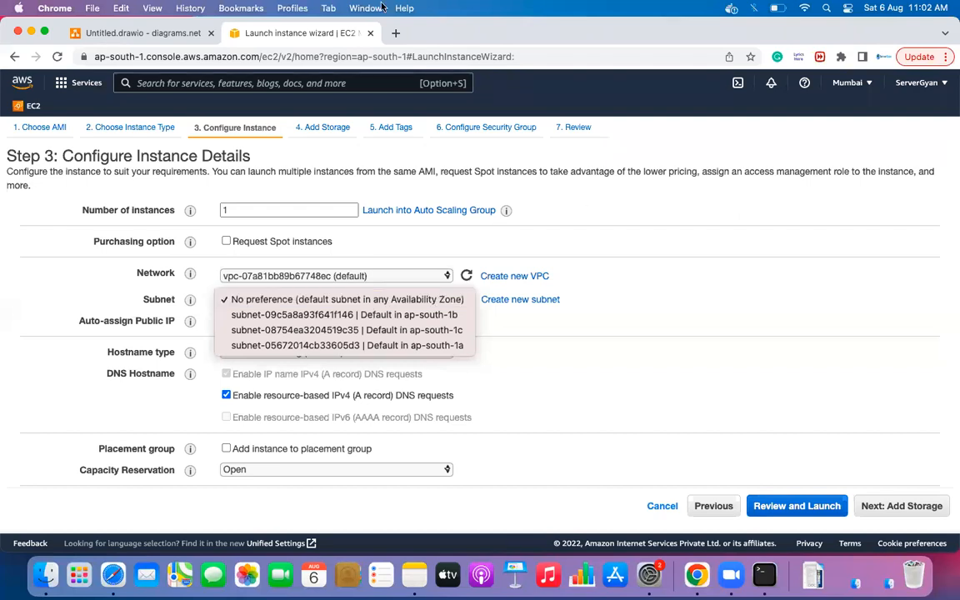
{"action": "left_click", "coordinate": [178, 40]}
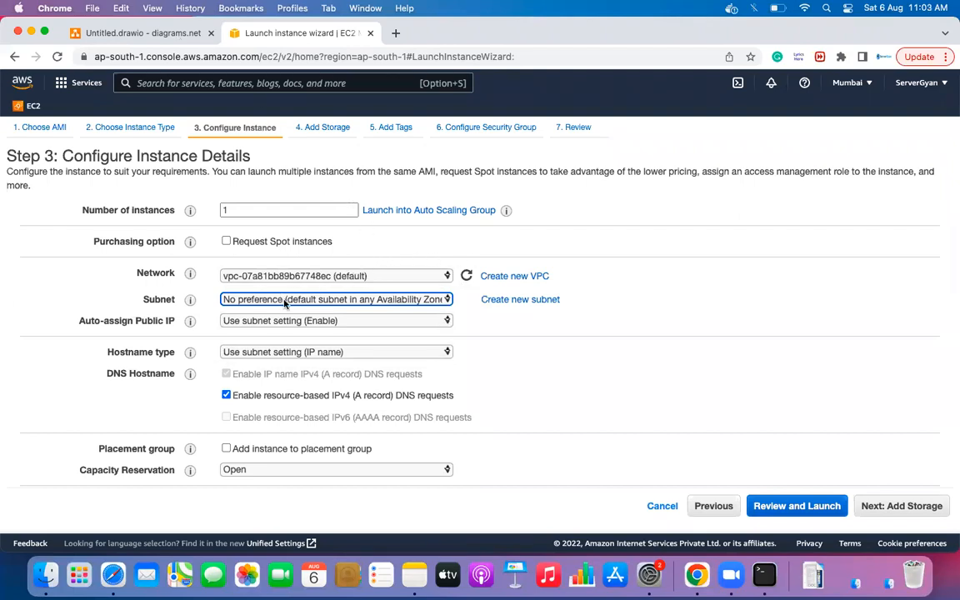
{"action": "left_click", "coordinate": [343, 300]}
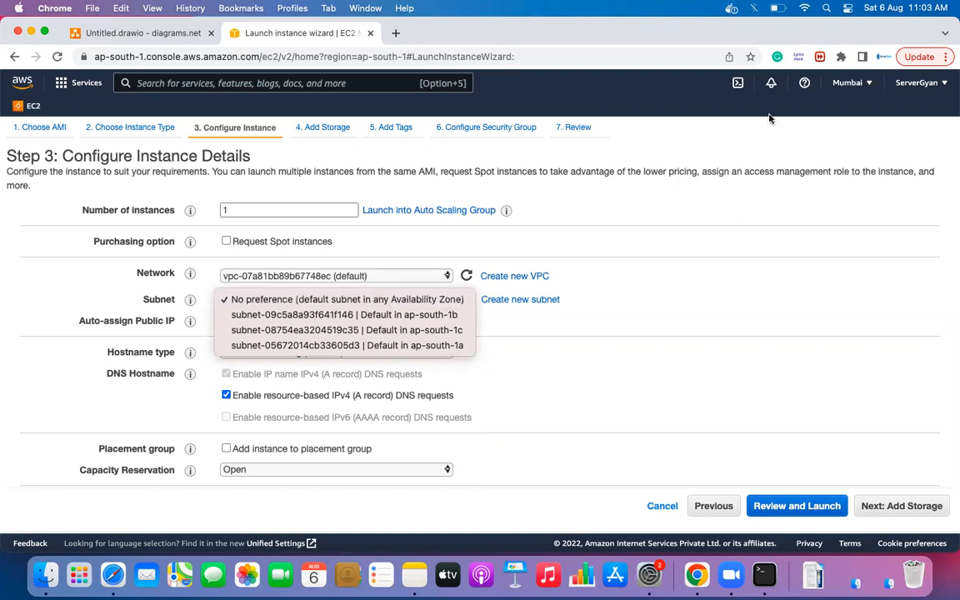
{"action": "left_click", "coordinate": [844, 83]}
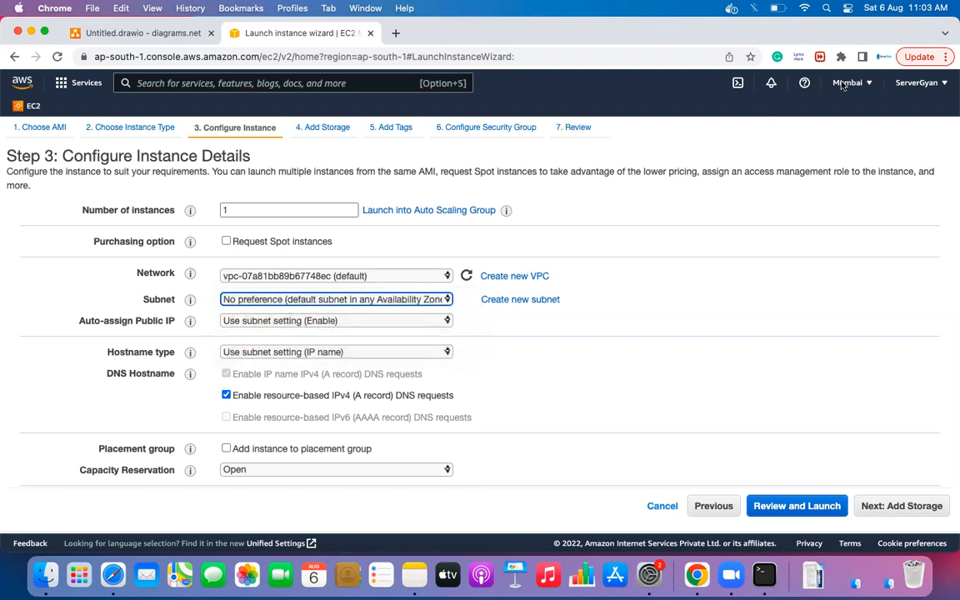
{"action": "left_click", "coordinate": [843, 83]}
{"action": "scroll", "coordinate": [781, 336], "scroll_direction": "down", "scroll_amount": 5}
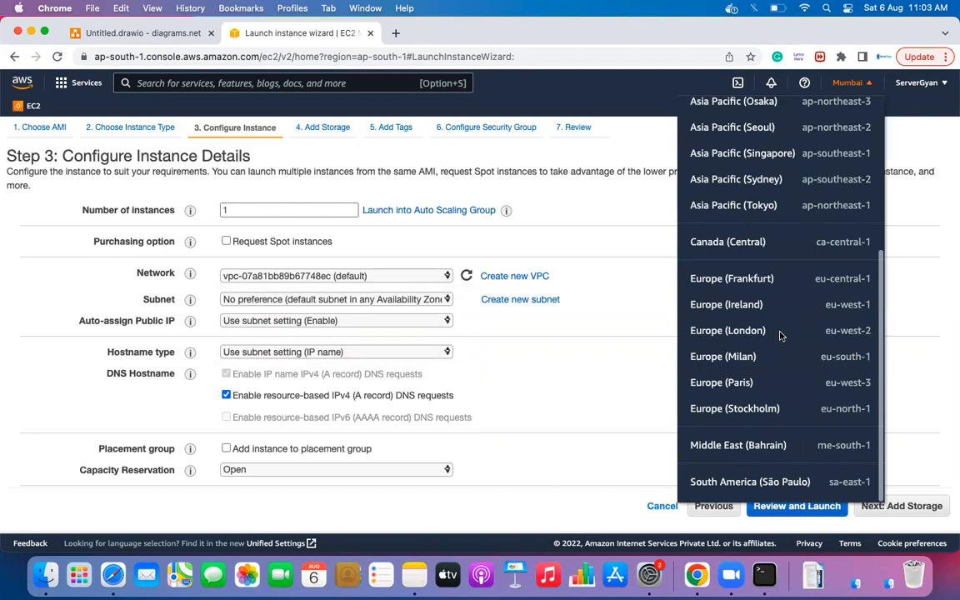
{"action": "scroll", "coordinate": [780, 337], "scroll_direction": "up", "scroll_amount": 5}
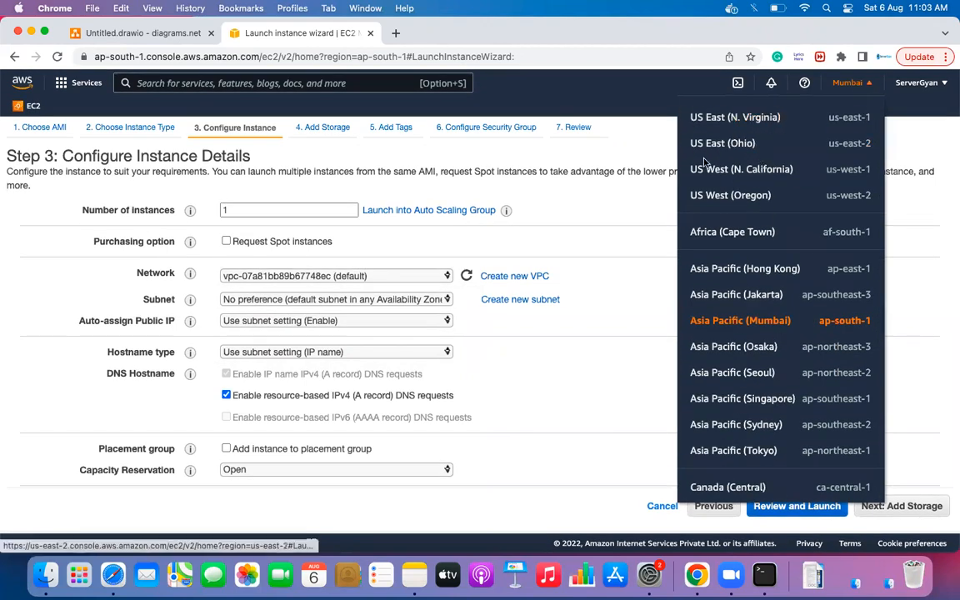
{"action": "left_click", "coordinate": [664, 334]}
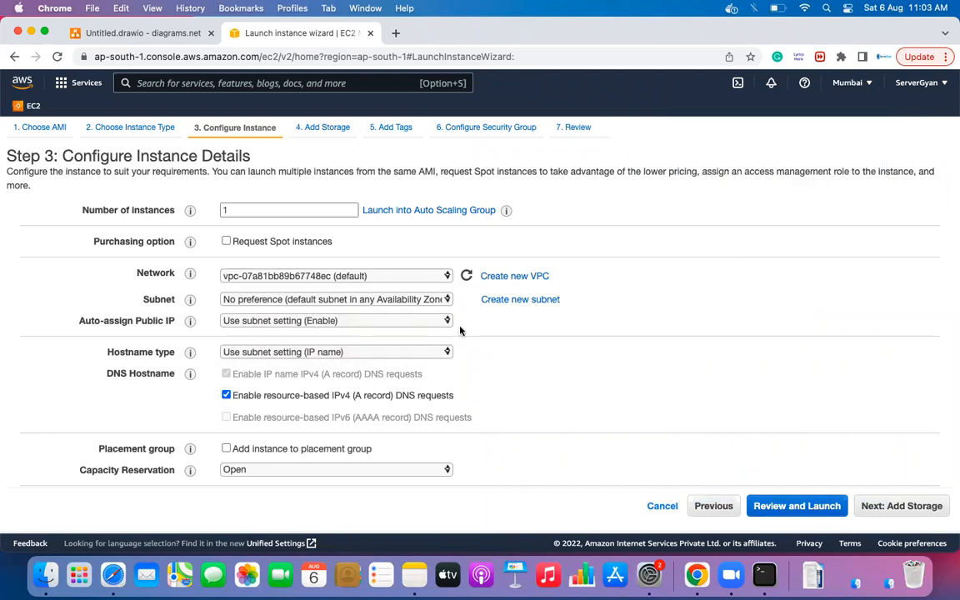
- Choose the default ap-south-1a subnet and highlight the Auto-assign Public IP setting
{"action": "left_click", "coordinate": [377, 299]}
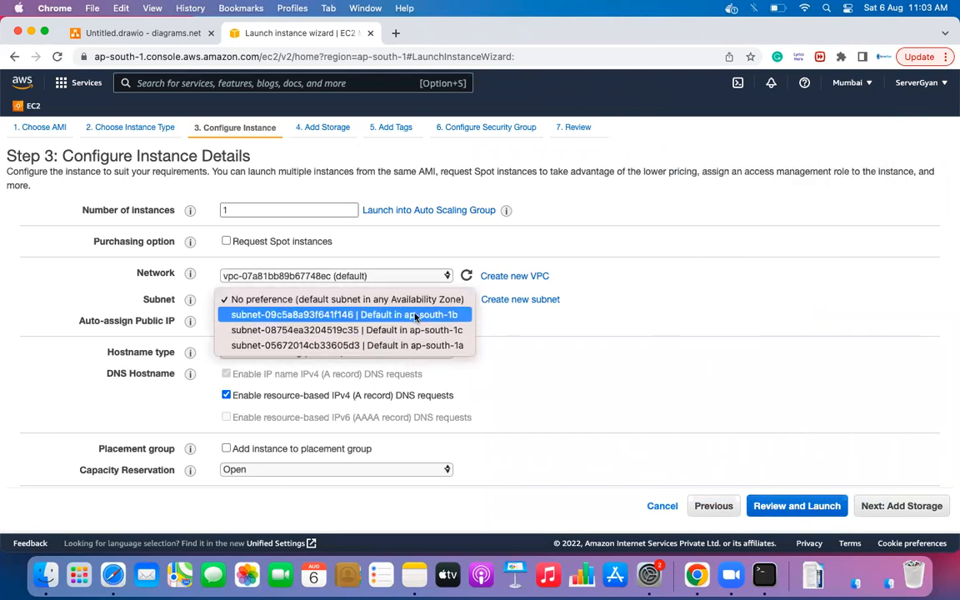
{"action": "left_click", "coordinate": [503, 305]}
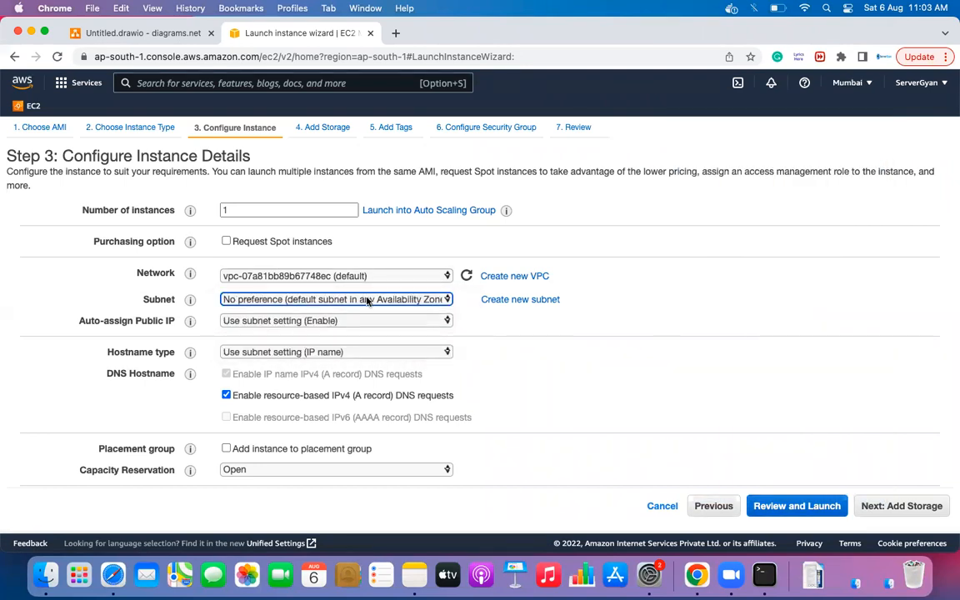
{"action": "left_click", "coordinate": [332, 300]}
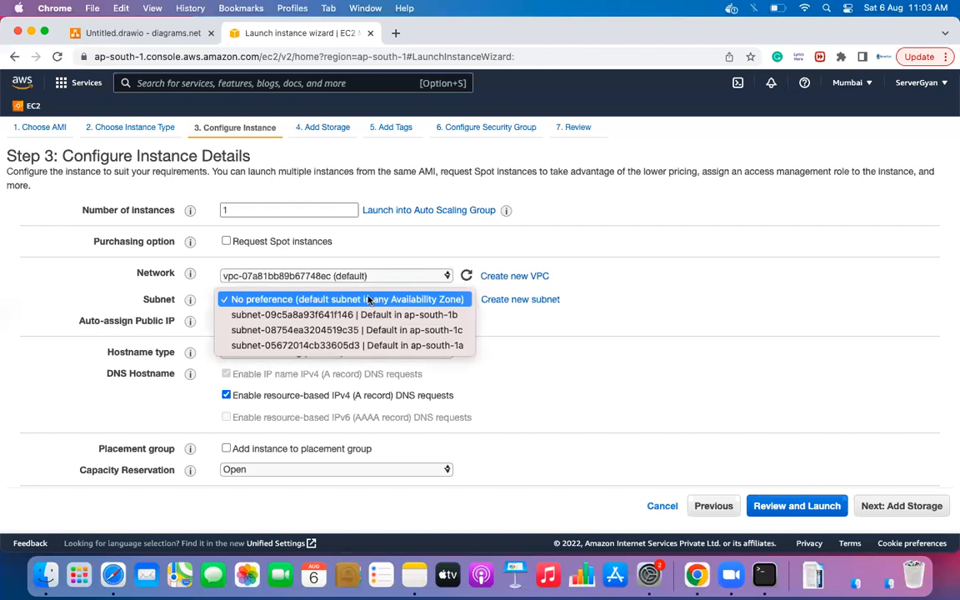
{"action": "left_click", "coordinate": [371, 345]}
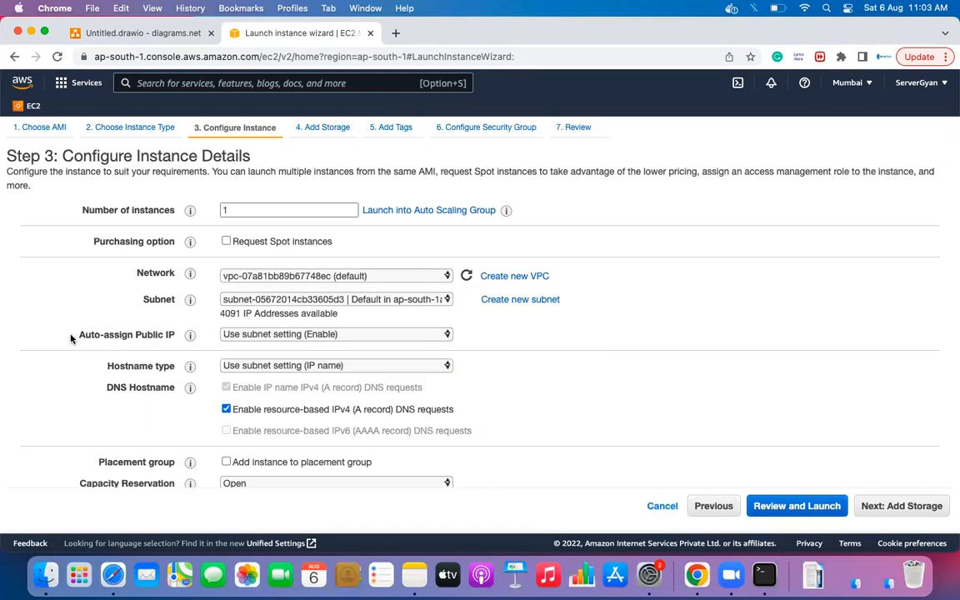
{"action": "left_click_drag", "start_coordinate": [71, 338], "coordinate": [175, 338]}
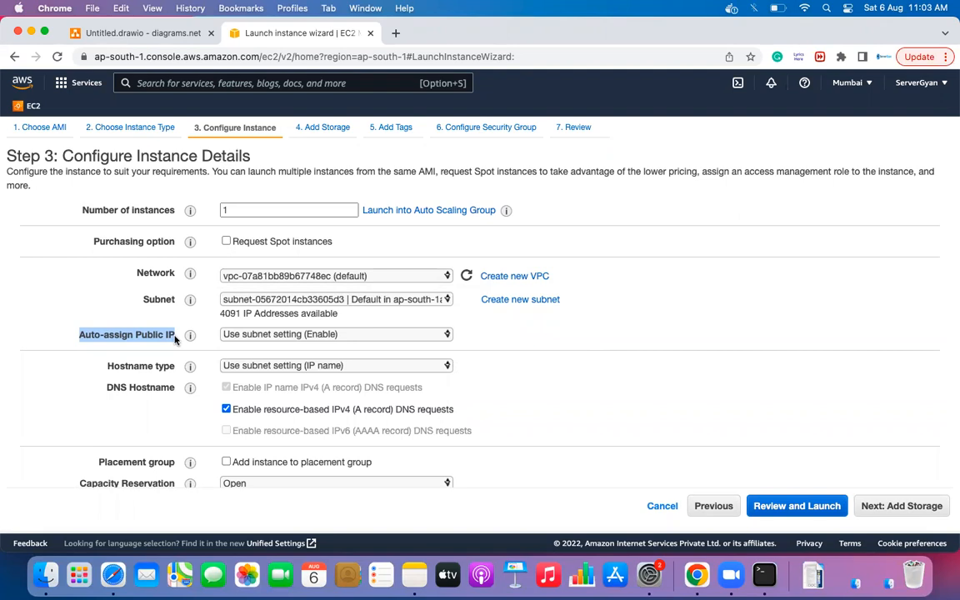
{"action": "left_click", "coordinate": [253, 337]}
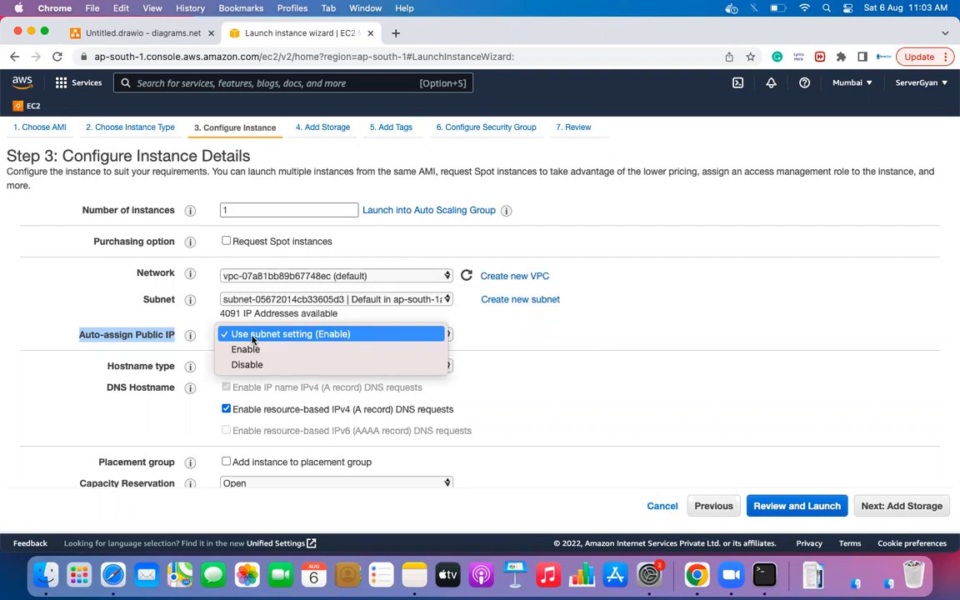
{"action": "left_click", "coordinate": [250, 364]}
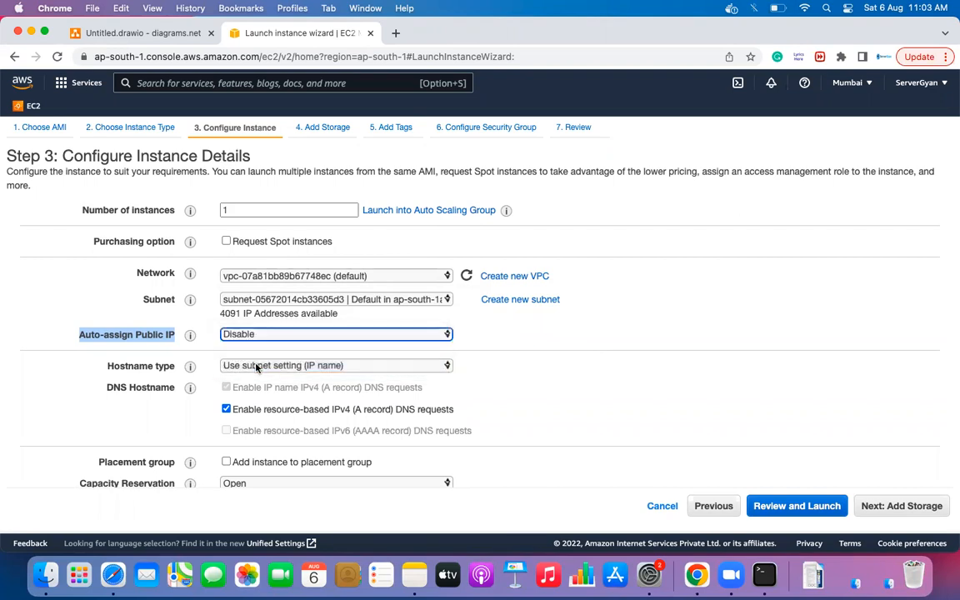
{"action": "left_click", "coordinate": [265, 336]}
{"action": "left_click", "coordinate": [267, 302]}
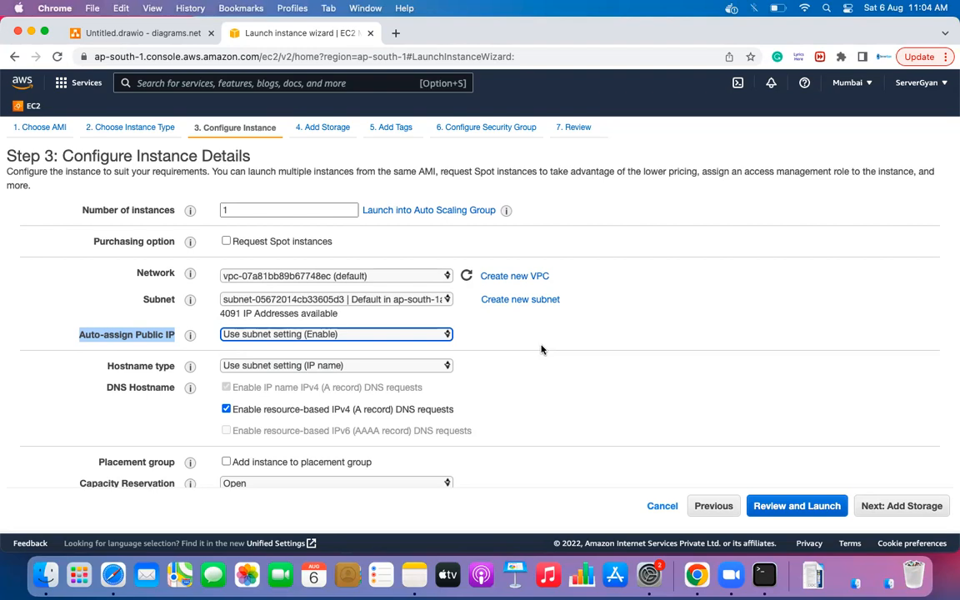
{"action": "scroll", "coordinate": [541, 351], "scroll_direction": "down", "scroll_amount": 3}
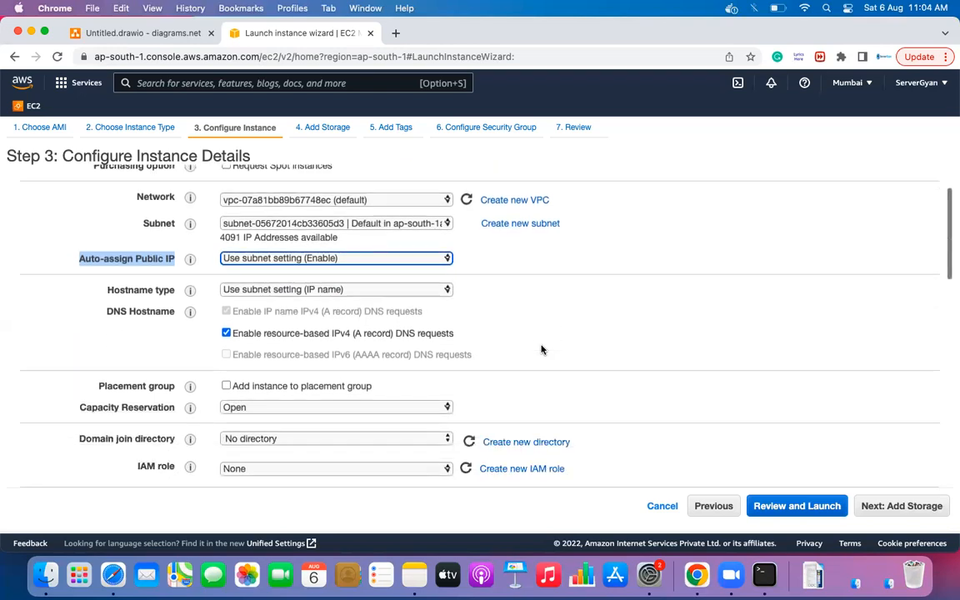
{"action": "left_click", "coordinate": [268, 294]}
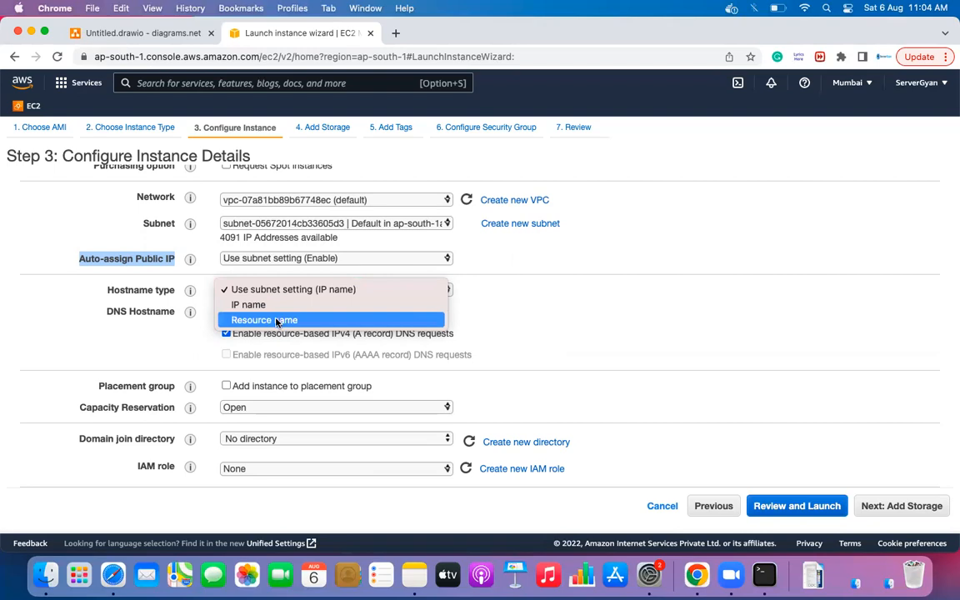
{"action": "left_click", "coordinate": [280, 307]}
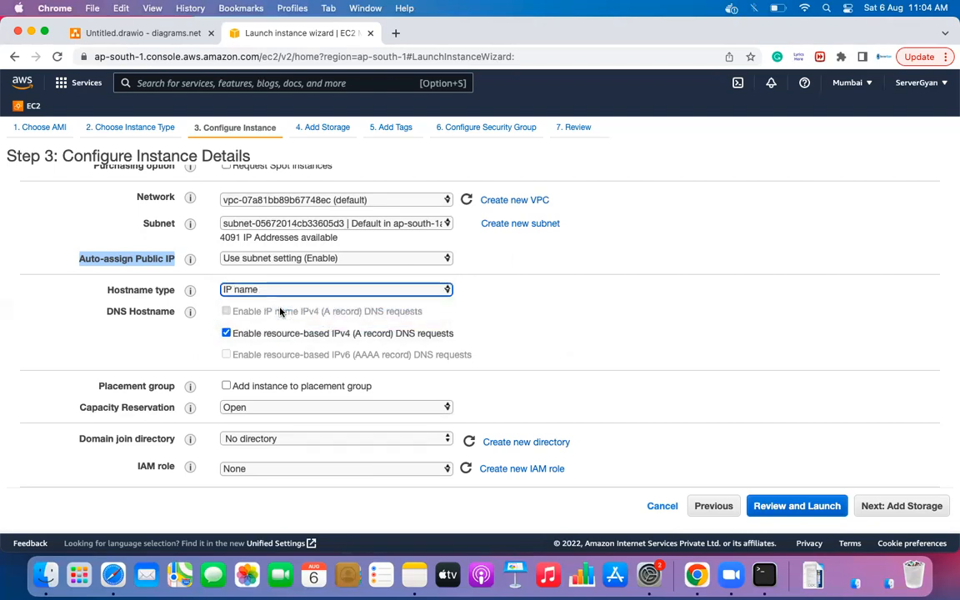
{"action": "left_click", "coordinate": [280, 291]}
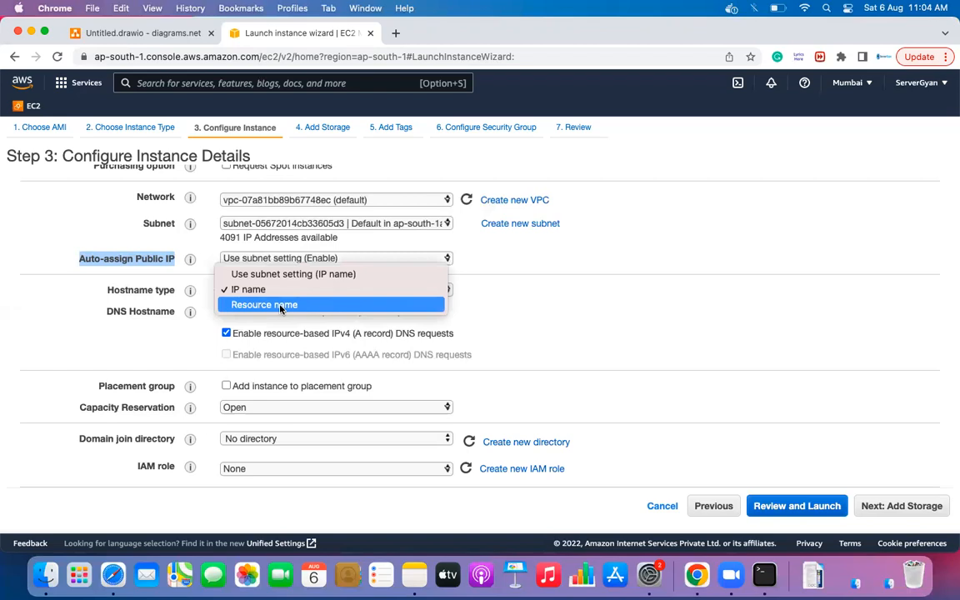
{"action": "left_click", "coordinate": [317, 273]}
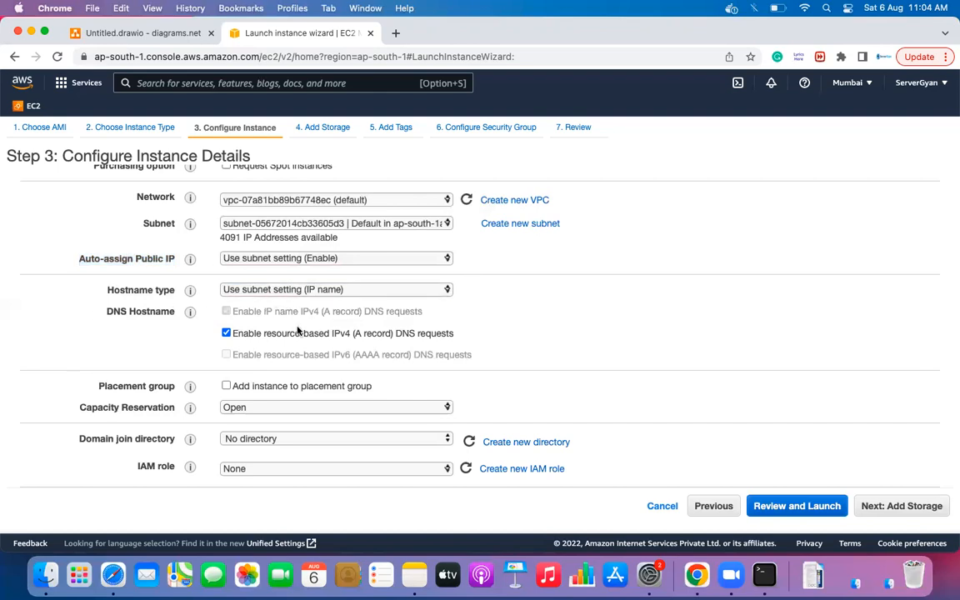
{"action": "scroll", "coordinate": [297, 331], "scroll_direction": "down", "scroll_amount": 1}
{"action": "scroll", "coordinate": [454, 302], "scroll_direction": "down", "scroll_amount": 3}
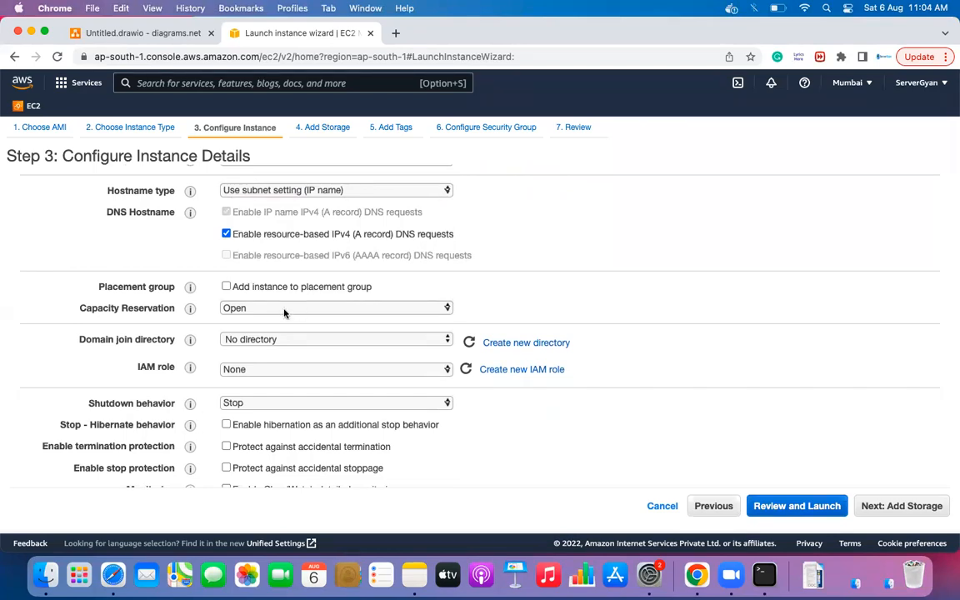
{"action": "mouse_move", "coordinate": [188, 287]}
{"action": "mouse_move", "coordinate": [200, 314]}
{"action": "scroll", "coordinate": [265, 315], "scroll_direction": "down", "scroll_amount": 1}
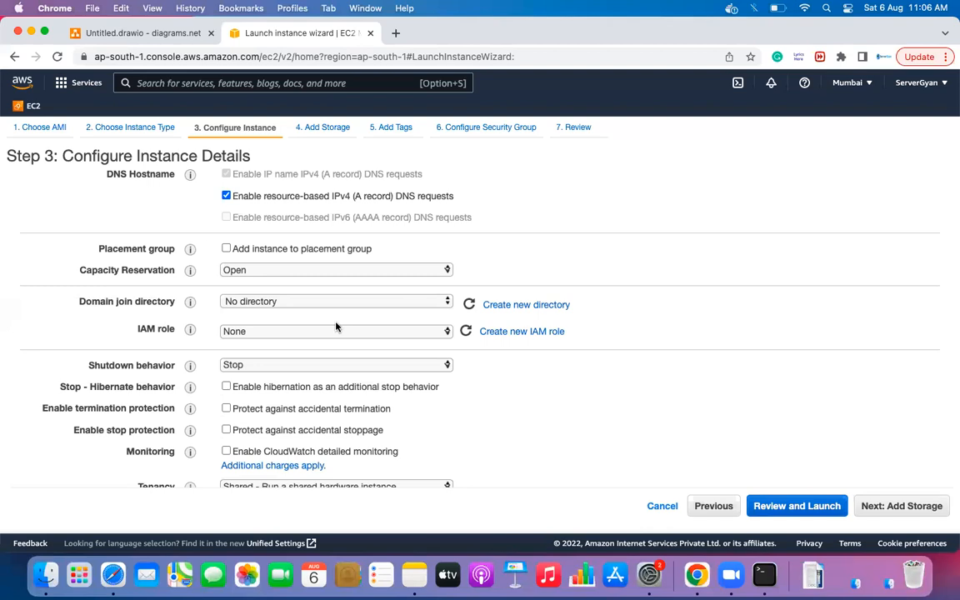
{"action": "scroll", "coordinate": [337, 327], "scroll_direction": "down", "scroll_amount": 3}
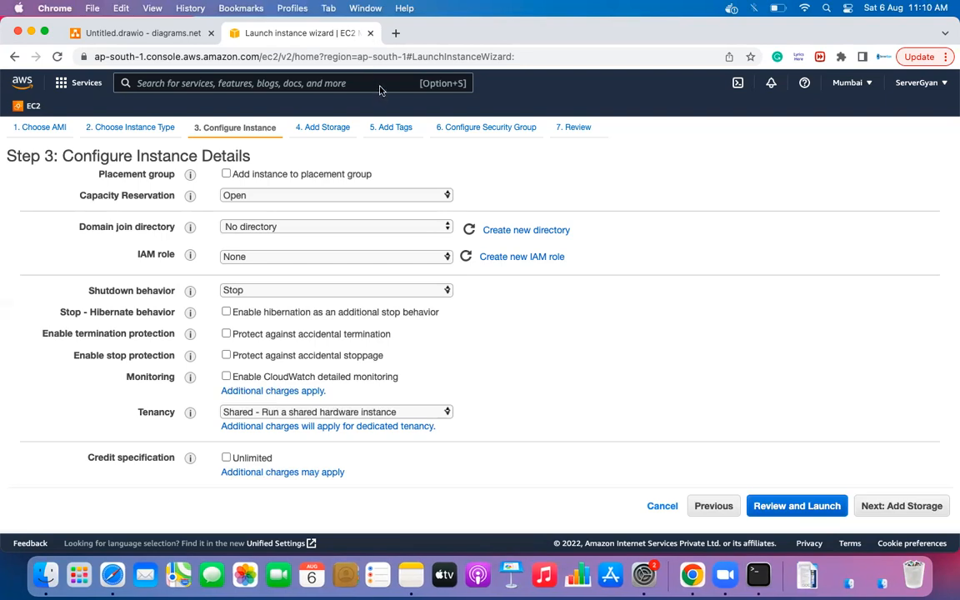
{"action": "scroll", "coordinate": [273, 253], "scroll_direction": "down", "scroll_amount": 5}
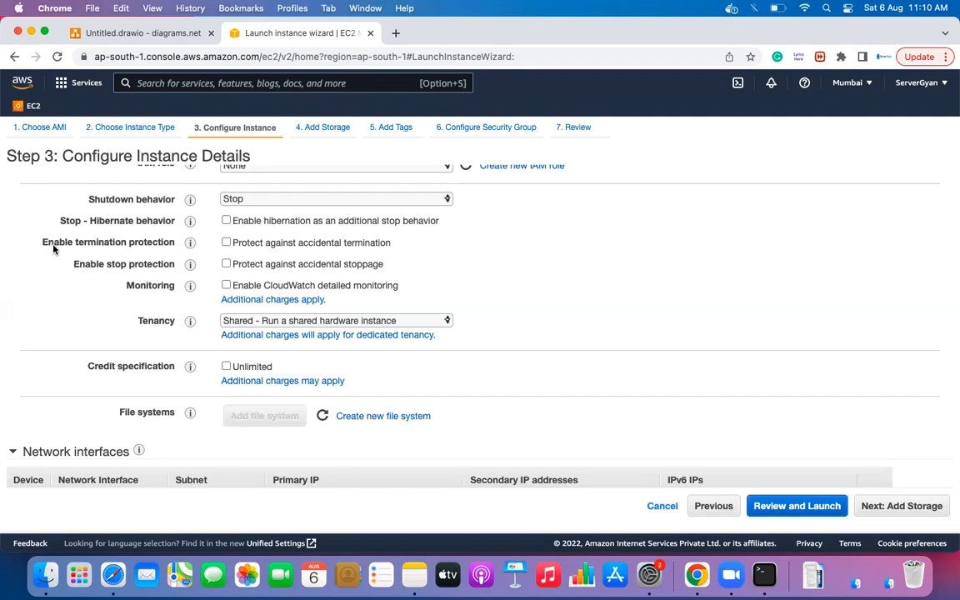
{"action": "mouse_move", "coordinate": [191, 244]}
{"action": "mouse_move", "coordinate": [190, 265]}
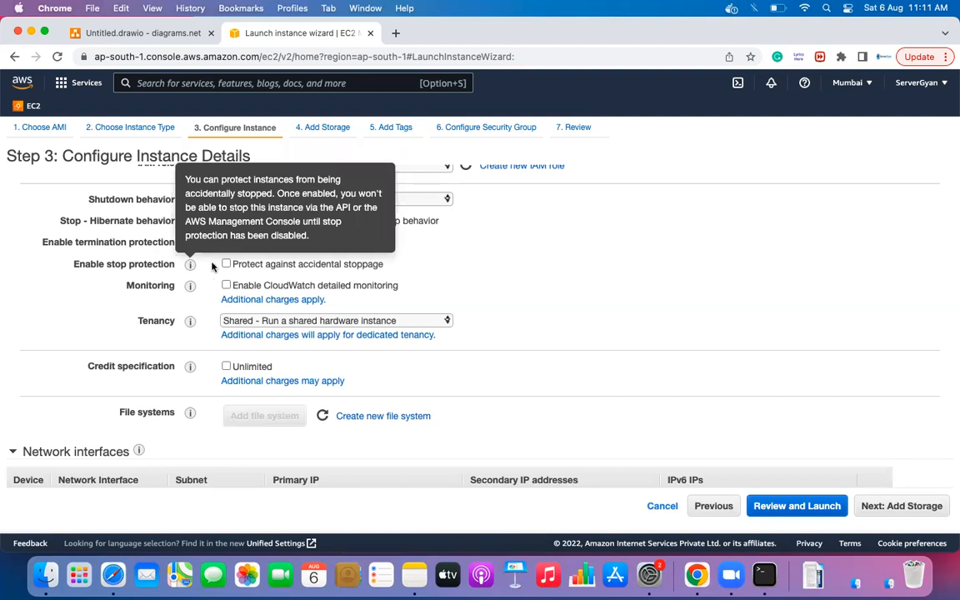
{"action": "left_click_drag", "start_coordinate": [68, 265], "coordinate": [177, 265]}
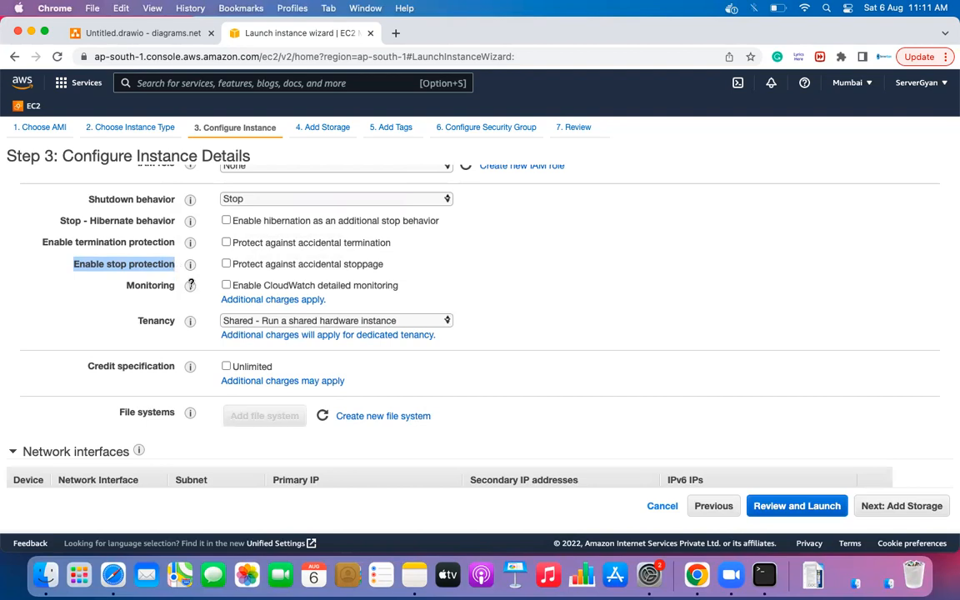
{"action": "mouse_move", "coordinate": [187, 286]}
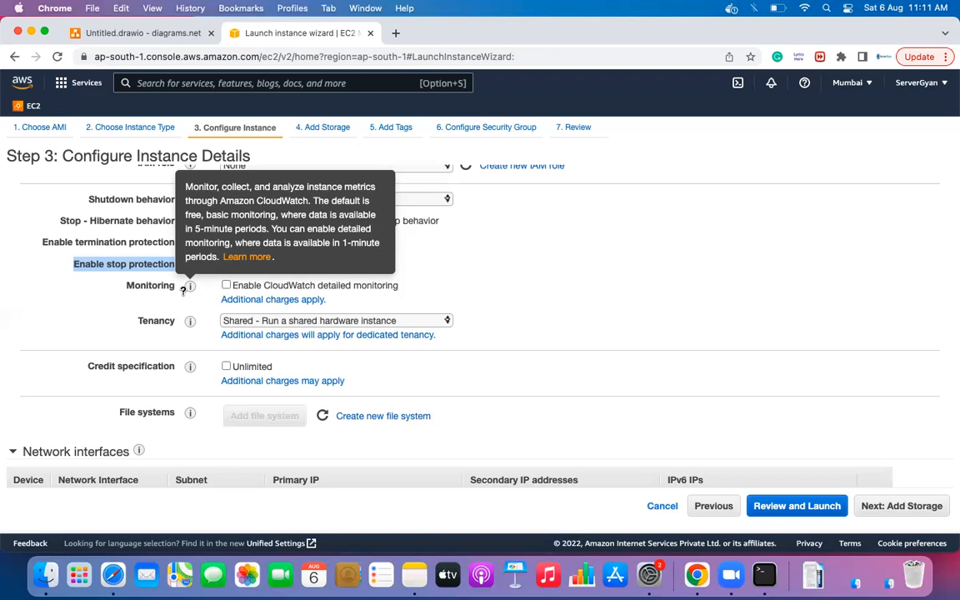
{"action": "left_click", "coordinate": [226, 286]}
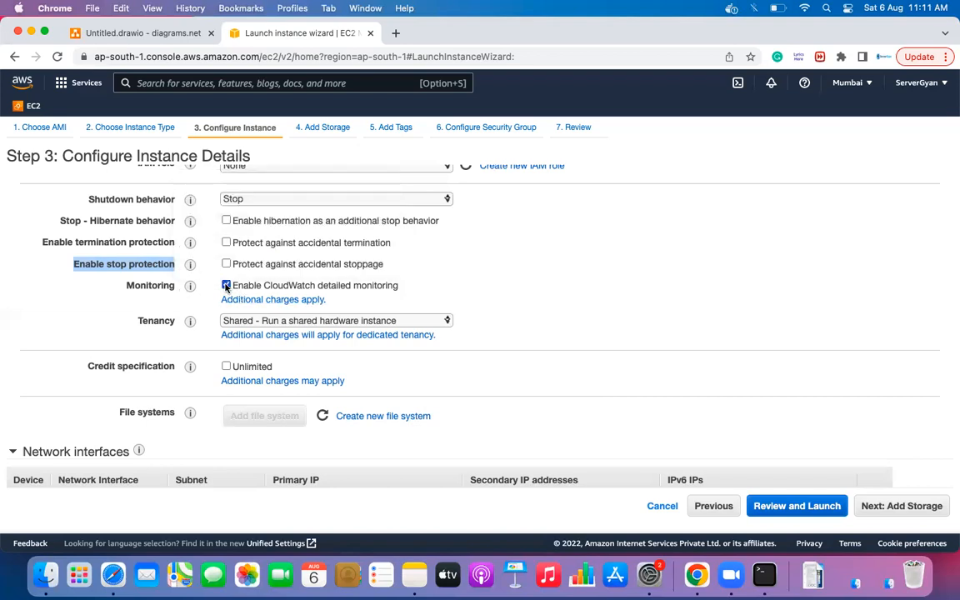
{"action": "left_click", "coordinate": [226, 286]}
{"action": "scroll", "coordinate": [587, 257], "scroll_direction": "down", "scroll_amount": 2}
{"action": "left_click", "coordinate": [372, 239]}
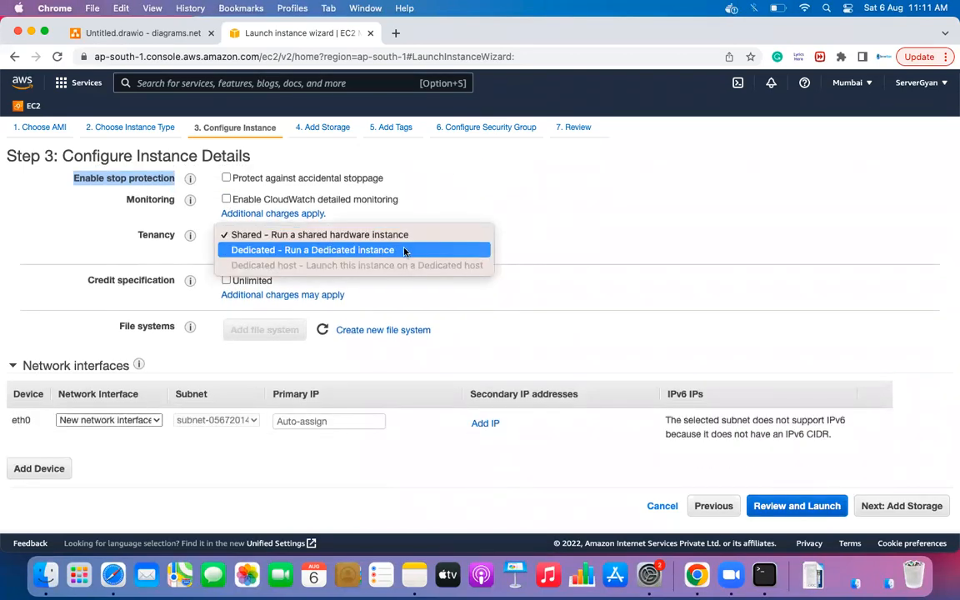
{"action": "left_click", "coordinate": [527, 231]}
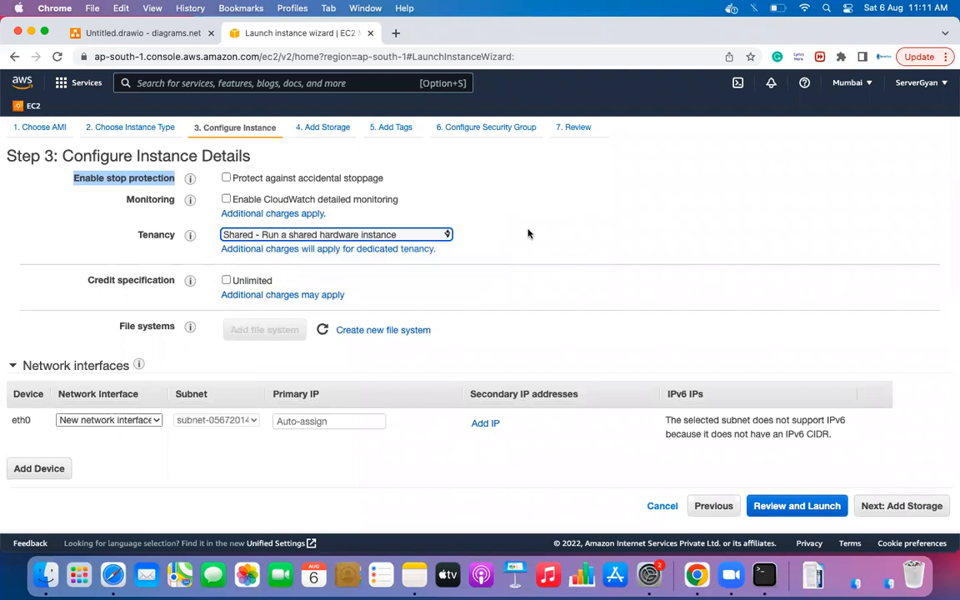
{"action": "scroll", "coordinate": [527, 232], "scroll_direction": "down", "scroll_amount": 3}
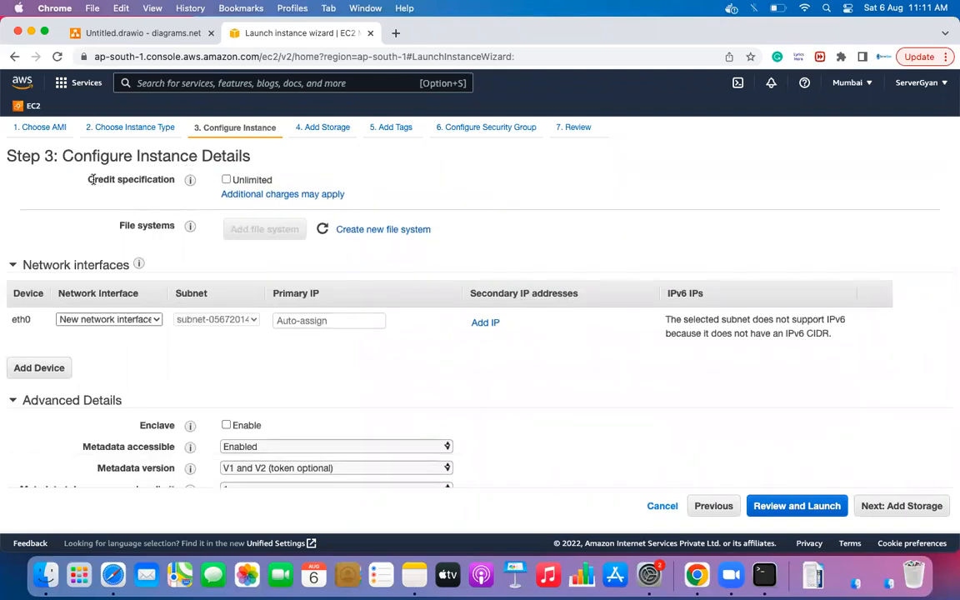
{"action": "scroll", "coordinate": [148, 173], "scroll_direction": "up", "scroll_amount": 1}
{"action": "scroll", "coordinate": [149, 173], "scroll_direction": "up", "scroll_amount": 4}
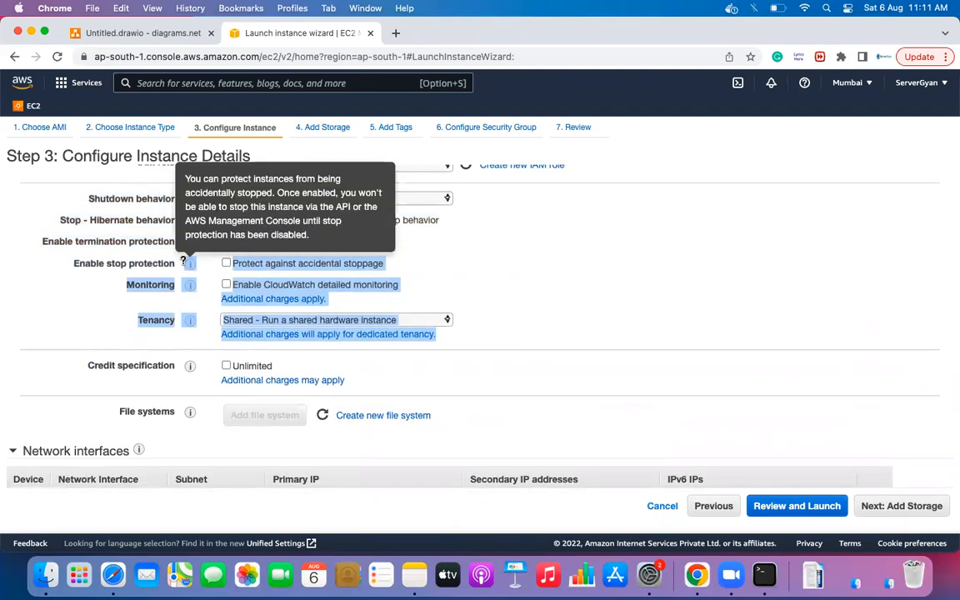
{"action": "scroll", "coordinate": [185, 263], "scroll_direction": "down", "scroll_amount": 1}
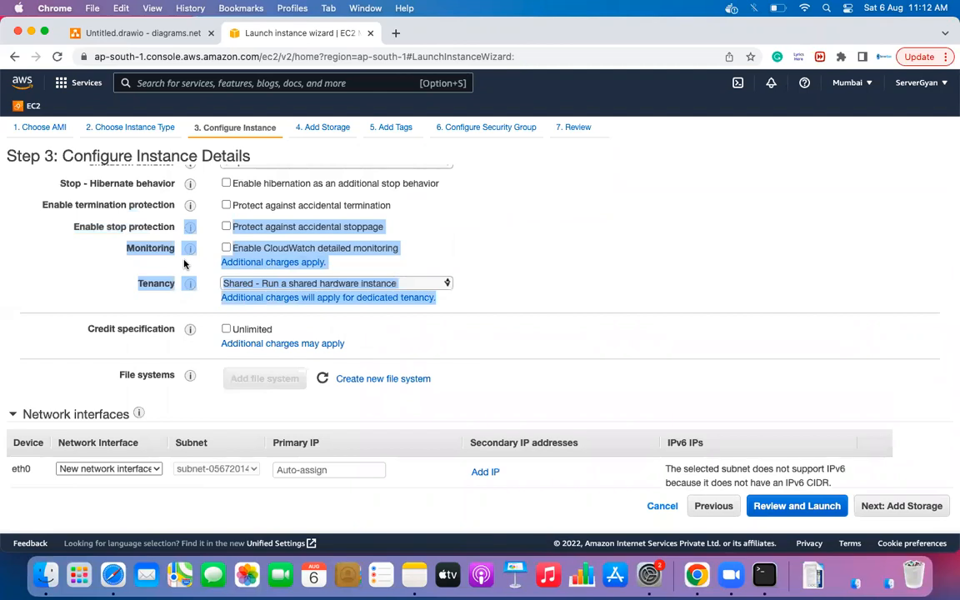
{"action": "left_click", "coordinate": [151, 324]}
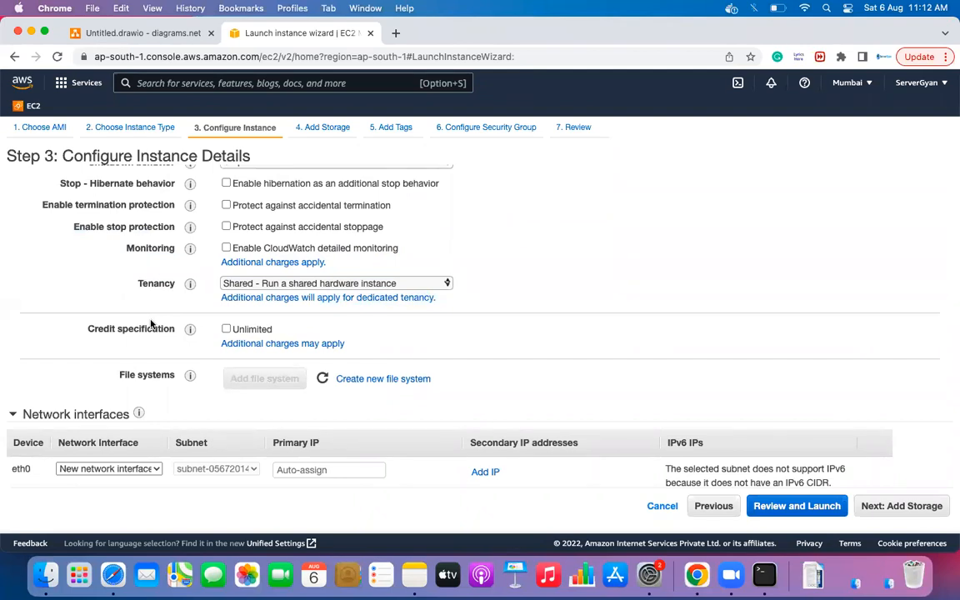
{"action": "scroll", "coordinate": [454, 332], "scroll_direction": "down", "scroll_amount": 3}
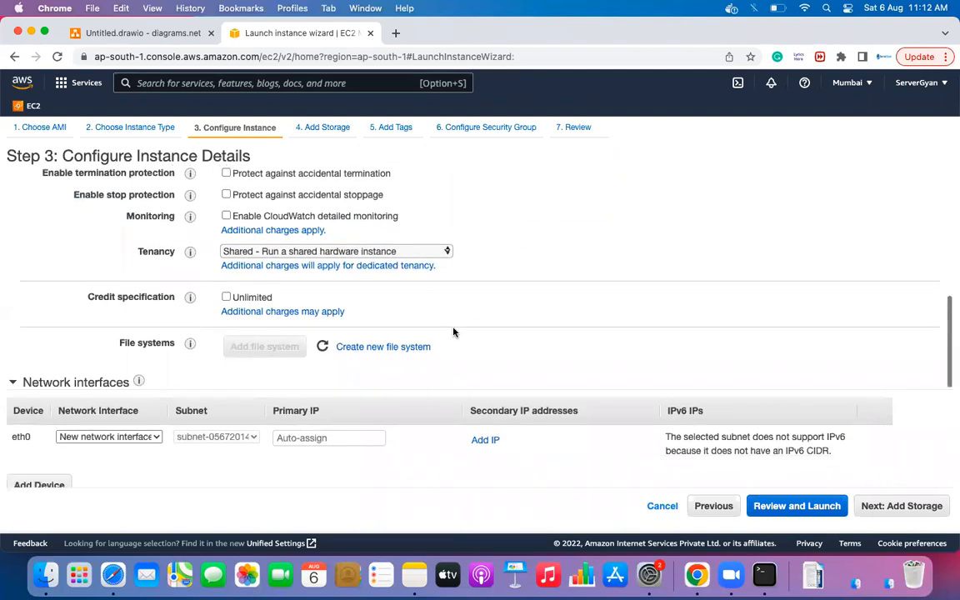
{"action": "scroll", "coordinate": [453, 332], "scroll_direction": "down", "scroll_amount": 1}
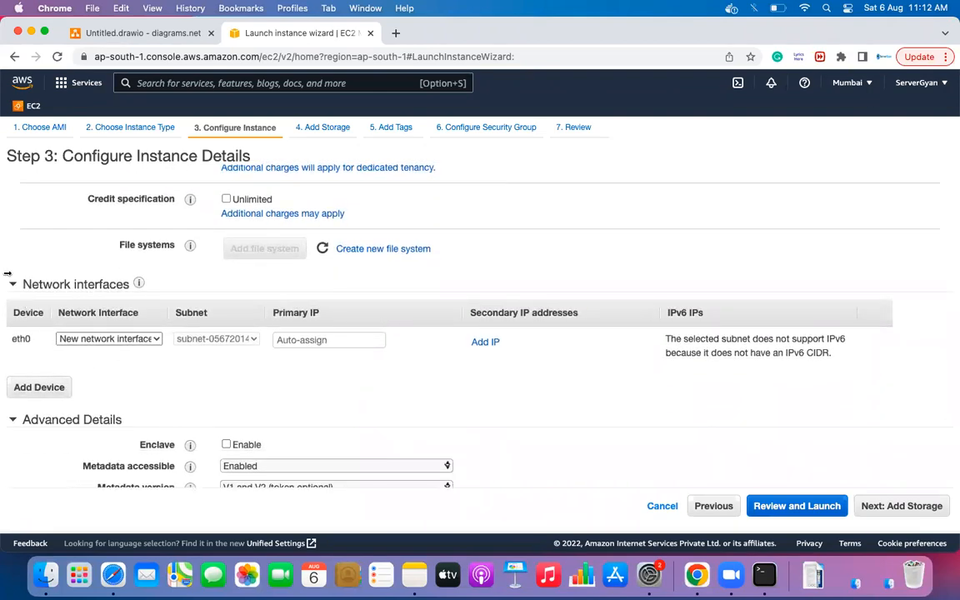
- Add four secondary IP addresses to the network interface, then remove the extras
{"action": "left_click", "coordinate": [486, 342]}
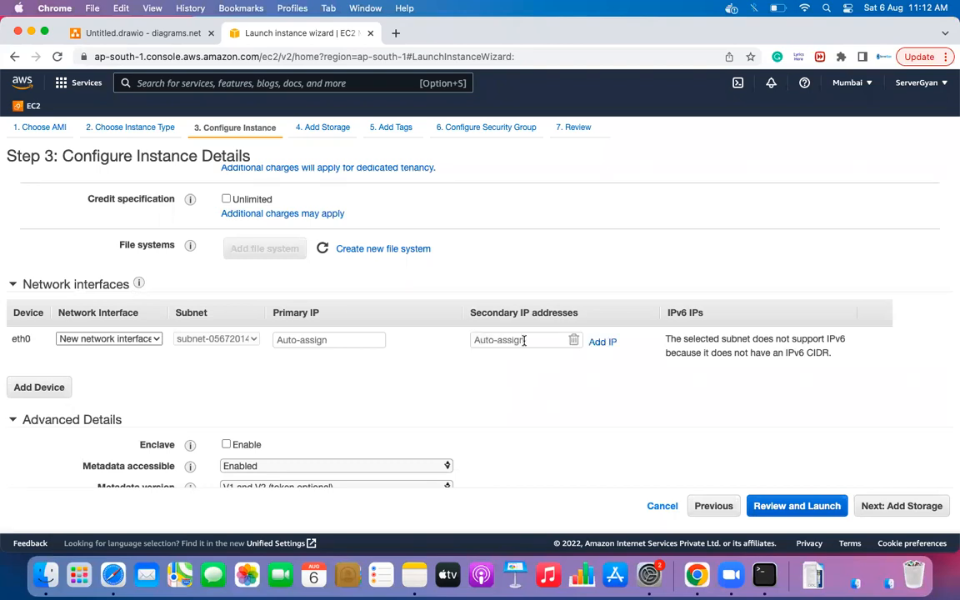
{"action": "left_click", "coordinate": [607, 344]}
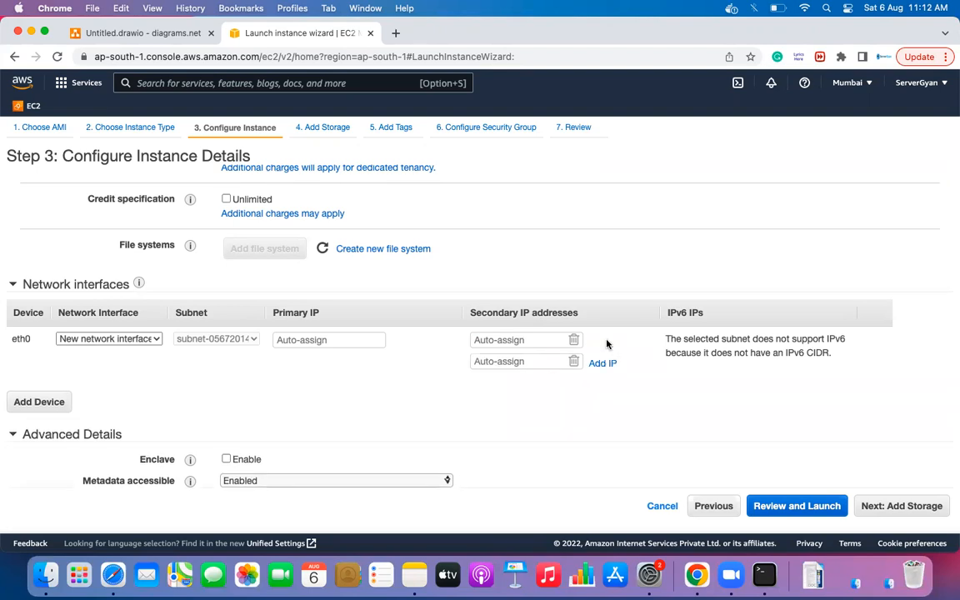
{"action": "left_click", "coordinate": [601, 364]}
{"action": "left_click", "coordinate": [600, 383]}
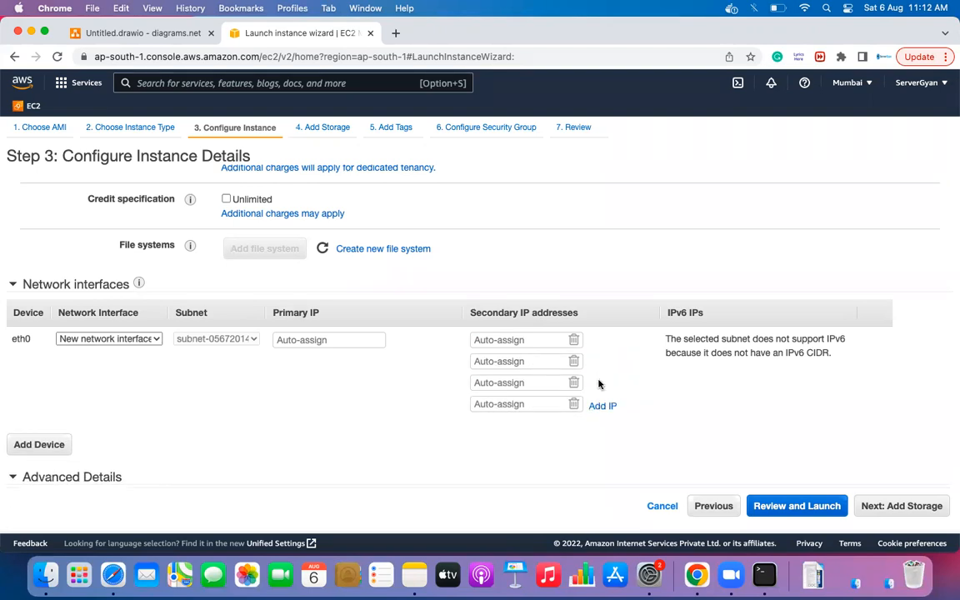
{"action": "scroll", "coordinate": [600, 385], "scroll_direction": "down", "scroll_amount": 2}
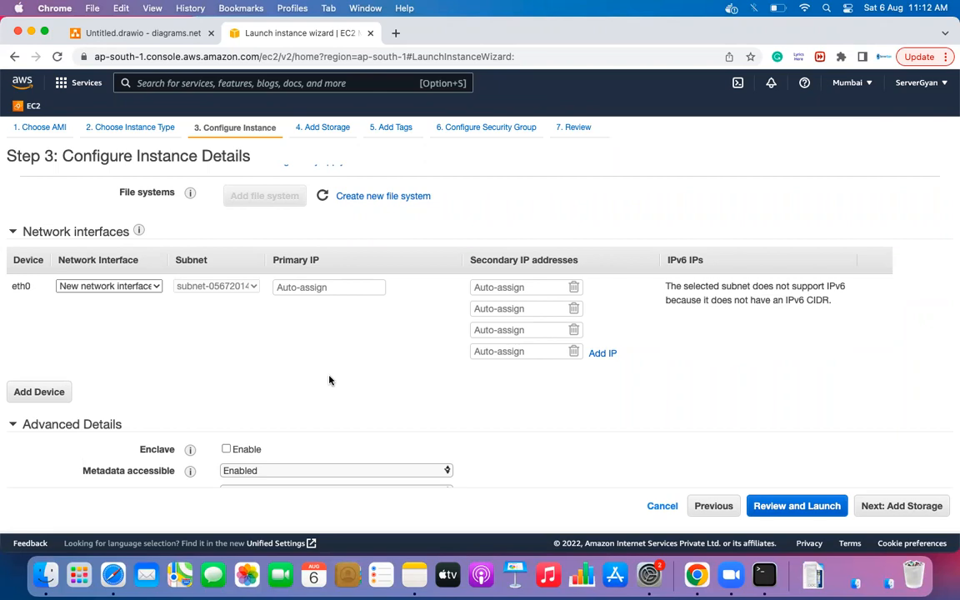
{"action": "left_click", "coordinate": [300, 292]}
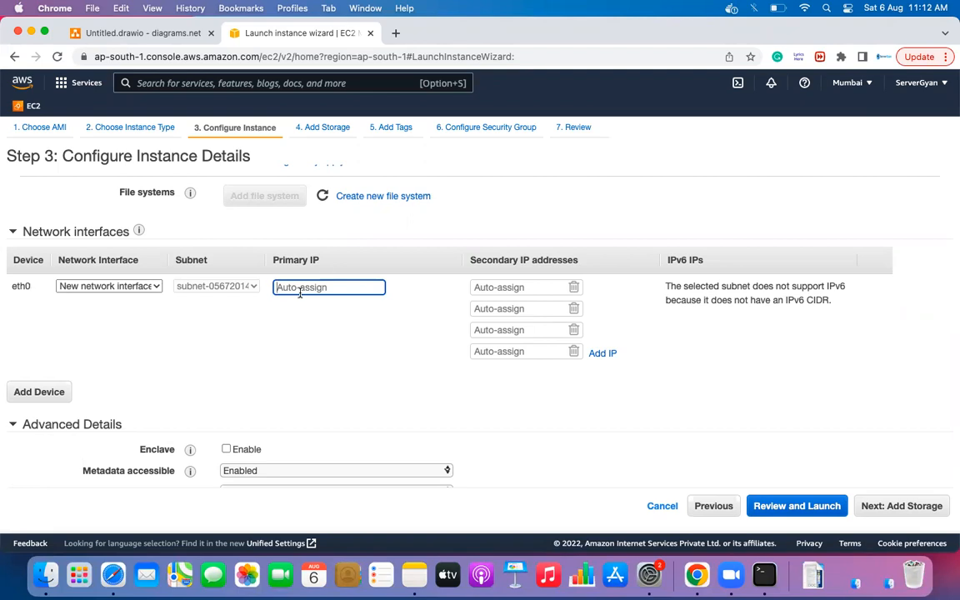
{"action": "left_click", "coordinate": [573, 287]}
{"action": "left_click", "coordinate": [574, 288]}
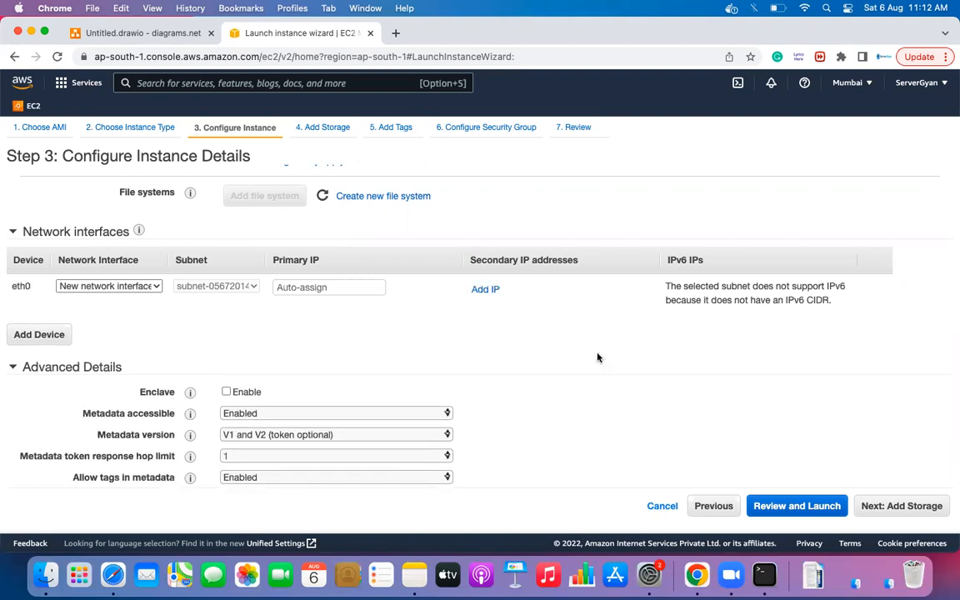
- Collapse Advanced Details and continue to the Add Storage step
{"action": "scroll", "coordinate": [597, 357], "scroll_direction": "down", "scroll_amount": 3}
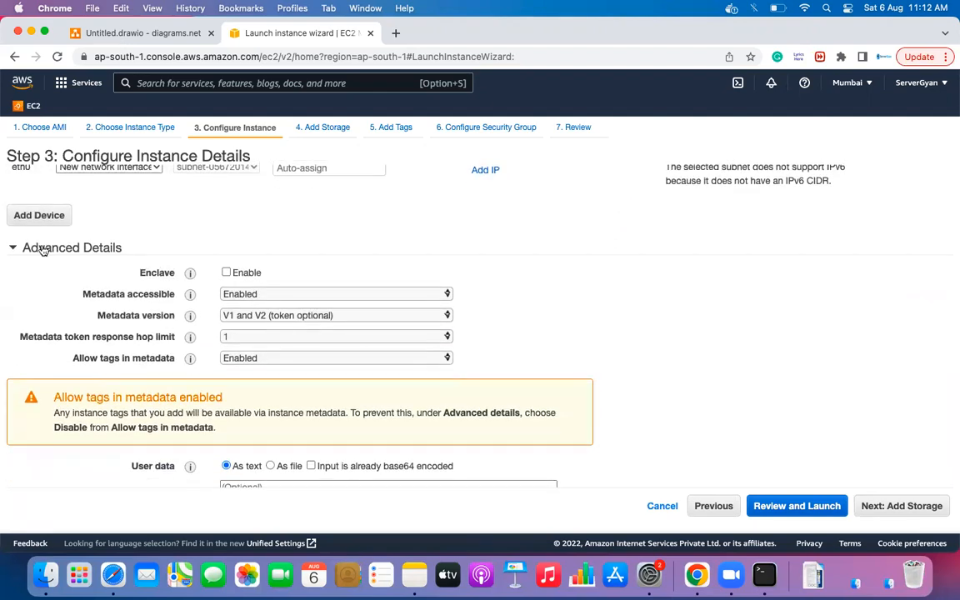
{"action": "left_click", "coordinate": [13, 249]}
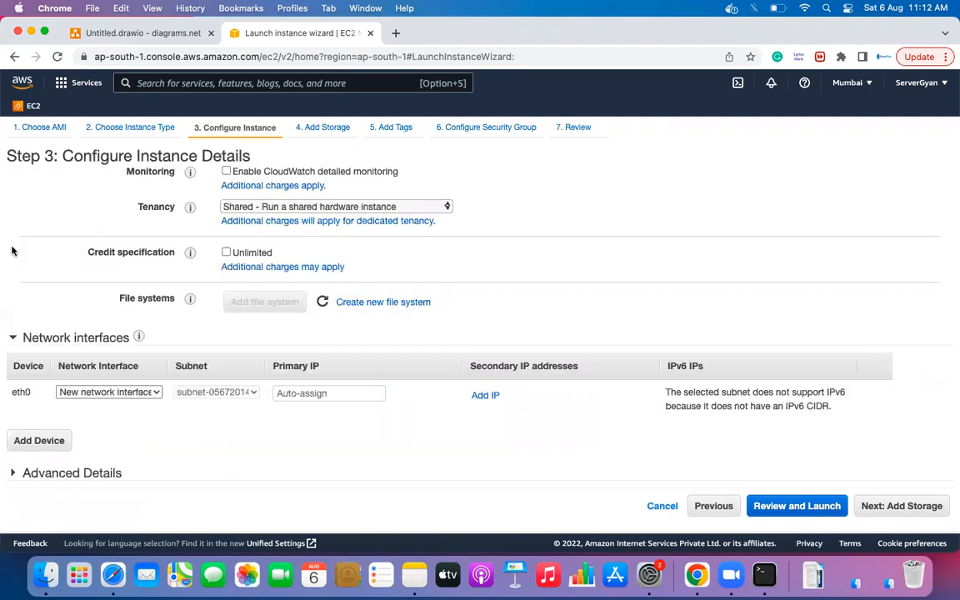
{"action": "left_click", "coordinate": [915, 505]}
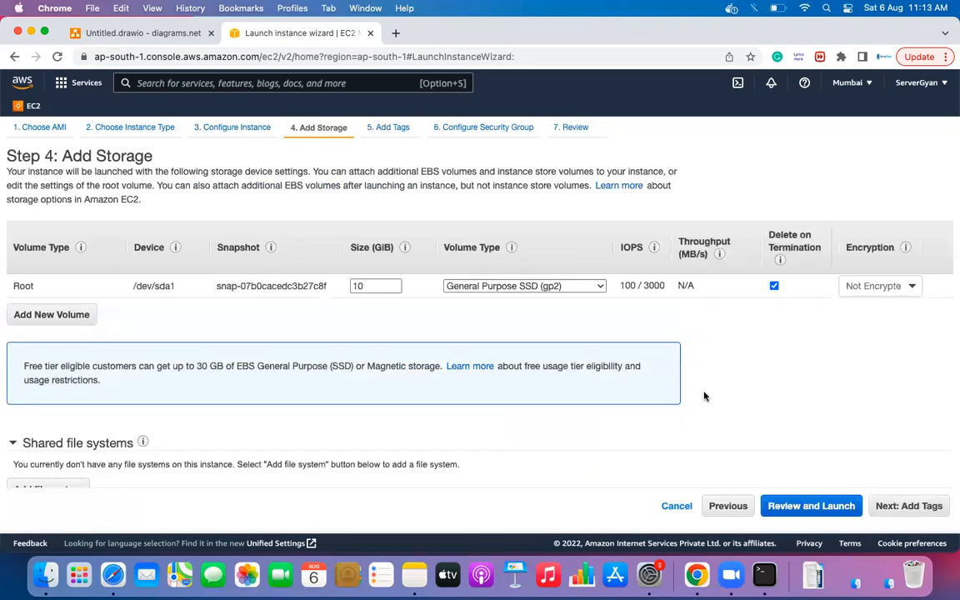
- Return to Step 3: Configure Instance Details and scroll through its settings
{"action": "left_click", "coordinate": [716, 511]}
{"action": "scroll", "coordinate": [275, 406], "scroll_direction": "down", "scroll_amount": 10}
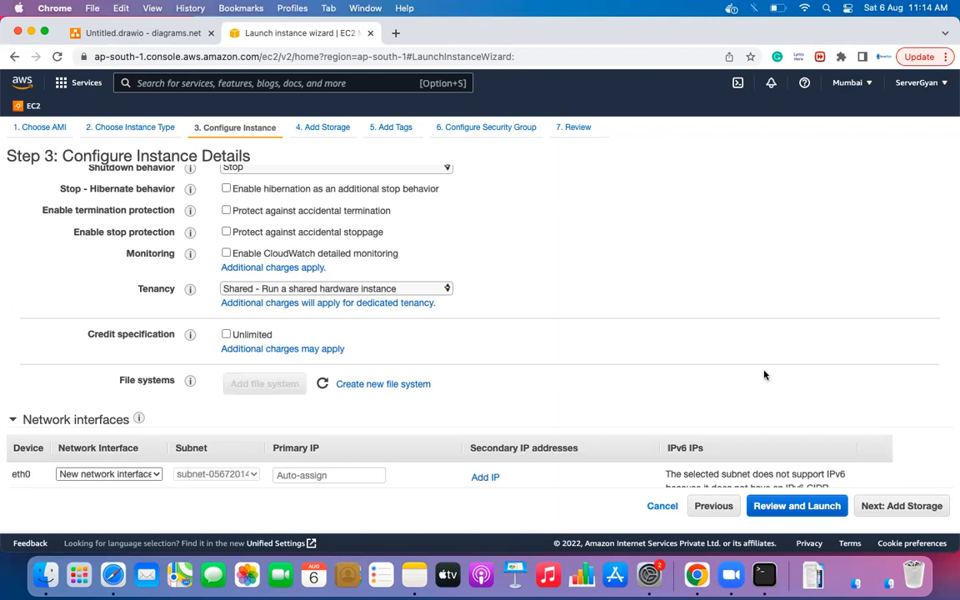
- Go to Add Storage and review the root volume's type options, keeping gp2
{"action": "left_click", "coordinate": [924, 507]}
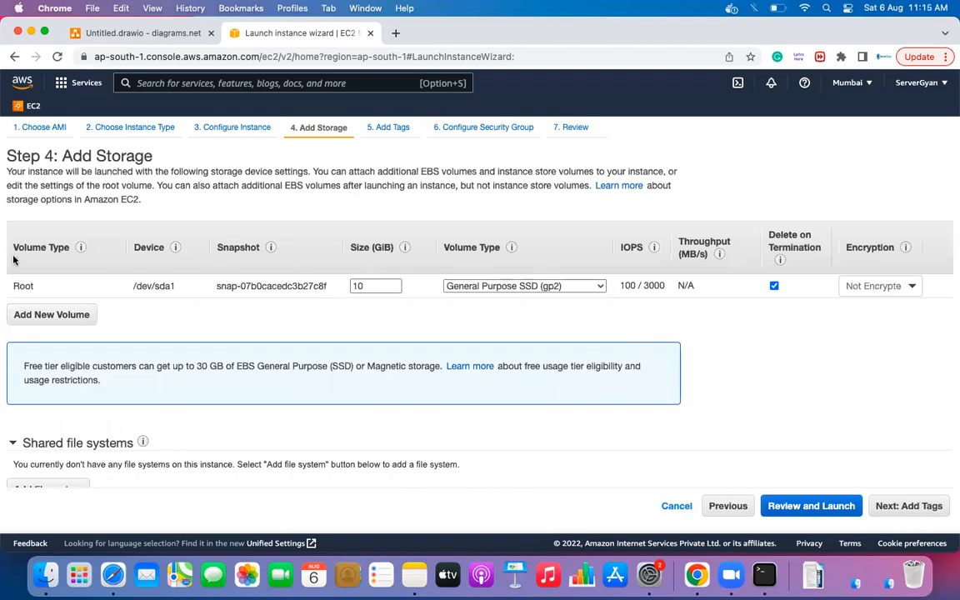
{"action": "left_click_drag", "start_coordinate": [11, 247], "coordinate": [86, 261]}
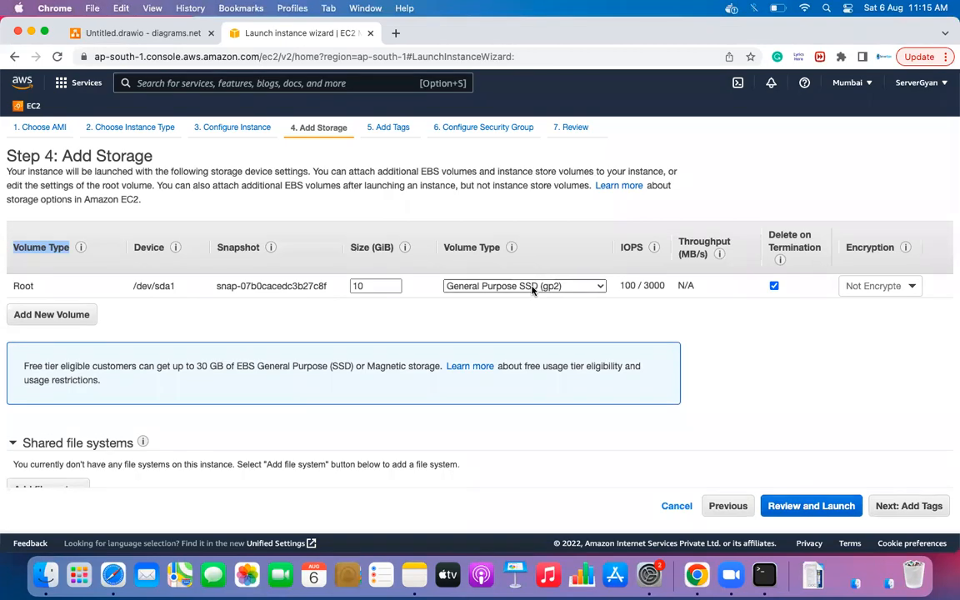
{"action": "left_click", "coordinate": [590, 289]}
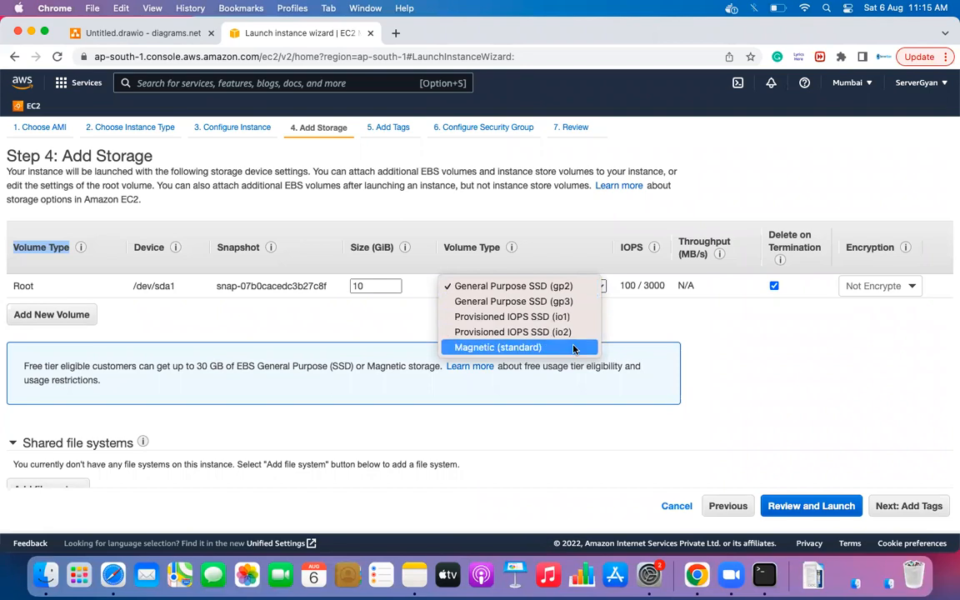
{"action": "left_click", "coordinate": [652, 326]}
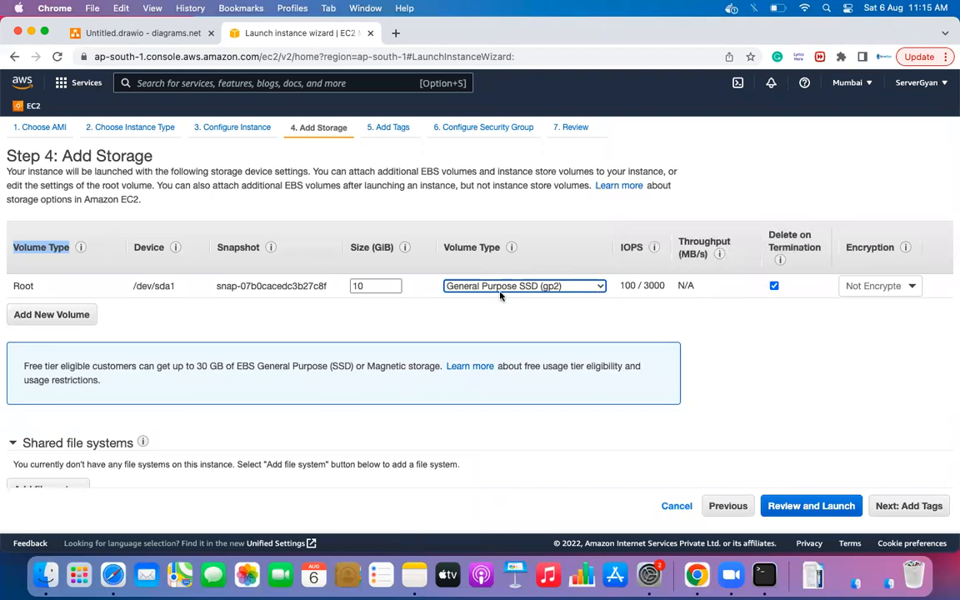
{"action": "left_click", "coordinate": [587, 288]}
{"action": "left_click", "coordinate": [587, 288]}
- Add a second EBS volume, inspect its type options, then remove it
{"action": "left_click", "coordinate": [82, 315]}
{"action": "left_click", "coordinate": [589, 310]}
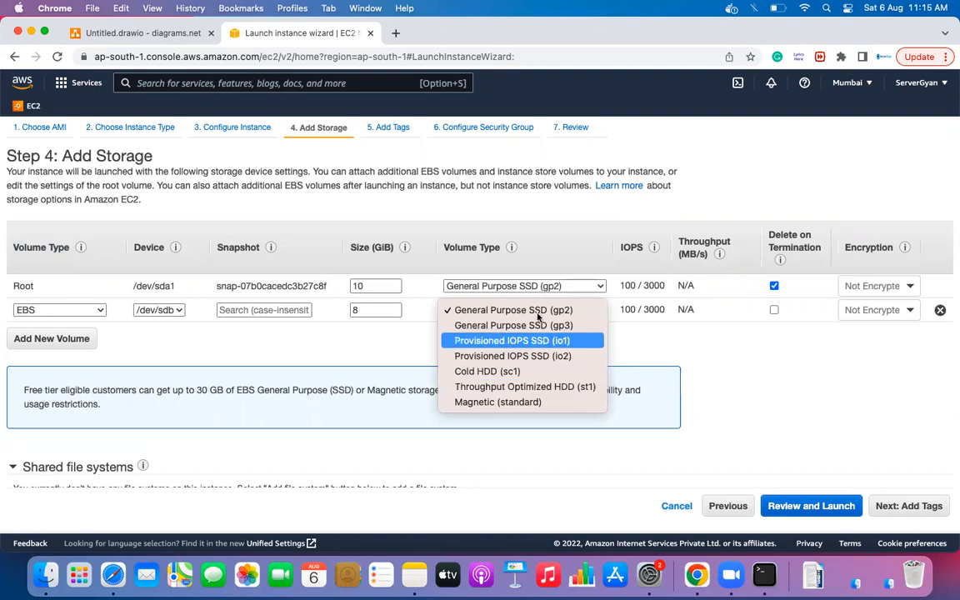
{"action": "left_click", "coordinate": [512, 310]}
{"action": "left_click", "coordinate": [940, 311]}
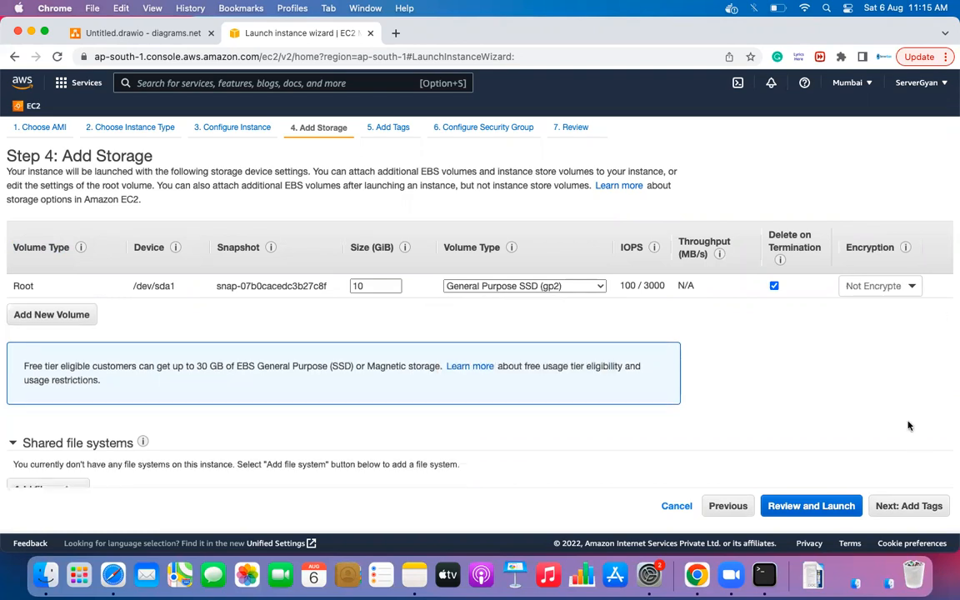
- Add a Name tag with value 'Demo AWS Barch', then step to Security Group and back
{"action": "left_click", "coordinate": [912, 506]}
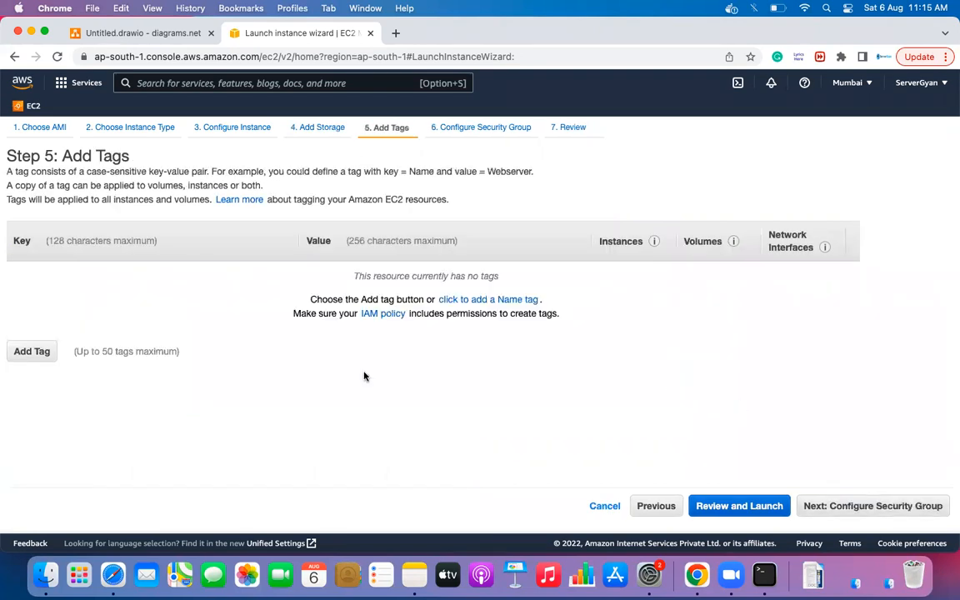
{"action": "left_click", "coordinate": [31, 349]}
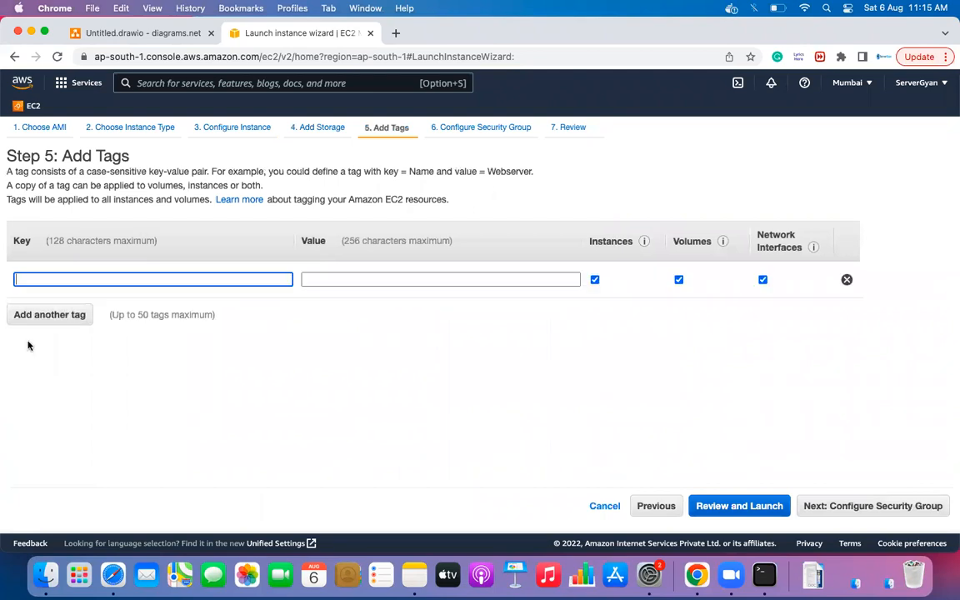
{"action": "type", "text": "Name"}
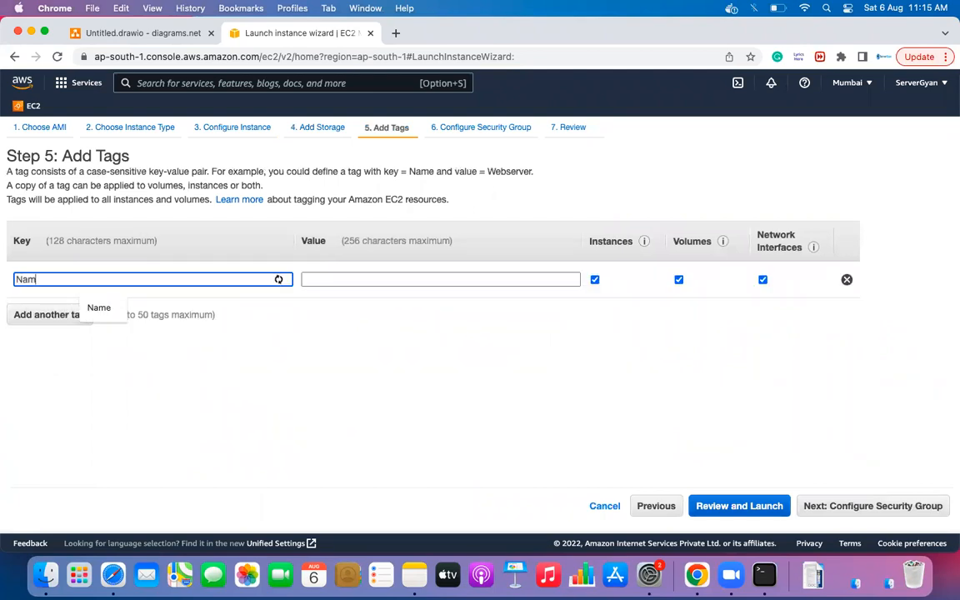
{"action": "key", "text": "Tab"}
{"action": "type", "text": "Demo A"}
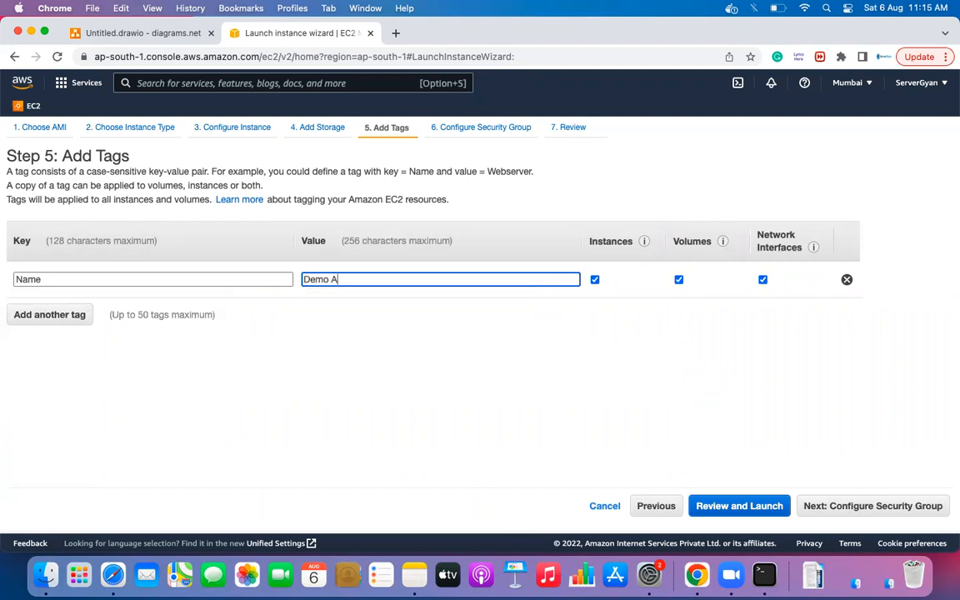
{"action": "type", "text": "WS Bar"}
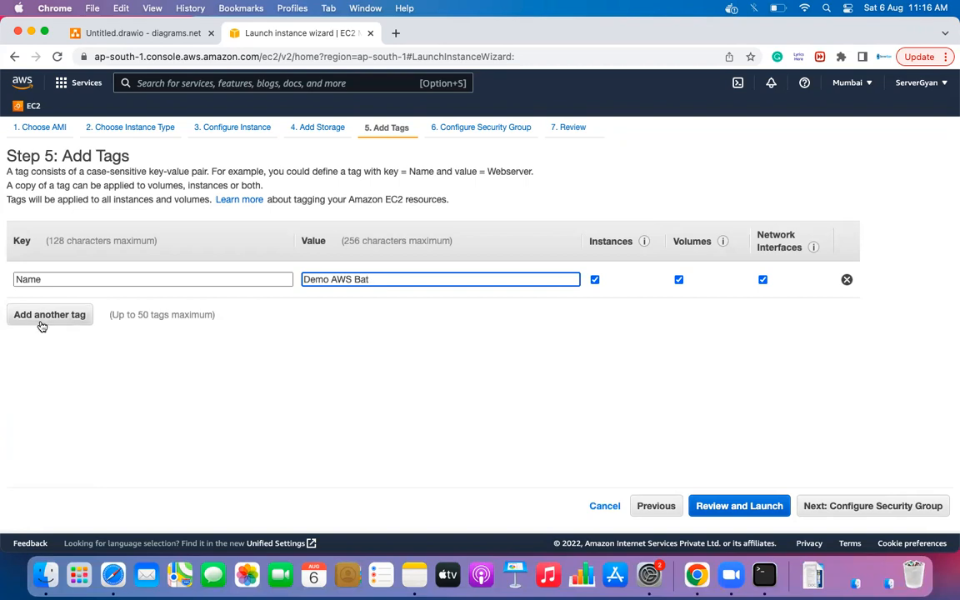
{"action": "type", "text": "ch"}
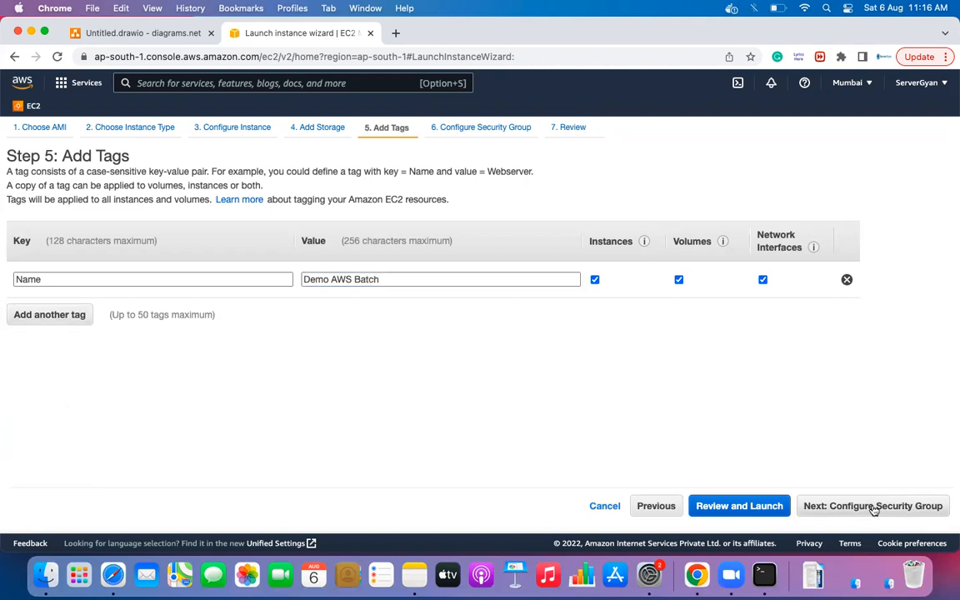
{"action": "left_click", "coordinate": [900, 507]}
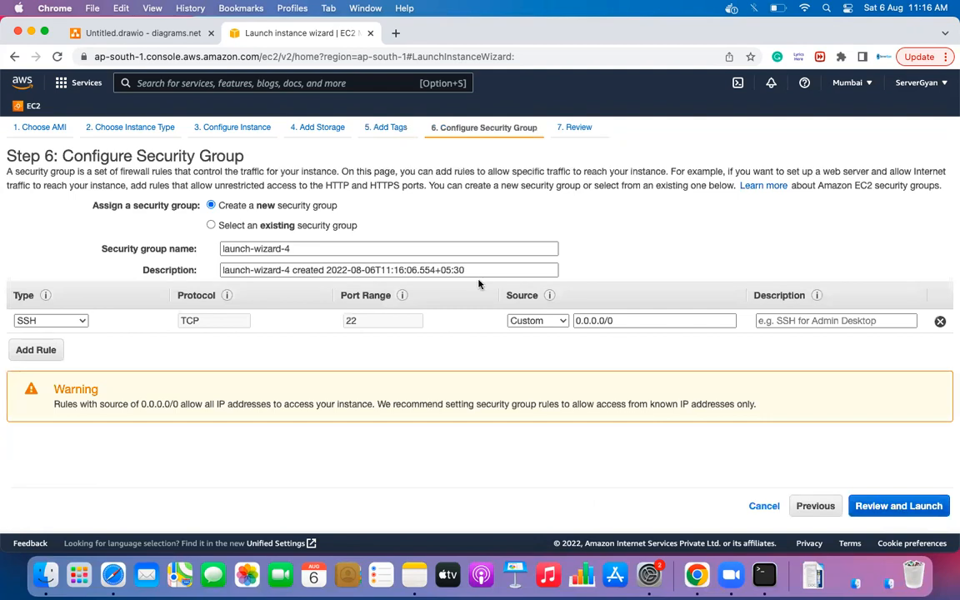
{"action": "left_click", "coordinate": [816, 506]}
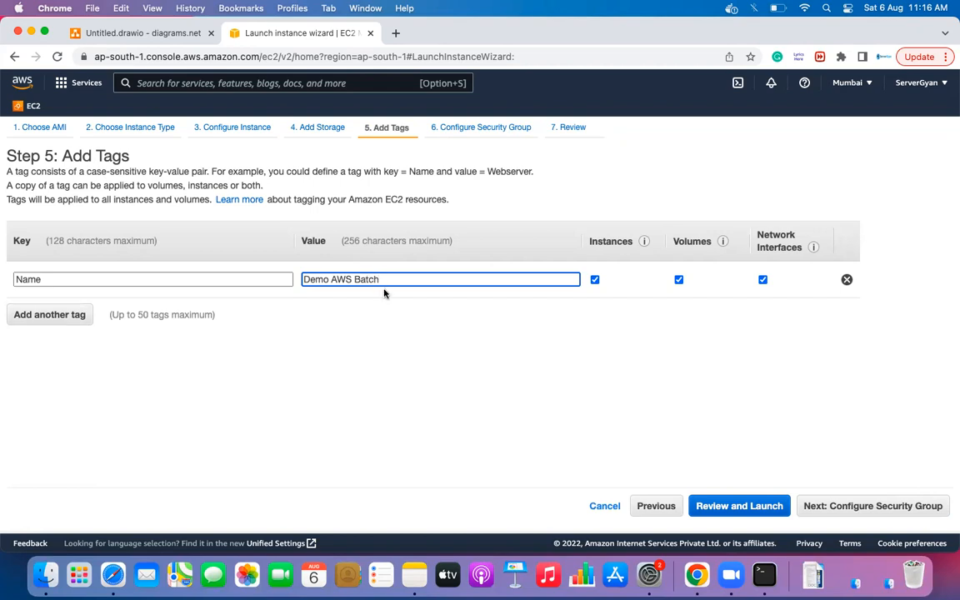
- Add tags OS = Linux and Os-Flavor = RHEL
{"action": "left_click", "coordinate": [70, 315]}
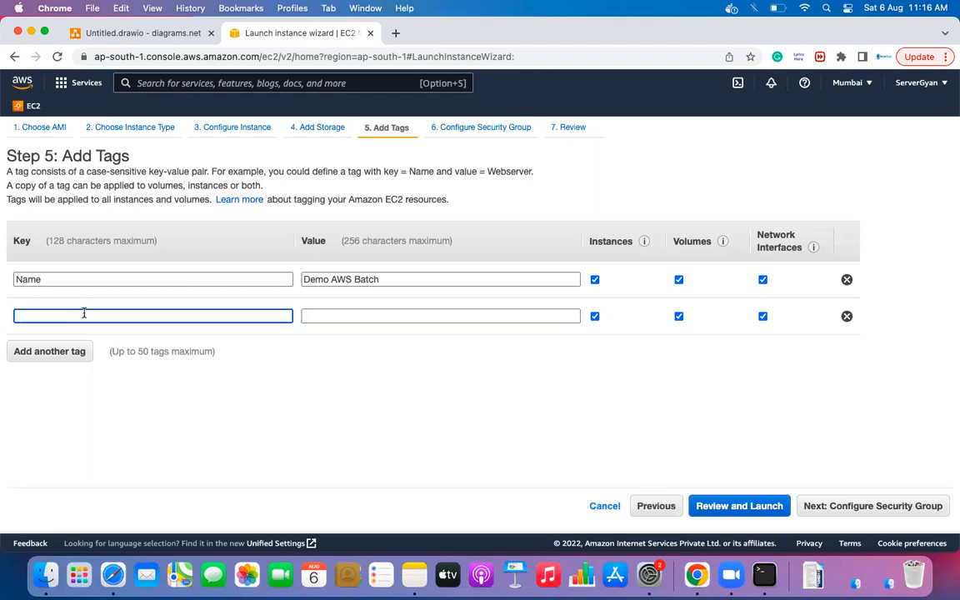
{"action": "type", "text": "OS"}
{"action": "key", "text": "Tab"}
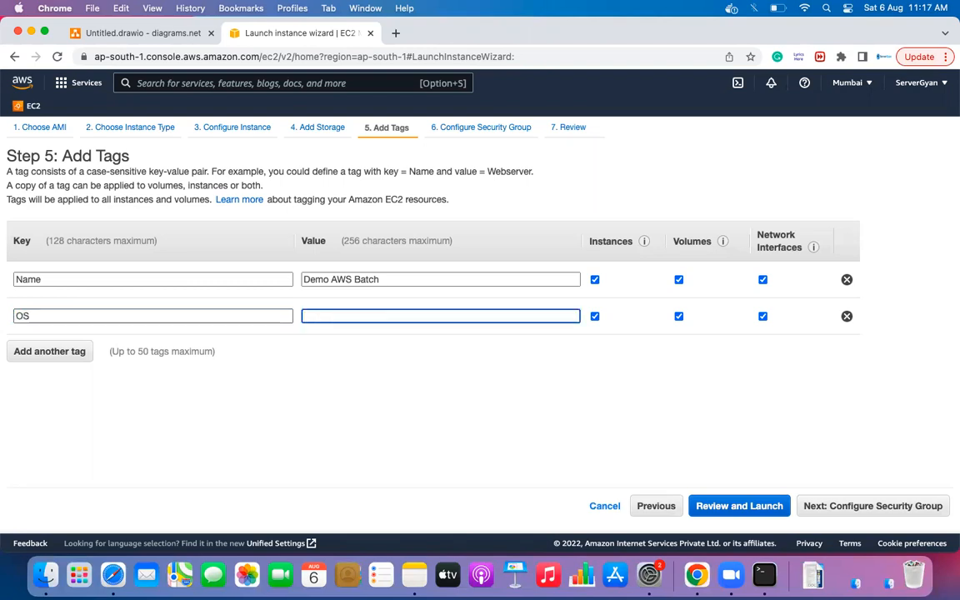
{"action": "type", "text": "Linux"}
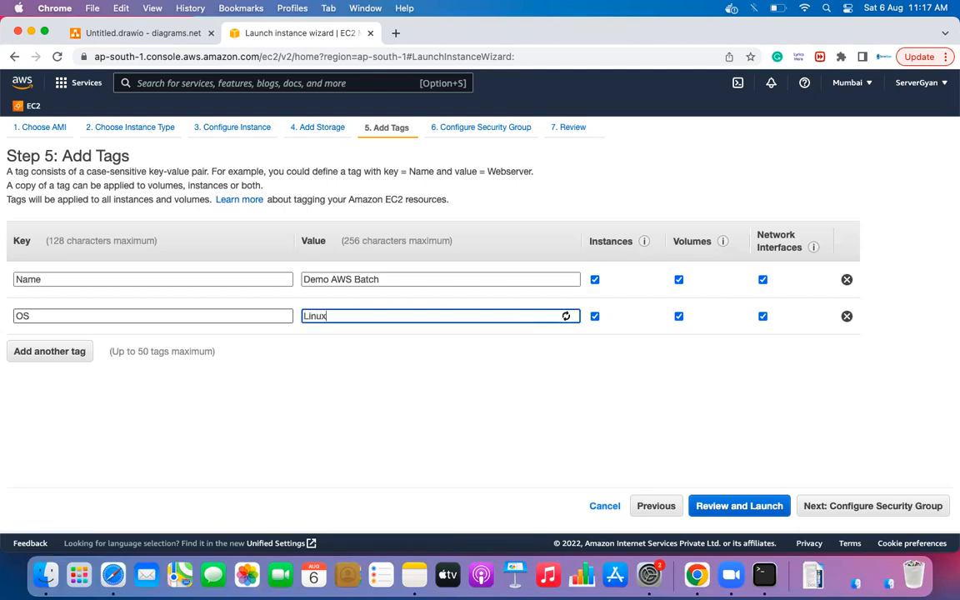
{"action": "left_click", "coordinate": [52, 352]}
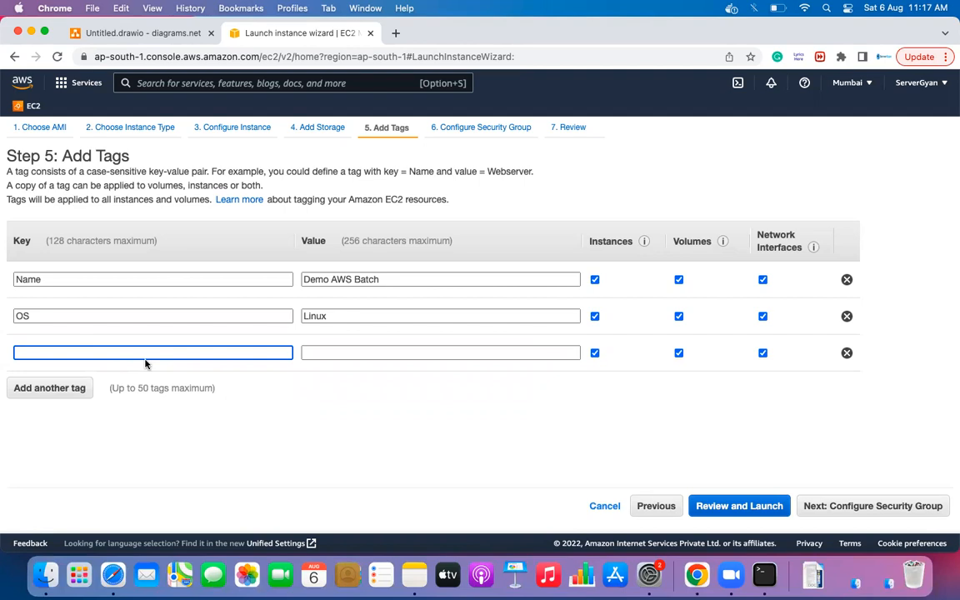
{"action": "type", "text": "Os-Flavor"}
{"action": "left_click", "coordinate": [365, 349]}
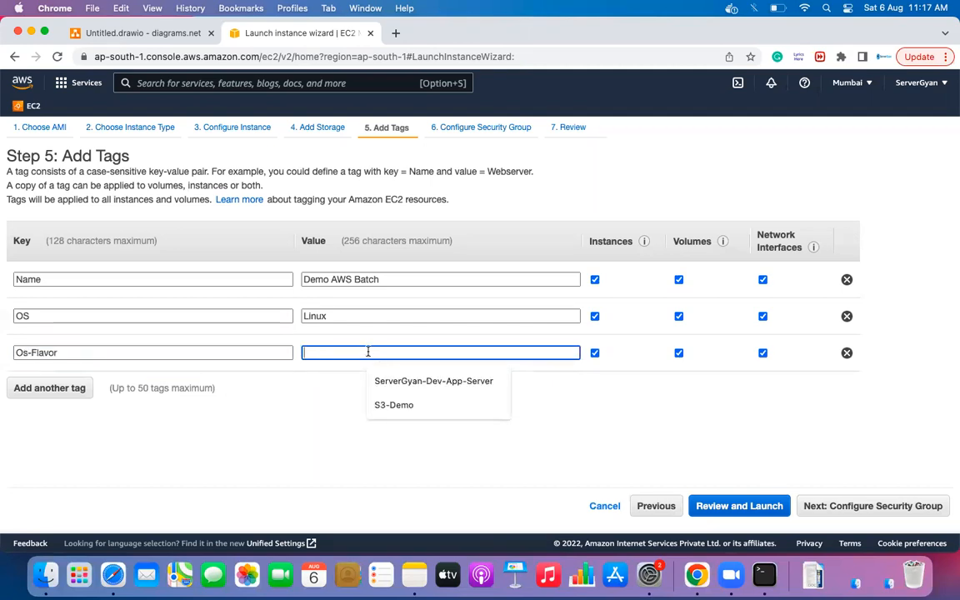
{"action": "type", "text": "RHEL"}
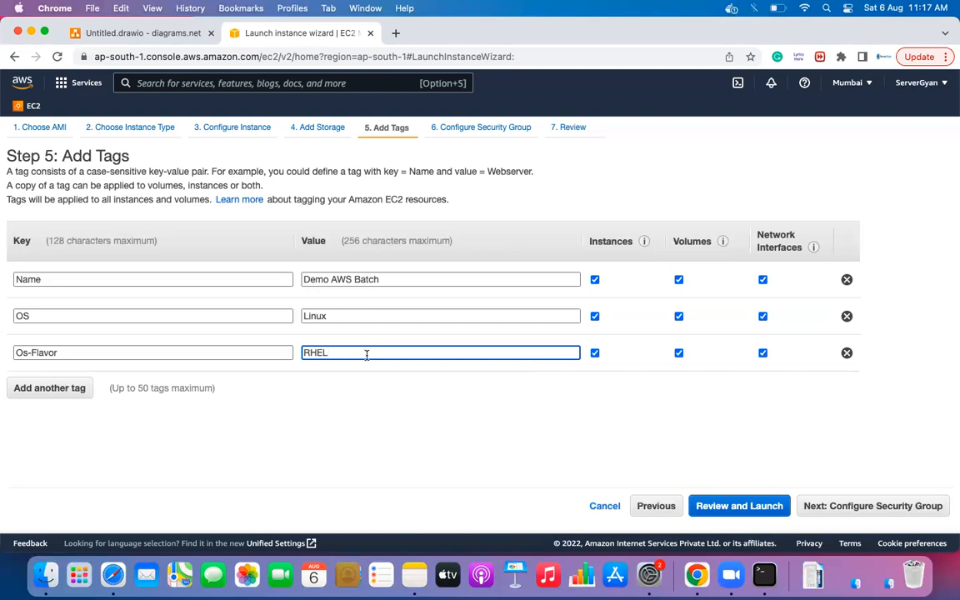
- Add tags TEAM = DevOps and Team-Lead set to the team lead's e-mail address
{"action": "left_click", "coordinate": [49, 388]}
{"action": "type", "text": "TEAM"}
{"action": "key", "text": "Tab"}
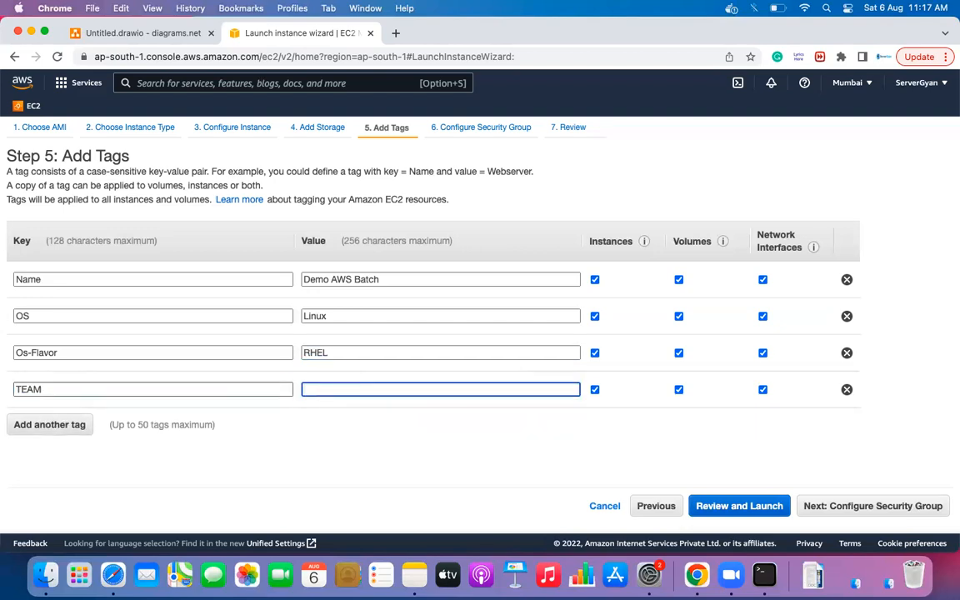
{"action": "type", "text": "DevOps"}
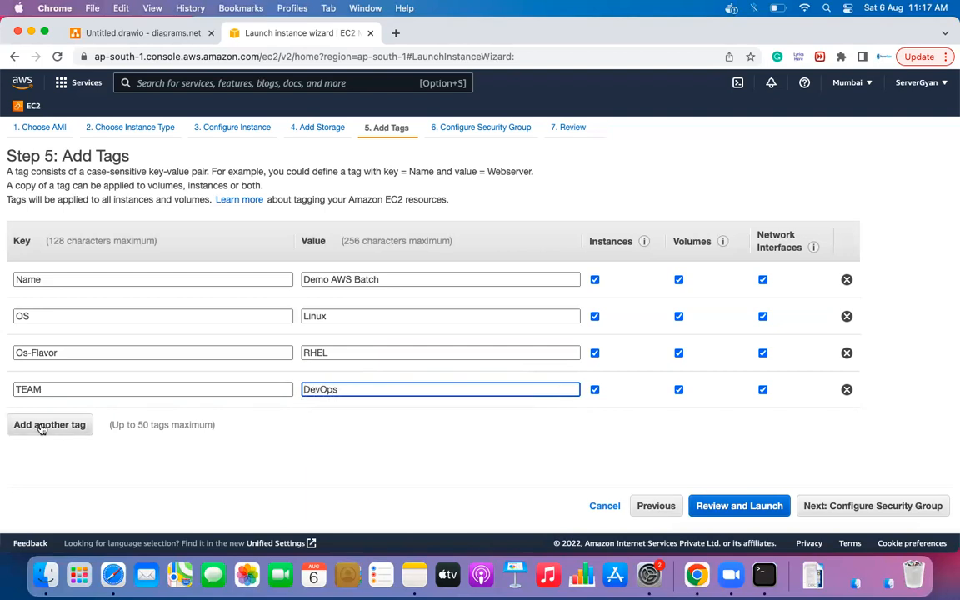
{"action": "left_click", "coordinate": [41, 425]}
{"action": "type", "text": "Team"}
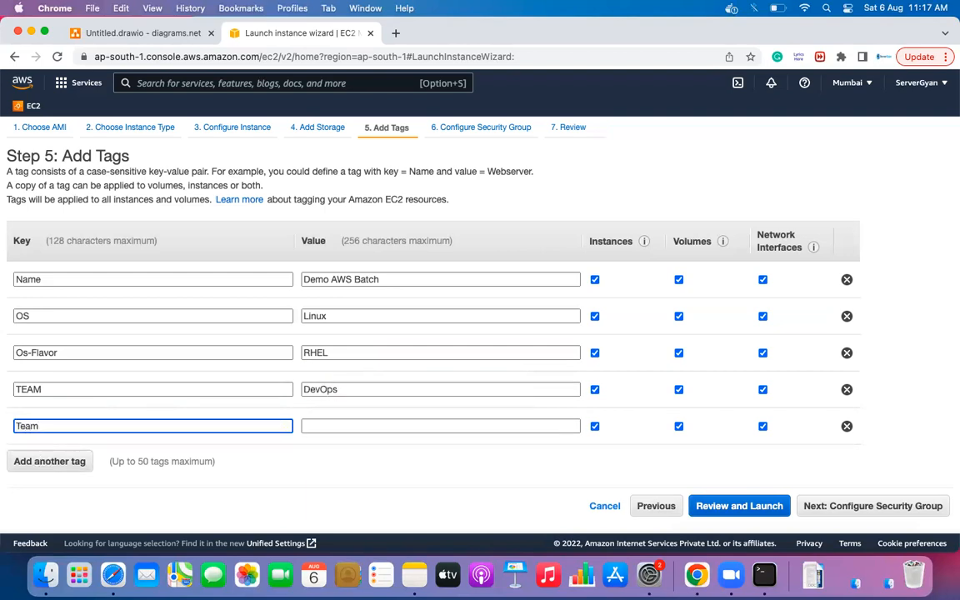
{"action": "type", "text": "-Lead"}
{"action": "key", "text": "Tab"}
{"action": "type", "text": "Lo"}
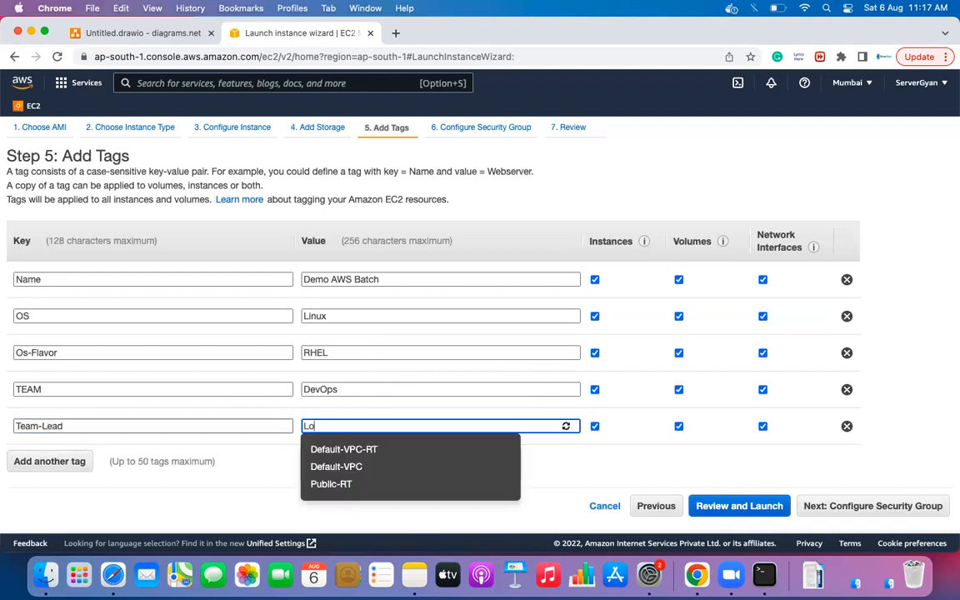
{"action": "left_click", "coordinate": [46, 467]}
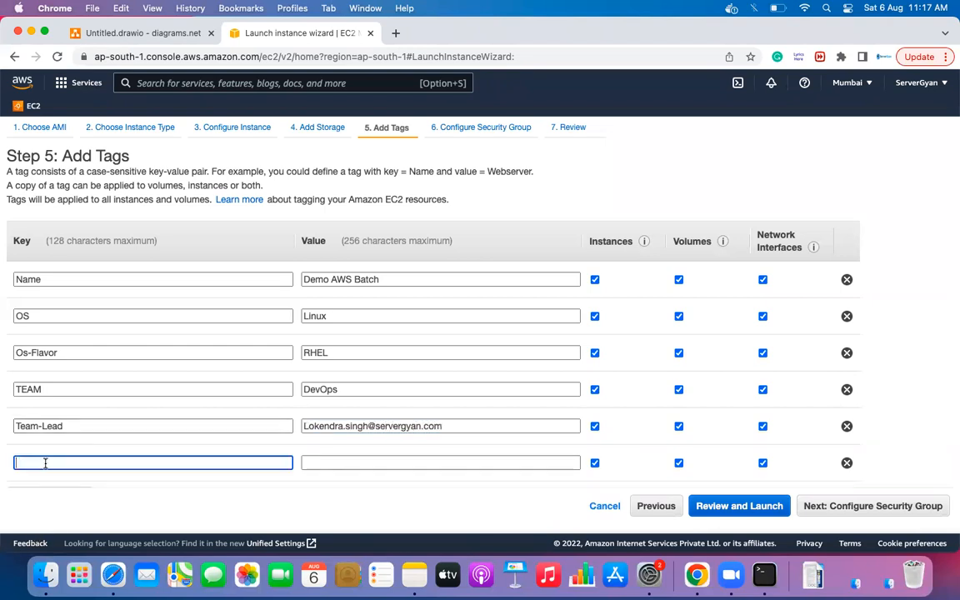
- Add an ENV tag with value Dev/QA/Prod and a new empty tag row
{"action": "scroll", "coordinate": [60, 464], "scroll_direction": "down", "scroll_amount": 1}
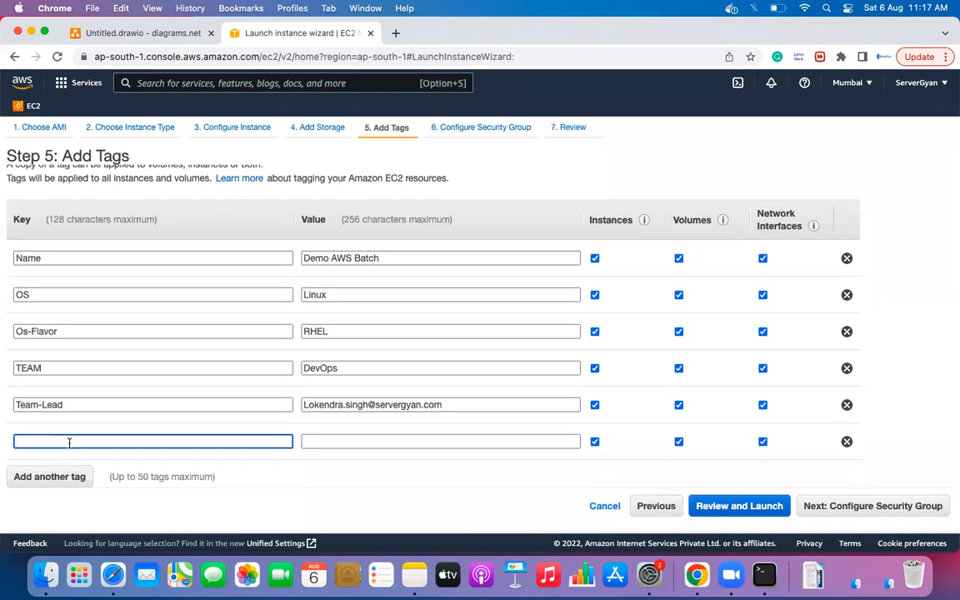
{"action": "type", "text": "ENV"}
{"action": "key", "text": "Tab"}
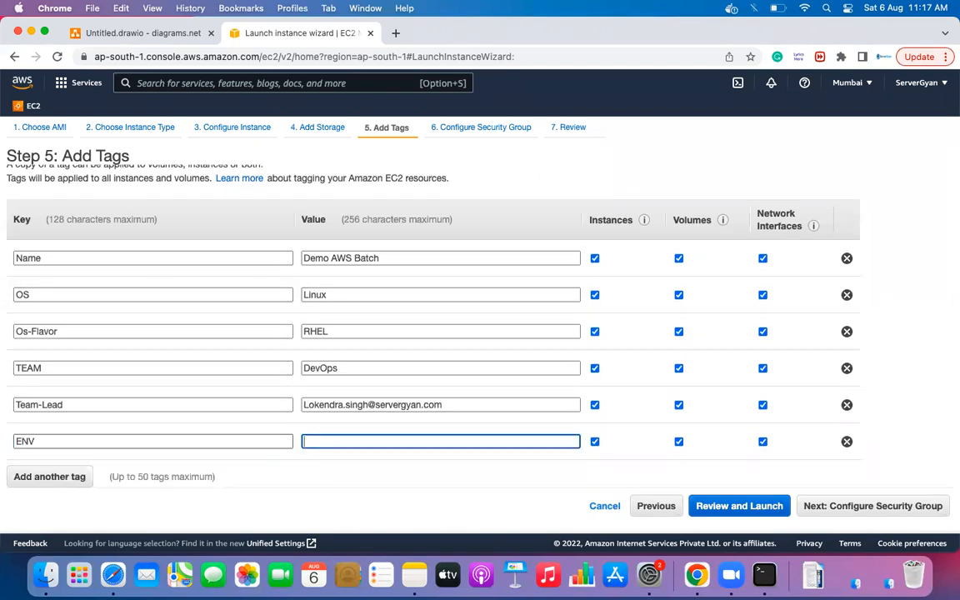
{"action": "type", "text": "D"}
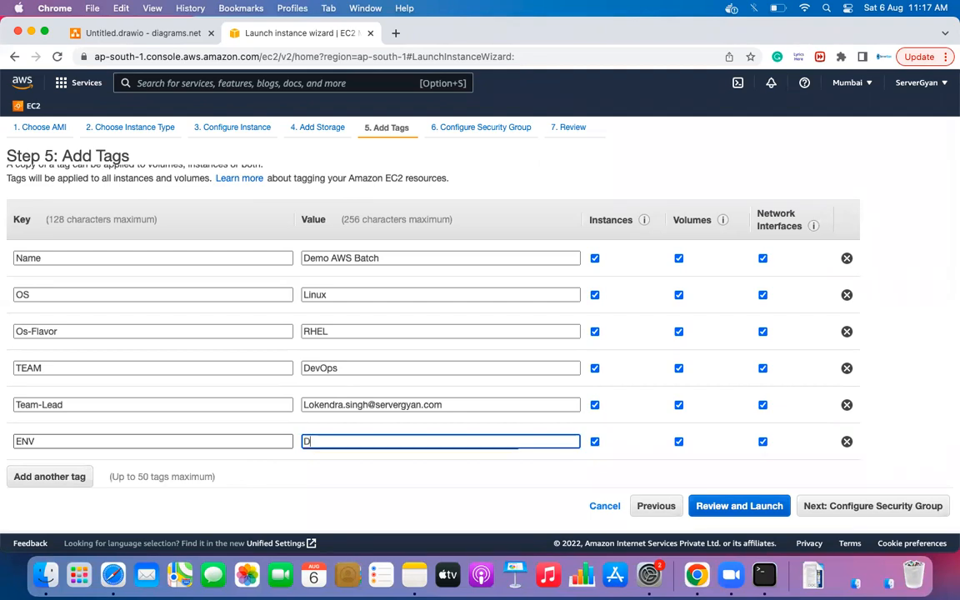
{"action": "type", "text": "ev/"}
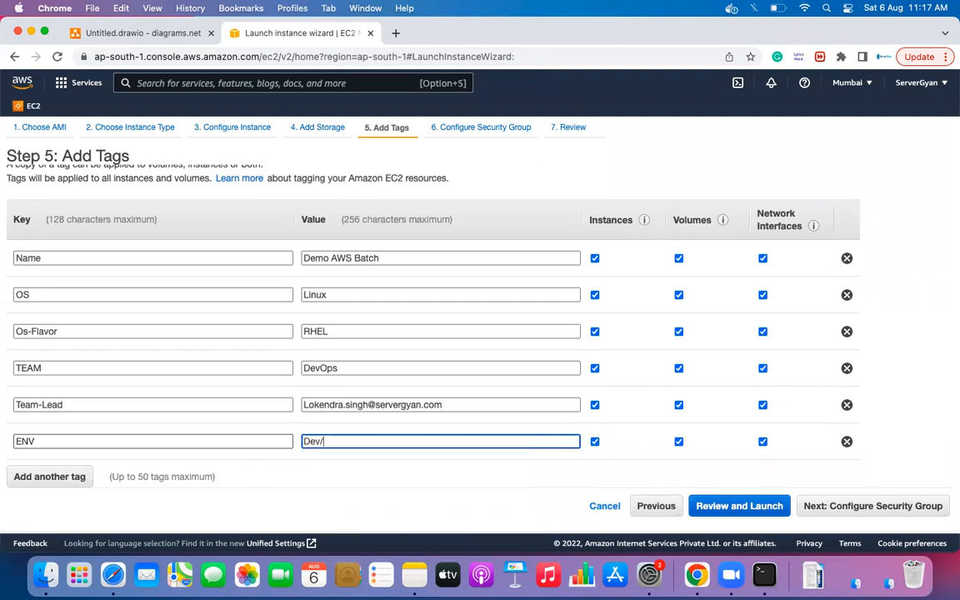
{"action": "type", "text": "QA/Prod"}
{"action": "left_click", "coordinate": [31, 476]}
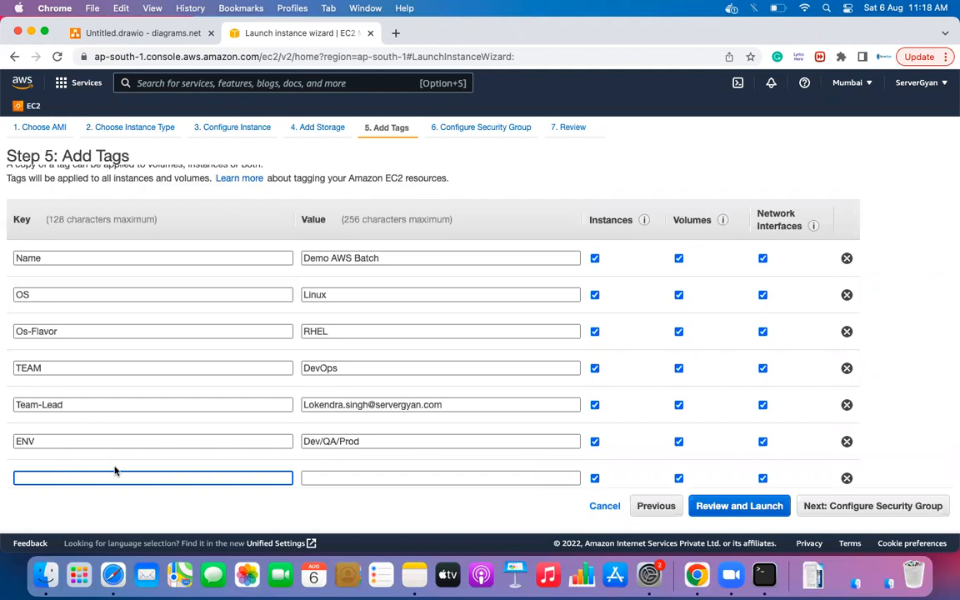
- Highlight the TEAM key, its DevOps value and the Team-Lead e-mail value in the tag list
{"action": "scroll", "coordinate": [115, 471], "scroll_direction": "down", "scroll_amount": 1}
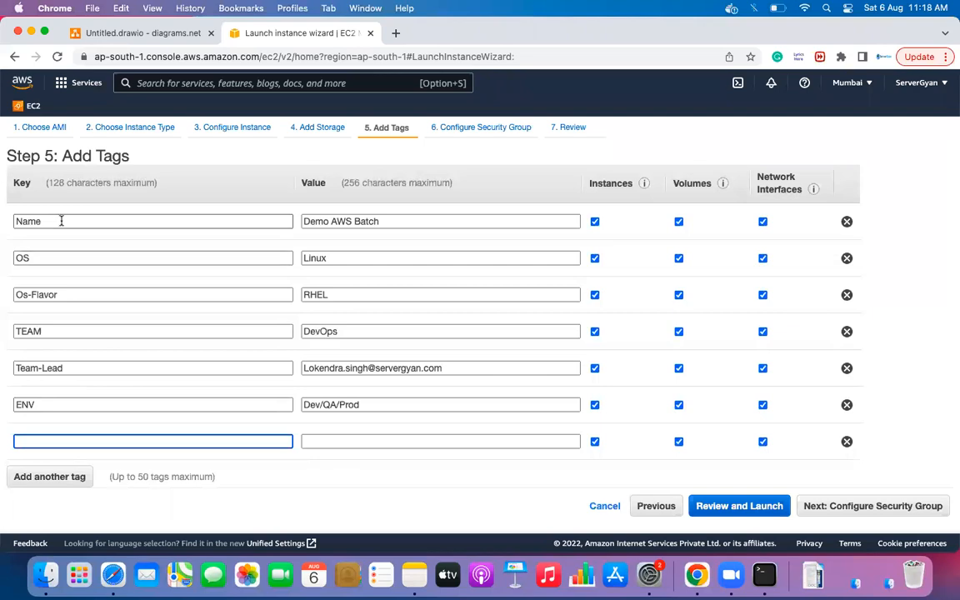
{"action": "scroll", "coordinate": [67, 238], "scroll_direction": "up", "scroll_amount": 2}
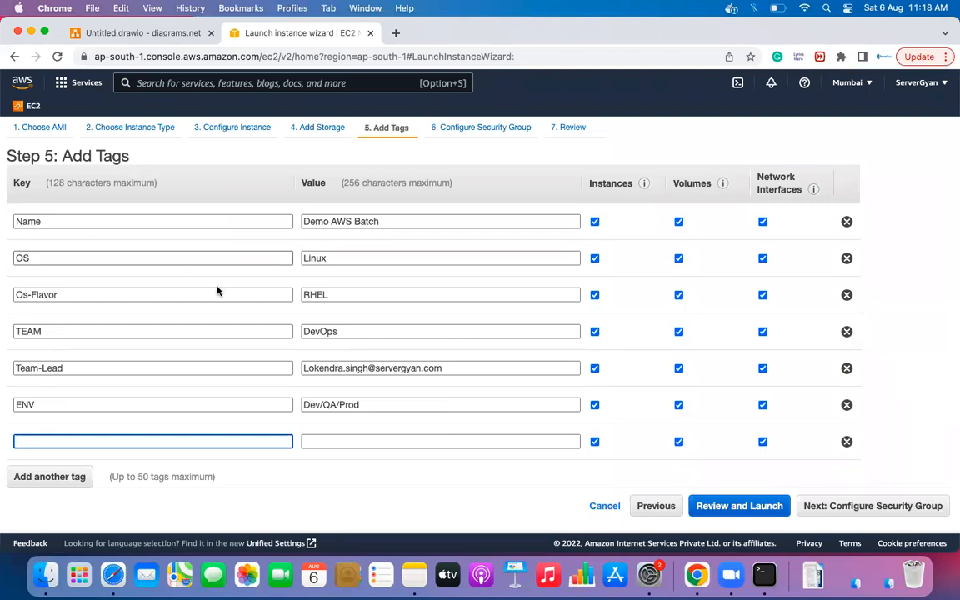
{"action": "left_click", "coordinate": [463, 368]}
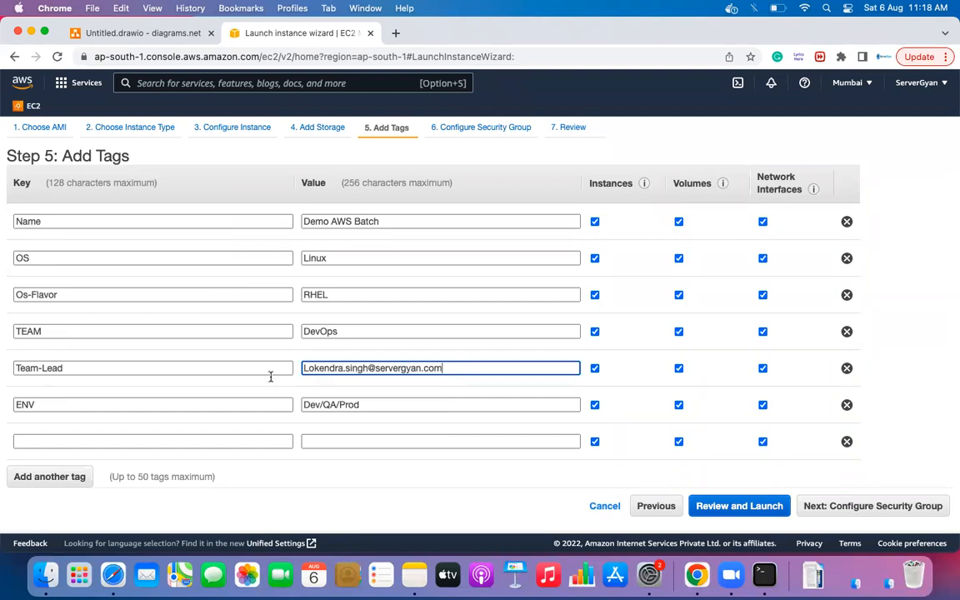
{"action": "key", "text": "super+a"}
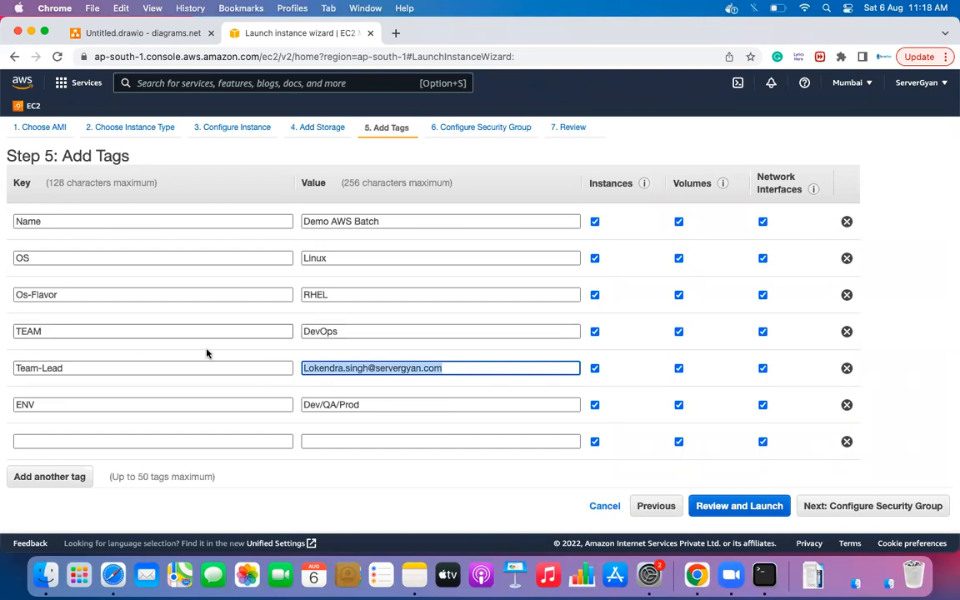
{"action": "left_click", "coordinate": [120, 387]}
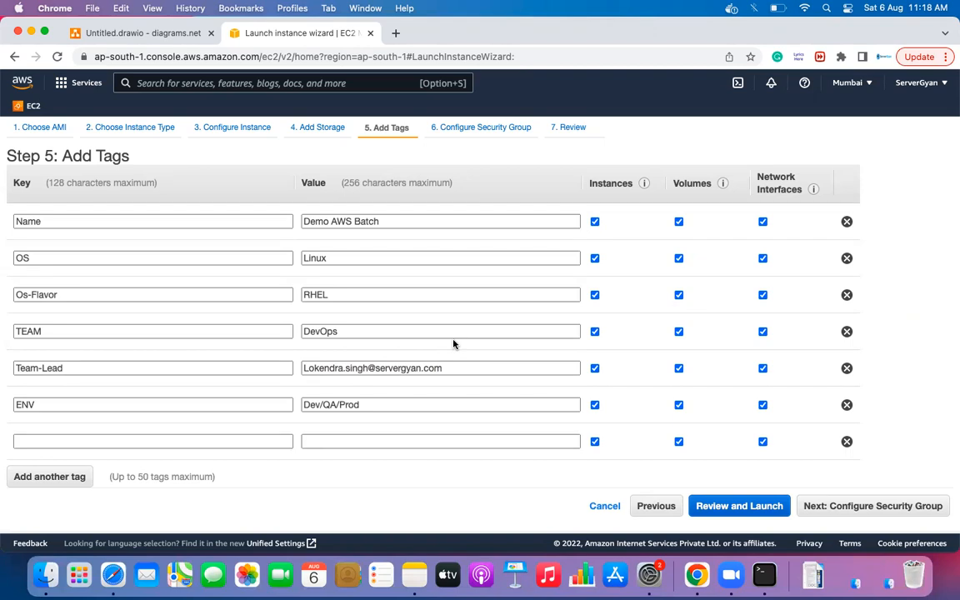
{"action": "left_click_drag", "start_coordinate": [302, 371], "coordinate": [441, 368]}
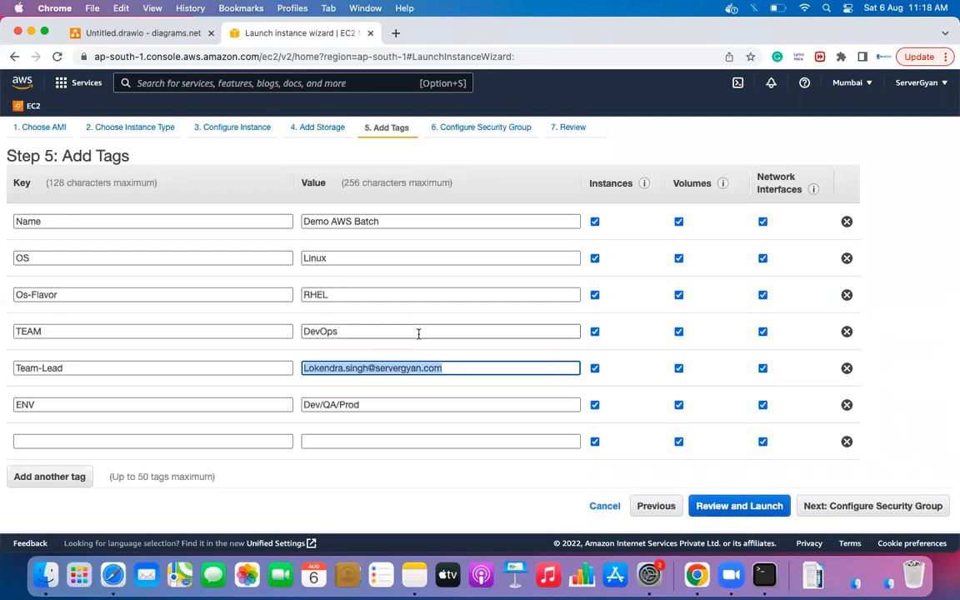
{"action": "left_click_drag", "start_coordinate": [418, 332], "coordinate": [275, 332]}
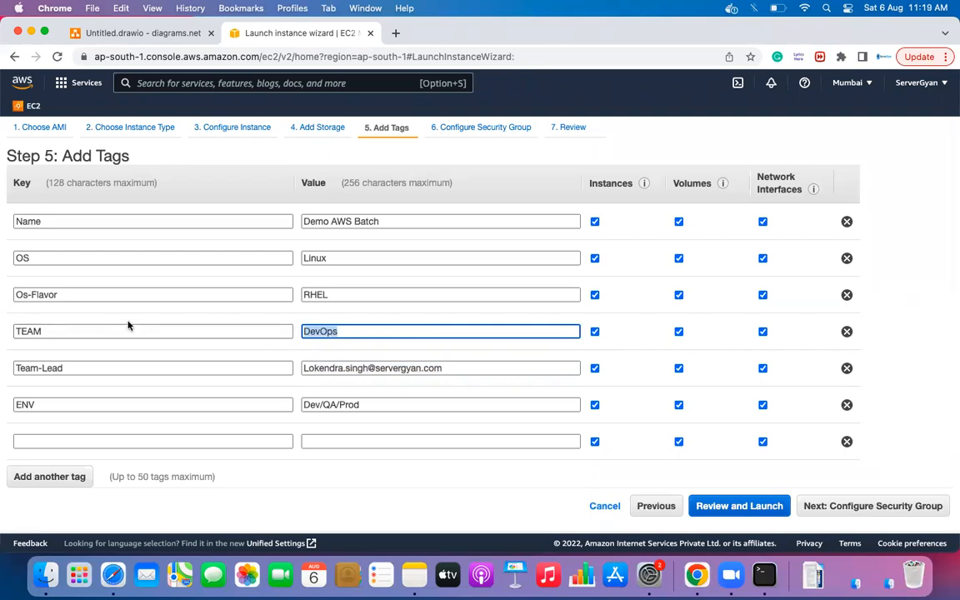
{"action": "left_click_drag", "start_coordinate": [71, 331], "coordinate": [6, 333]}
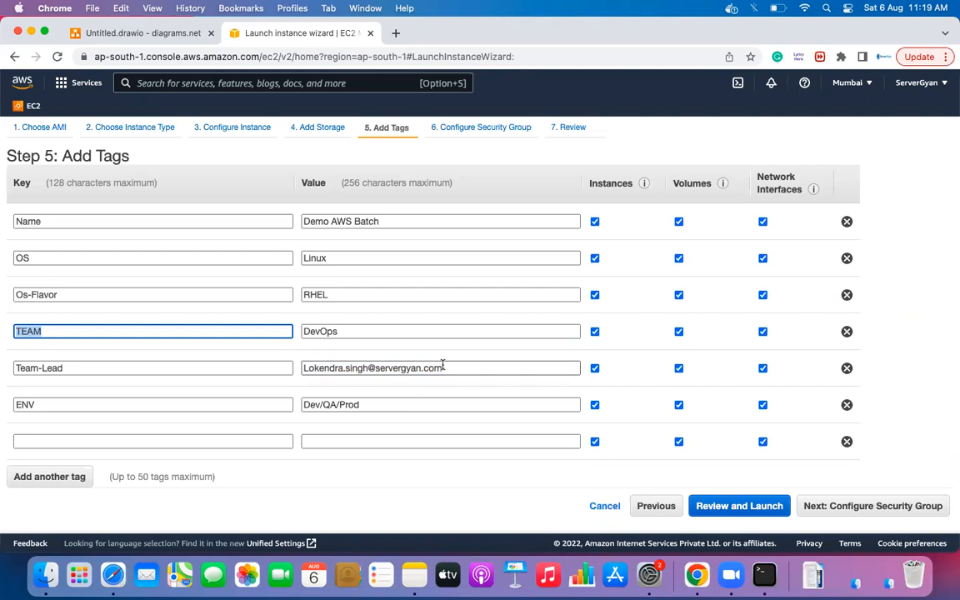
{"action": "triple_click", "coordinate": [440, 367]}
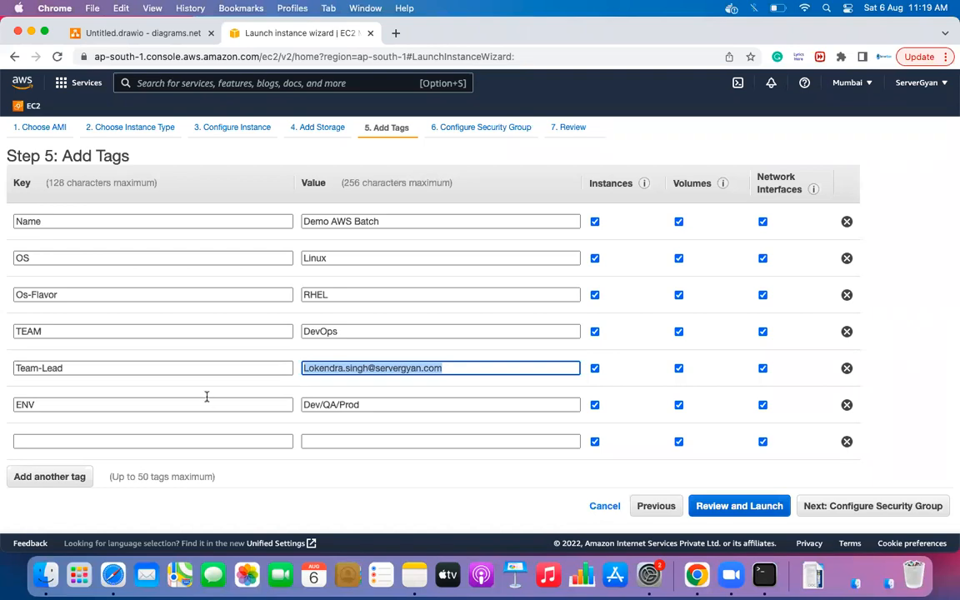
- Enter a tag with key Software and value Apache-2.4 in the last tag row
{"action": "left_click", "coordinate": [154, 443]}
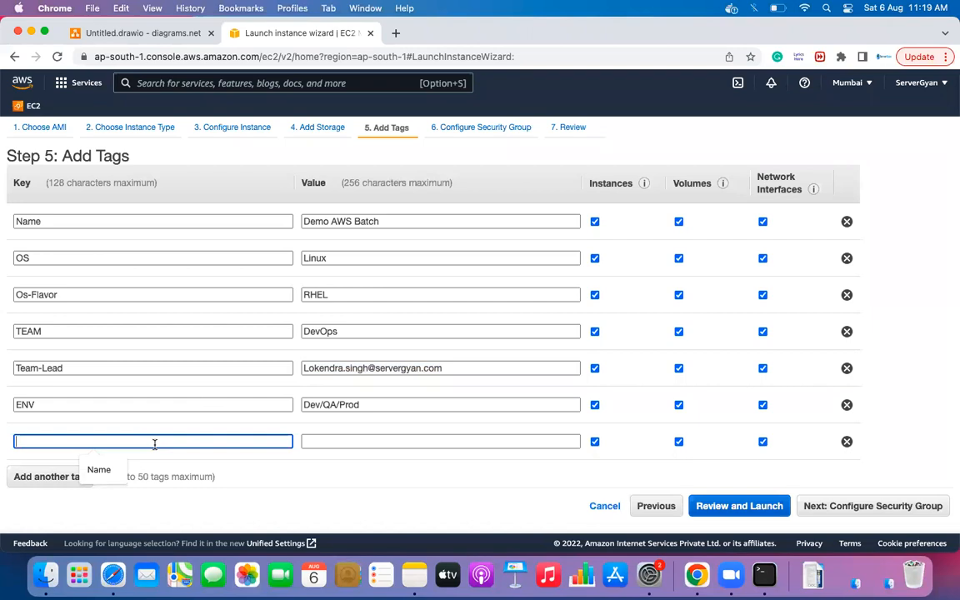
{"action": "type", "text": "Softa"}
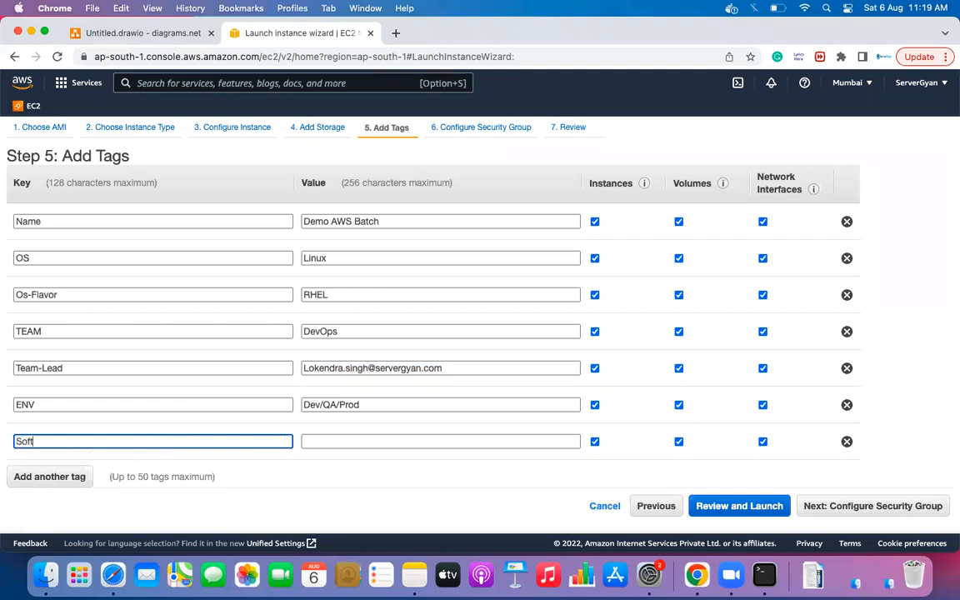
{"action": "key", "text": "BackSpace"}
{"action": "type", "text": "ware"}
{"action": "key", "text": "Tab"}
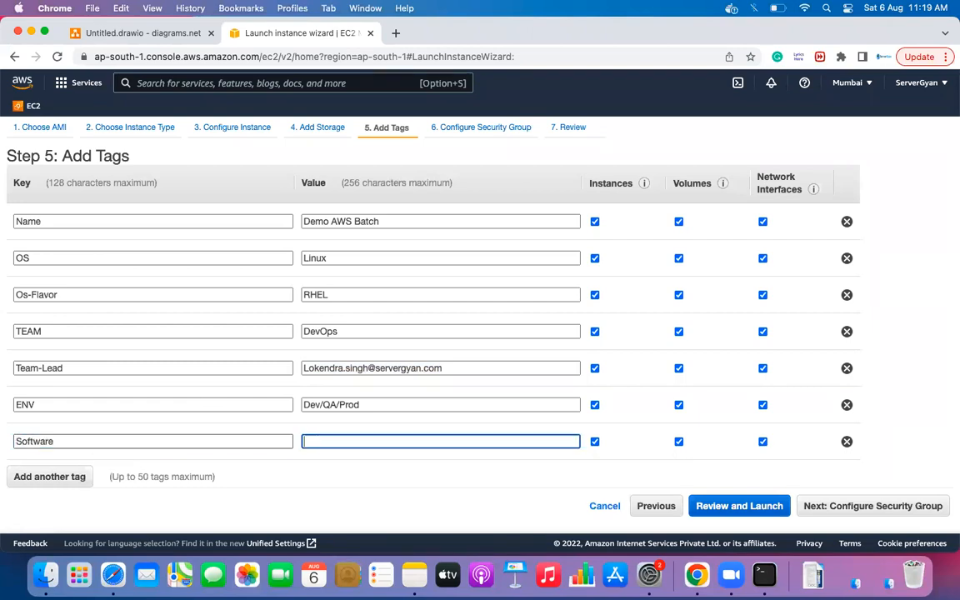
{"action": "type", "text": "Apache-2.4"}
{"action": "left_click", "coordinate": [322, 500]}
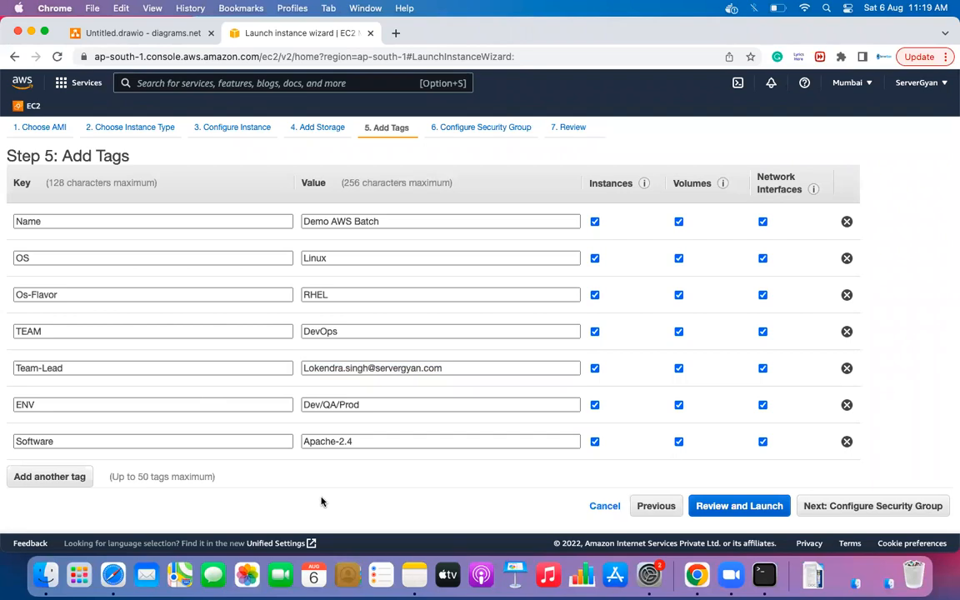
- On the security group step, rename the group Demo-AWS and give it the description Demo-AWS
{"action": "left_click", "coordinate": [905, 506]}
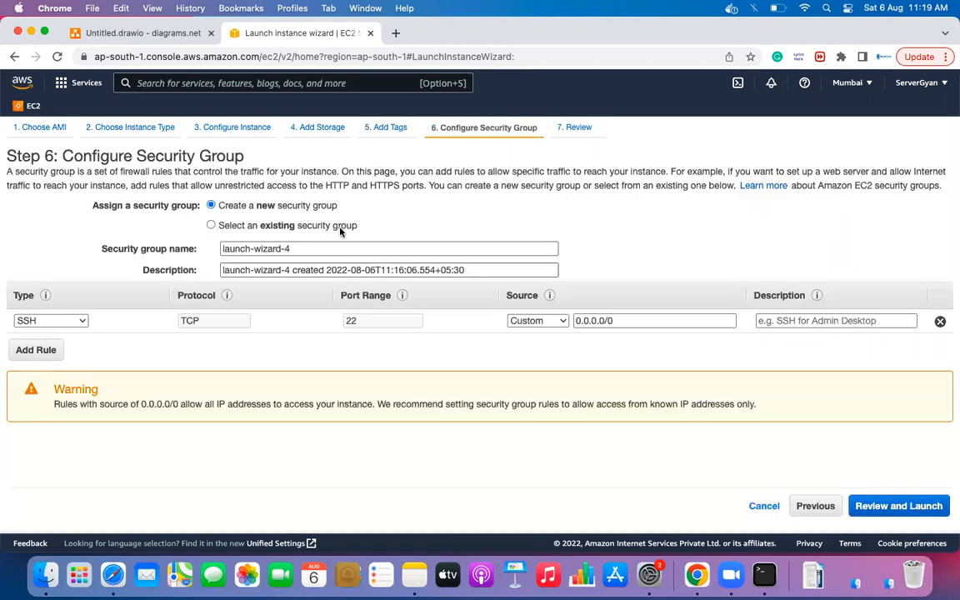
{"action": "left_click_drag", "start_coordinate": [303, 250], "coordinate": [205, 250]}
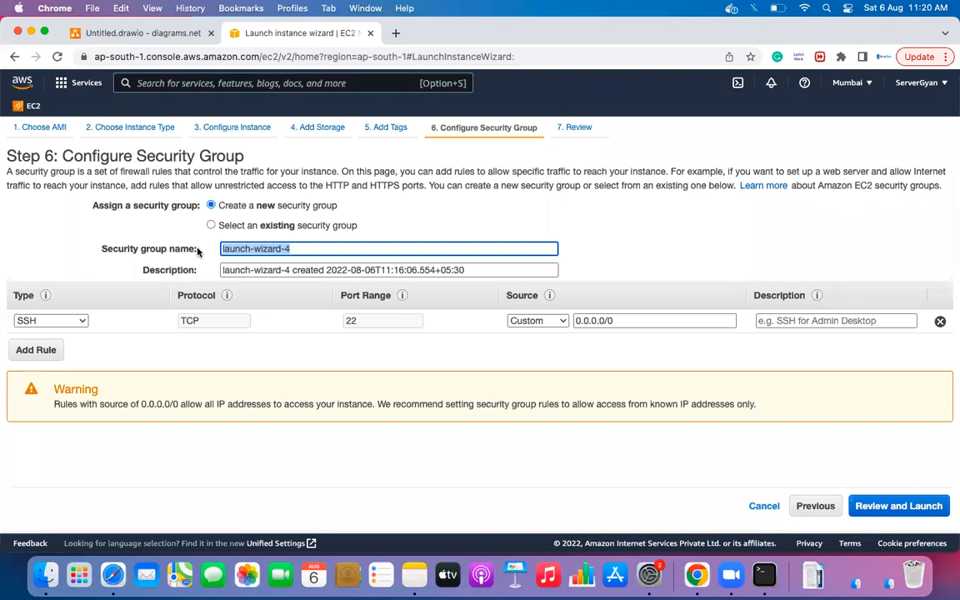
{"action": "type", "text": "Demo"}
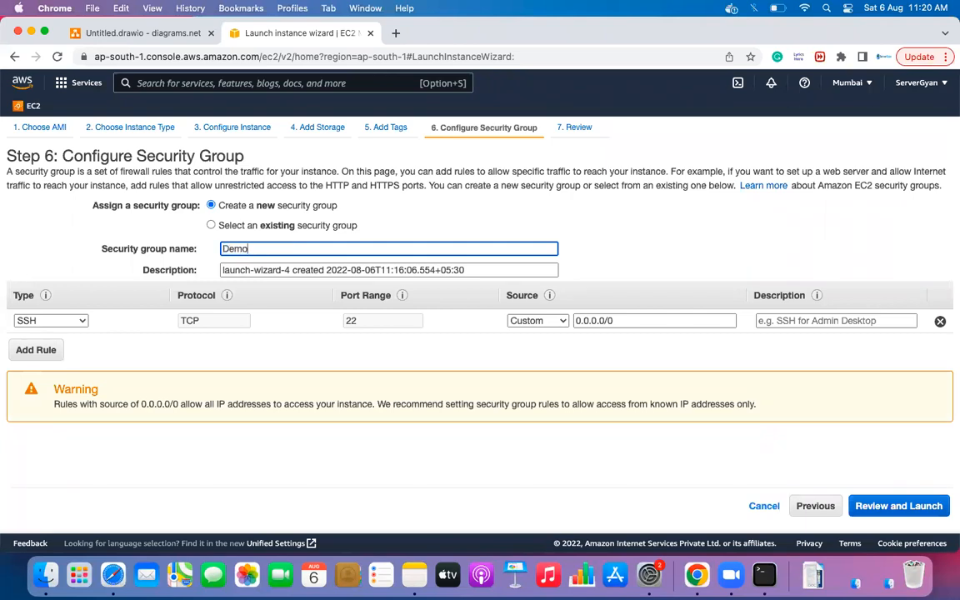
{"action": "type", "text": "-AWS"}
{"action": "key", "text": "Tab"}
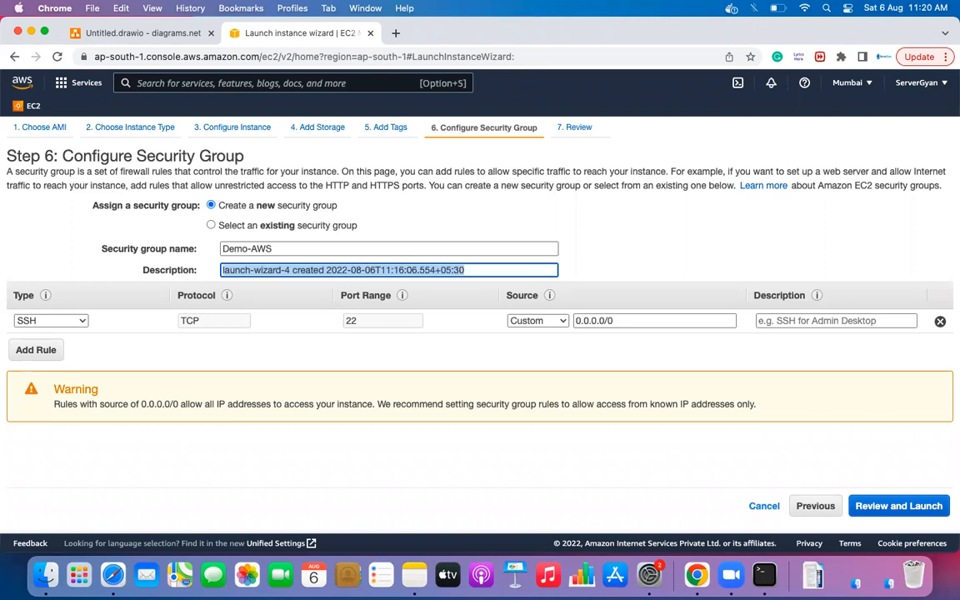
{"action": "type", "text": "Demo-AWS"}
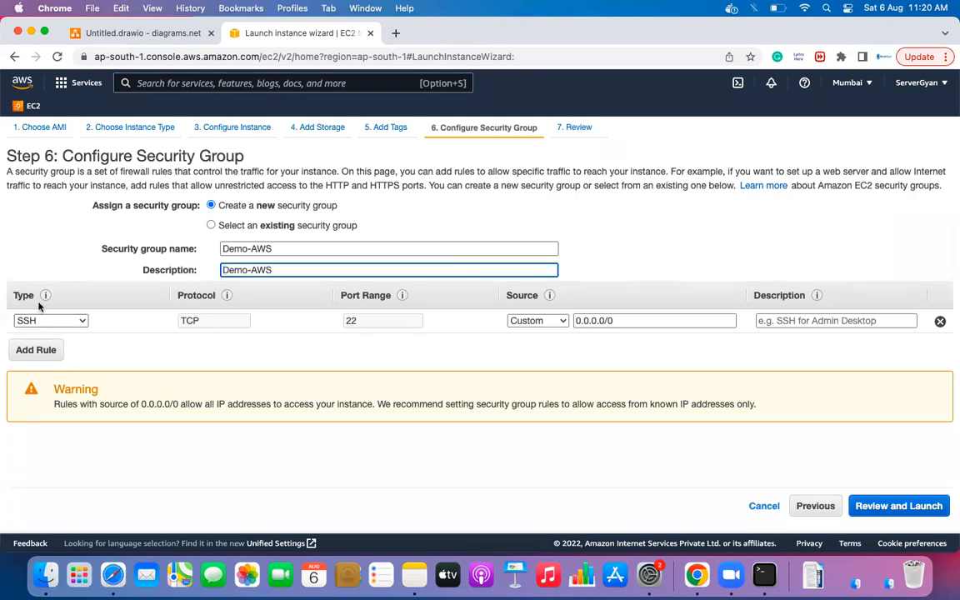
- Switch the inbound rule from SSH to Custom TCP Rule with port range 33333
{"action": "left_click", "coordinate": [81, 321]}
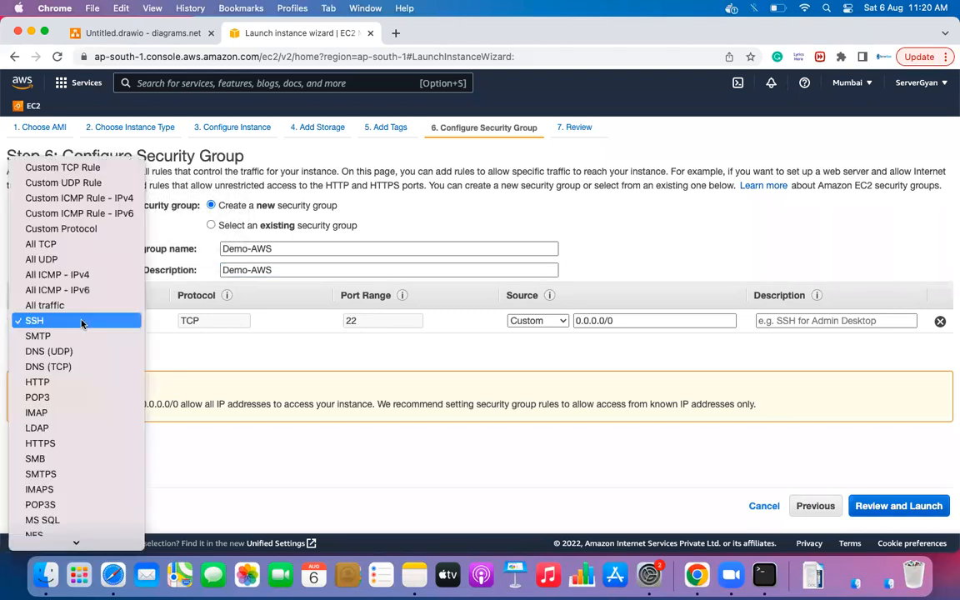
{"action": "scroll", "coordinate": [75, 385], "scroll_direction": "down", "scroll_amount": 3}
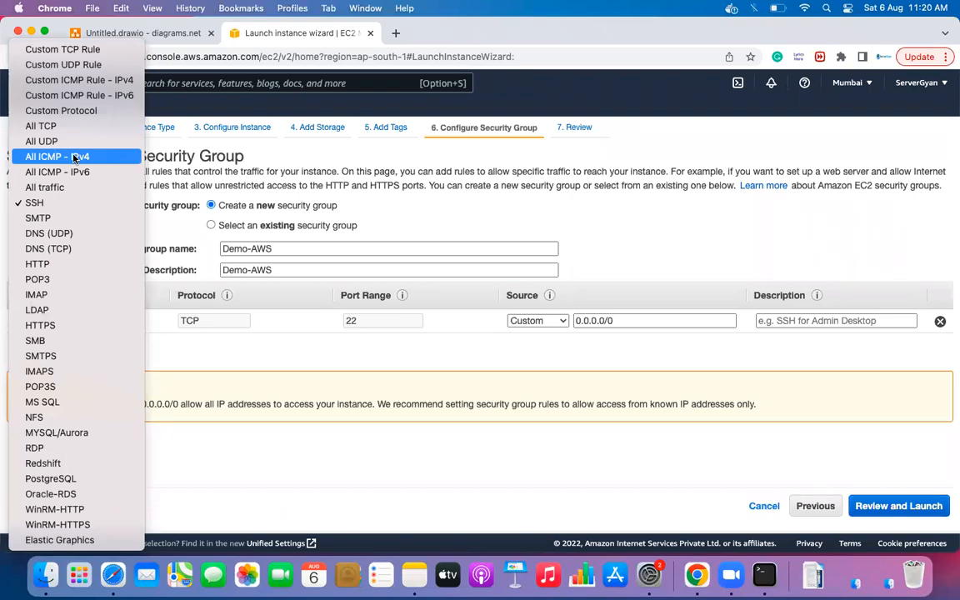
{"action": "left_click", "coordinate": [63, 49]}
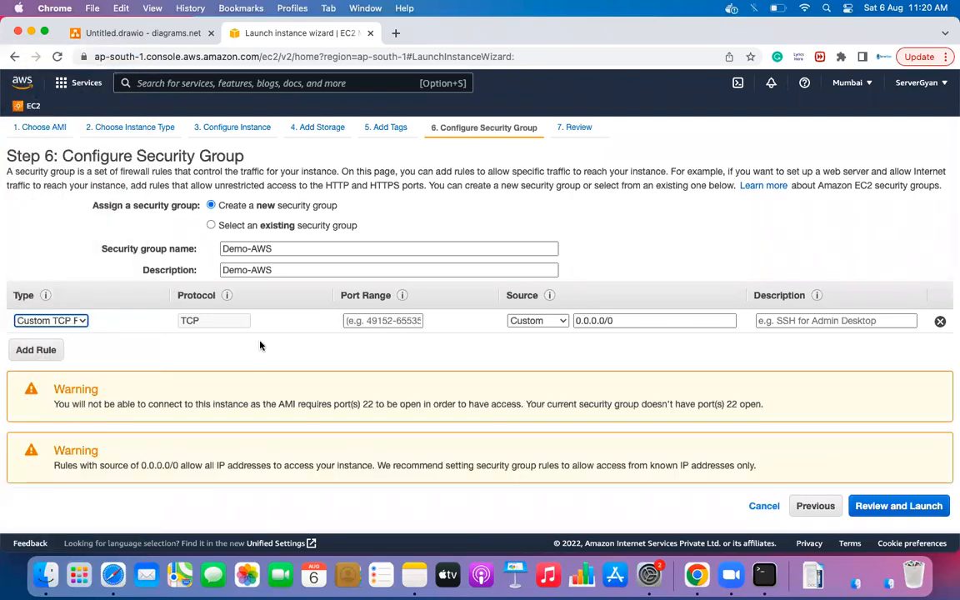
{"action": "left_click", "coordinate": [360, 323]}
{"action": "type", "text": "33333"}
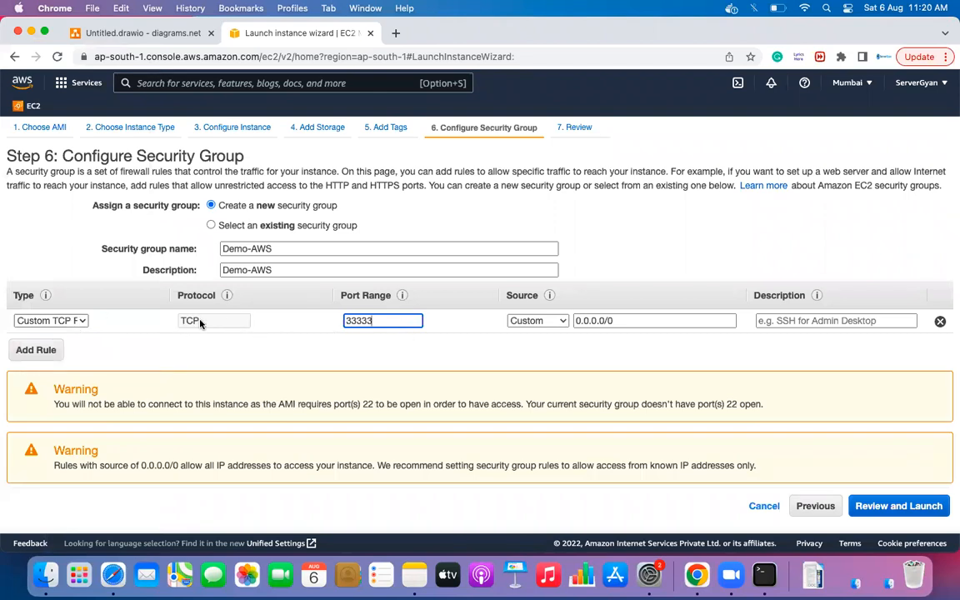
- Try the rule's source options, then enter a custom source range of 12.23.45.67/24
{"action": "left_click", "coordinate": [543, 322]}
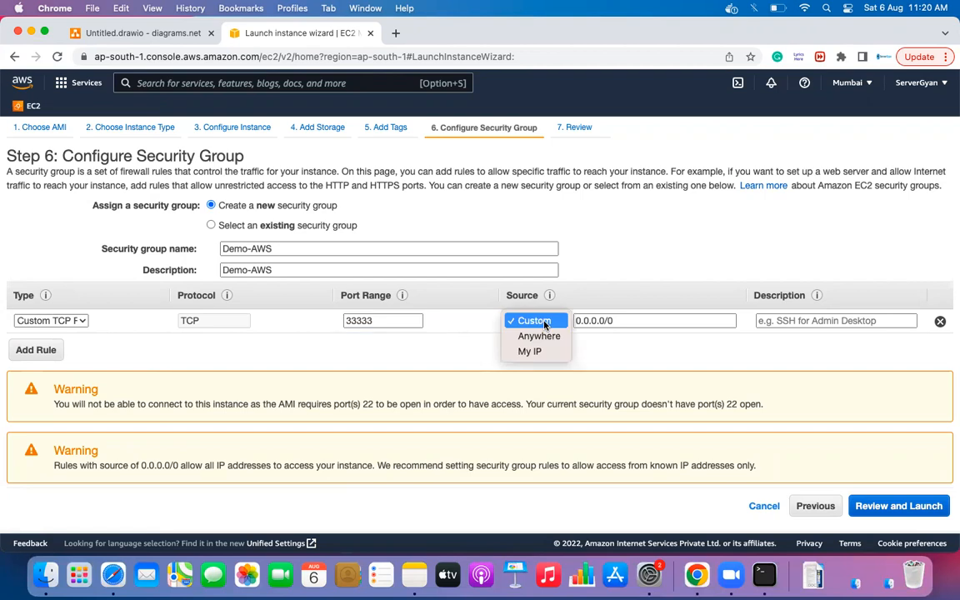
{"action": "left_click", "coordinate": [532, 352]}
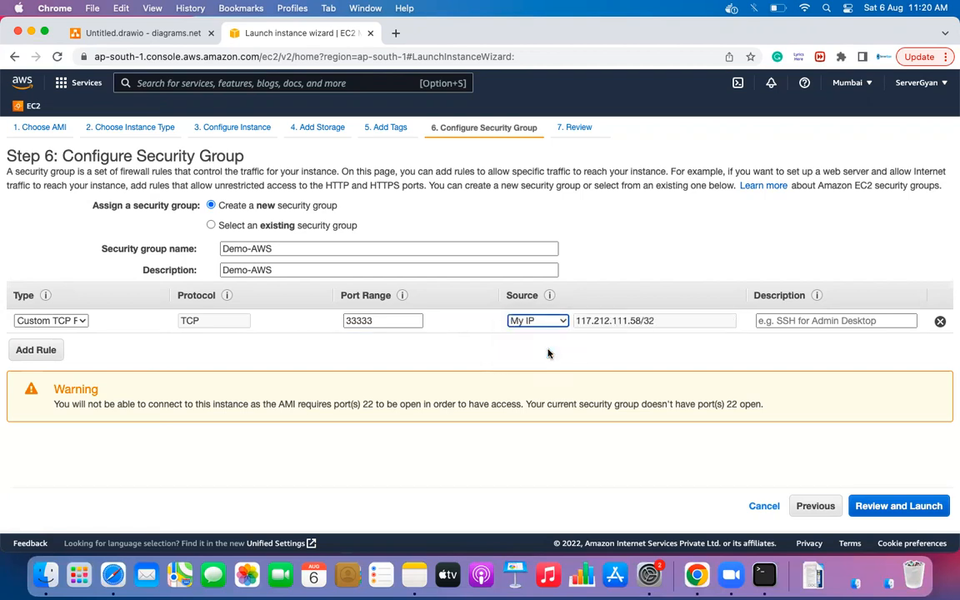
{"action": "left_click", "coordinate": [540, 321]}
{"action": "key", "text": "Escape"}
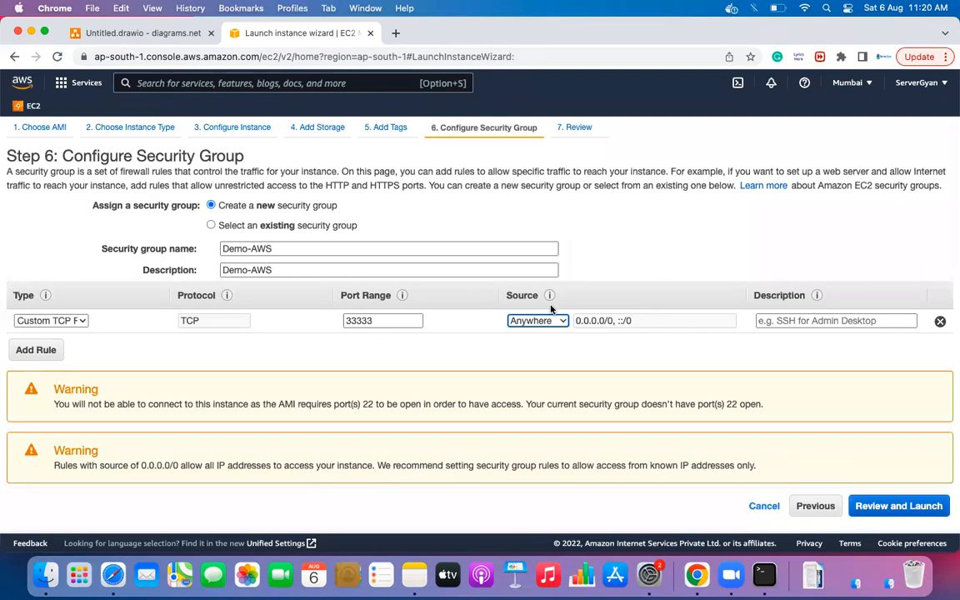
{"action": "left_click", "coordinate": [383, 321]}
{"action": "double_click", "coordinate": [383, 321]}
{"action": "left_click", "coordinate": [543, 323]}
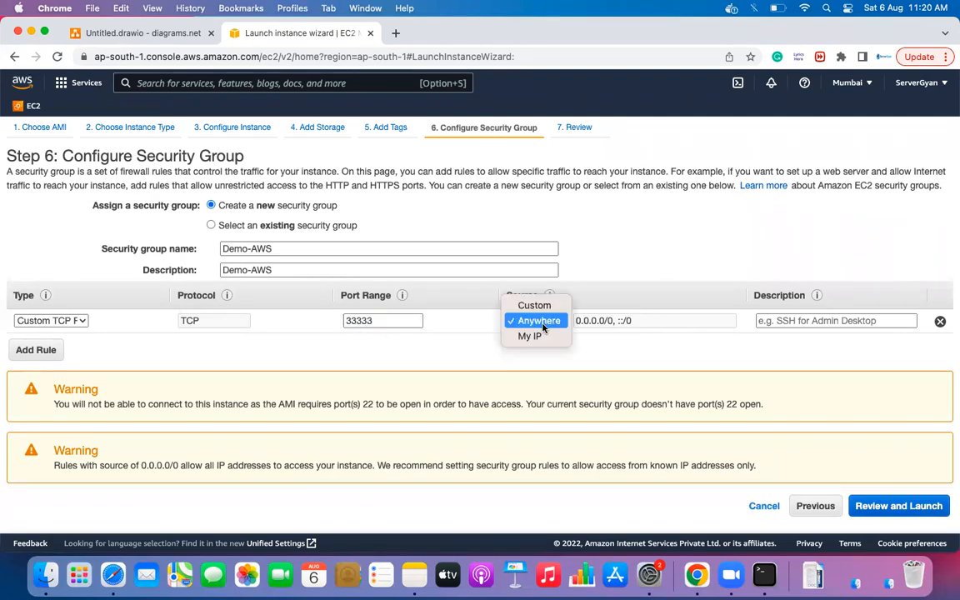
{"action": "left_click", "coordinate": [534, 306]}
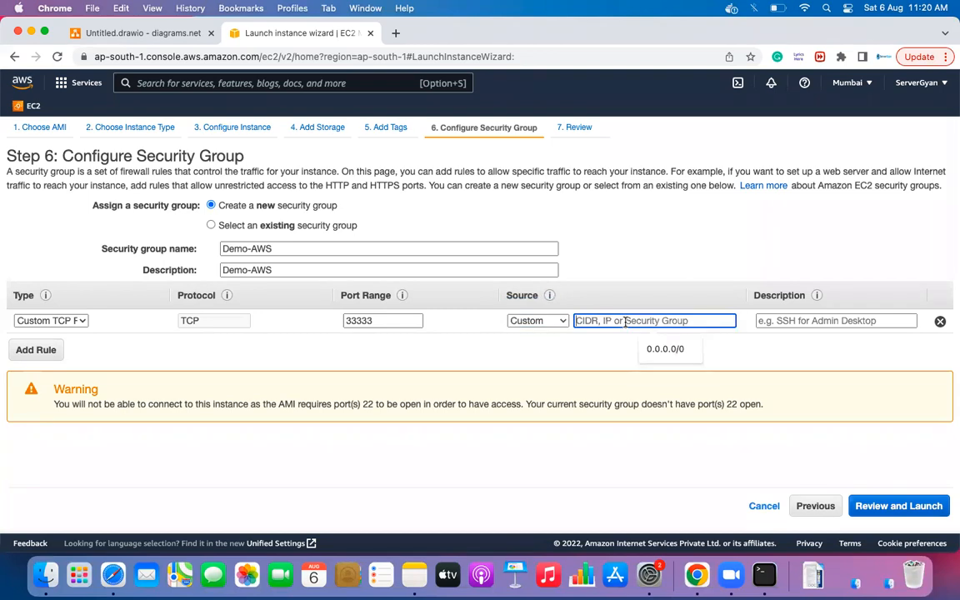
{"action": "type", "text": "12."}
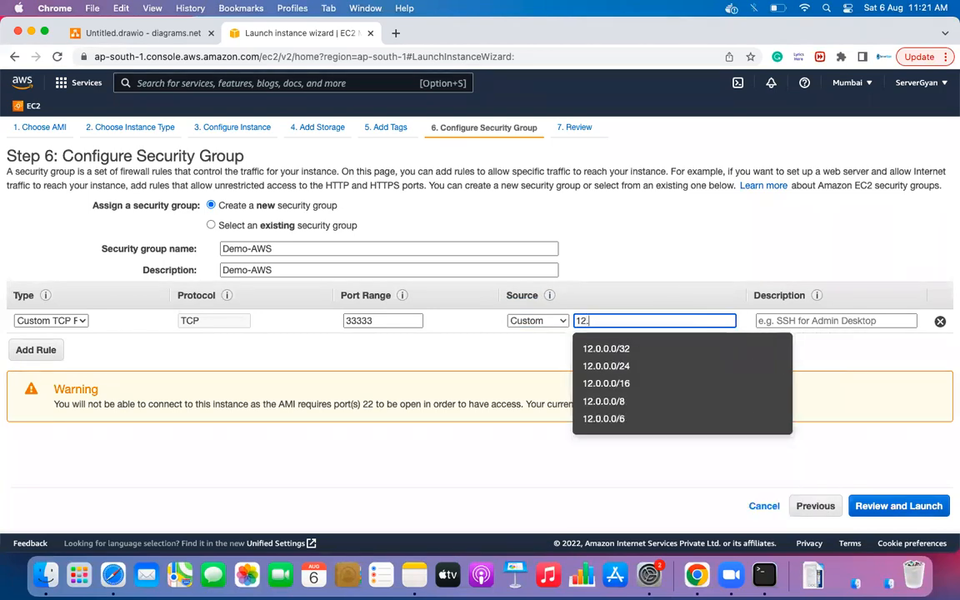
{"action": "type", "text": "23.45."}
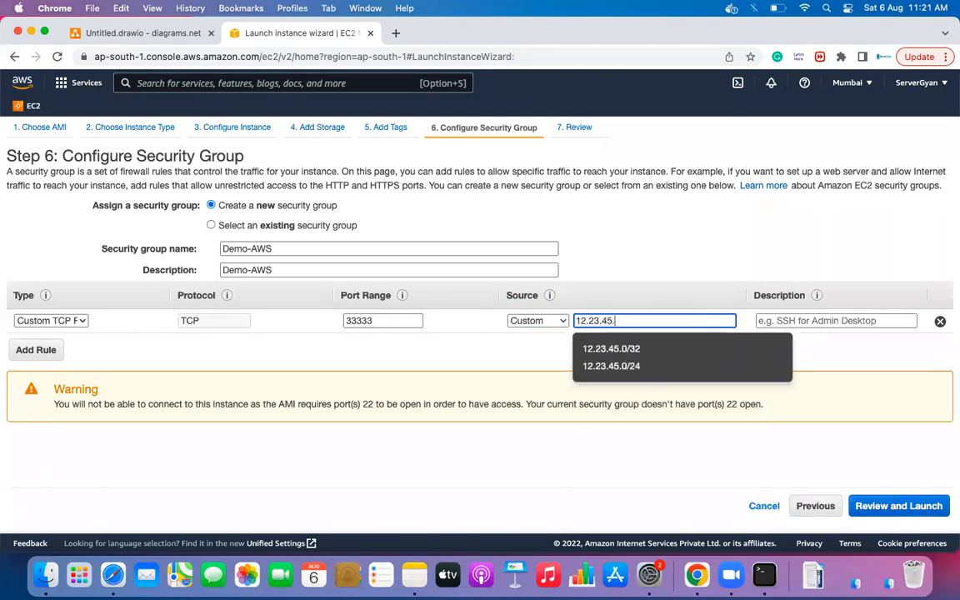
{"action": "type", "text": "67/24"}
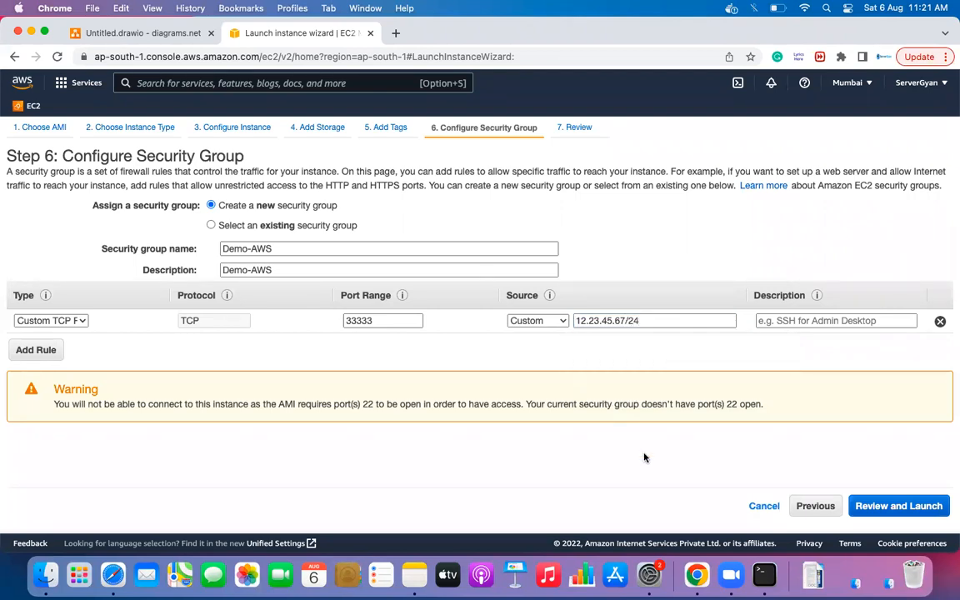
- Give the rule the description 'my office' and set its source to Anywhere
{"action": "left_click", "coordinate": [822, 322]}
{"action": "type", "text": "my"}
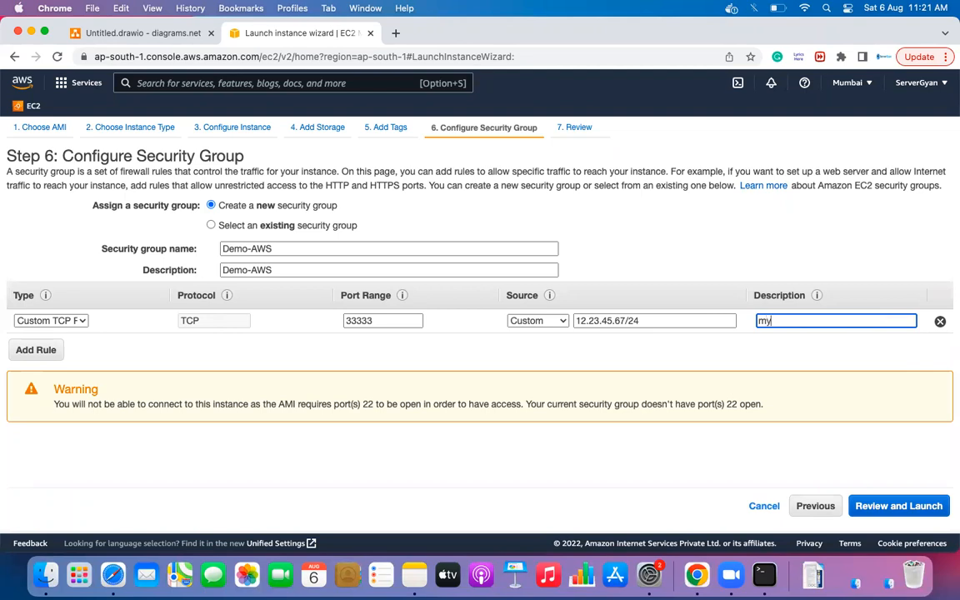
{"action": "type", "text": " office"}
{"action": "left_click", "coordinate": [563, 323]}
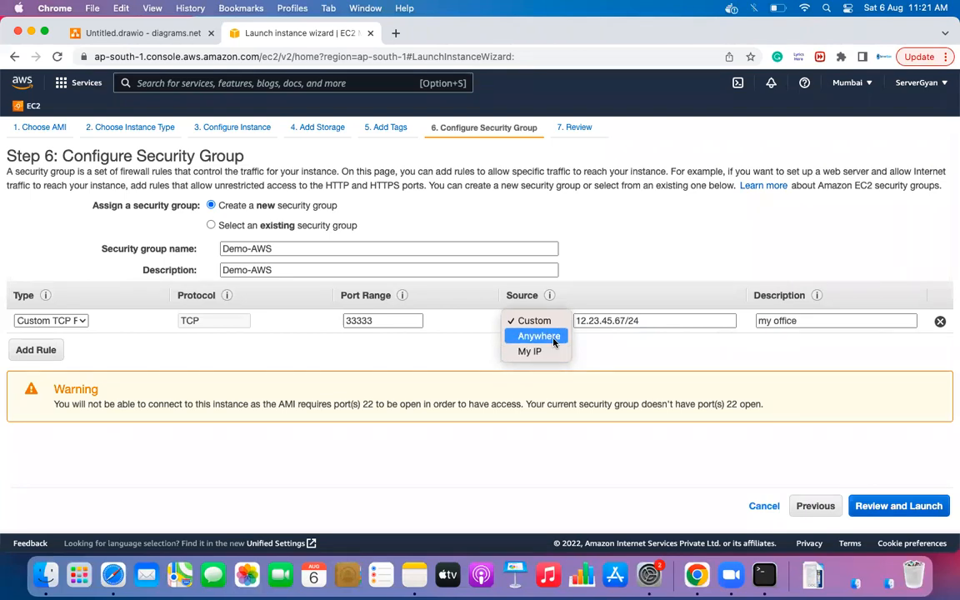
{"action": "left_click", "coordinate": [550, 336]}
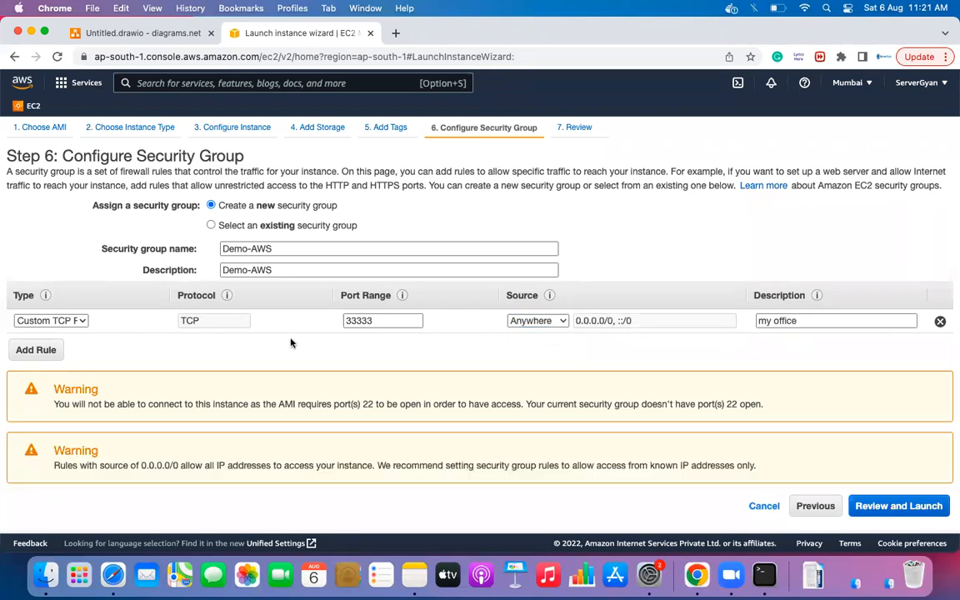
{"action": "left_click", "coordinate": [77, 321]}
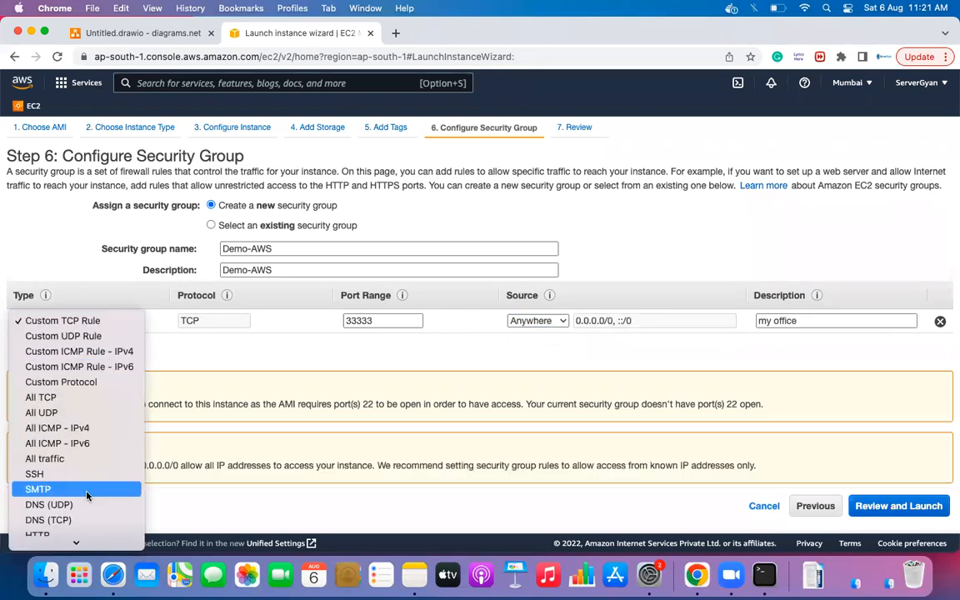
- Change the first rule to SSH on port 22 and add a second HTTP rule on port 80
{"action": "left_click", "coordinate": [35, 473]}
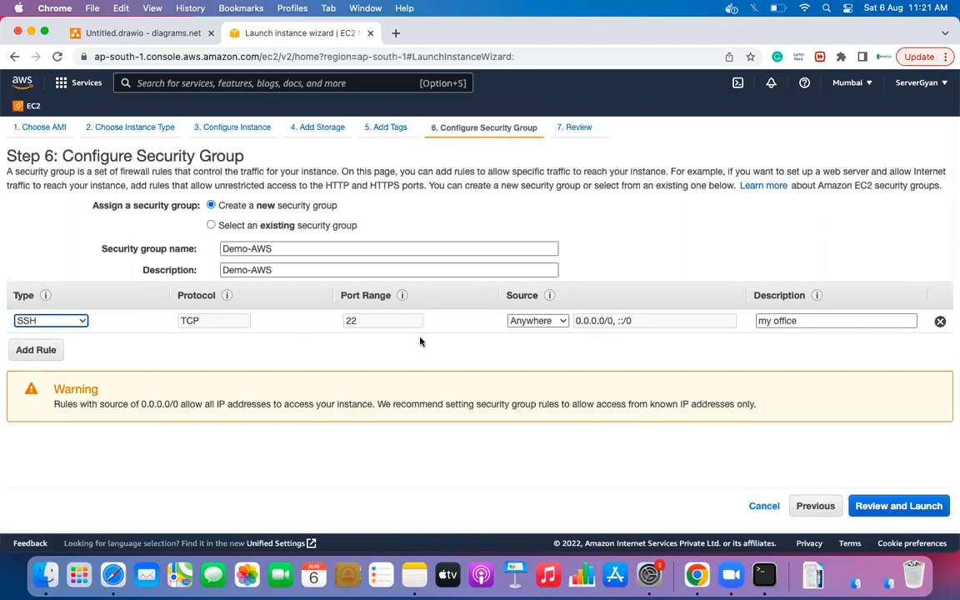
{"action": "left_click", "coordinate": [36, 350]}
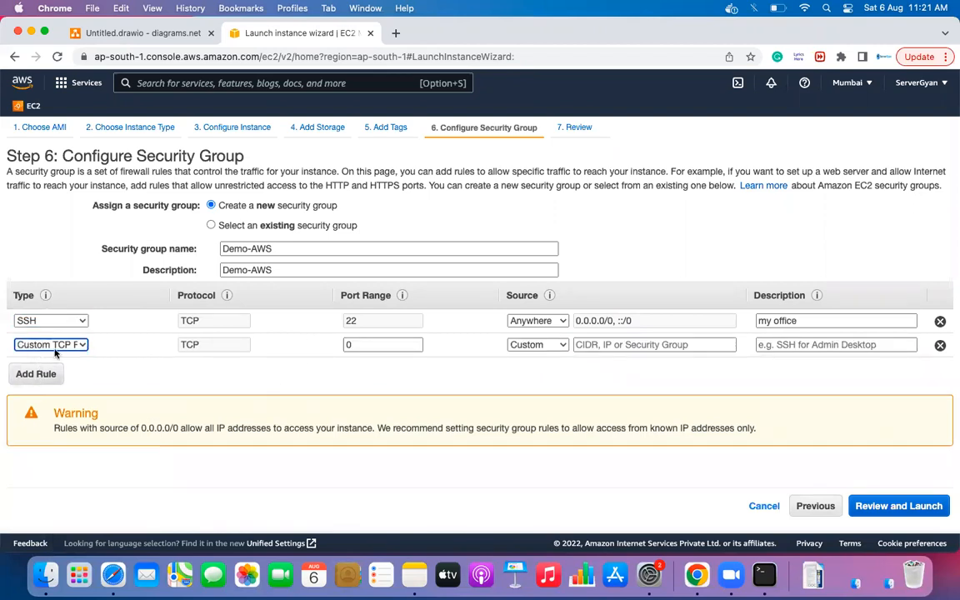
{"action": "left_click", "coordinate": [55, 353]}
{"action": "scroll", "coordinate": [62, 498], "scroll_direction": "down", "scroll_amount": 1}
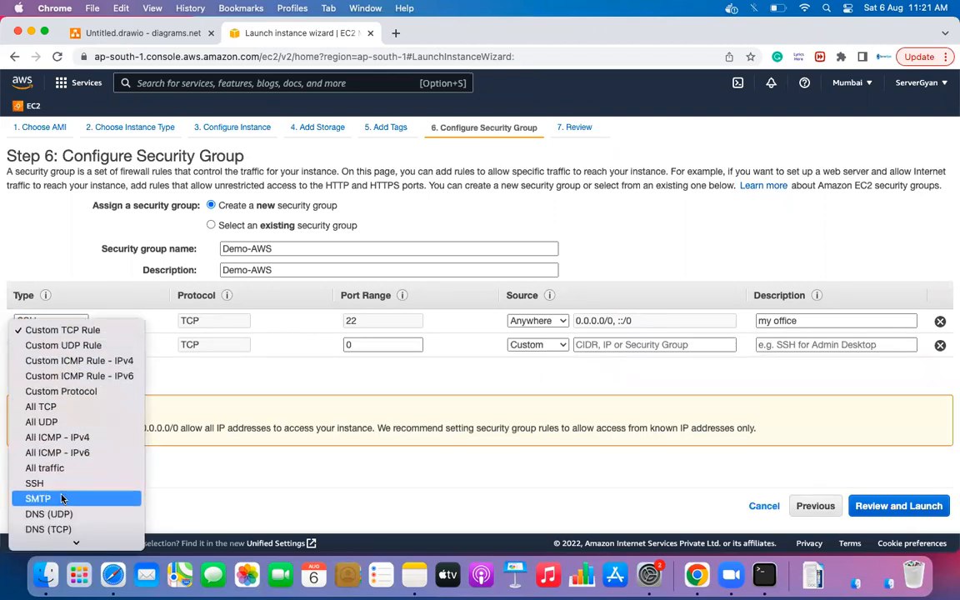
{"action": "scroll", "coordinate": [61, 499], "scroll_direction": "down", "scroll_amount": 3}
{"action": "left_click", "coordinate": [62, 471]}
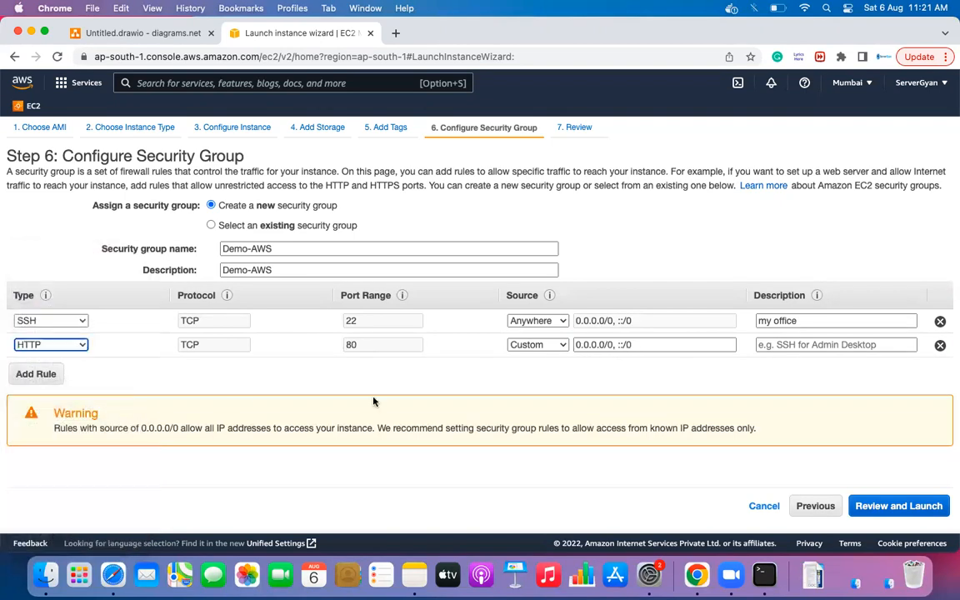
- Allow HTTP from Anywhere, restrict SSH to My IP, and proceed to Review and Launch
{"action": "left_click", "coordinate": [550, 345]}
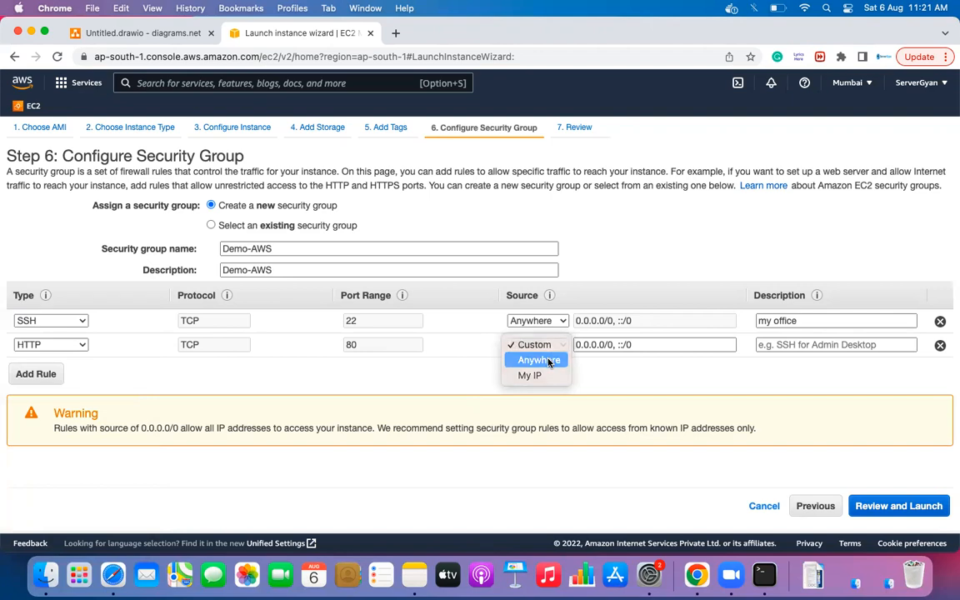
{"action": "left_click", "coordinate": [549, 359]}
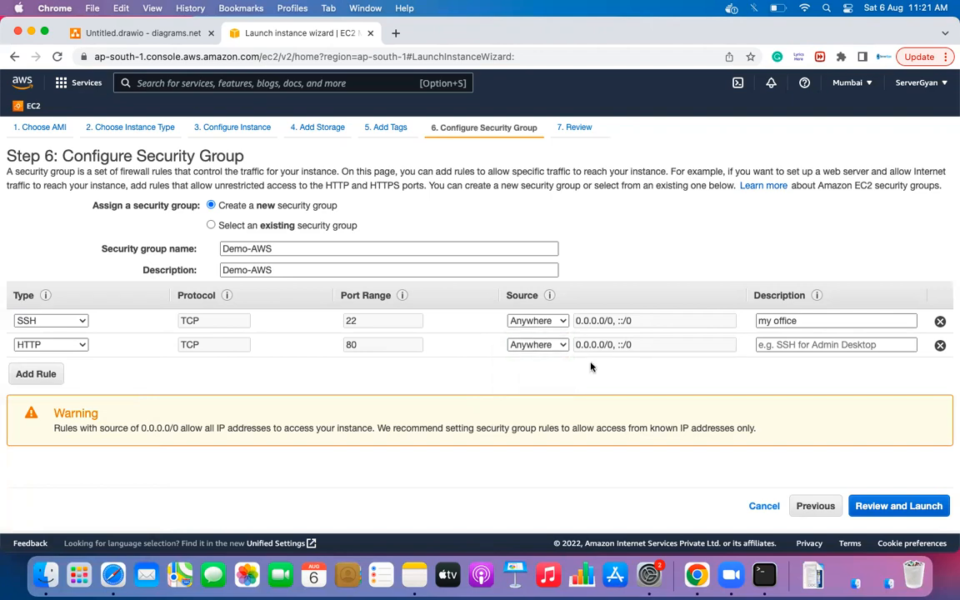
{"action": "left_click", "coordinate": [560, 320]}
{"action": "left_click", "coordinate": [556, 337]}
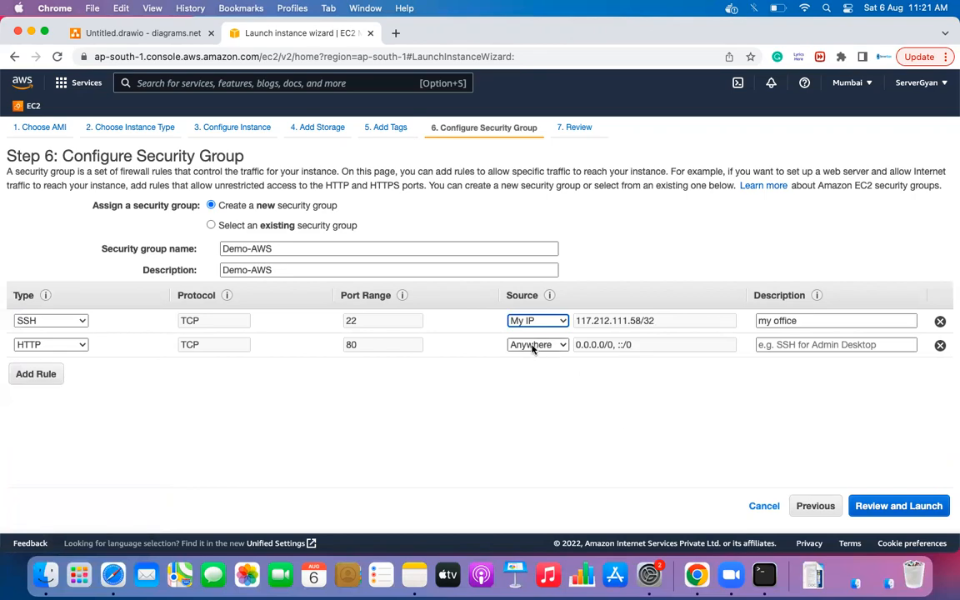
{"action": "left_click", "coordinate": [928, 507]}
- Review the launch summary, expanding instance details, the 10 GiB gp2 storage and the seven tags
{"action": "scroll", "coordinate": [440, 371], "scroll_direction": "down", "scroll_amount": 2}
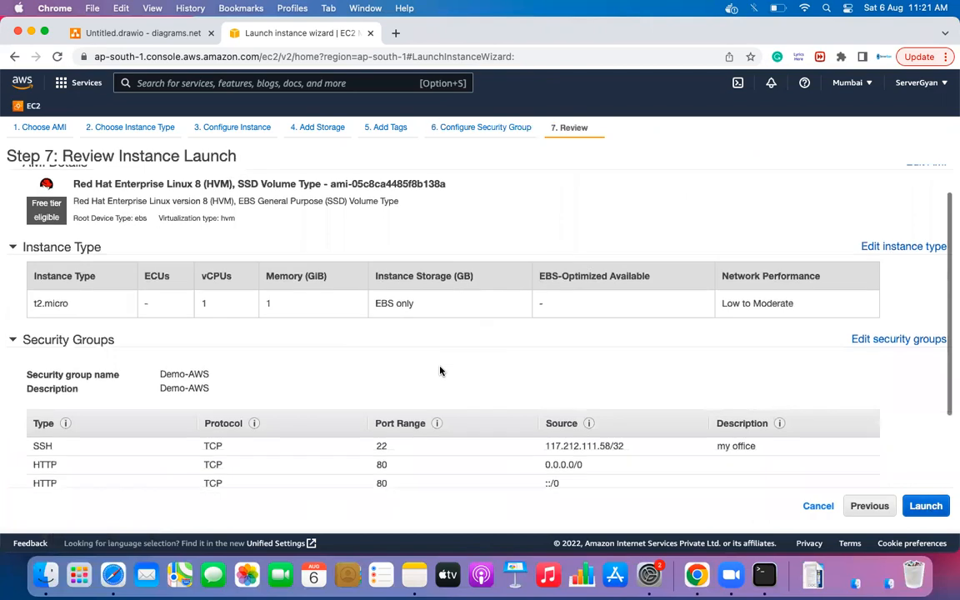
{"action": "scroll", "coordinate": [439, 371], "scroll_direction": "up", "scroll_amount": 1}
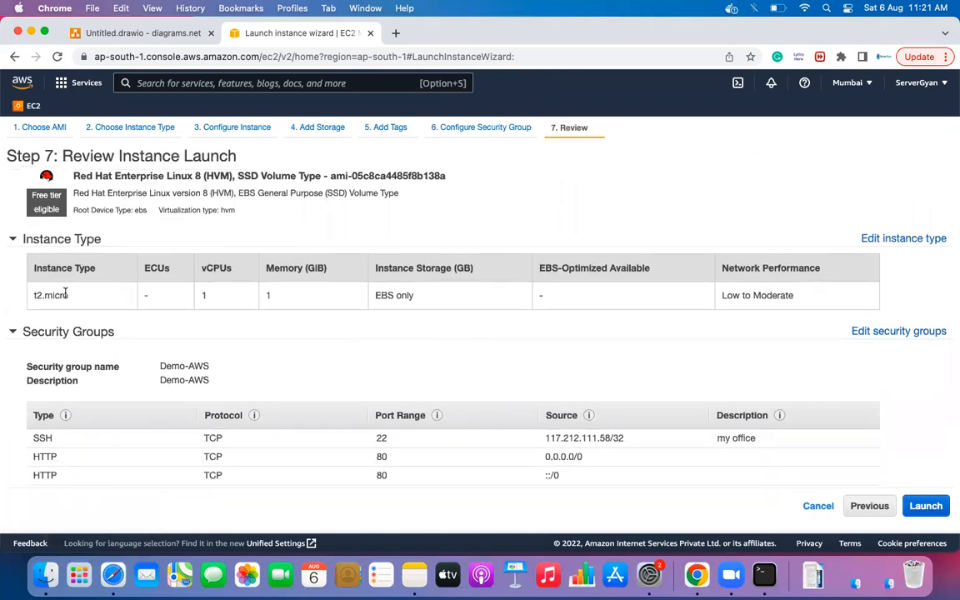
{"action": "left_click_drag", "start_coordinate": [30, 295], "coordinate": [66, 295]}
{"action": "scroll", "coordinate": [66, 295], "scroll_direction": "down", "scroll_amount": 2}
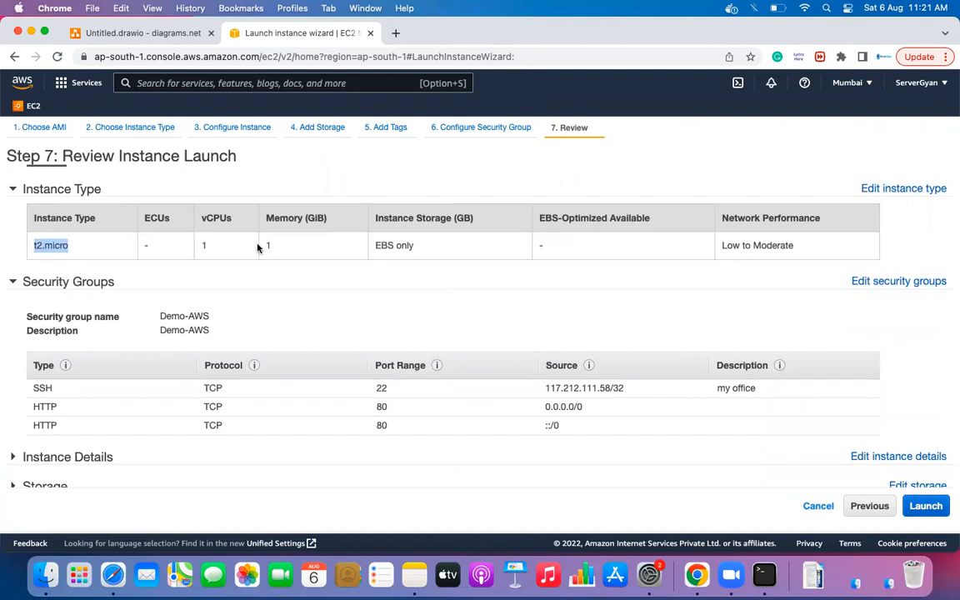
{"action": "scroll", "coordinate": [757, 267], "scroll_direction": "down", "scroll_amount": 2}
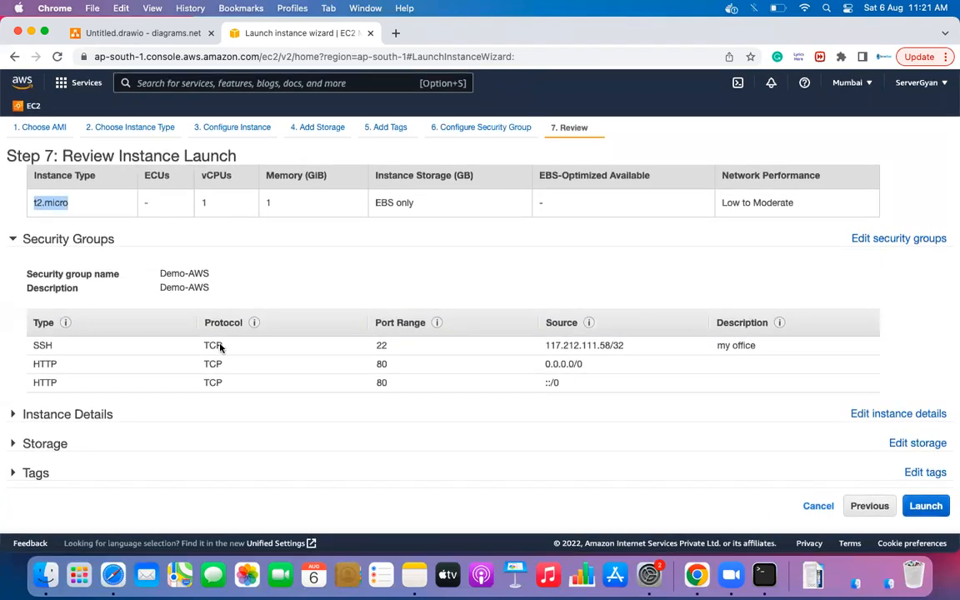
{"action": "left_click", "coordinate": [47, 413]}
{"action": "scroll", "coordinate": [133, 417], "scroll_direction": "down", "scroll_amount": 3}
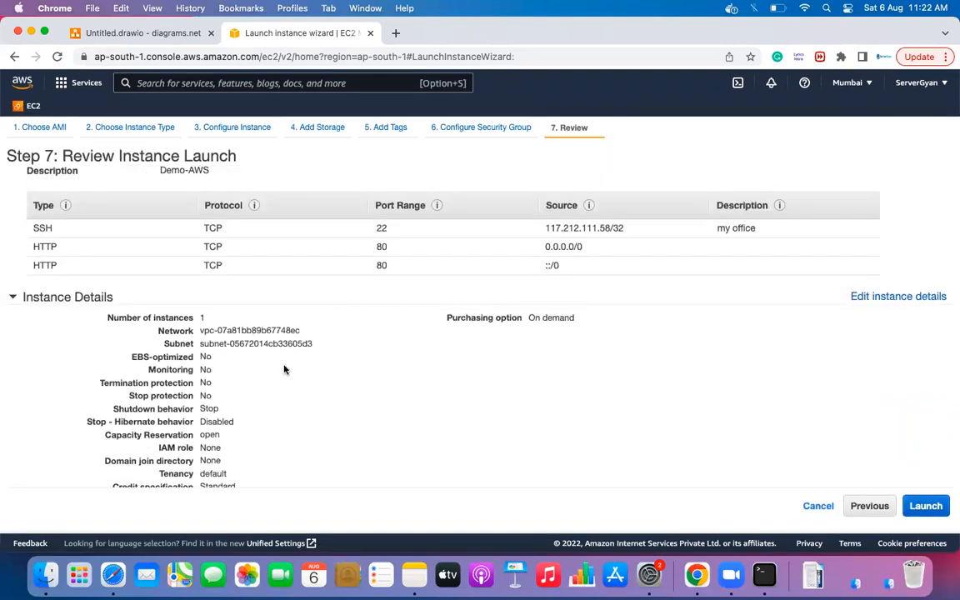
{"action": "scroll", "coordinate": [283, 368], "scroll_direction": "down", "scroll_amount": 2}
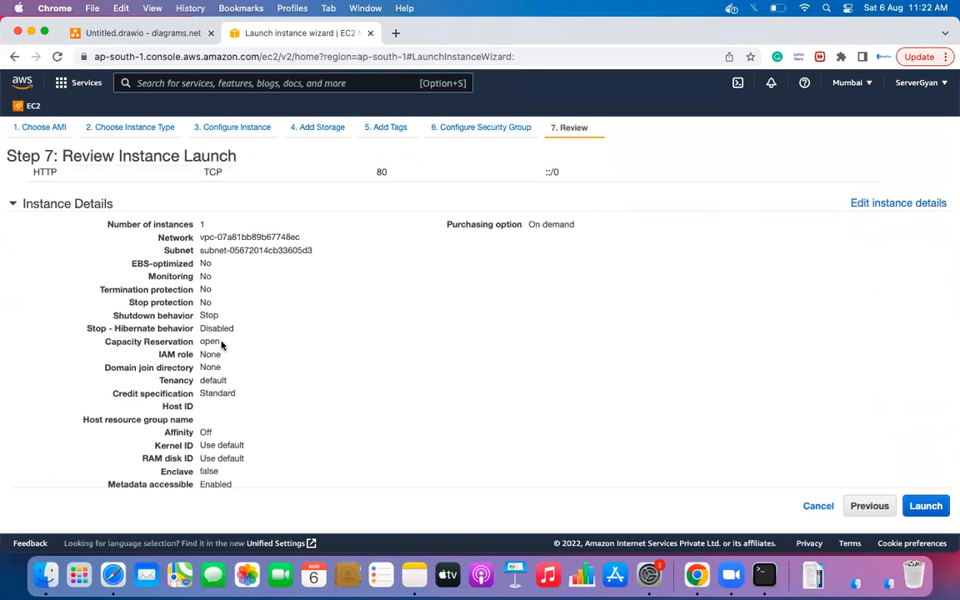
{"action": "scroll", "coordinate": [238, 341], "scroll_direction": "down", "scroll_amount": 5}
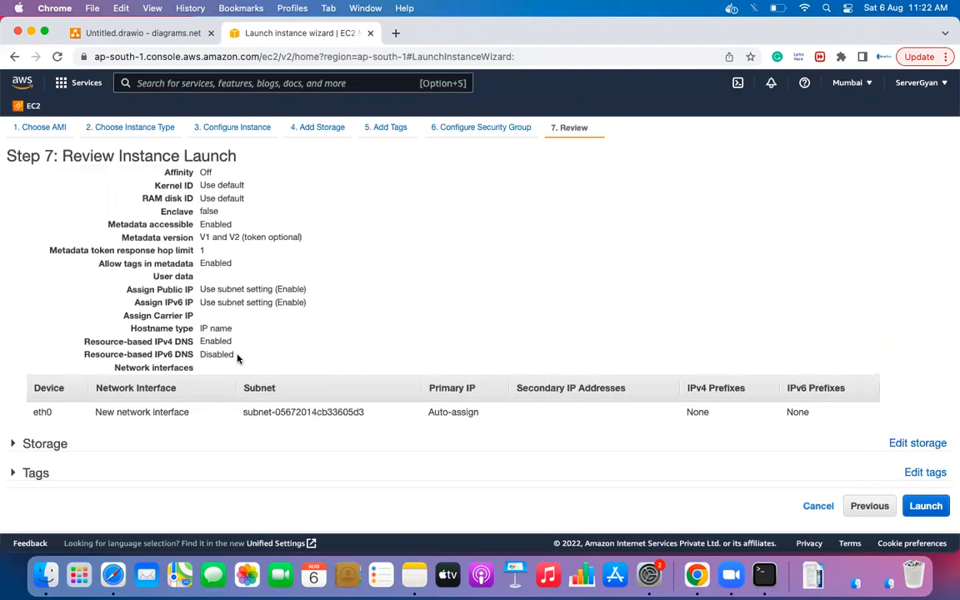
{"action": "left_click", "coordinate": [16, 444]}
{"action": "scroll", "coordinate": [173, 408], "scroll_direction": "down", "scroll_amount": 2}
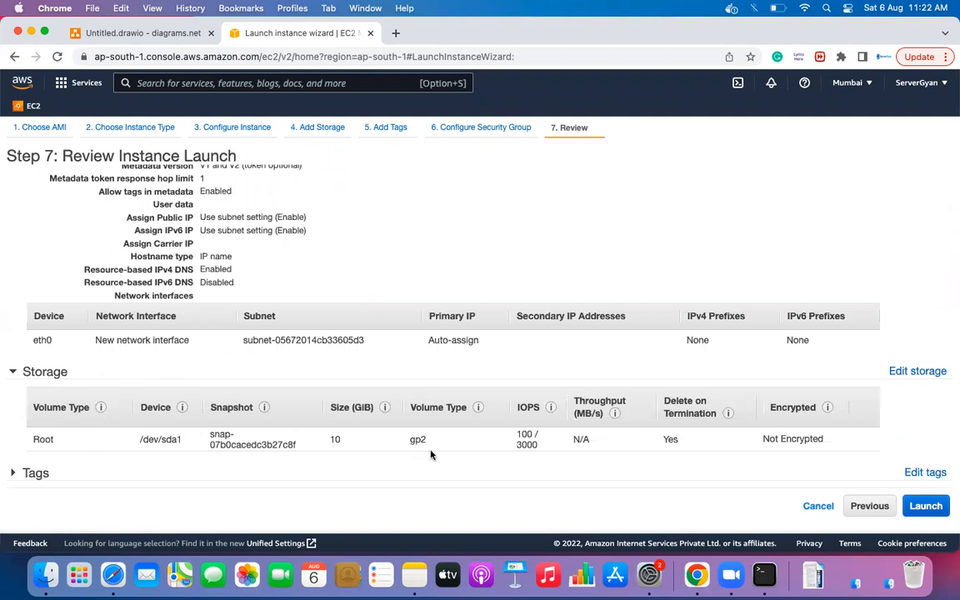
{"action": "left_click", "coordinate": [57, 474]}
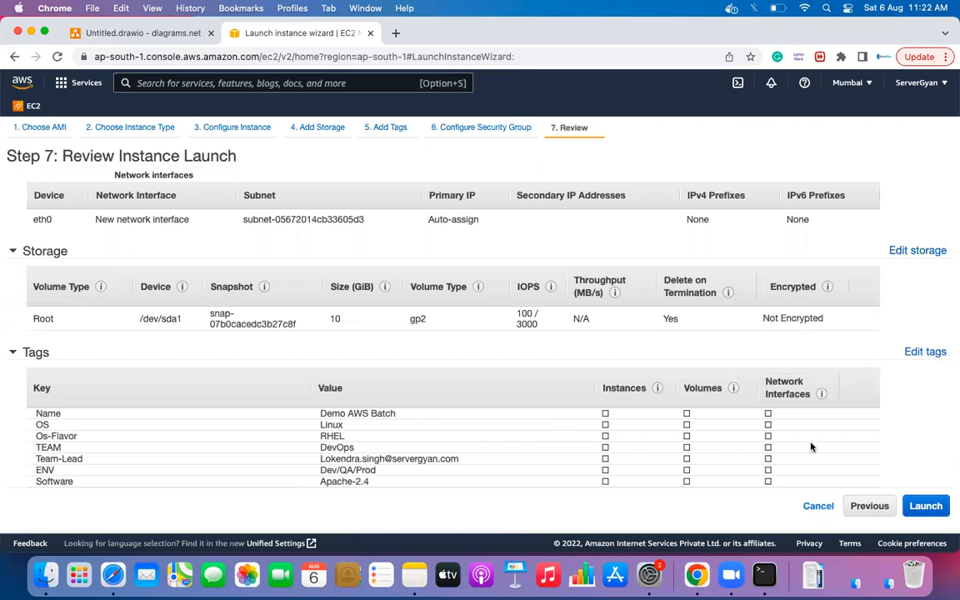
- Start the launch, cancel the key pair dialog, and return to Step 6: Configure Security Group
{"action": "left_click", "coordinate": [926, 506]}
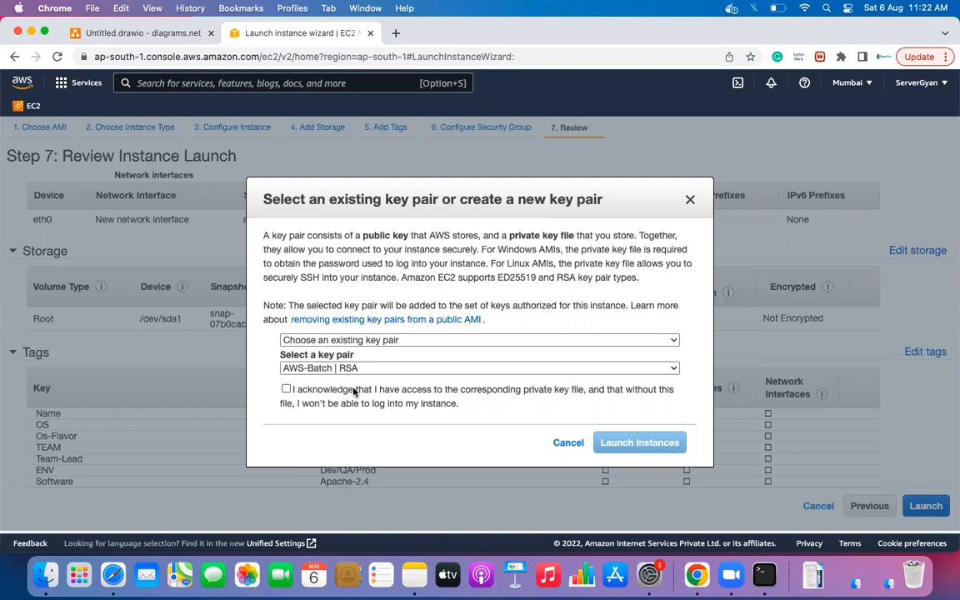
{"action": "left_click", "coordinate": [558, 446]}
{"action": "left_click", "coordinate": [861, 509]}
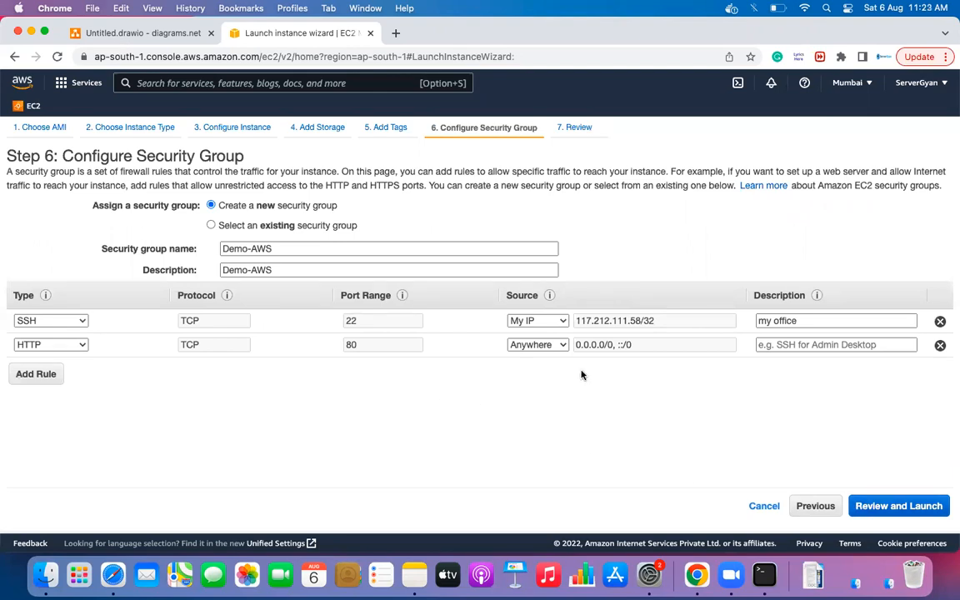
- Switch the SSH rule's source to Custom and enter 10.0.0.0
{"action": "left_click", "coordinate": [563, 321]}
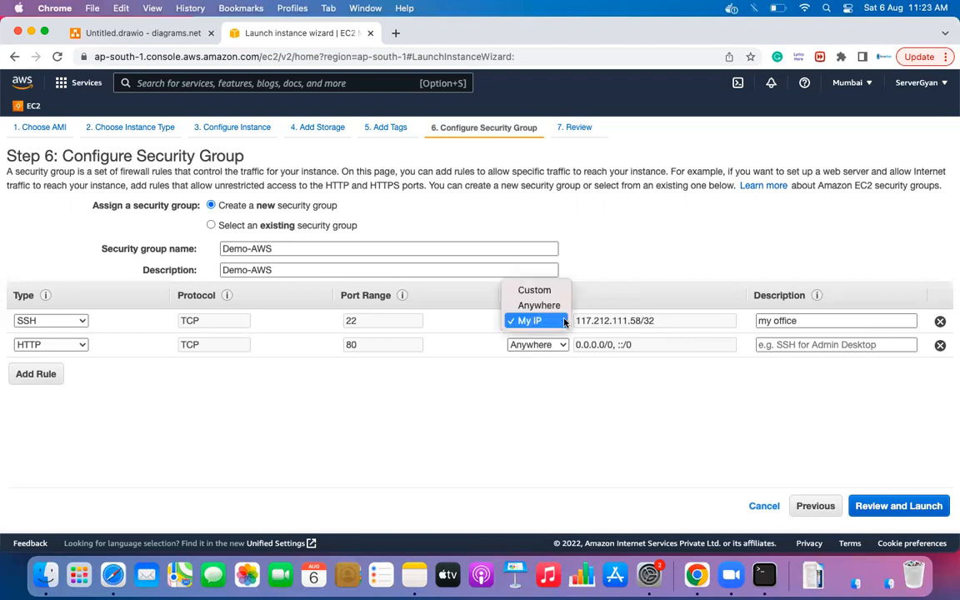
{"action": "double_click", "coordinate": [665, 320]}
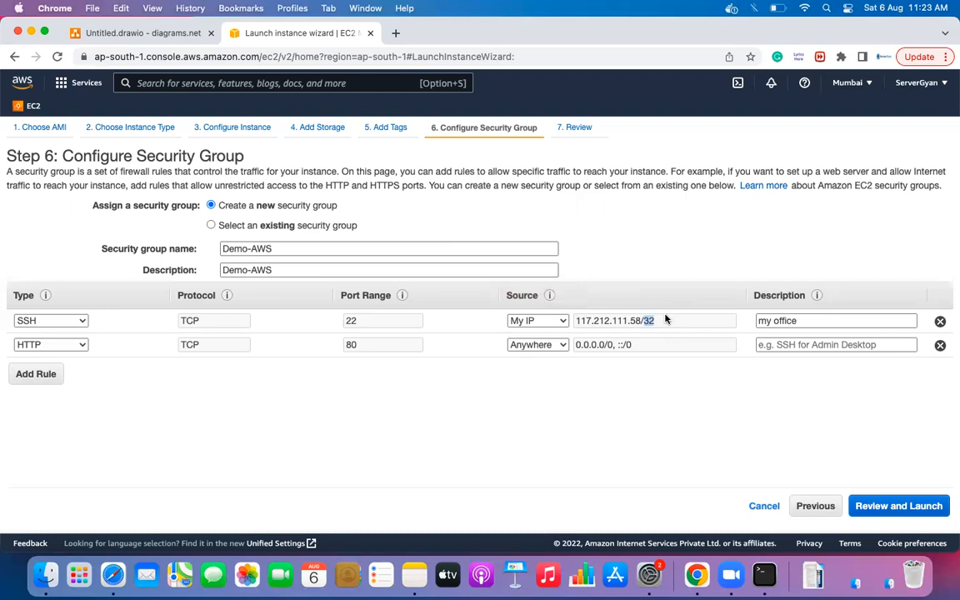
{"action": "left_click", "coordinate": [542, 321]}
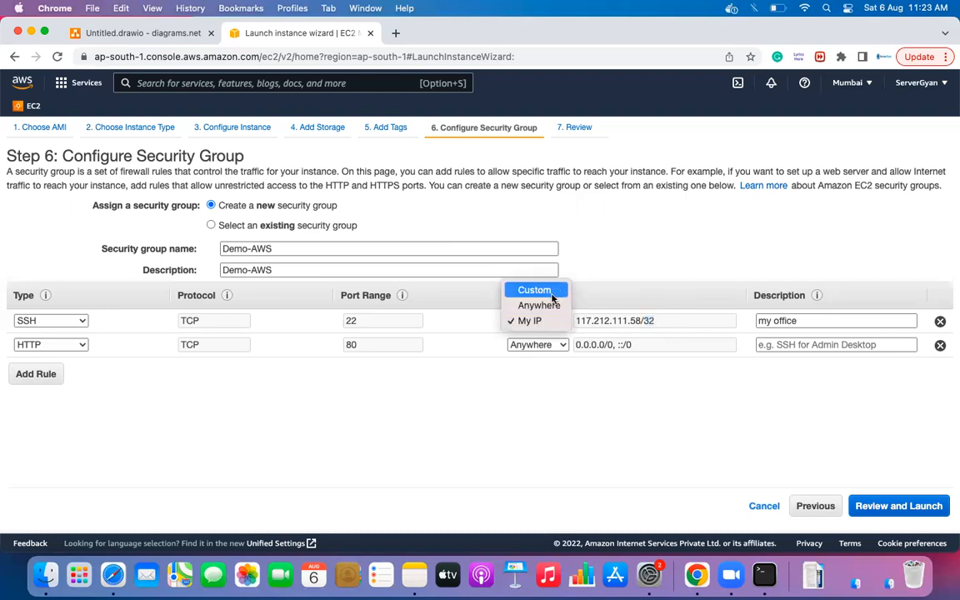
{"action": "left_click", "coordinate": [551, 293]}
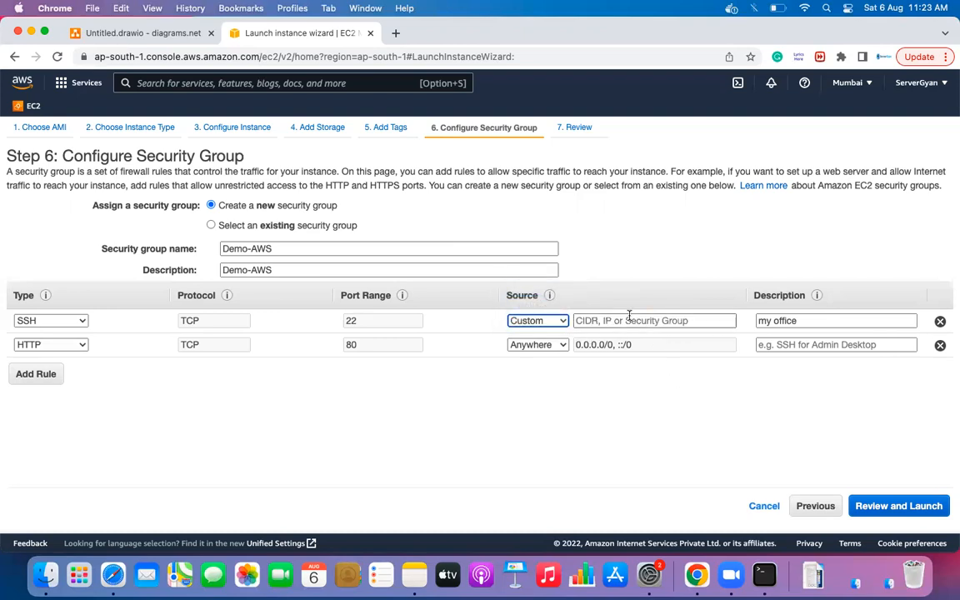
{"action": "left_click", "coordinate": [713, 320]}
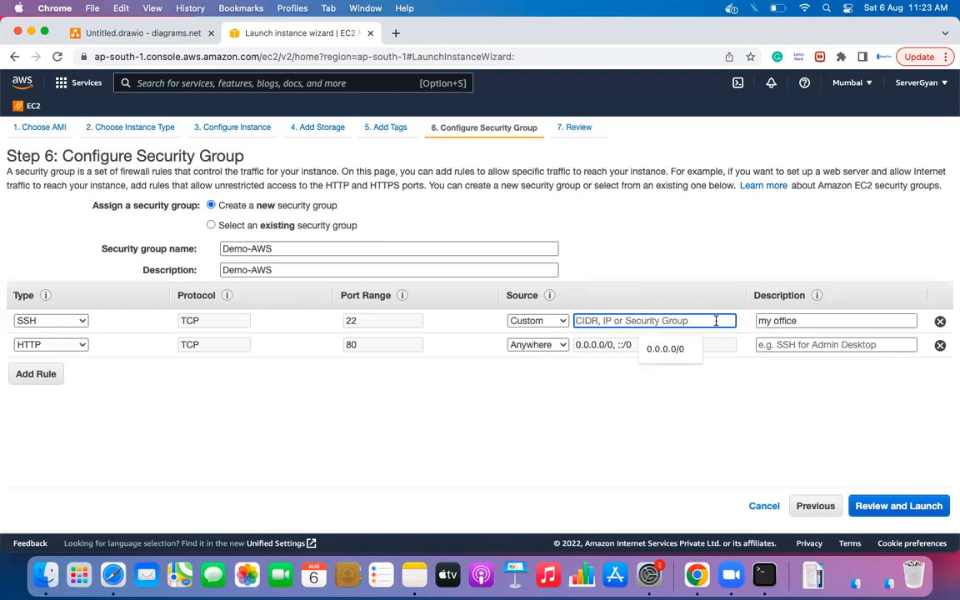
{"action": "type", "text": "10"}
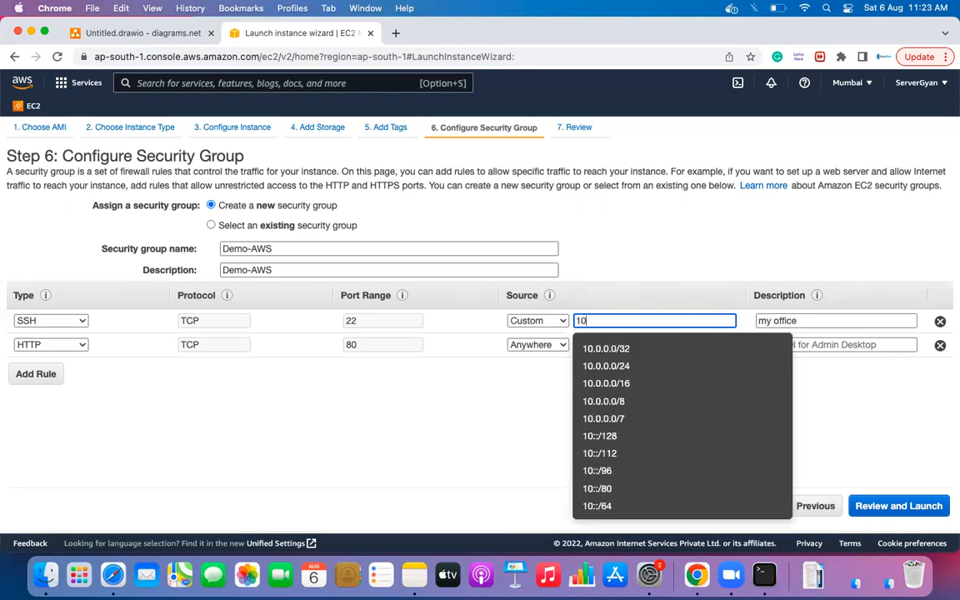
{"action": "type", "text": ".0.0.0"}
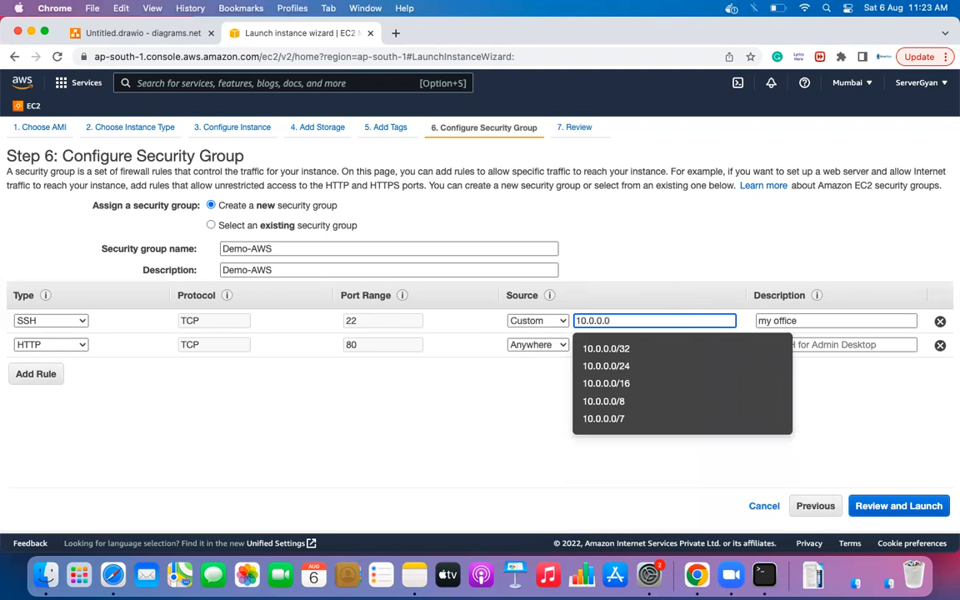
{"action": "type", "text": "/"}
{"action": "key", "text": "BackSpace"}
- Set the SSH source to security group sg-07d0f664c314592fa, deleting the leftover text
{"action": "type", "text": ", sg"}
{"action": "key", "text": "Down"}
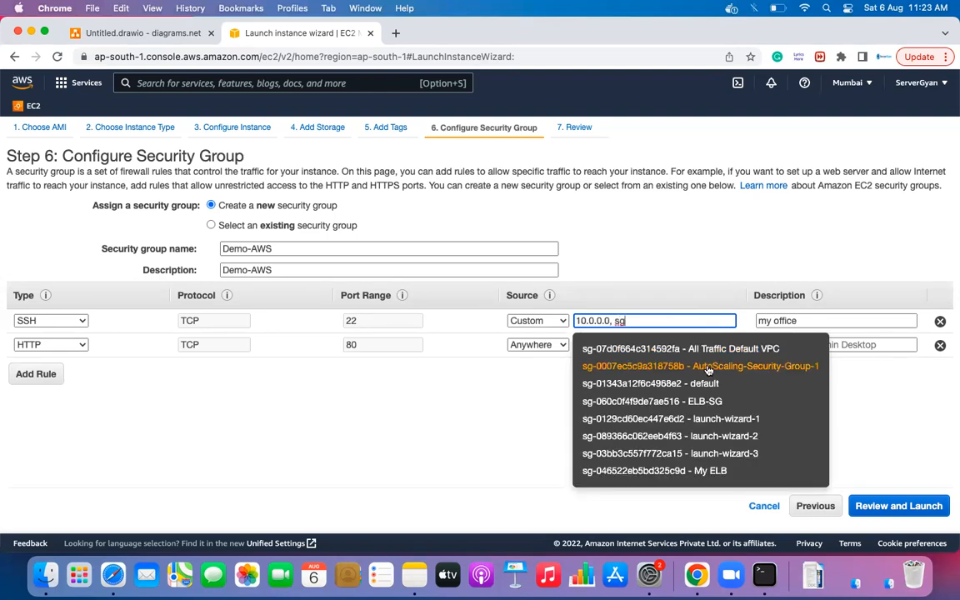
{"action": "key", "text": "Return"}
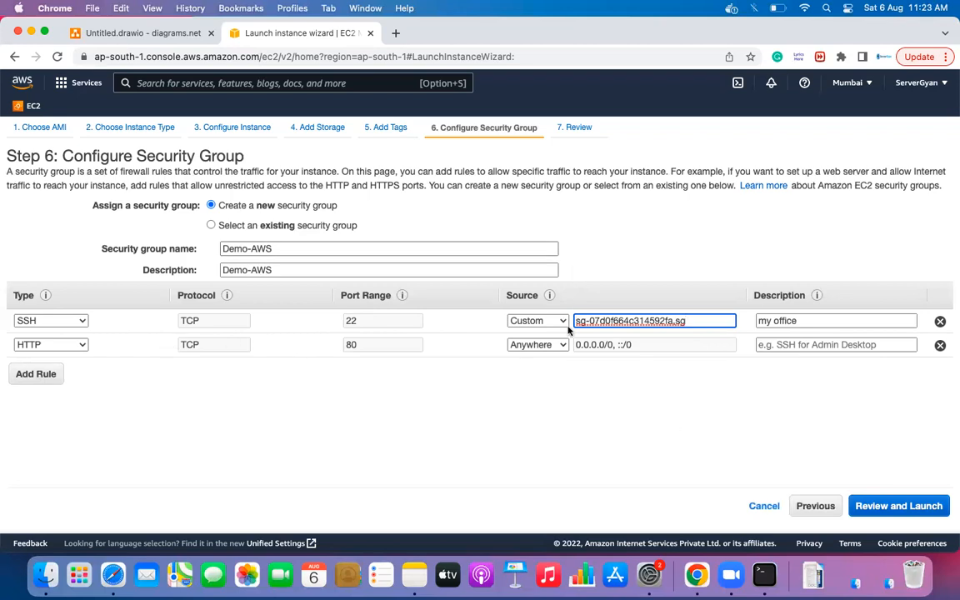
{"action": "left_click_drag", "start_coordinate": [689, 320], "coordinate": [555, 329]}
{"action": "left_click", "coordinate": [692, 322]}
{"action": "key", "text": "BackSpace"}
{"action": "key", "text": "BackSpace"}
{"action": "key", "text": "BackSpace"}
{"action": "left_click", "coordinate": [682, 428]}
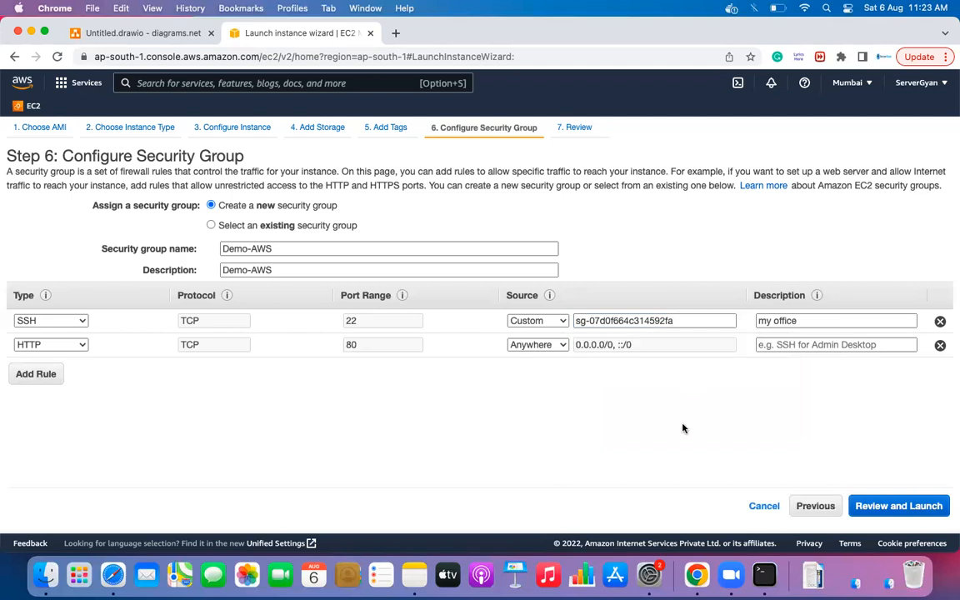
{"action": "mouse_move", "coordinate": [45, 296]}
{"action": "left_click_drag", "start_coordinate": [574, 320], "coordinate": [677, 320]}
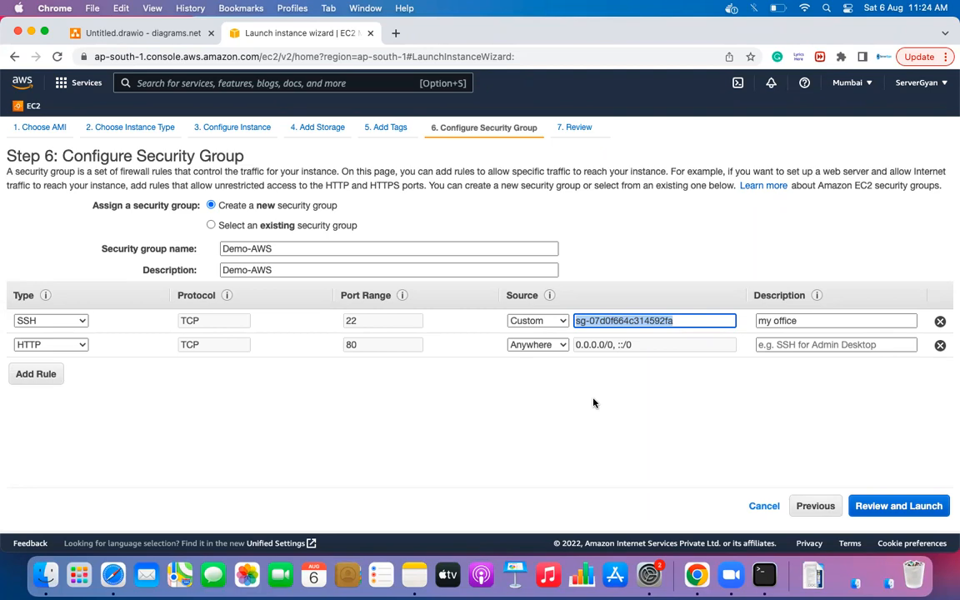
{"action": "left_click", "coordinate": [595, 388]}
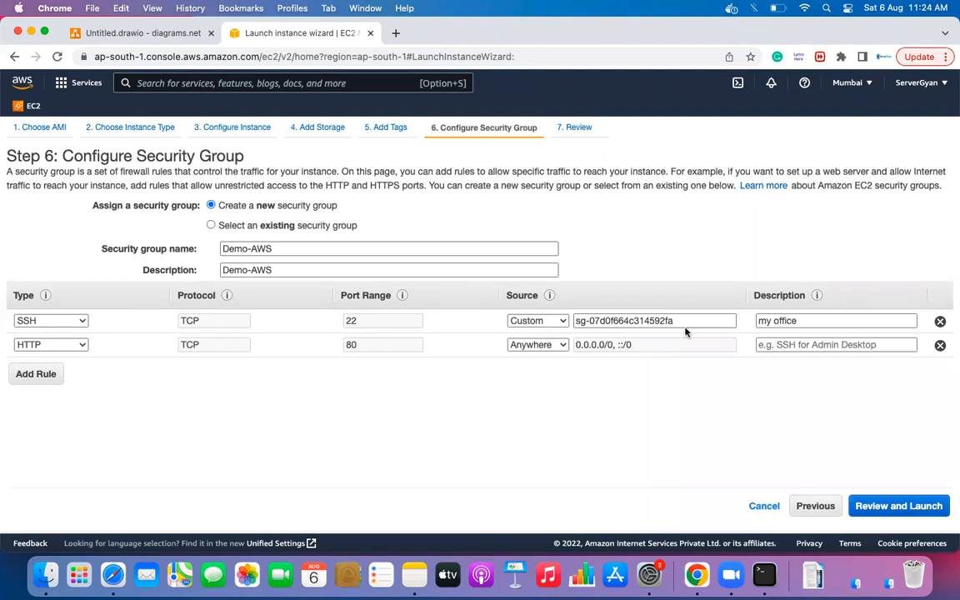
{"action": "left_click_drag", "start_coordinate": [692, 321], "coordinate": [574, 321]}
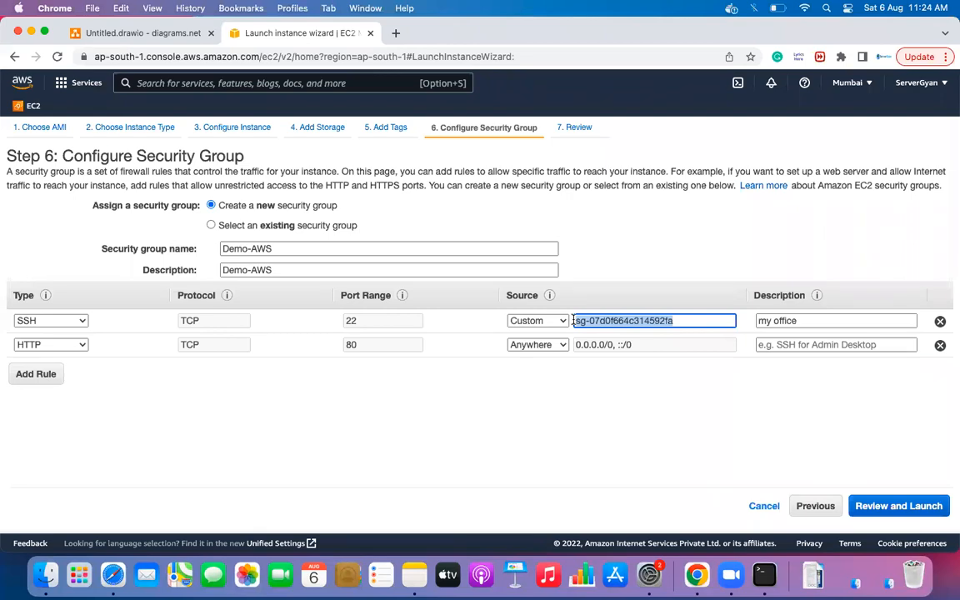
- Set the SSH source back to My IP and proceed through review to launch
{"action": "left_click", "coordinate": [542, 321]}
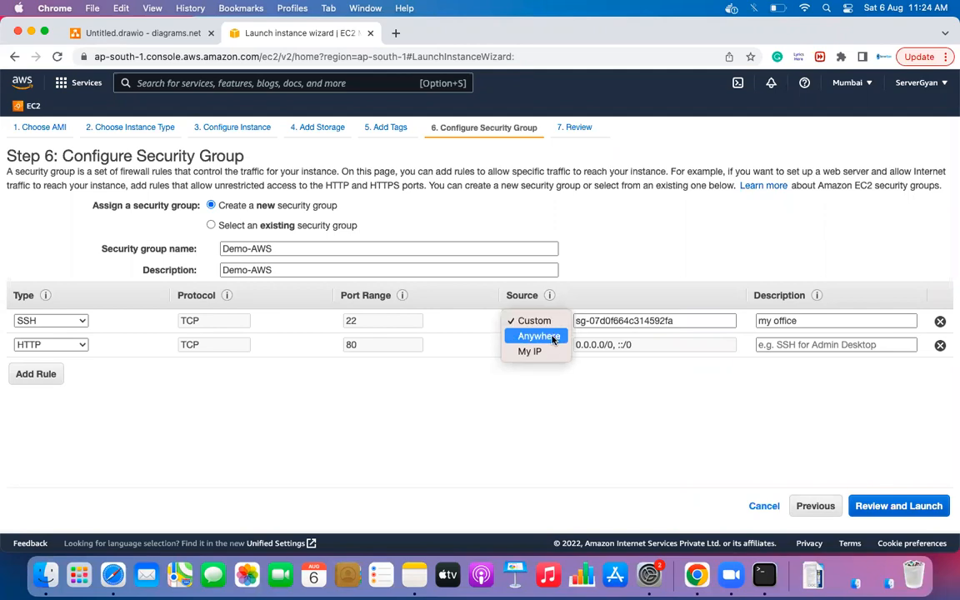
{"action": "left_click", "coordinate": [551, 354]}
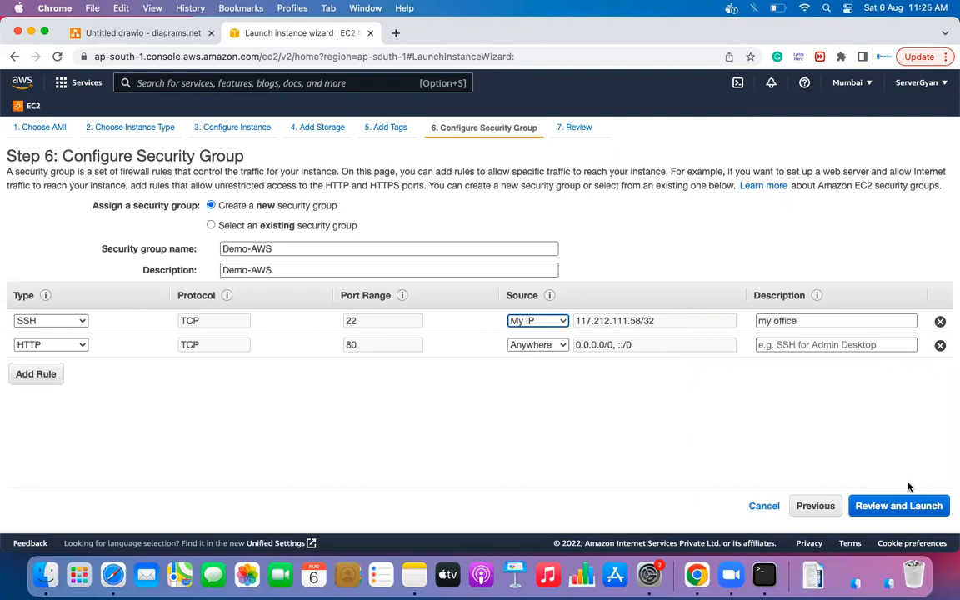
{"action": "left_click", "coordinate": [915, 506]}
{"action": "left_click", "coordinate": [921, 508]}
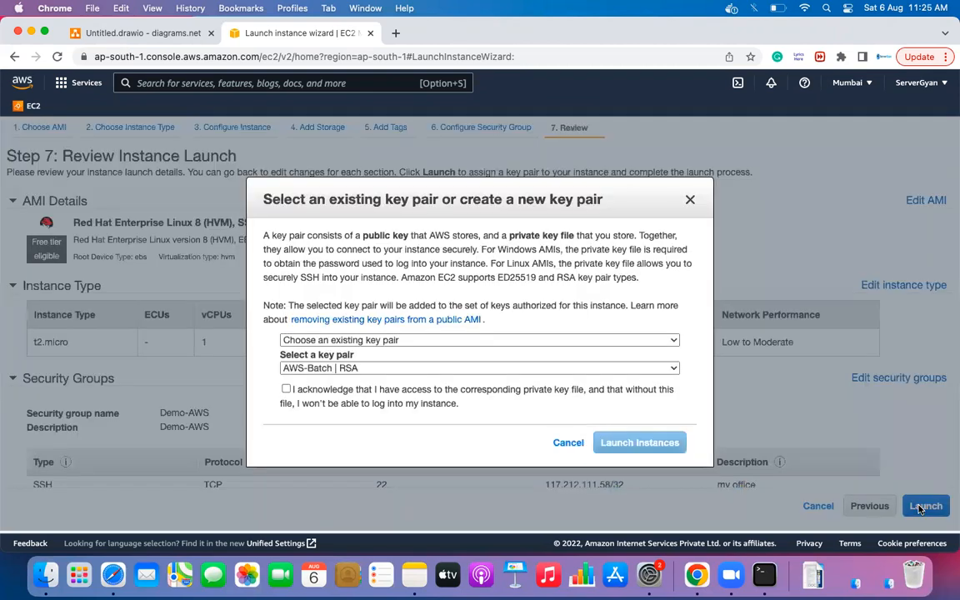
- Try the key pair options, then choose the existing AWS-Batch key pair
{"action": "left_click", "coordinate": [348, 344]}
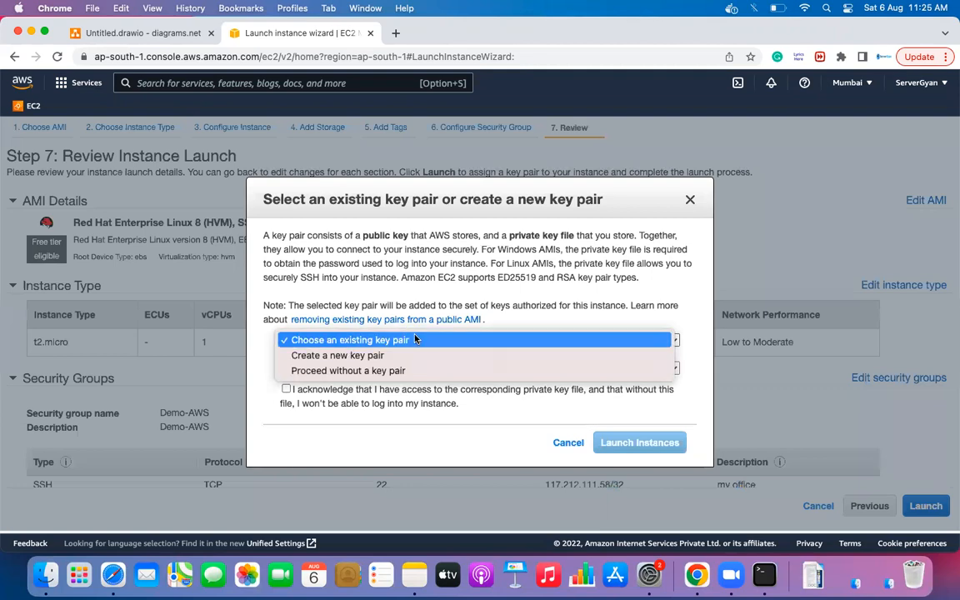
{"action": "left_click", "coordinate": [392, 355]}
{"action": "left_click", "coordinate": [383, 340]}
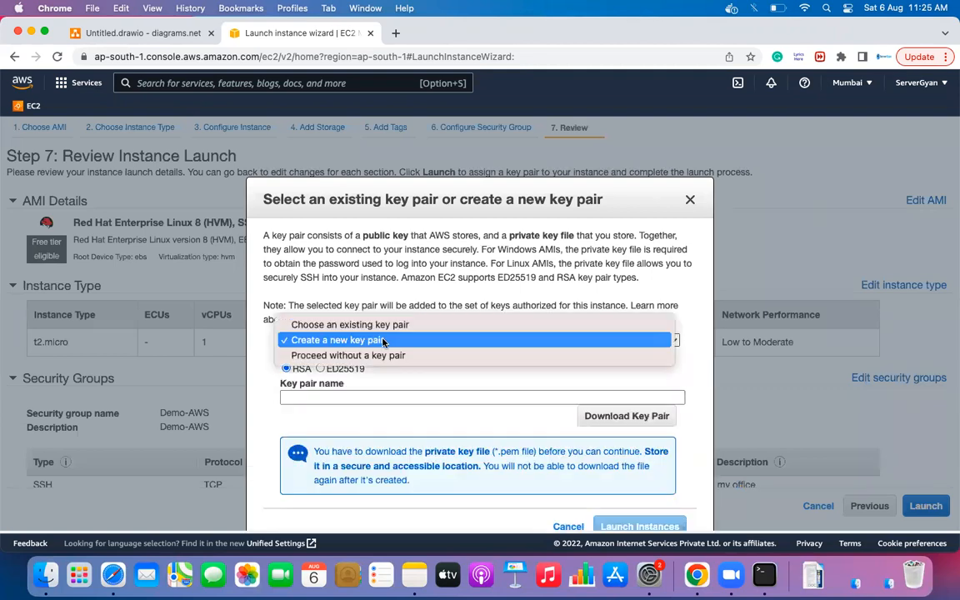
{"action": "left_click", "coordinate": [382, 357]}
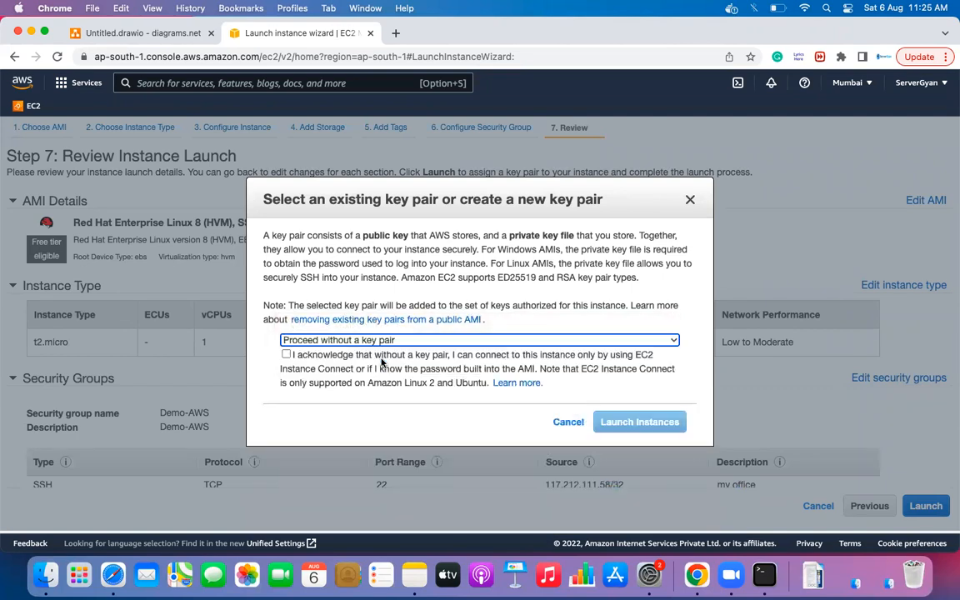
{"action": "left_click", "coordinate": [388, 341]}
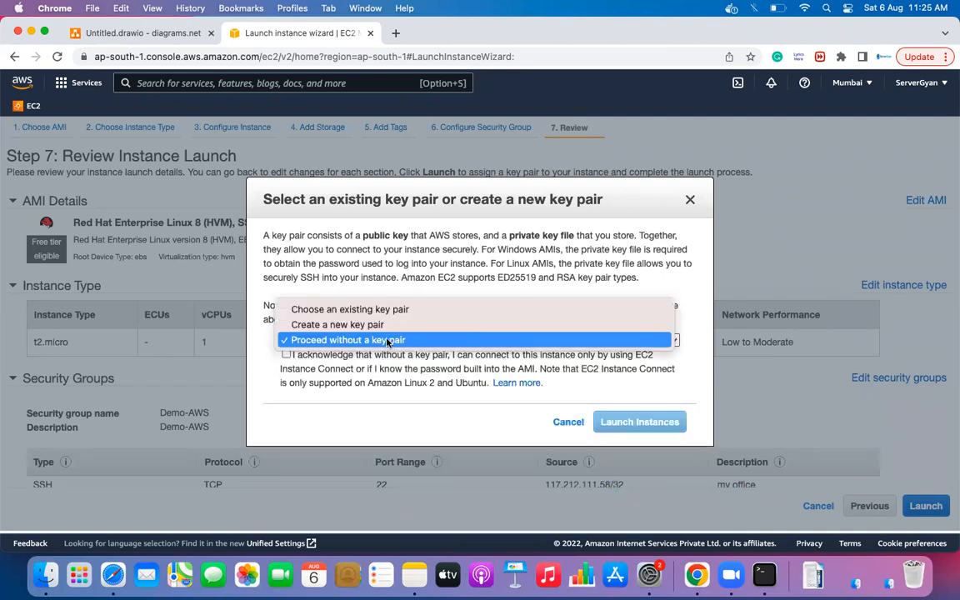
{"action": "left_click", "coordinate": [388, 310]}
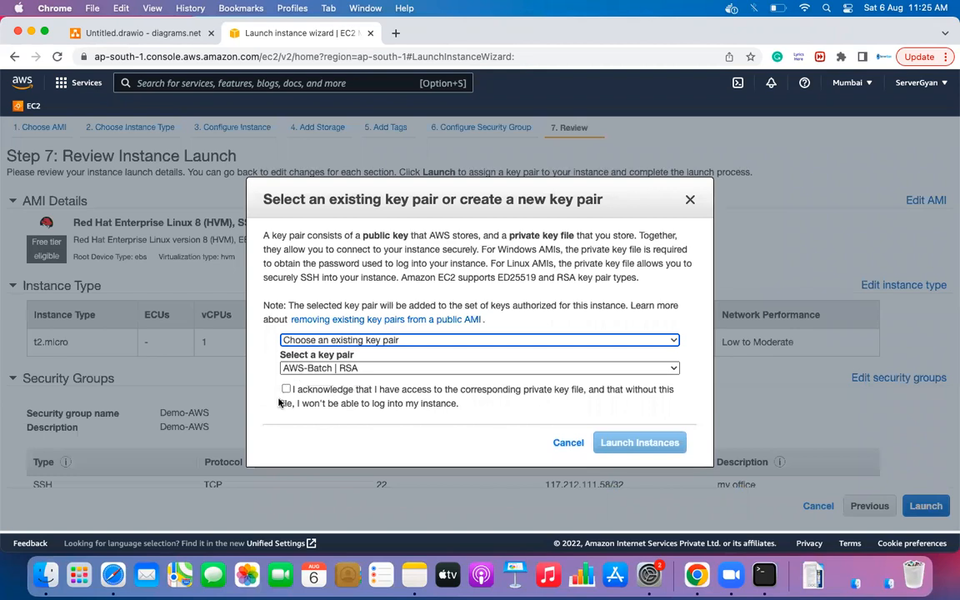
{"action": "left_click", "coordinate": [300, 371]}
{"action": "left_click", "coordinate": [308, 401]}
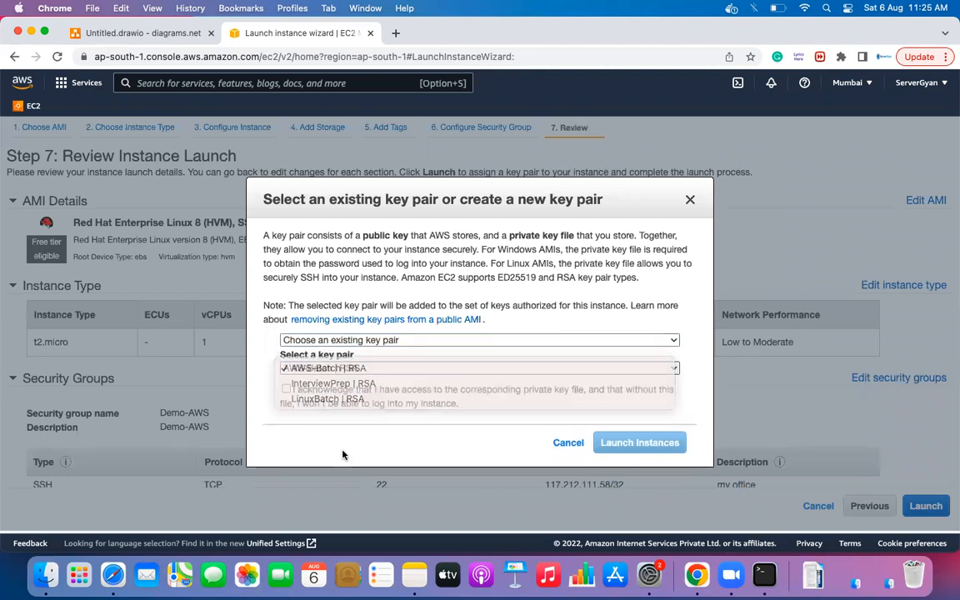
- Drop a new 'demo' key pair for the existing one, acknowledge the key file, and launch
{"action": "left_click", "coordinate": [360, 340]}
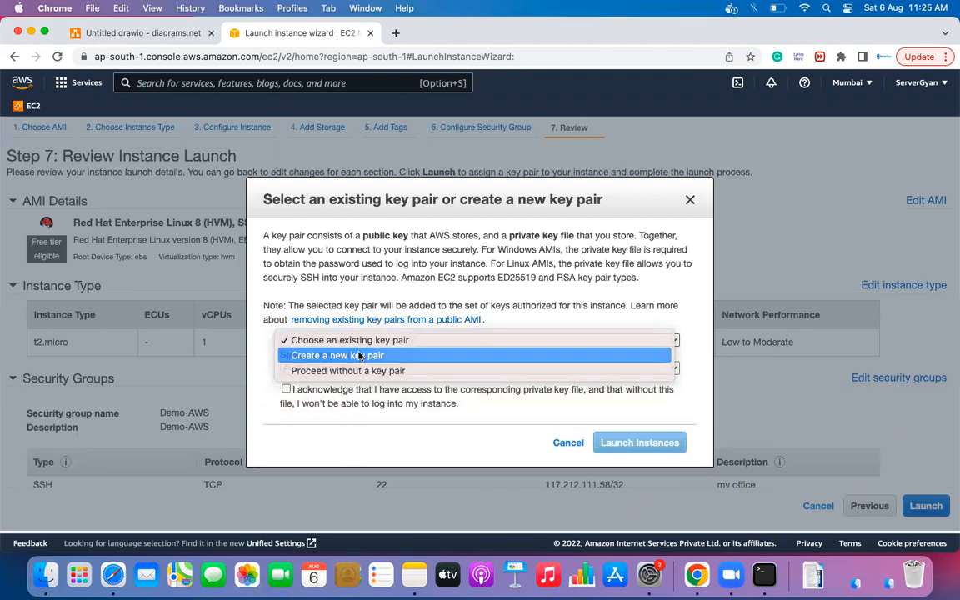
{"action": "left_click", "coordinate": [341, 355]}
{"action": "type", "text": "demo"}
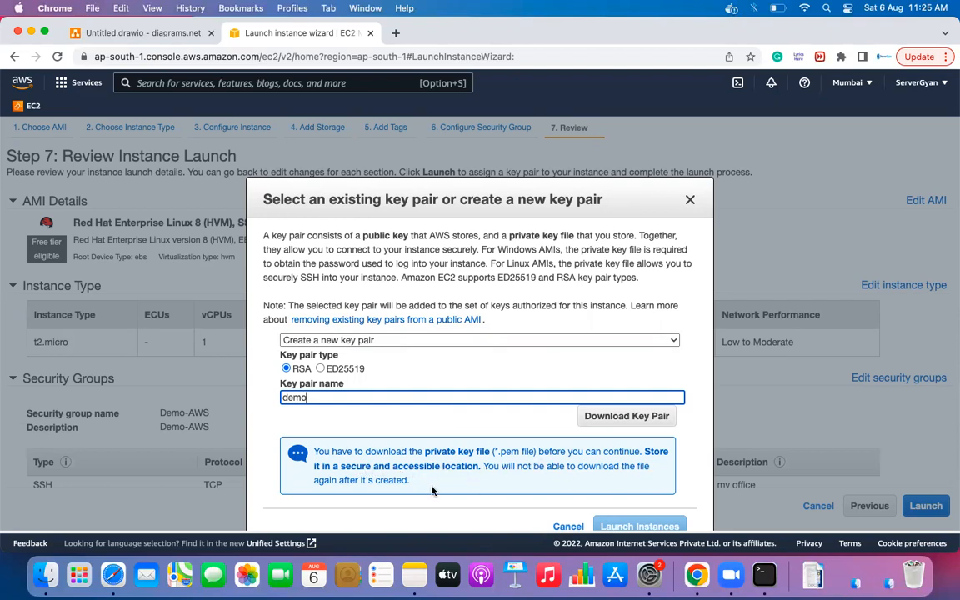
{"action": "scroll", "coordinate": [425, 467], "scroll_direction": "down", "scroll_amount": 1}
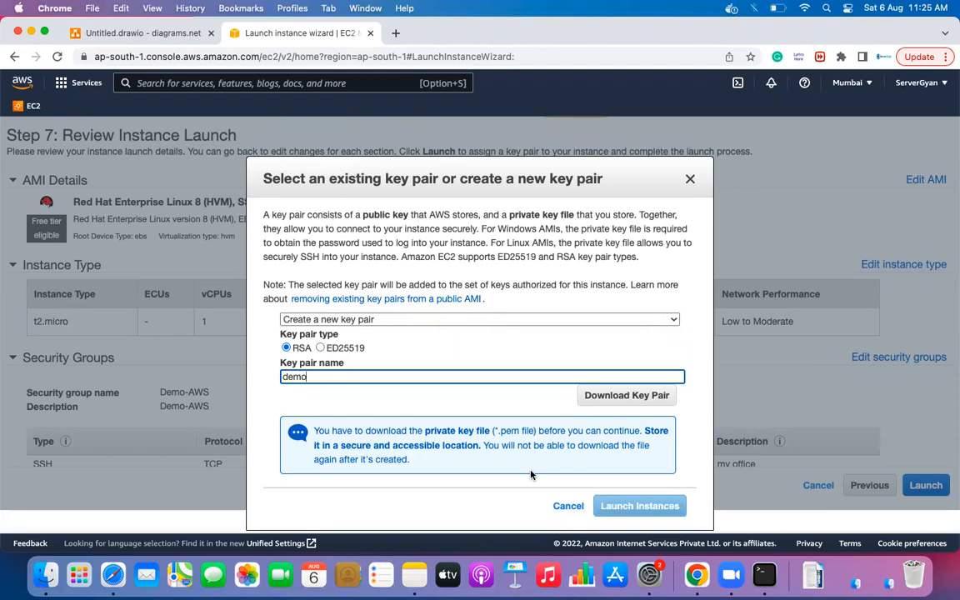
{"action": "left_click", "coordinate": [446, 321]}
{"action": "left_click", "coordinate": [446, 309]}
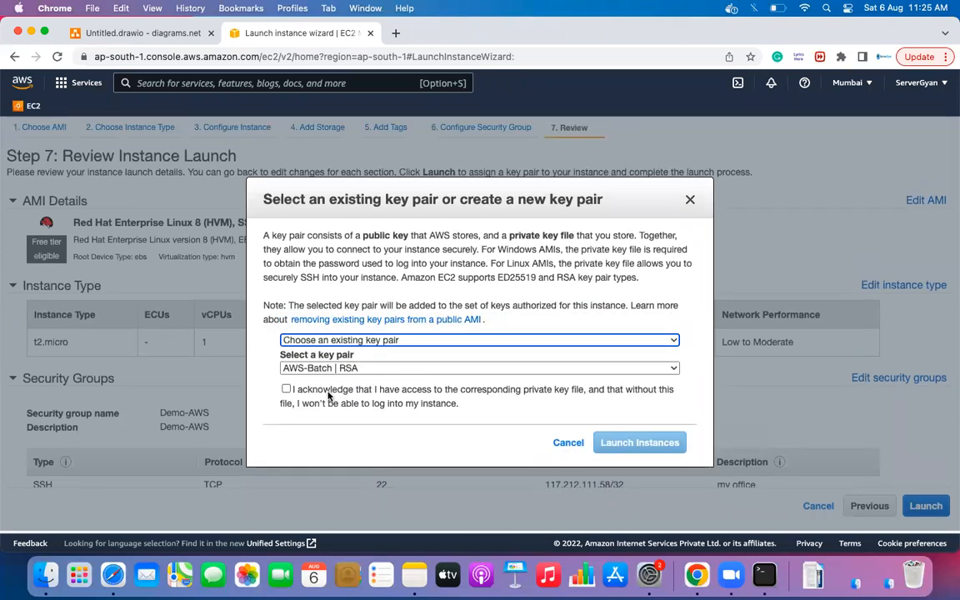
{"action": "left_click", "coordinate": [286, 388]}
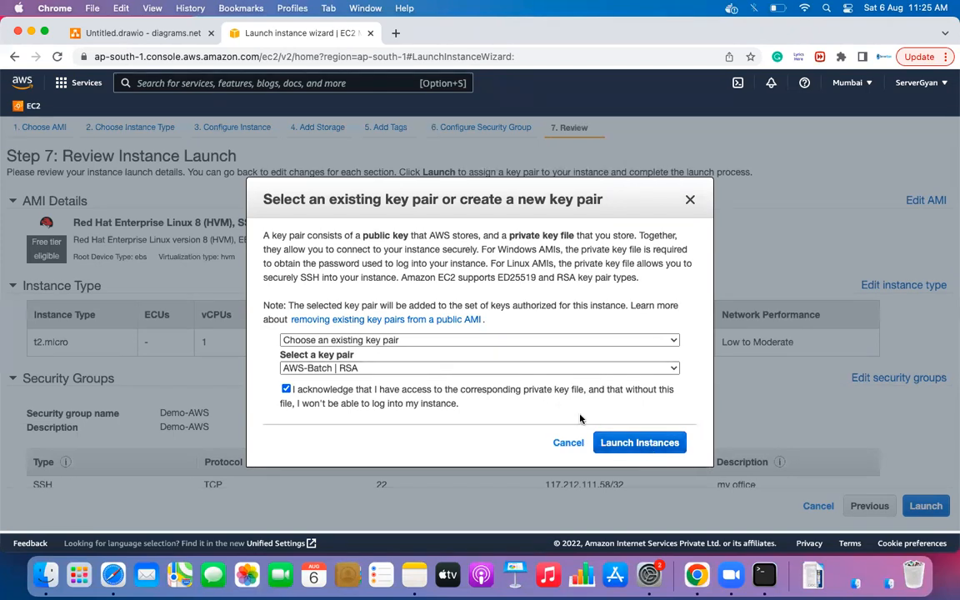
{"action": "left_click", "coordinate": [635, 443]}
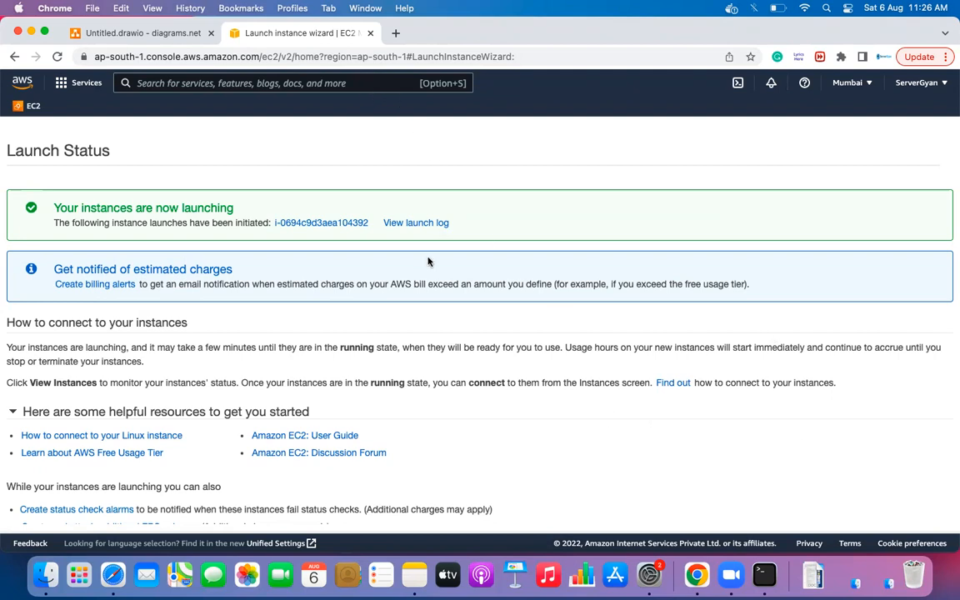
- Open the new instance's Connect instructions, select the example ssh command, and switch to Terminal
{"action": "left_click", "coordinate": [309, 222]}
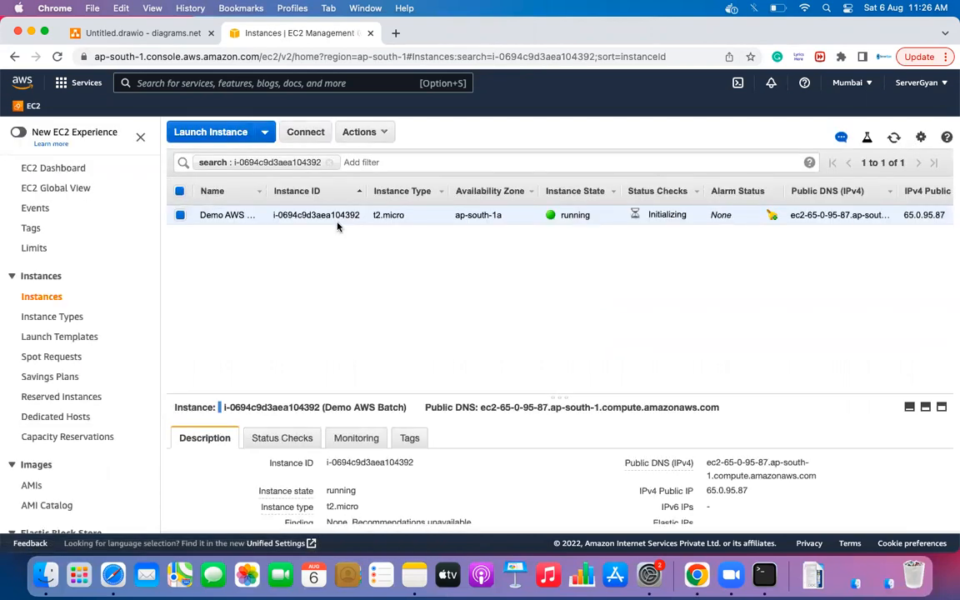
{"action": "left_click", "coordinate": [306, 133]}
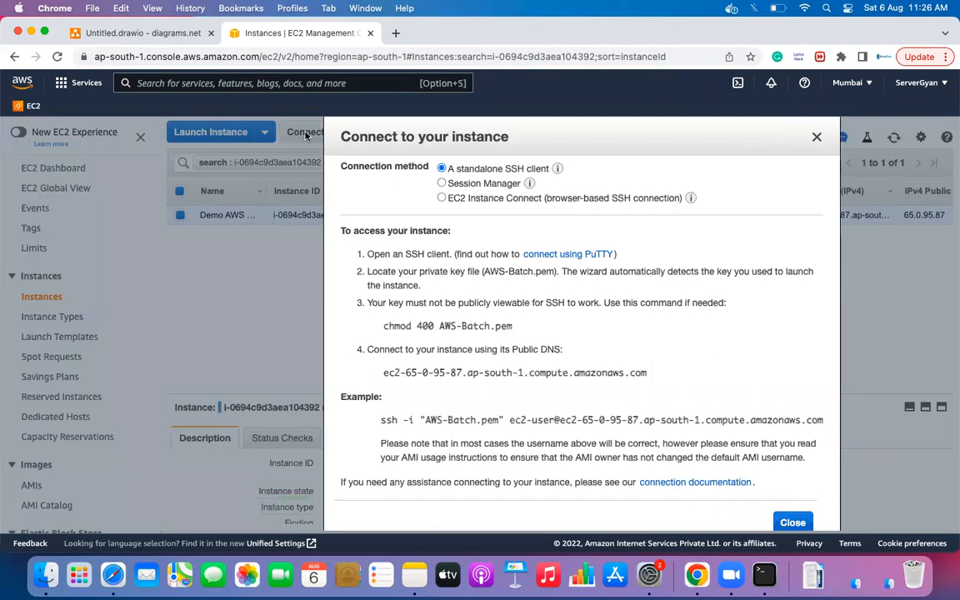
{"action": "triple_click", "coordinate": [476, 421]}
{"action": "key", "text": "super+c"}
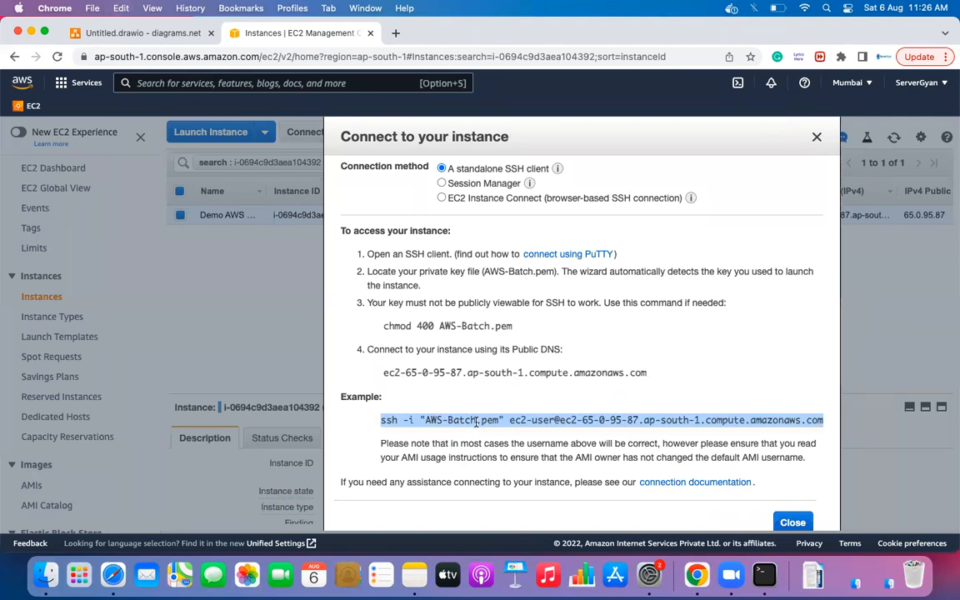
{"action": "left_click", "coordinate": [764, 575]}
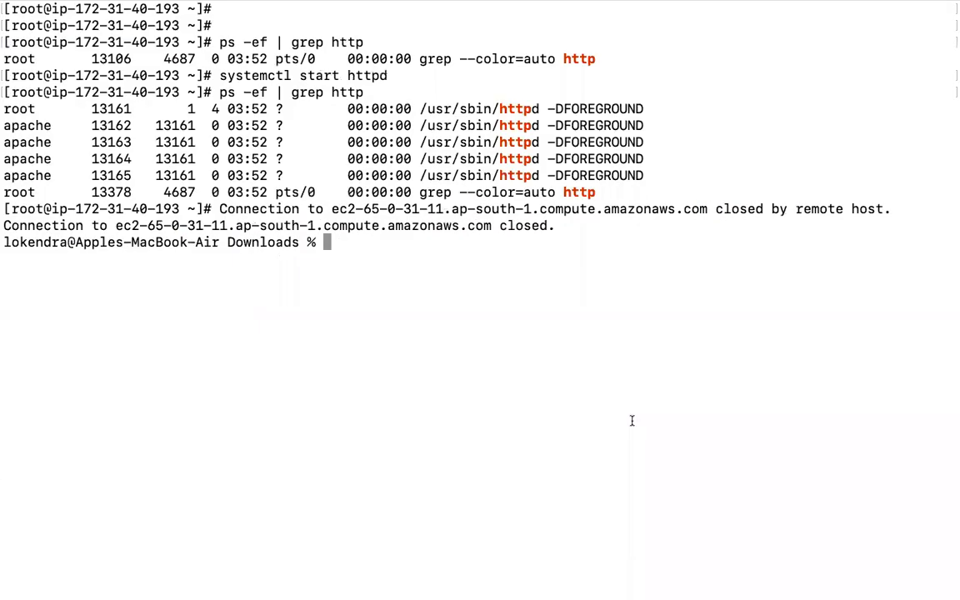
- SSH into the new EC2 instance, accept the host key, and switch to a root shell with sudo su -
{"action": "key", "text": "super+v"}
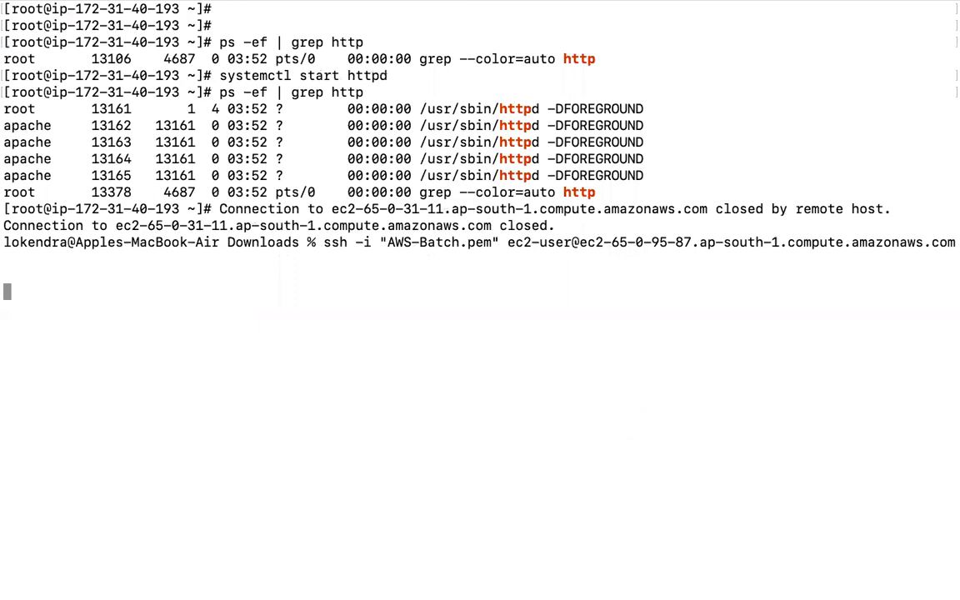
{"action": "type", "text": "yes"}
{"action": "key", "text": "Return"}
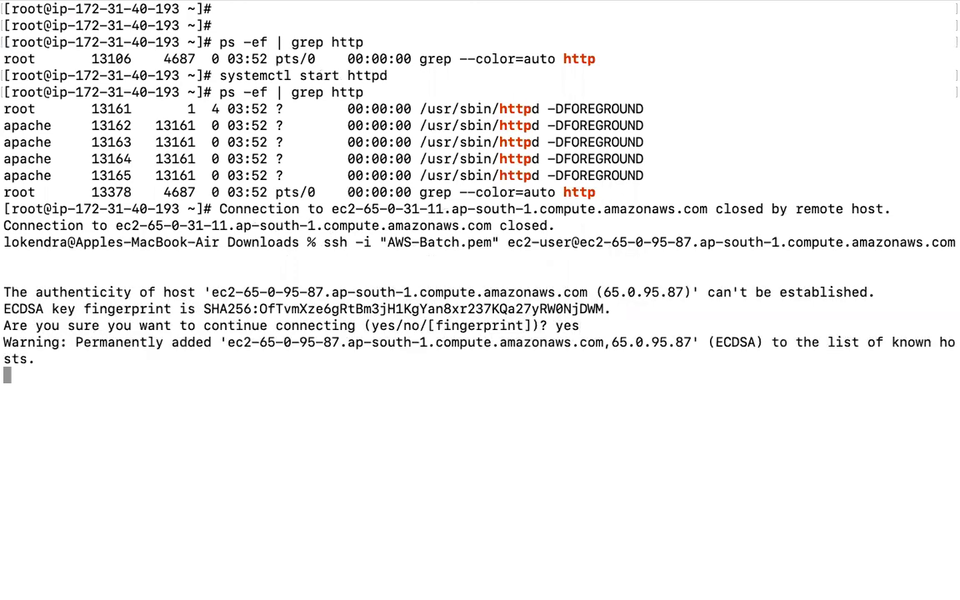
{"action": "type", "text": "sudo su -"}
{"action": "key", "text": "Return"}
{"action": "key", "text": "super+k"}
{"action": "key", "text": "Return"}
{"action": "key", "text": "Return"}
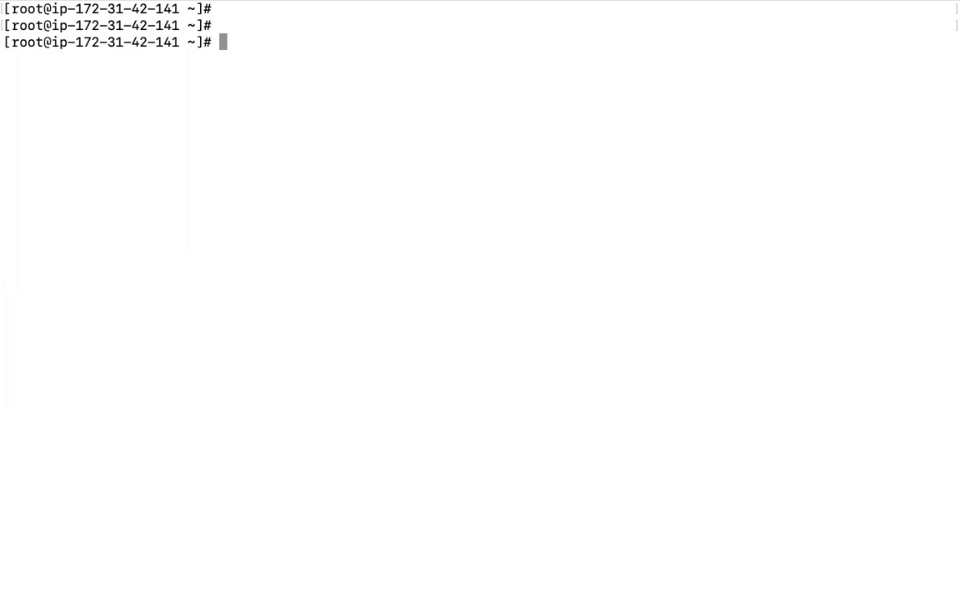
- Create user loki with useradd and set the account password with passwd
{"action": "key", "text": "Return"}
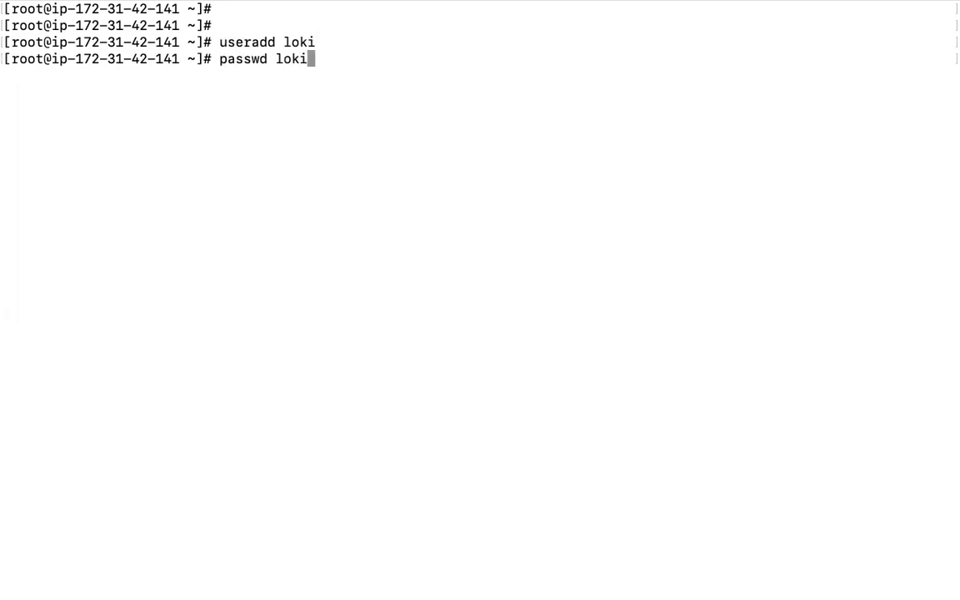
{"action": "key", "text": "Return"}
{"action": "key", "text": "Return"}
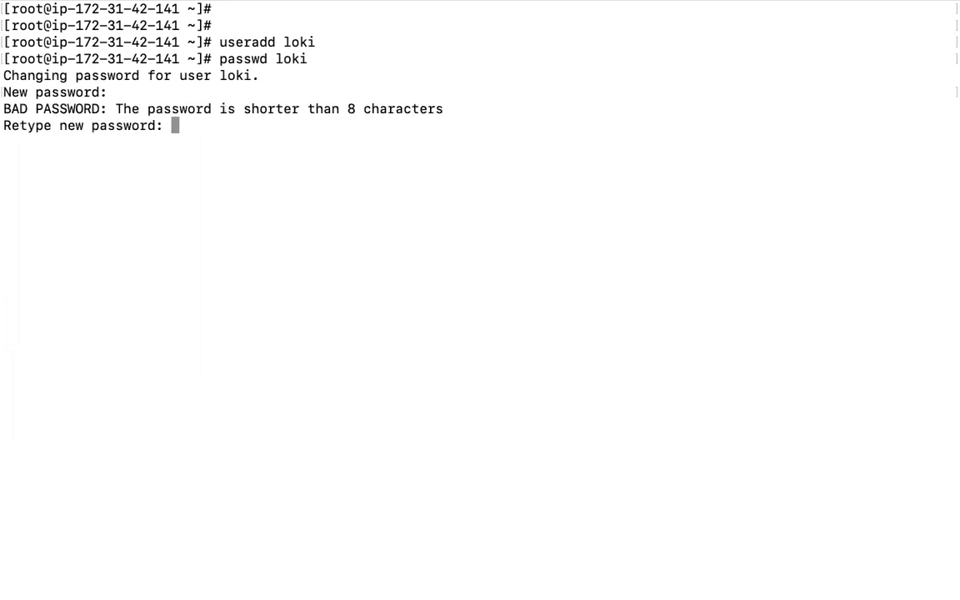
{"action": "key", "text": "Return"}
- Enter the vim command for /etc/ssh/sshd_config, correcting the mistyped path
{"action": "type", "text": "vim /etc/"}
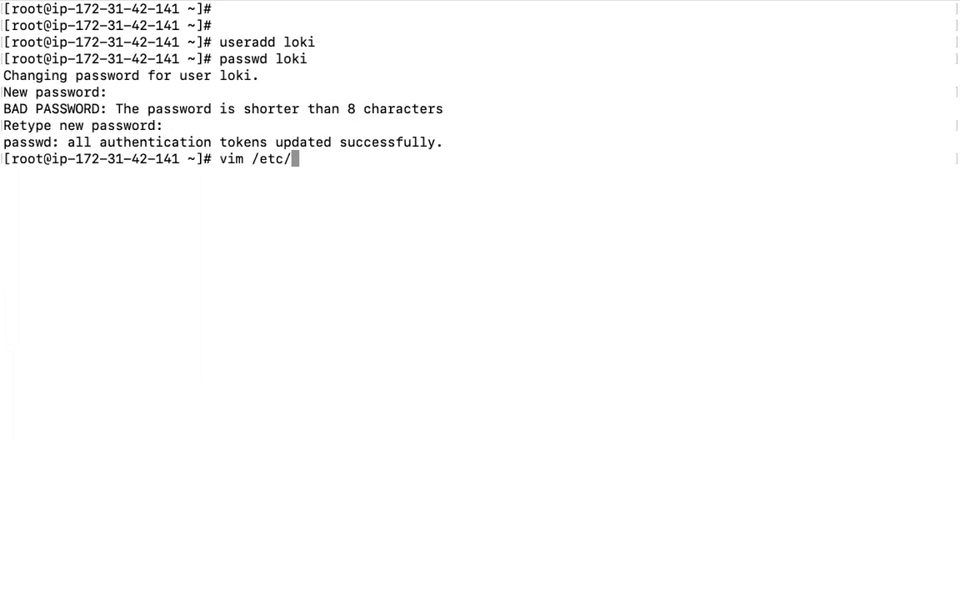
{"action": "type", "text": "sshd/ss"}
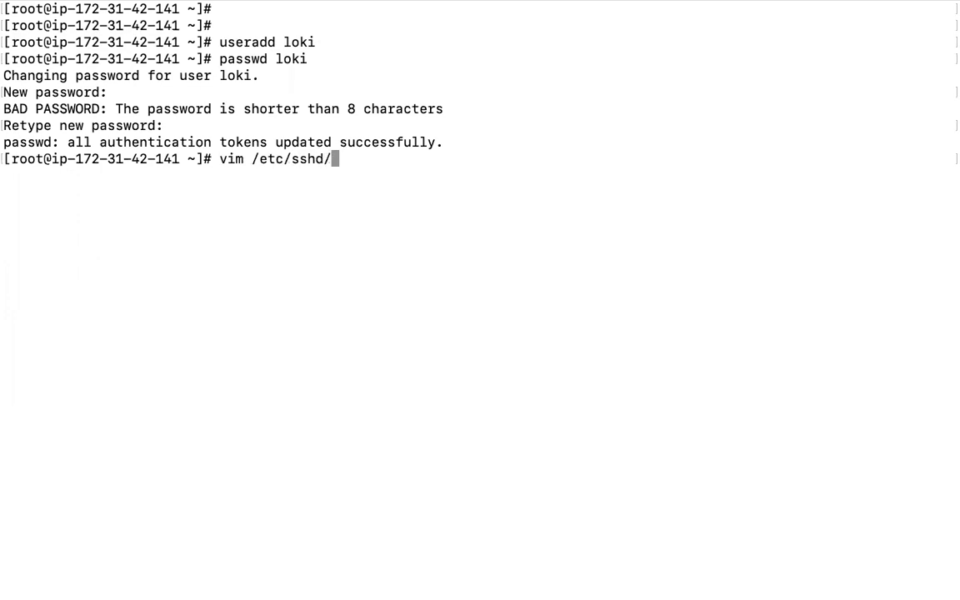
{"action": "type", "text": "hd_"}
{"action": "key", "text": "BackSpace"}
{"action": "key", "text": "BackSpace"}
{"action": "key", "text": "BackSpace"}
{"action": "key", "text": "BackSpace"}
{"action": "key", "text": "BackSpace"}
{"action": "key", "text": "BackSpace"}
{"action": "key", "text": "BackSpace"}
{"action": "key", "text": "BackSpace"}
{"action": "key", "text": "BackSpace"}
{"action": "key", "text": "BackSpace"}
{"action": "key", "text": "BackSpace"}
{"action": "key", "text": "BackSpace"}
{"action": "key", "text": "BackSpace"}
{"action": "key", "text": "BackSpace"}
{"action": "key", "text": "BackSpace"}
{"action": "key", "text": "BackSpace"}
{"action": "key", "text": "BackSpace"}
{"action": "type", "text": "/etc/s"}
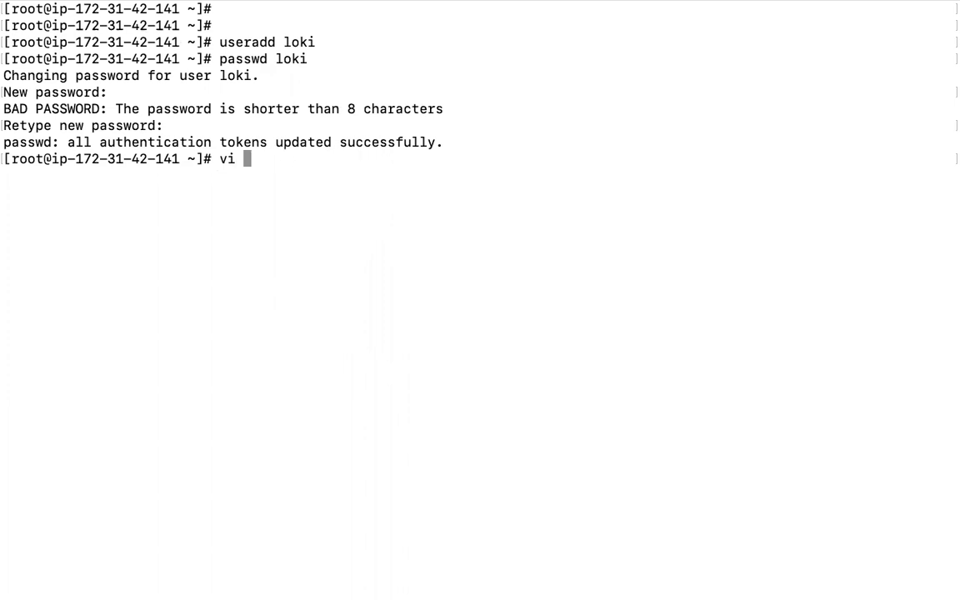
{"action": "type", "text": "sh/sshd"}
{"action": "key", "text": "Tab"}
- Open sshd_config in vim and search for 'password' to find the PasswordAuthentication line
{"action": "key", "text": "Return"}
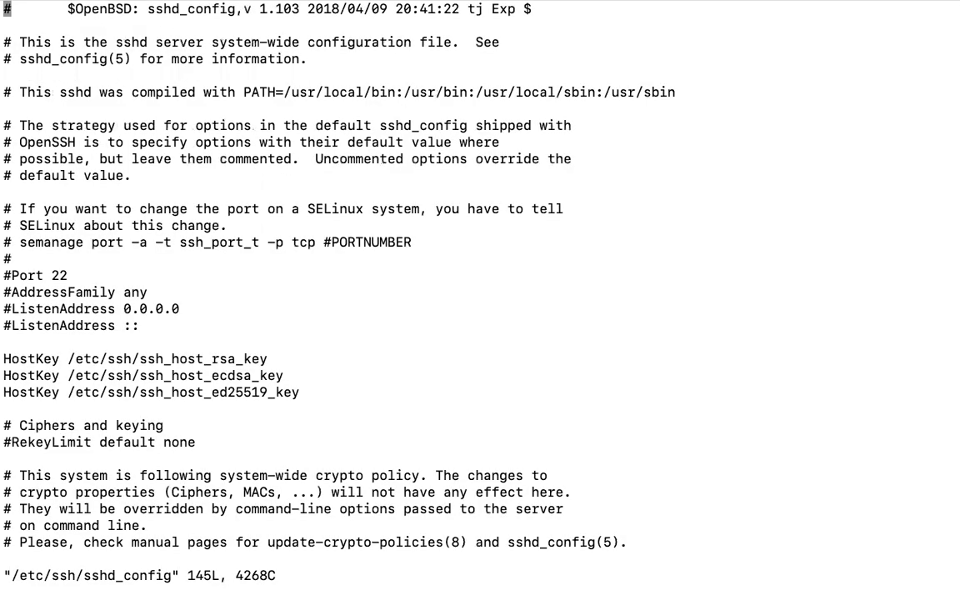
{"action": "type", "text": "/"}
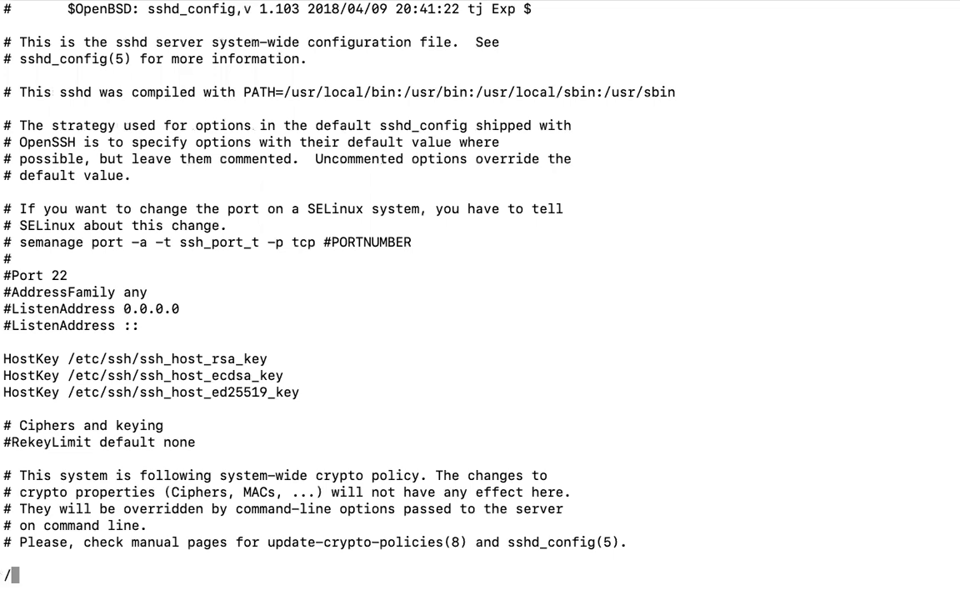
{"action": "type", "text": "password"}
{"action": "key", "text": "Return"}
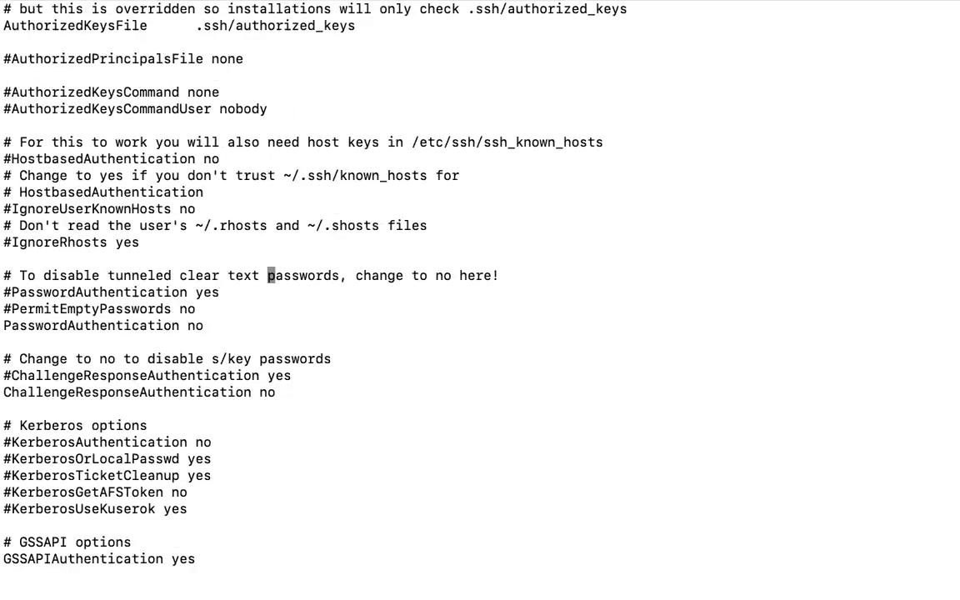
{"action": "key", "text": "n"}
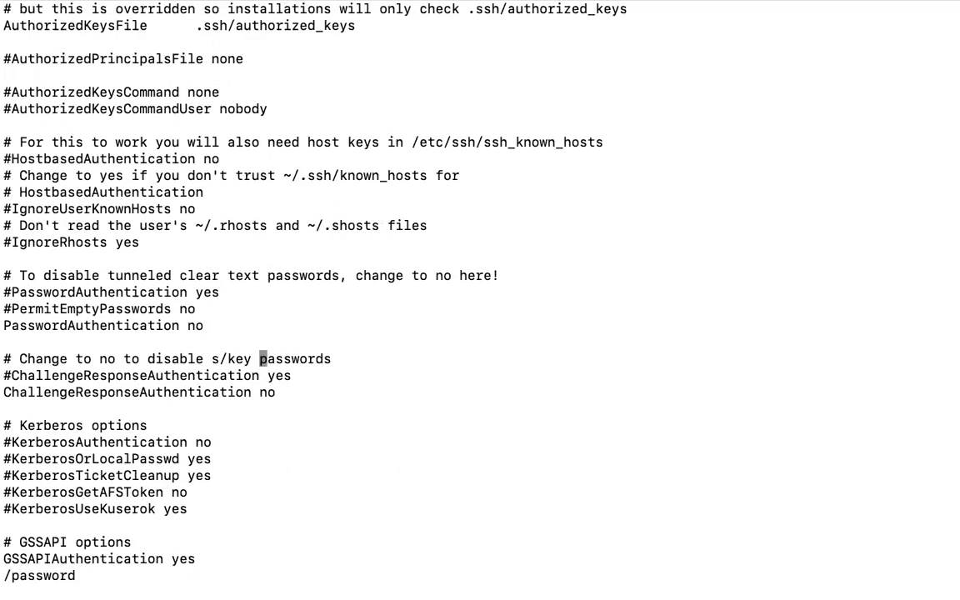
{"action": "key", "text": "n"}
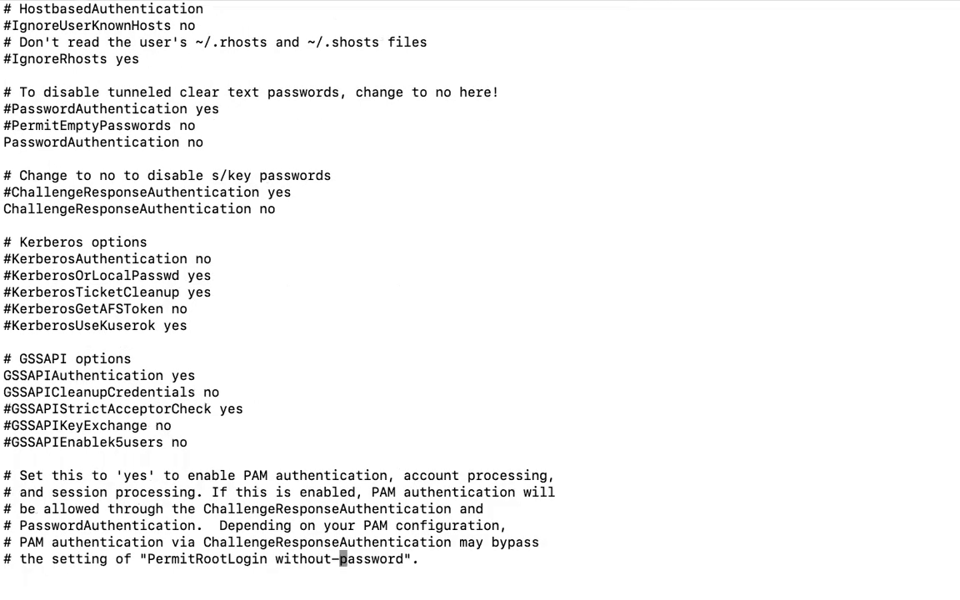
{"action": "key", "text": "n"}
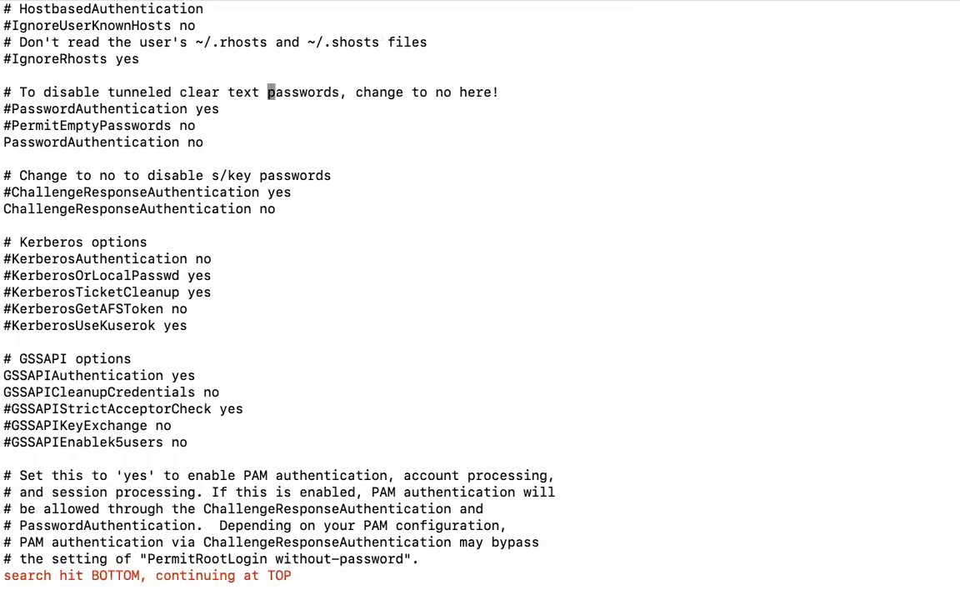
{"action": "key", "text": "n"}
{"action": "key", "text": "n"}
{"action": "key", "text": "n"}
{"action": "key", "text": "n"}
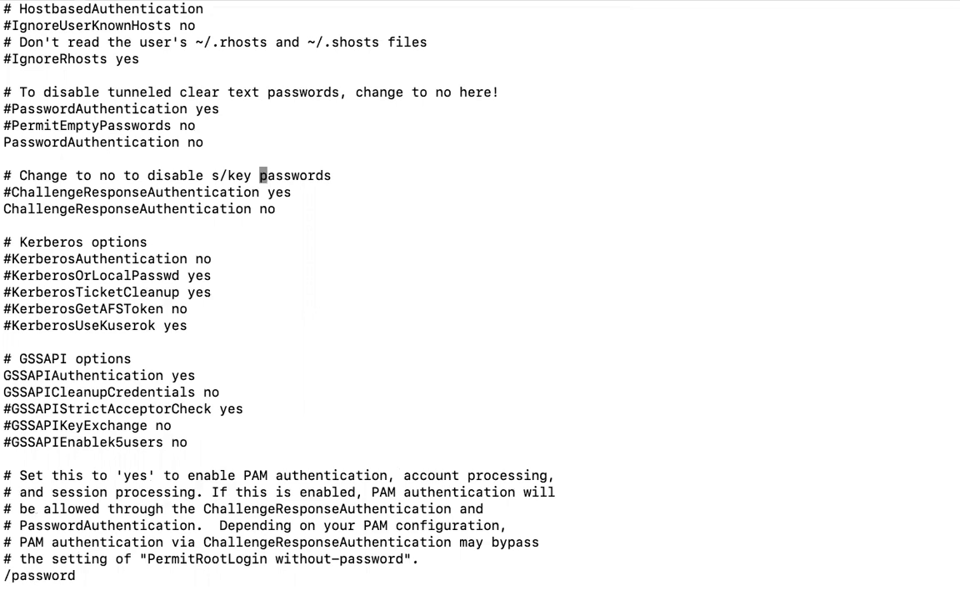
- Change PasswordAuthentication from no to yes and save the file with :wq
{"action": "key", "text": "k"}
{"action": "key", "text": "k"}
{"action": "key", "text": "a"}
{"action": "key", "text": "BackSpace"}
{"action": "key", "text": "BackSpace"}
{"action": "type", "text": "yes"}
{"action": "key", "text": "Escape"}
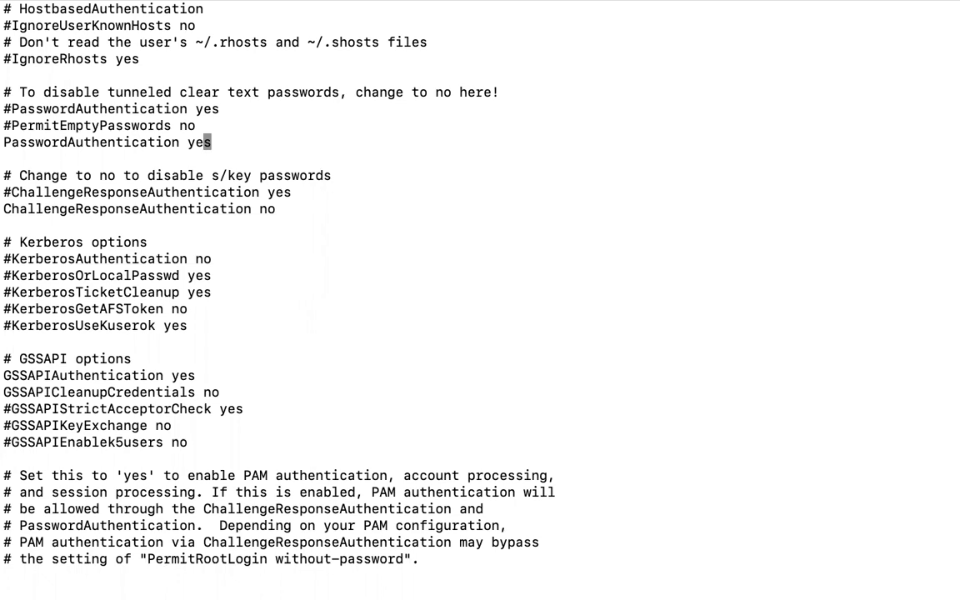
{"action": "type", "text": ":wq"}
{"action": "key", "text": "Return"}
{"action": "type", "text": "s"}
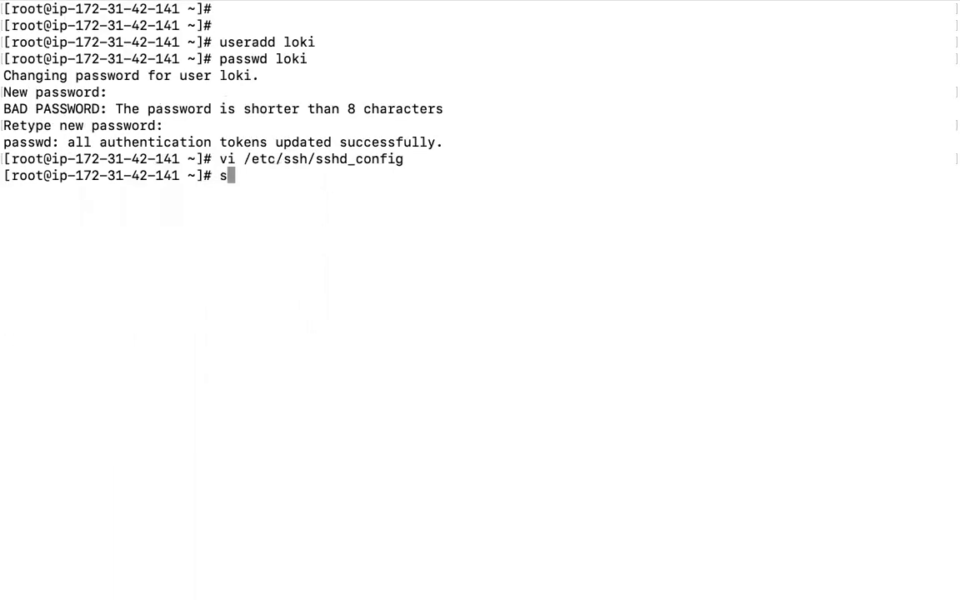
{"action": "type", "text": "ervice sshd restart"}
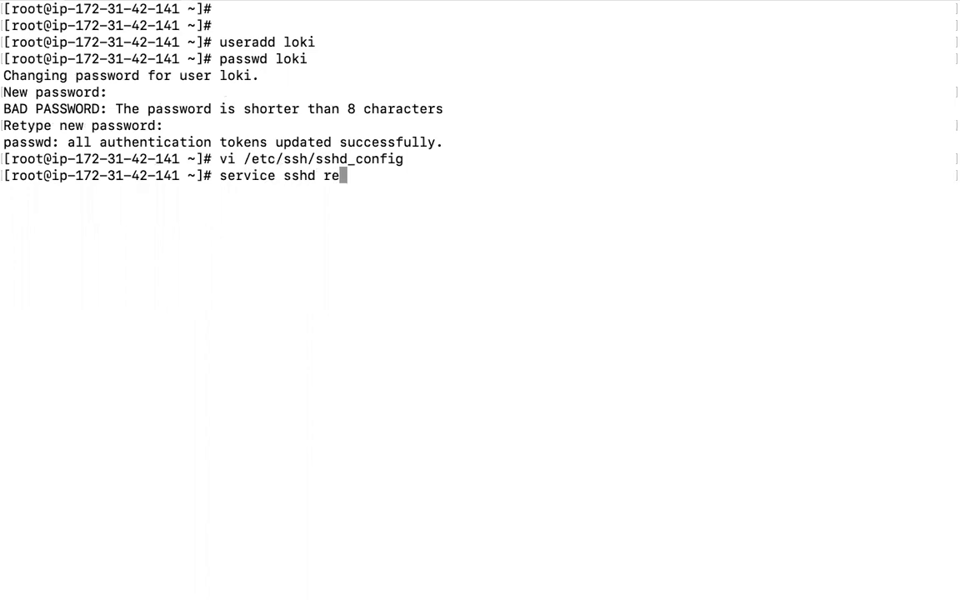
- Run 'service sshd restart', then select the user name loki in the terminal output
{"action": "key", "text": "Return"}
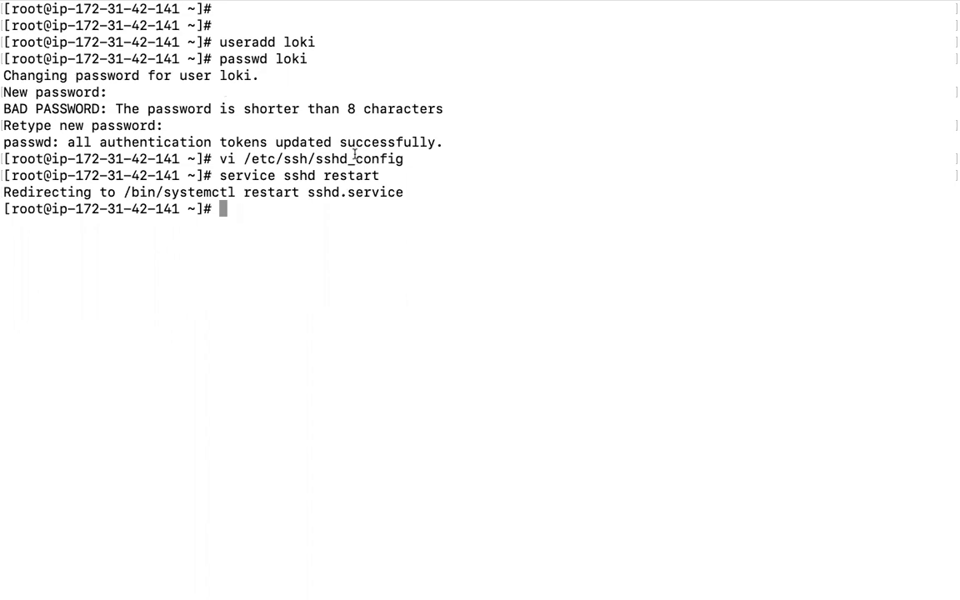
{"action": "double_click", "coordinate": [297, 58]}
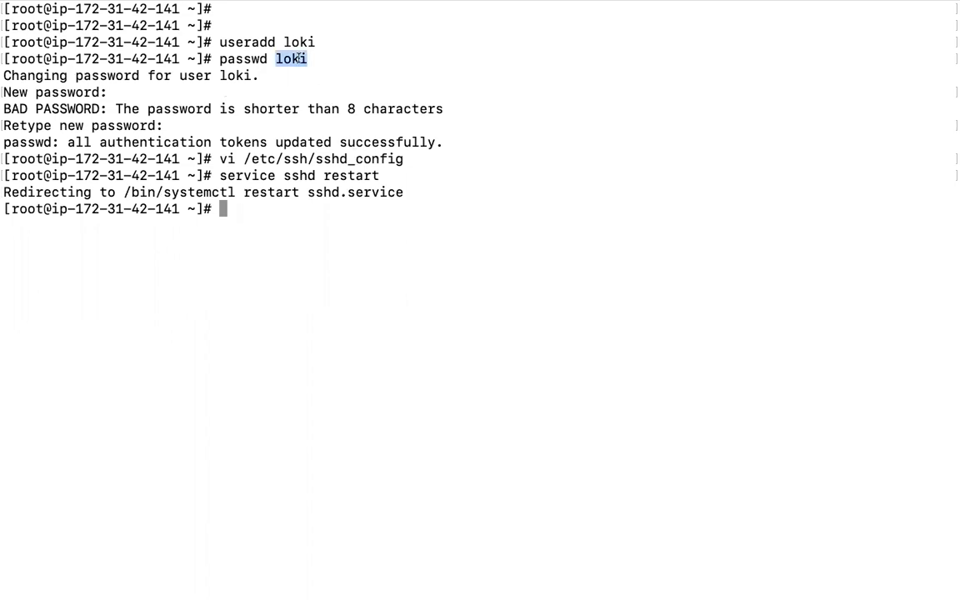
{"action": "left_click", "coordinate": [490, 163]}
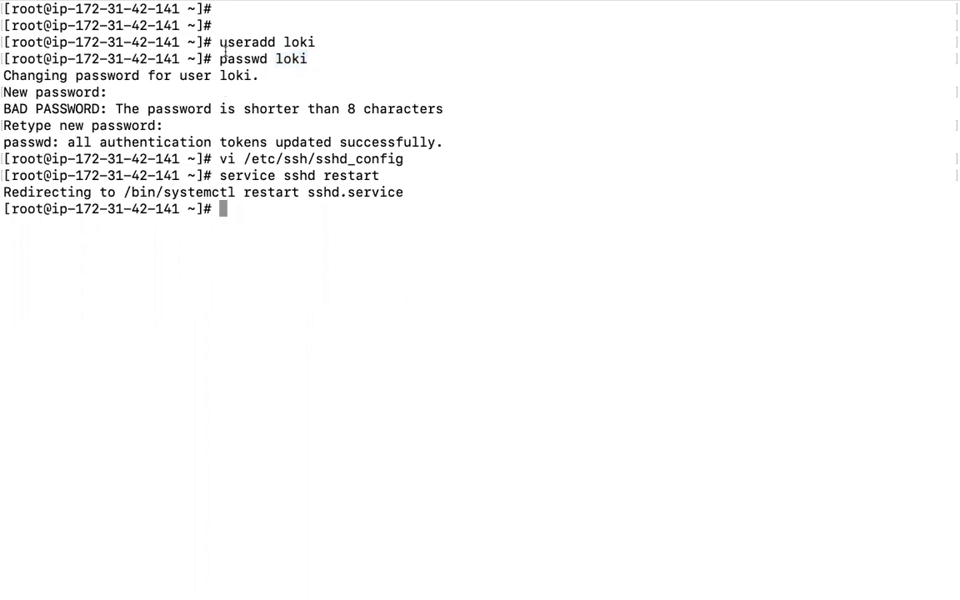
{"action": "double_click", "coordinate": [286, 58]}
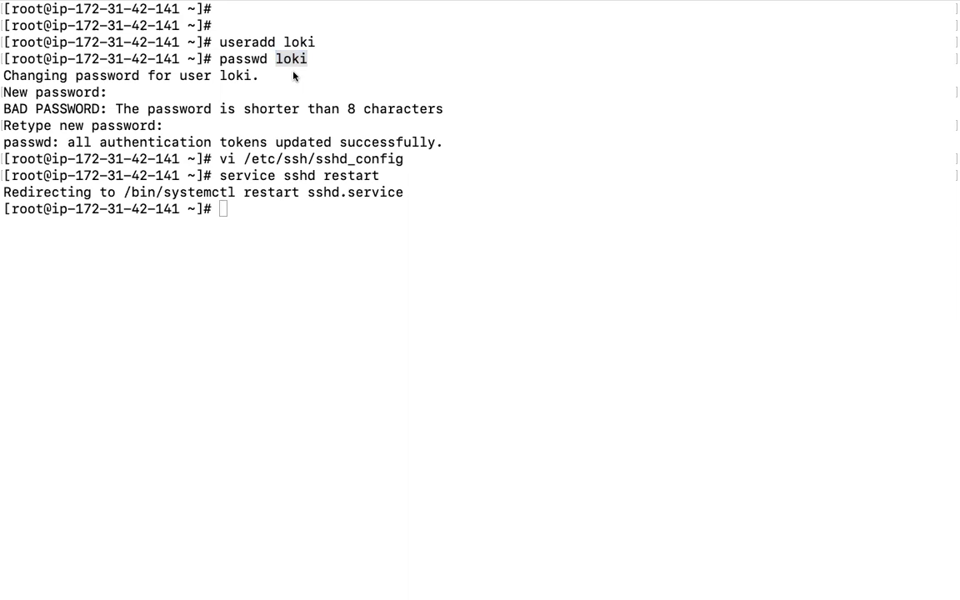
- Leave Terminal for the EC2 console in Chrome and close the 'Connect to your instance' dialog
{"action": "left_click", "coordinate": [308, 229]}
{"action": "key", "text": "super+Tab"}
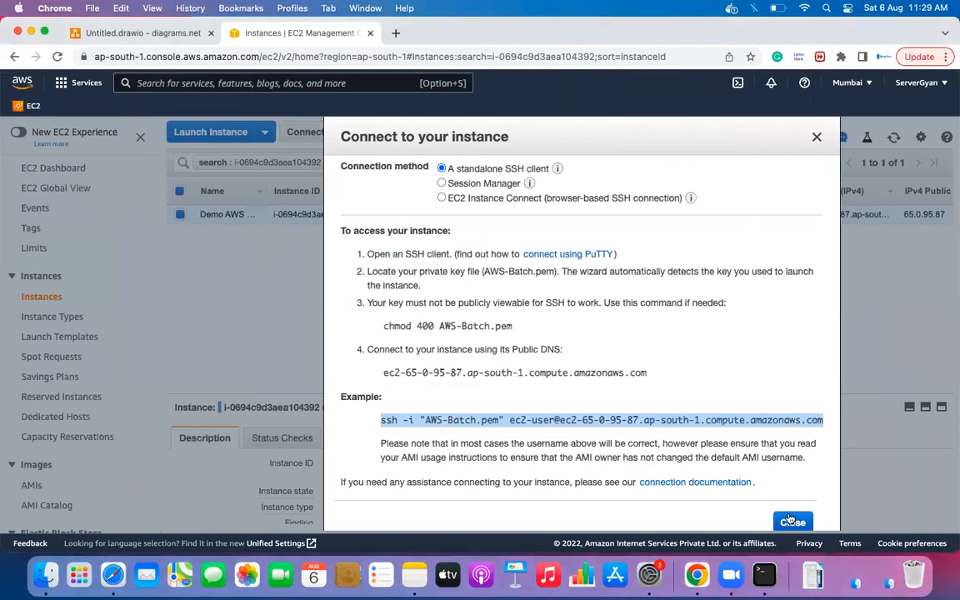
{"action": "left_click", "coordinate": [792, 522]}
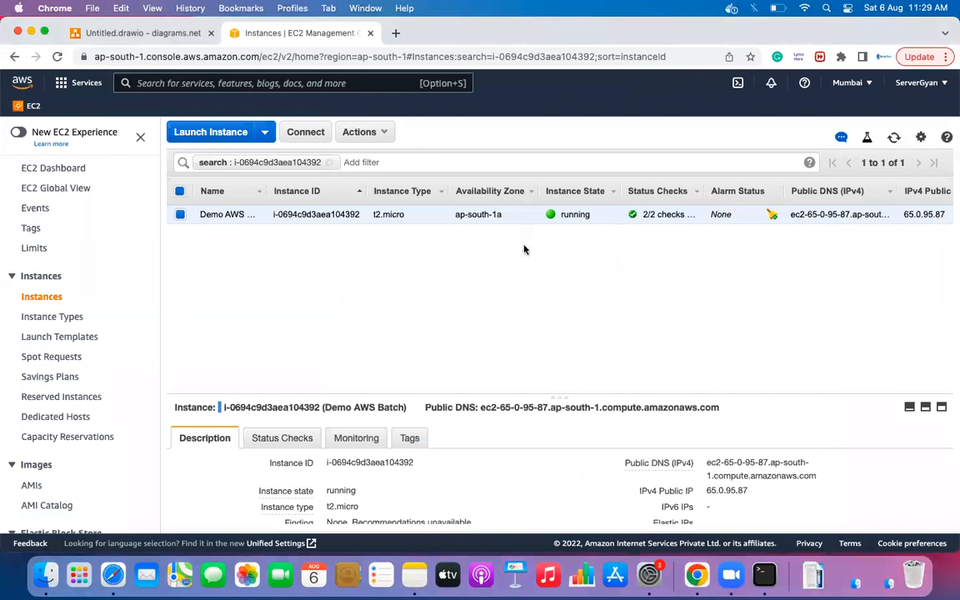